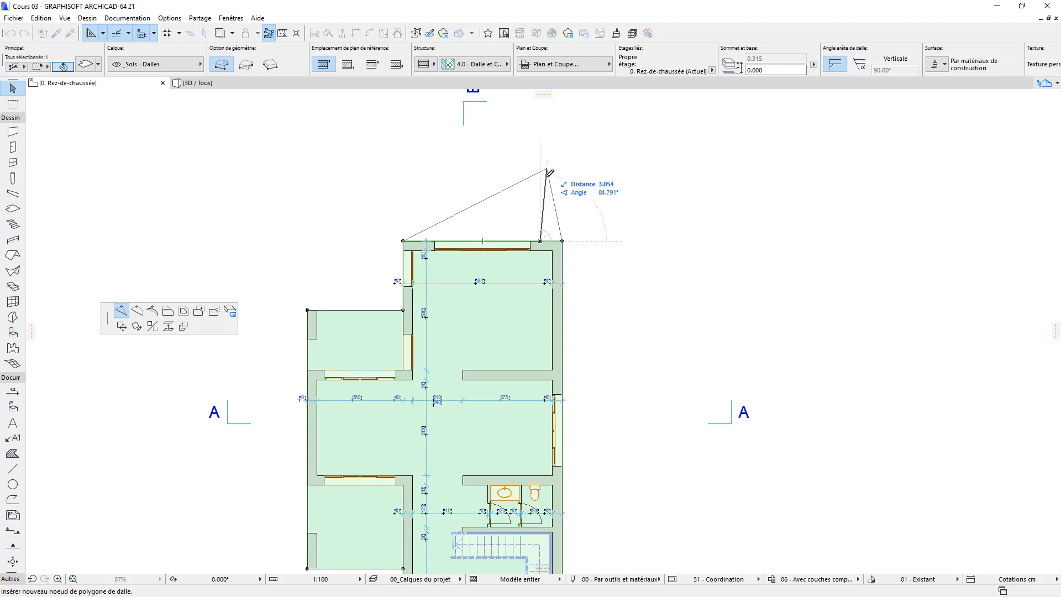
Offset the ground-floor slab's upper edge outward by 2.5 m
left_click(167, 310)
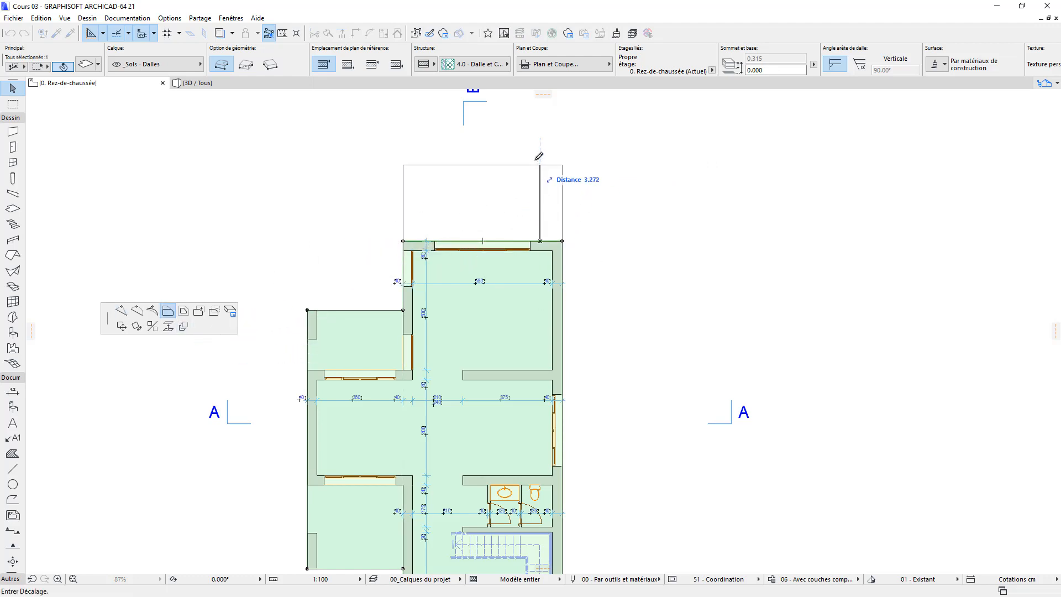
type("2.5")
key("Return")
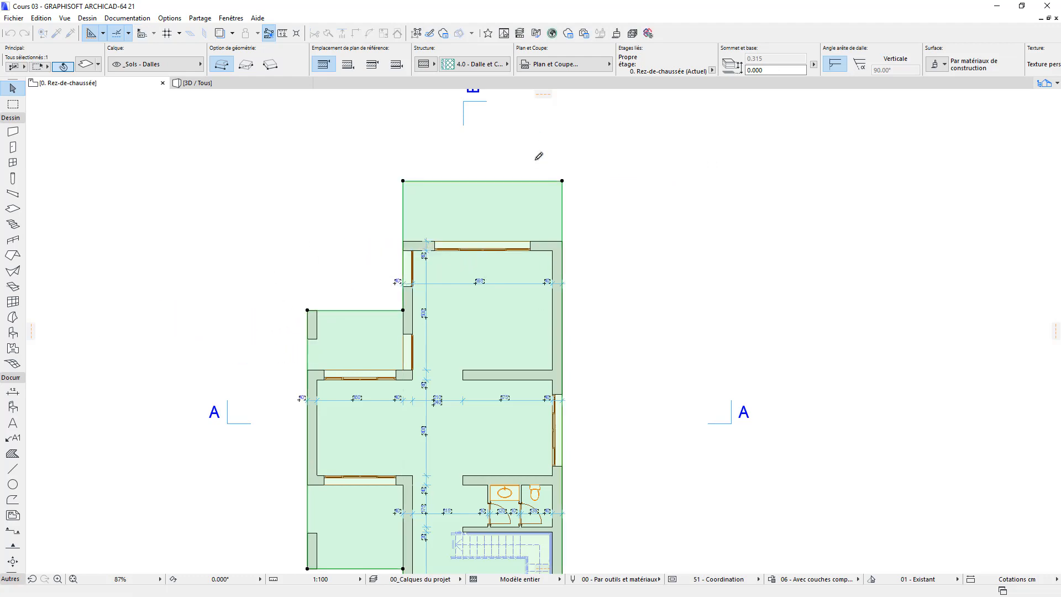
left_click(623, 180)
Extend the long right-hand exterior wall up to the slab's new upper edge using Adjust
left_click(562, 271)
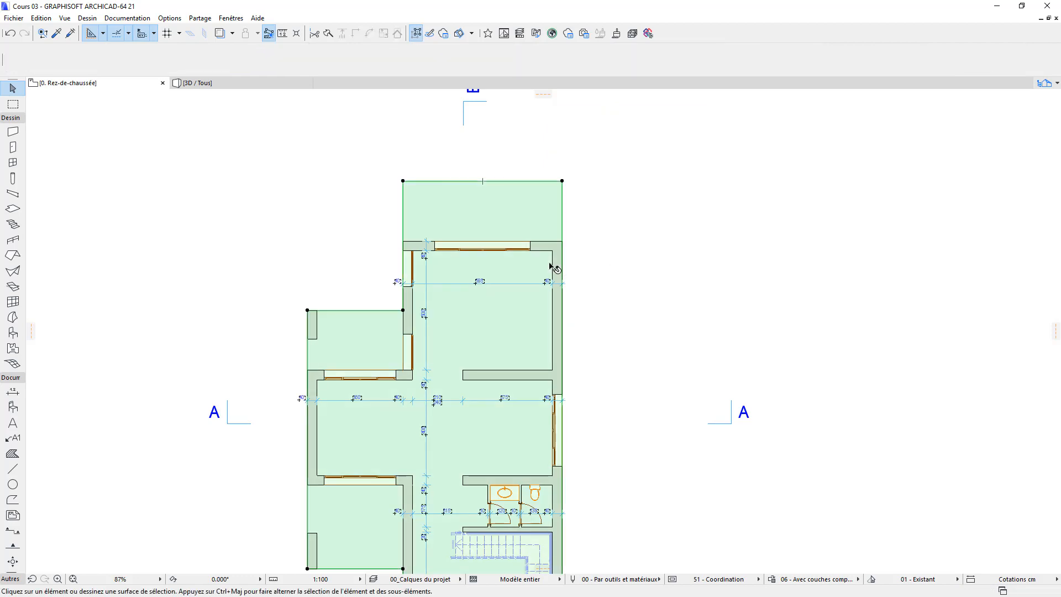
left_click(683, 249)
left_click(558, 268)
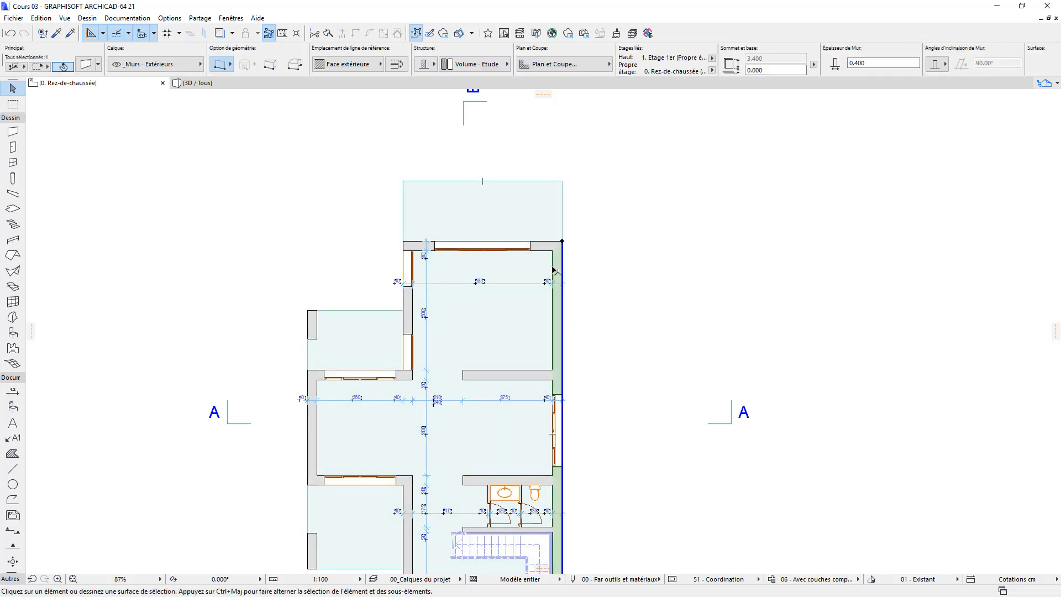
left_click(342, 34)
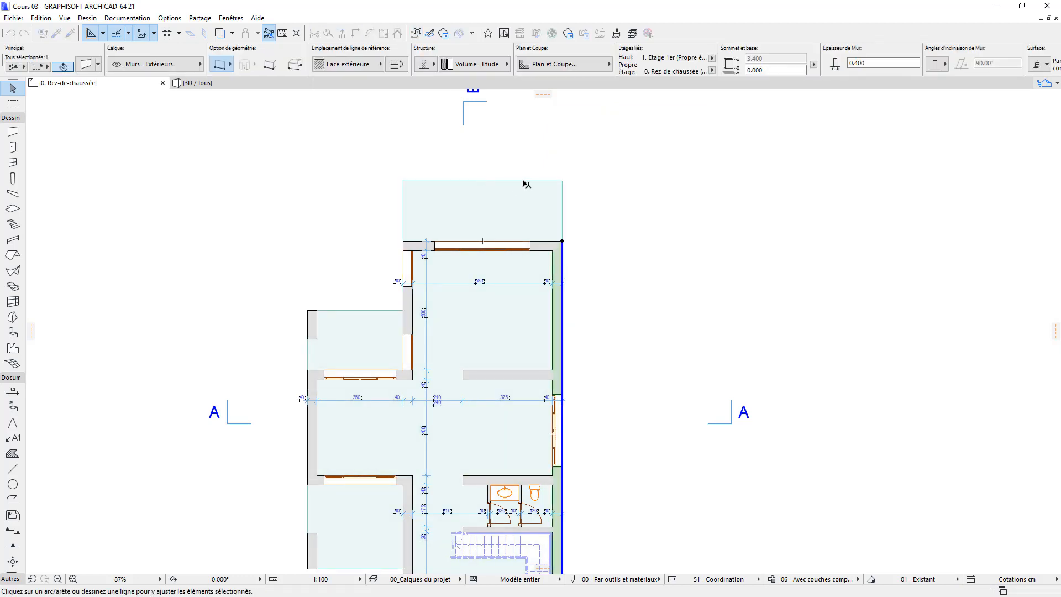
left_click(525, 182)
left_click(628, 210)
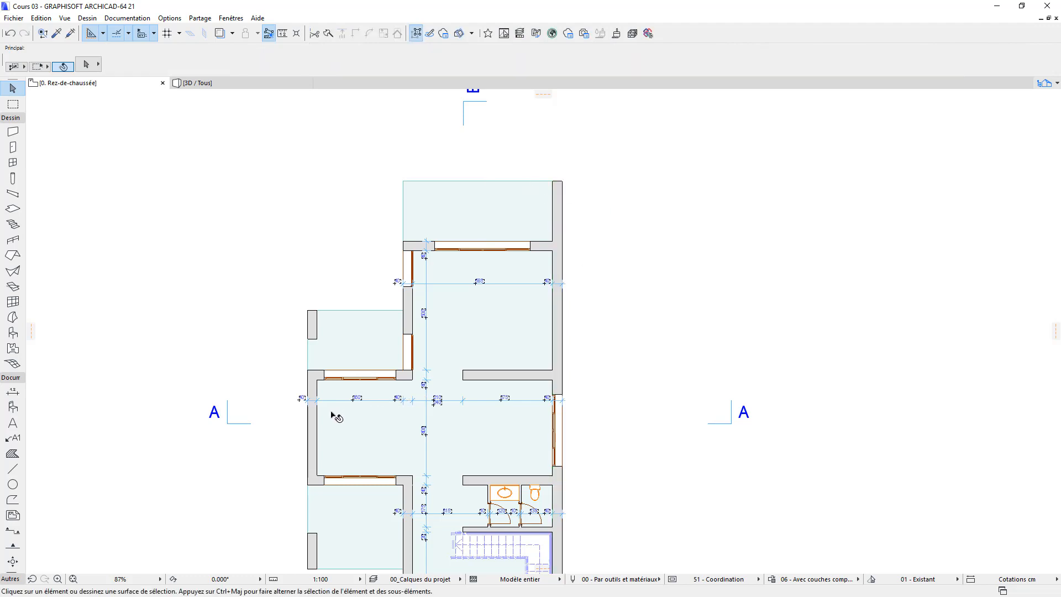
Add a simple door opening like the left terrace wall's one to the extended wall and set its width to 1.100 m
left_click(318, 341, "alt")
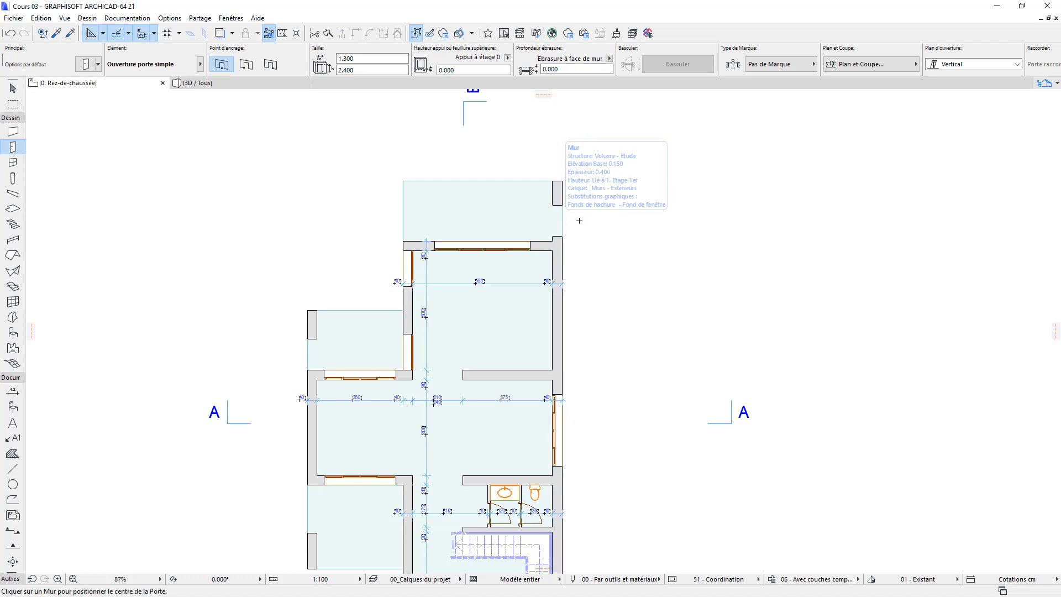
left_click(19, 92)
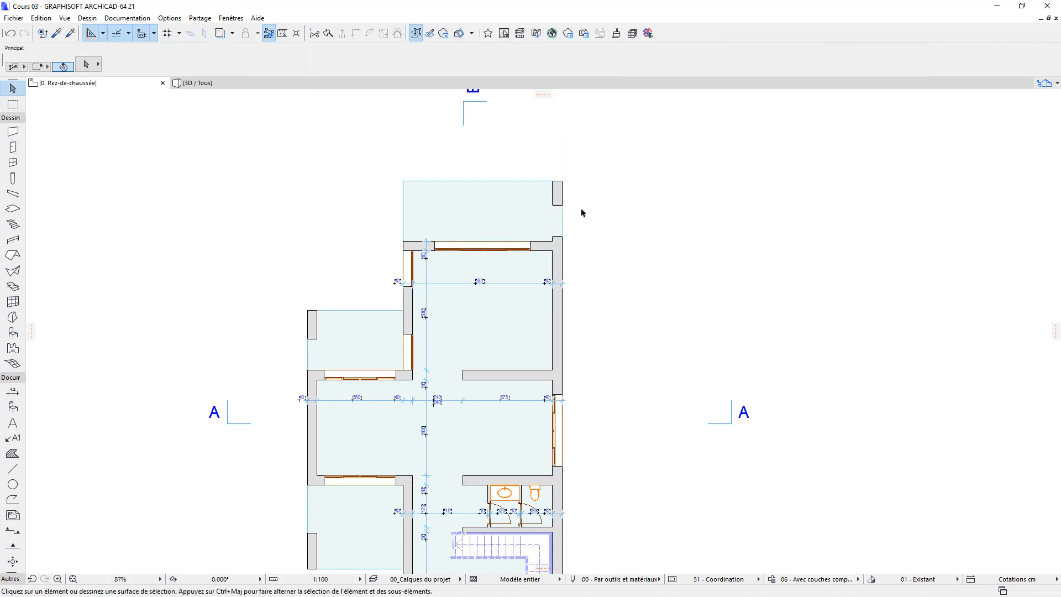
left_click(564, 207)
left_click(375, 60)
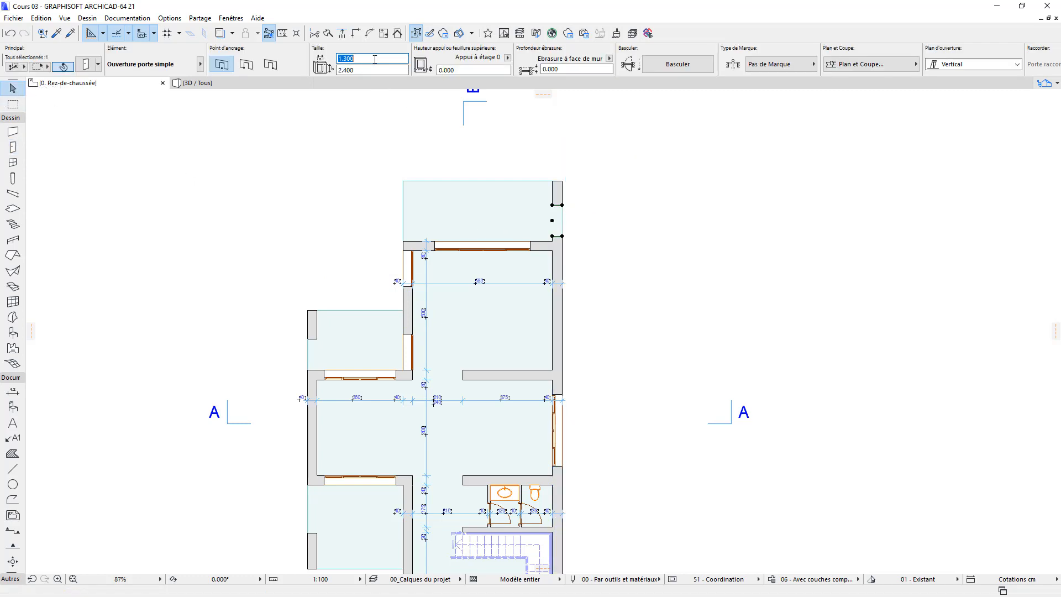
type("1.100")
key("Return")
Move the new opening down so its lower edge meets the outer face of the house's upper wall
scroll(603, 287, "up", 4)
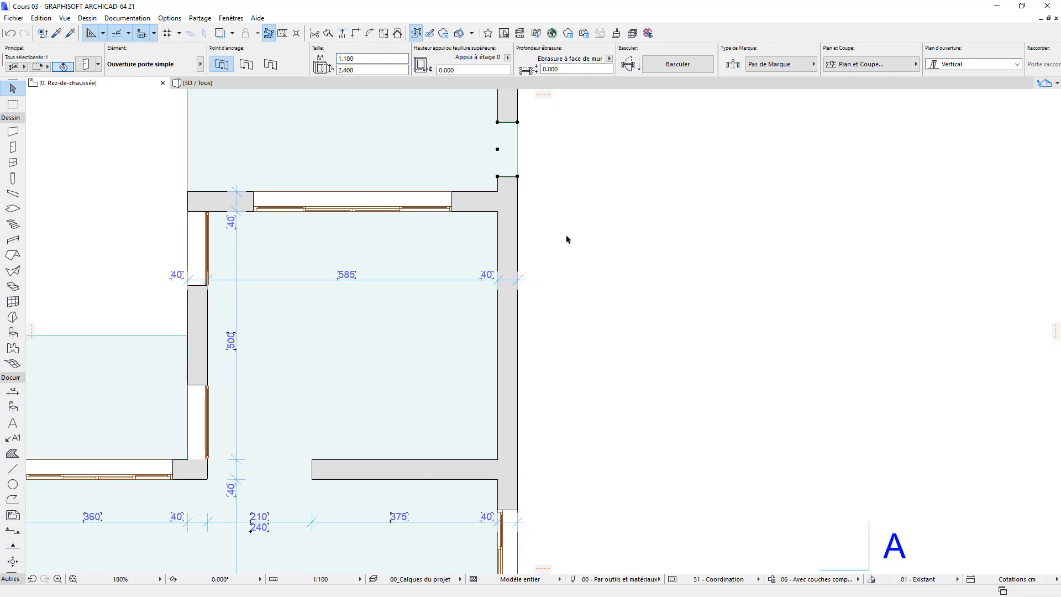
left_click(527, 178)
left_click(520, 178)
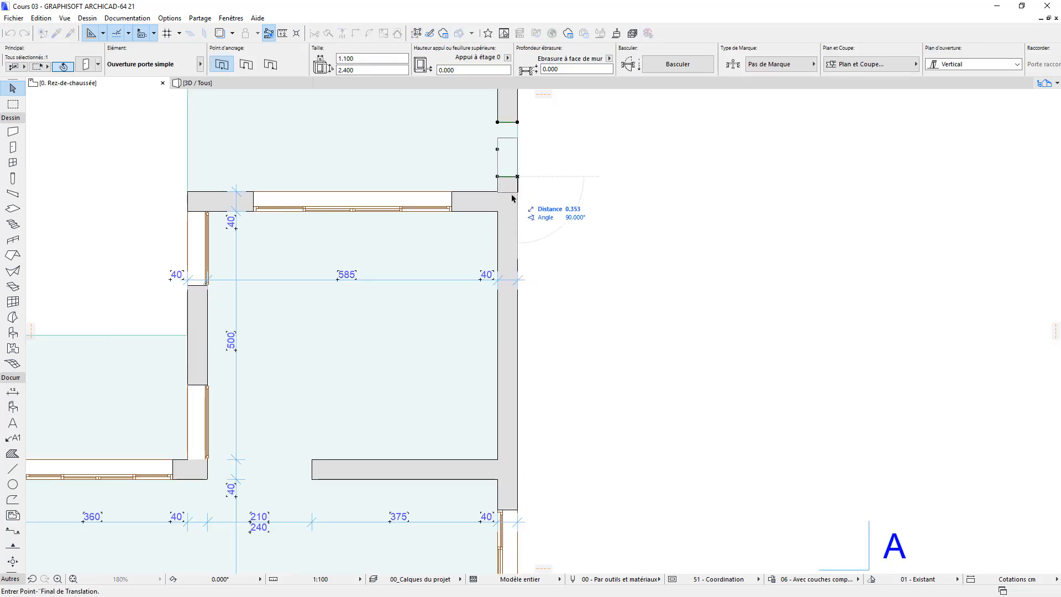
left_click(574, 195)
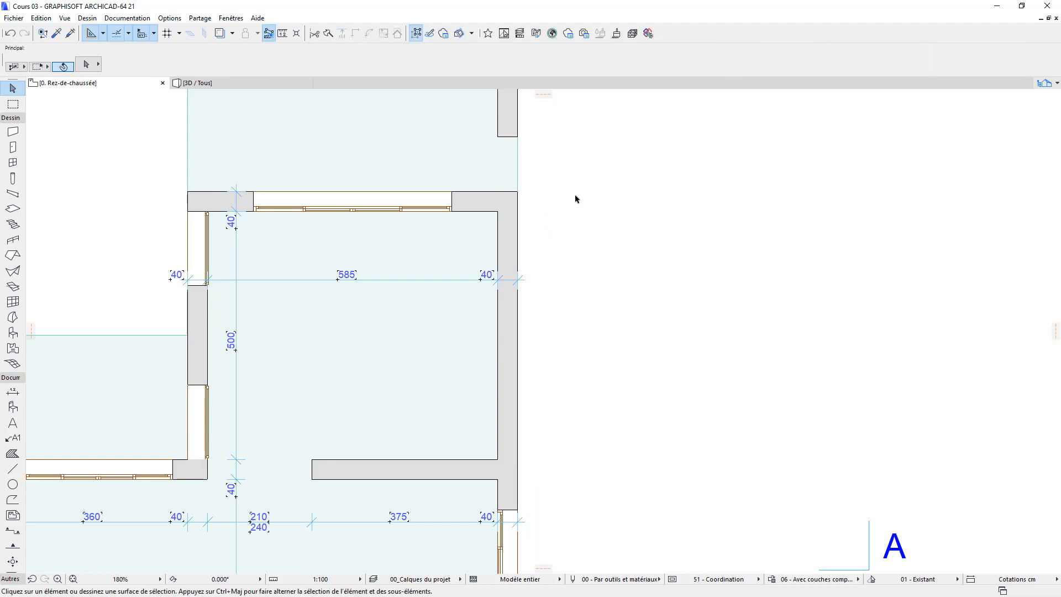
Delete the staircase's wall-side railing in the 3D view and return to the ground-floor plan
scroll(574, 196, "down", 6)
middle_click_drag(584, 362, 592, 297)
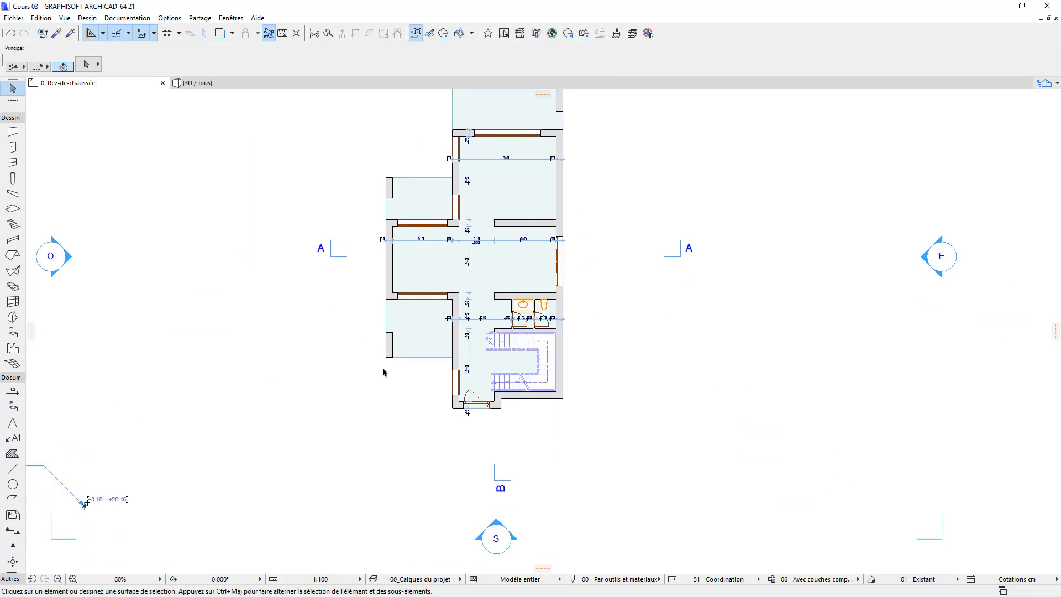
middle_click_drag(528, 349, 496, 429)
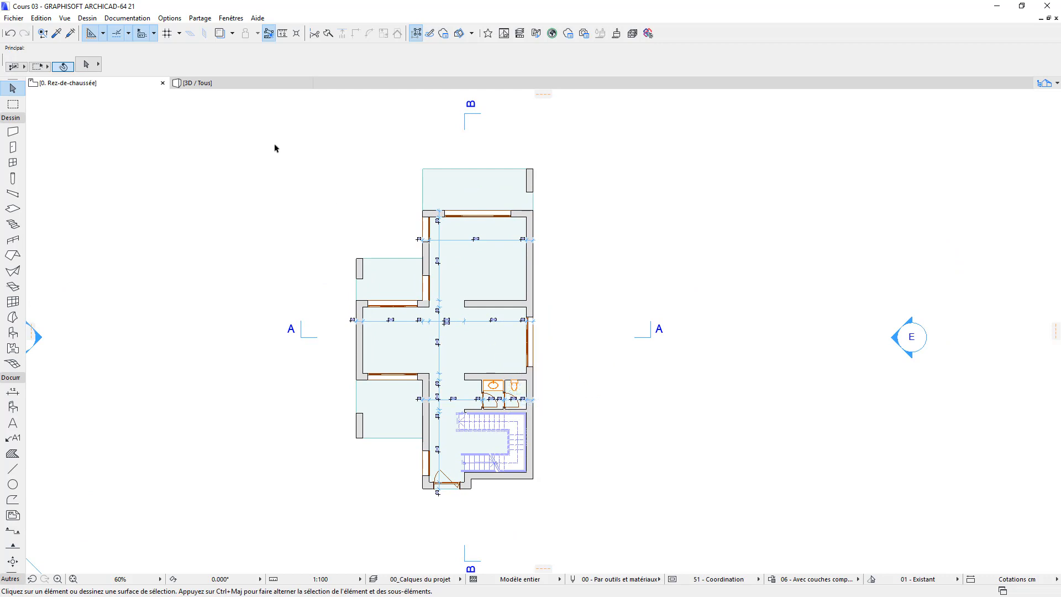
left_click(232, 83)
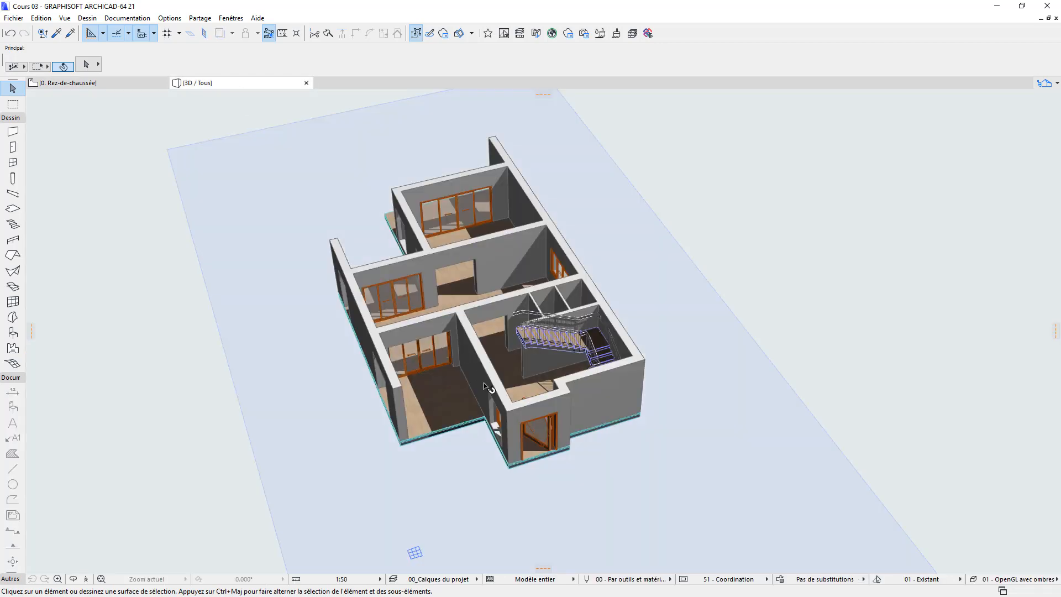
scroll(574, 330, "up", 5)
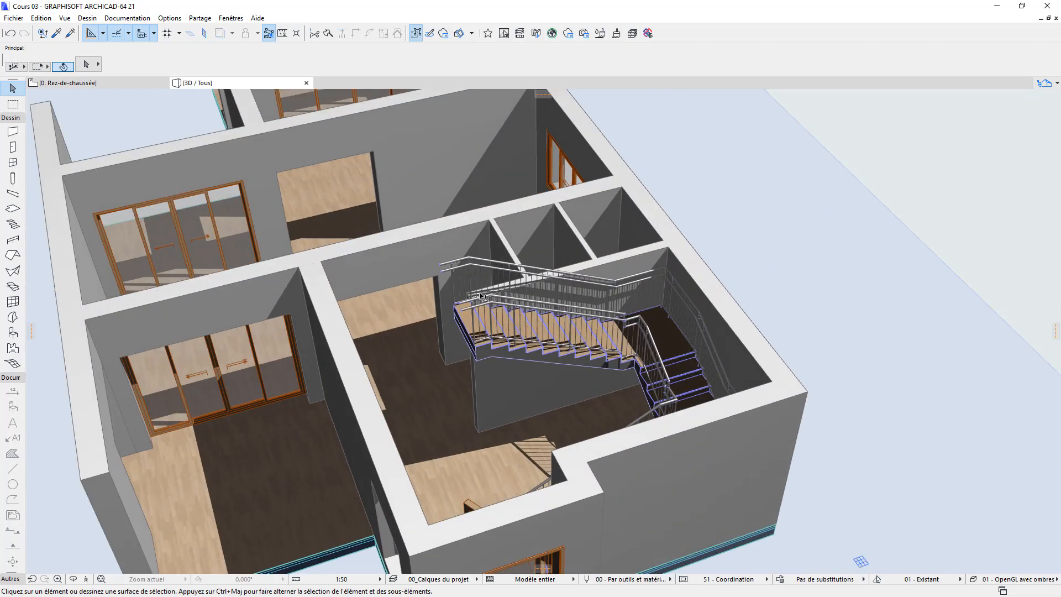
left_click(470, 262)
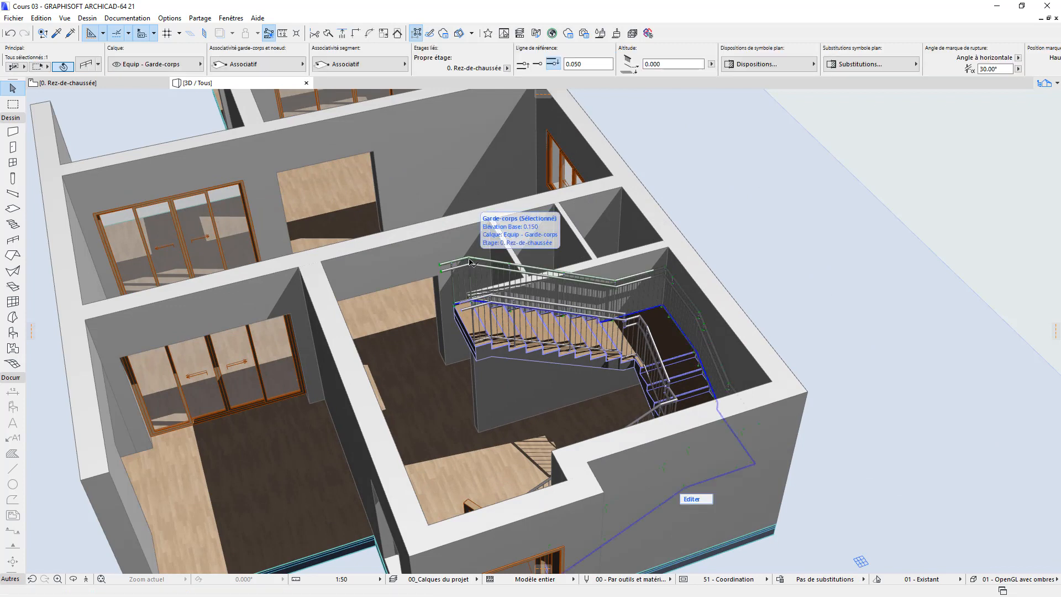
key("Escape")
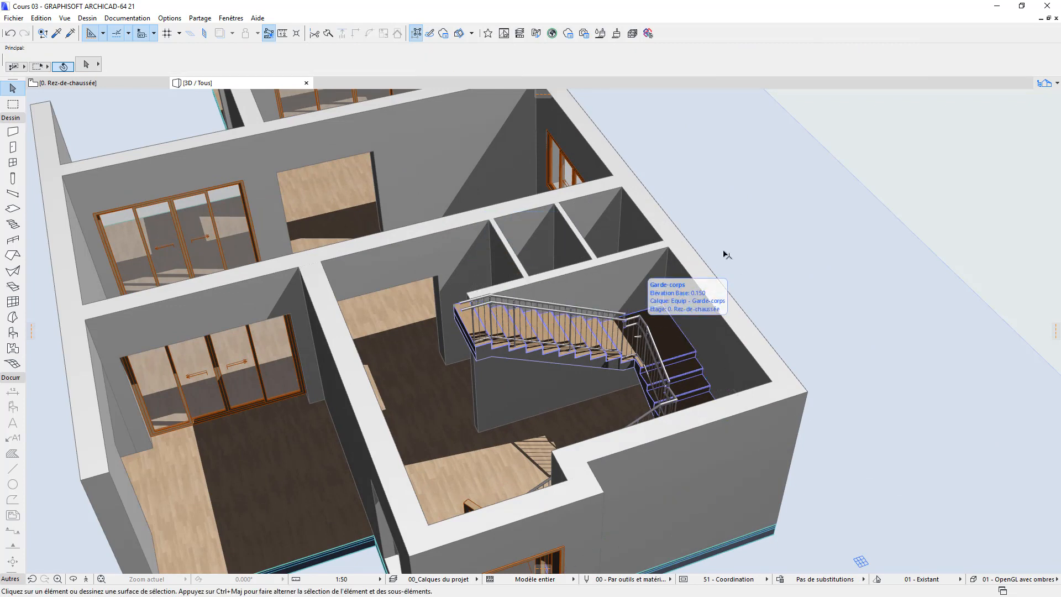
scroll(641, 330, "down", 1)
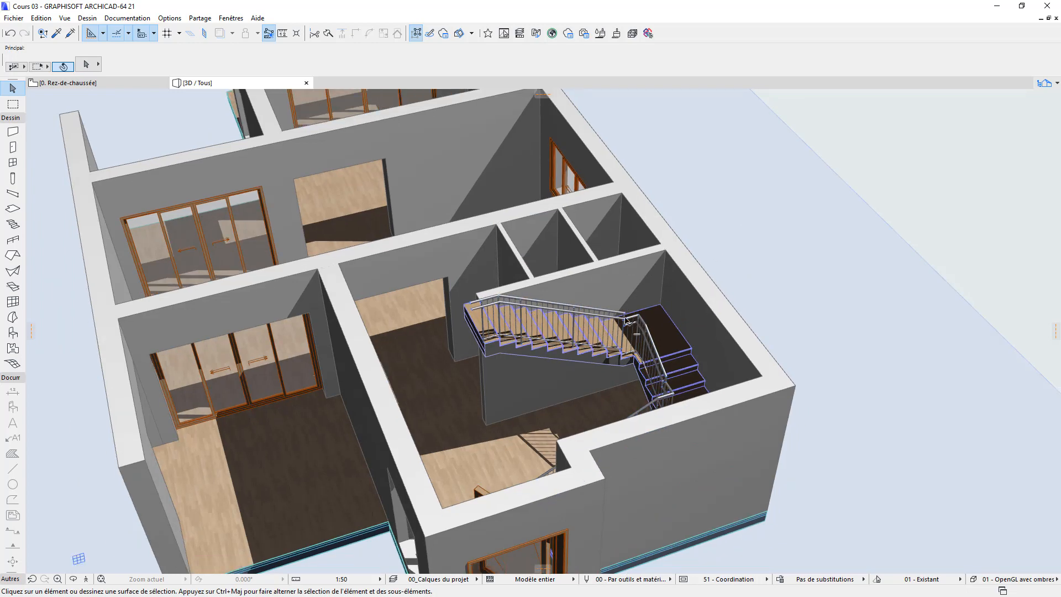
scroll(332, 144, "down", 2)
left_click(116, 86)
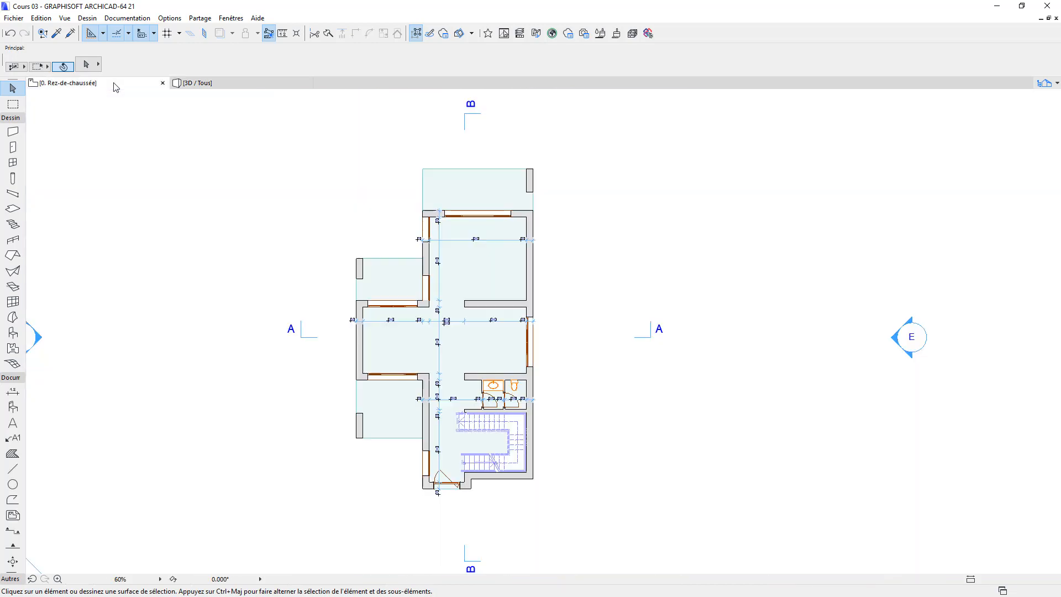
left_click_drag(610, 190, 650, 245)
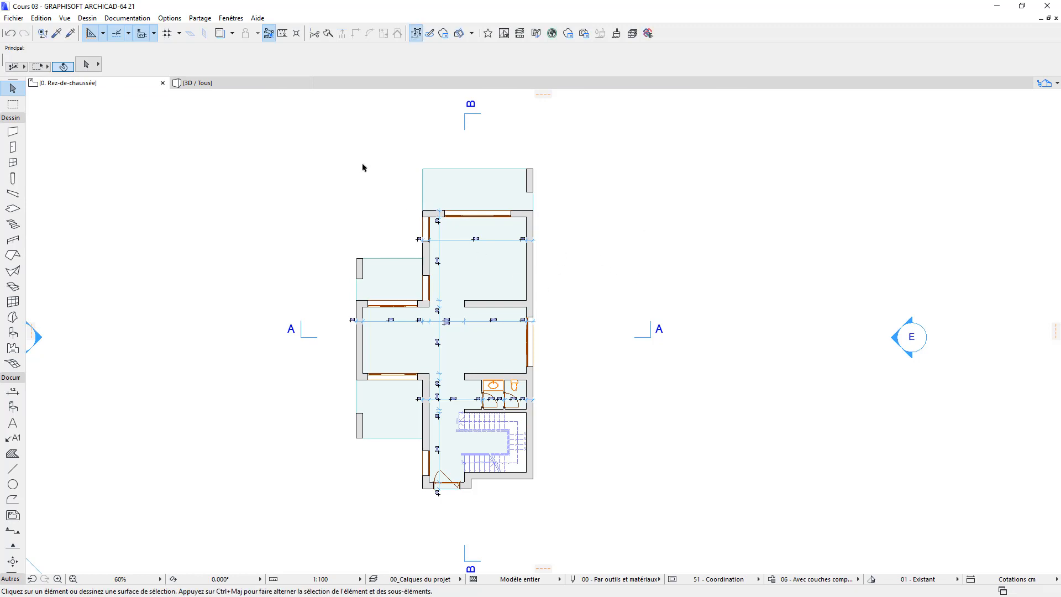
left_click_drag(328, 159, 582, 514)
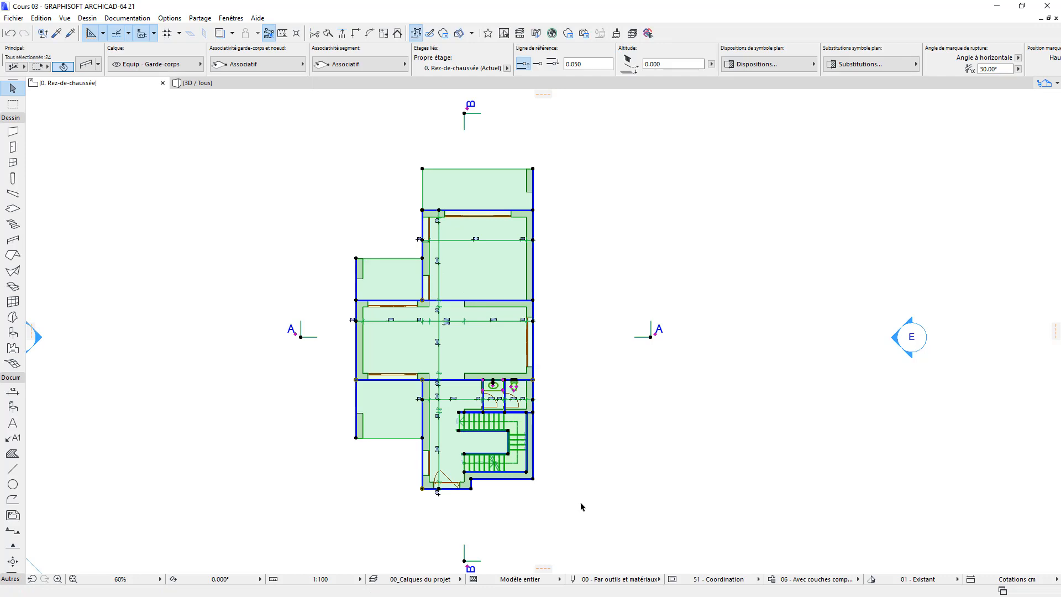
left_click(635, 337, "shift")
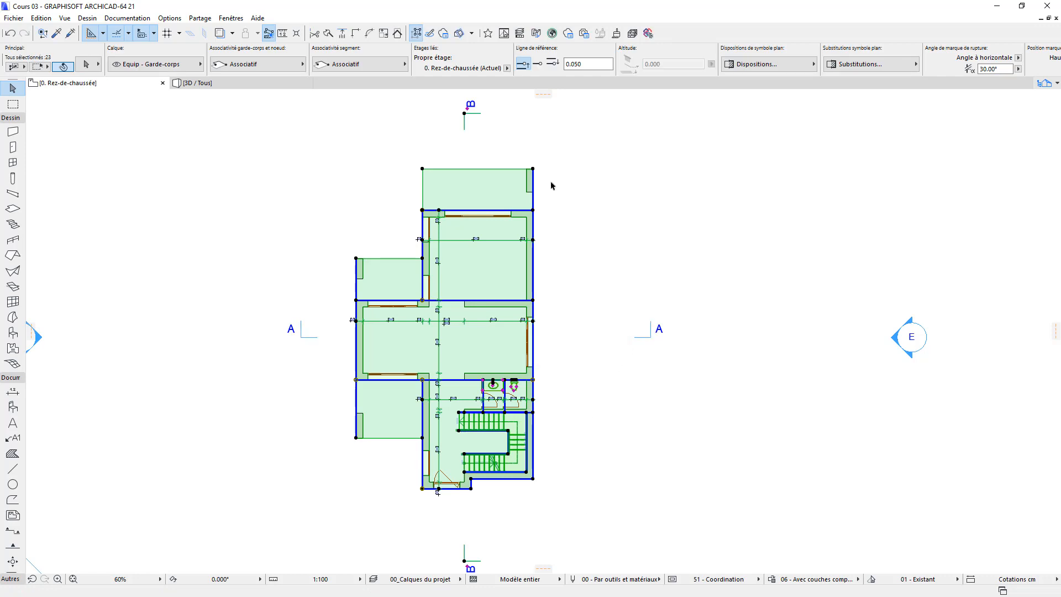
left_click(464, 132, "shift")
Lock the Marques - Coupes layer through the section A marker
right_click(634, 339)
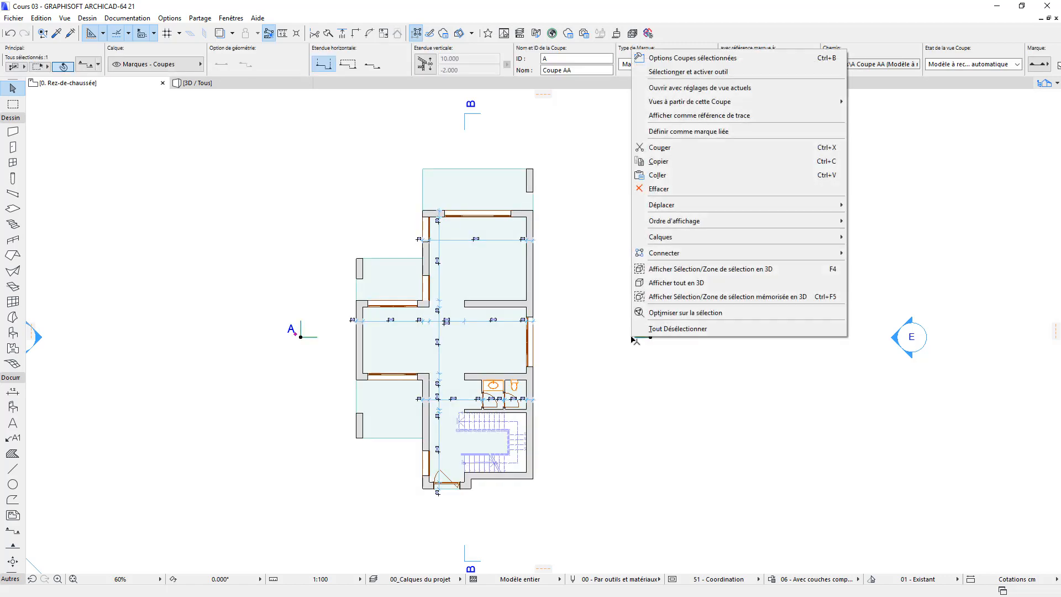
mouse_move(693, 238)
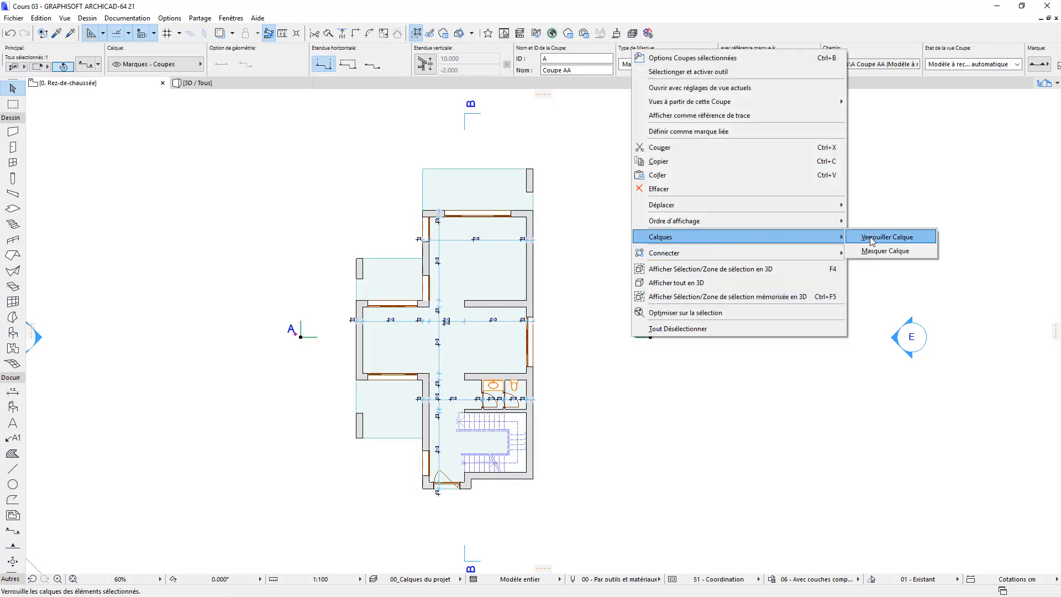
left_click(886, 238)
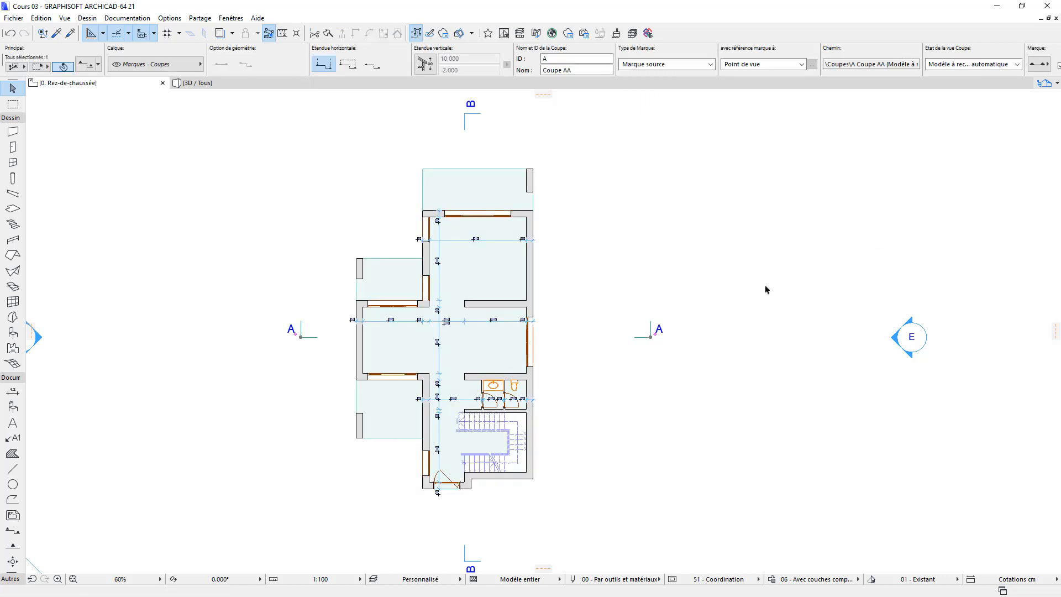
left_click(710, 287)
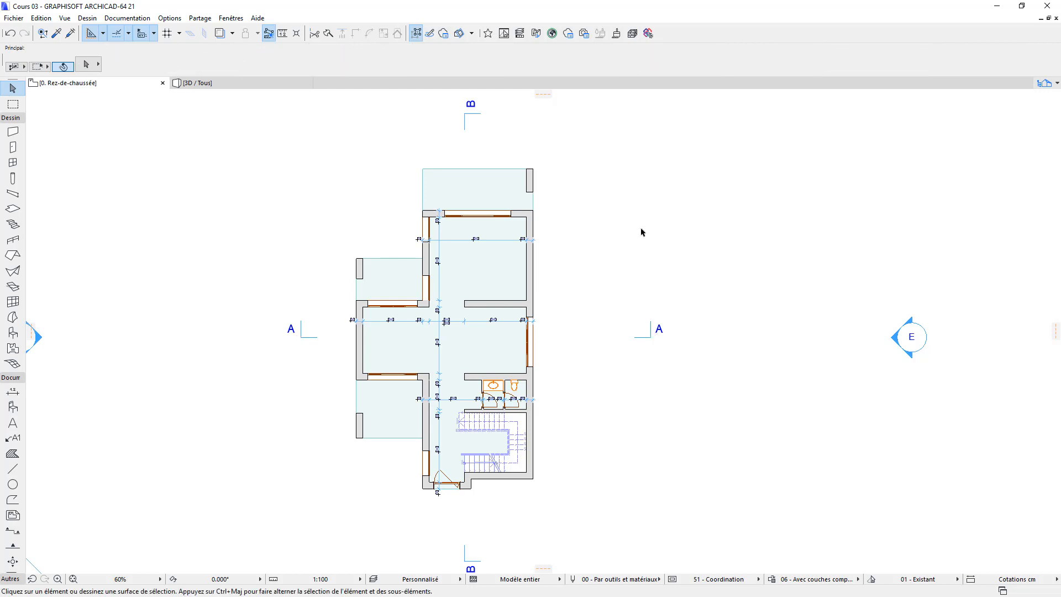
Check that the section B marker is locked by selecting it, leaving nothing selected
left_click(467, 124)
left_click(552, 138)
left_click_drag(479, 130, 431, 135)
left_click(464, 129)
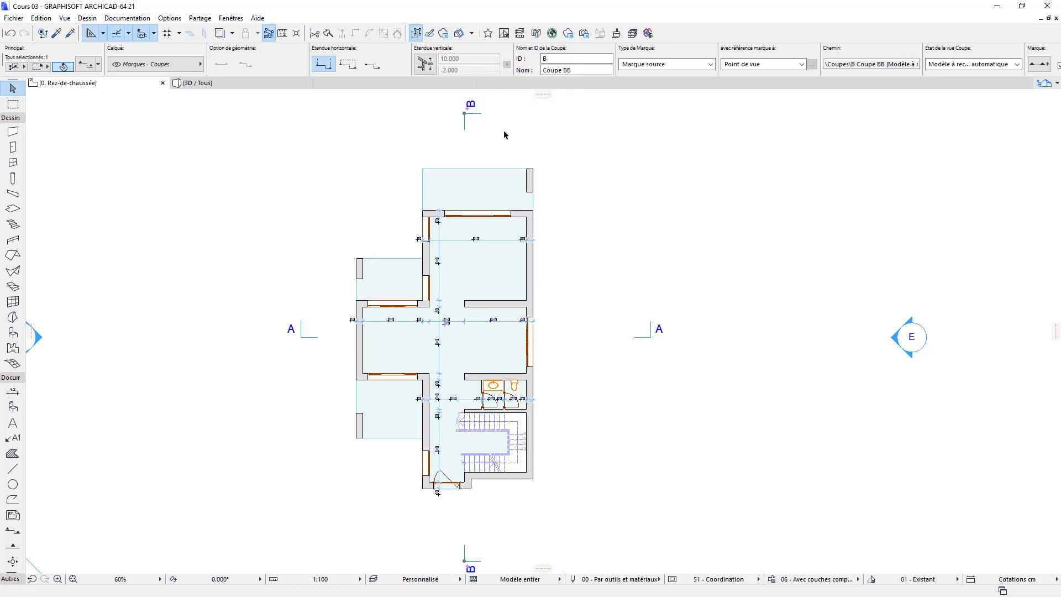
left_click(504, 135)
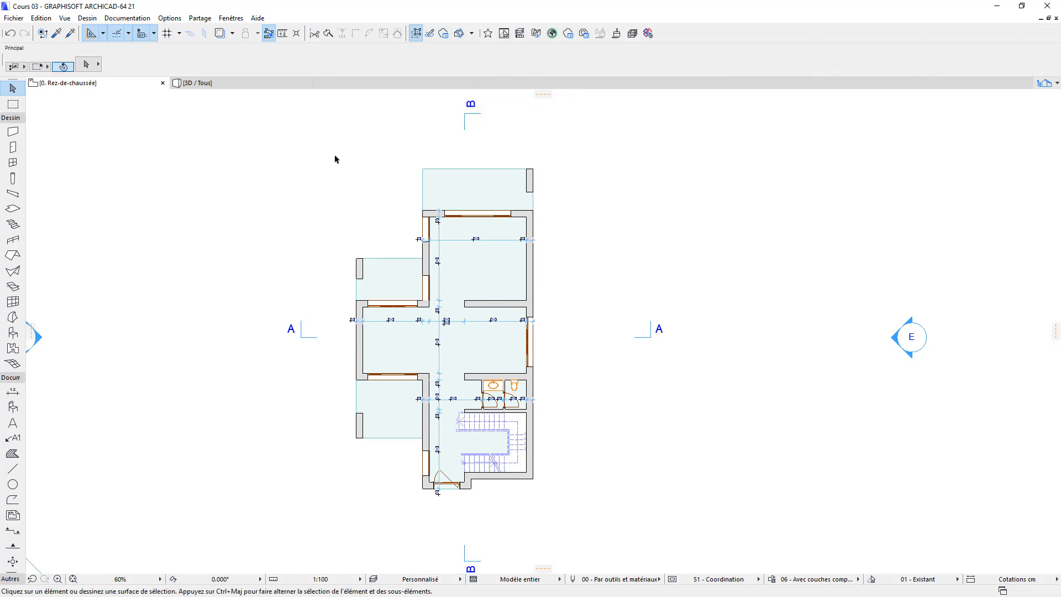
Select all elements of the ground-floor plan and copy them
left_click_drag(335, 159, 579, 525)
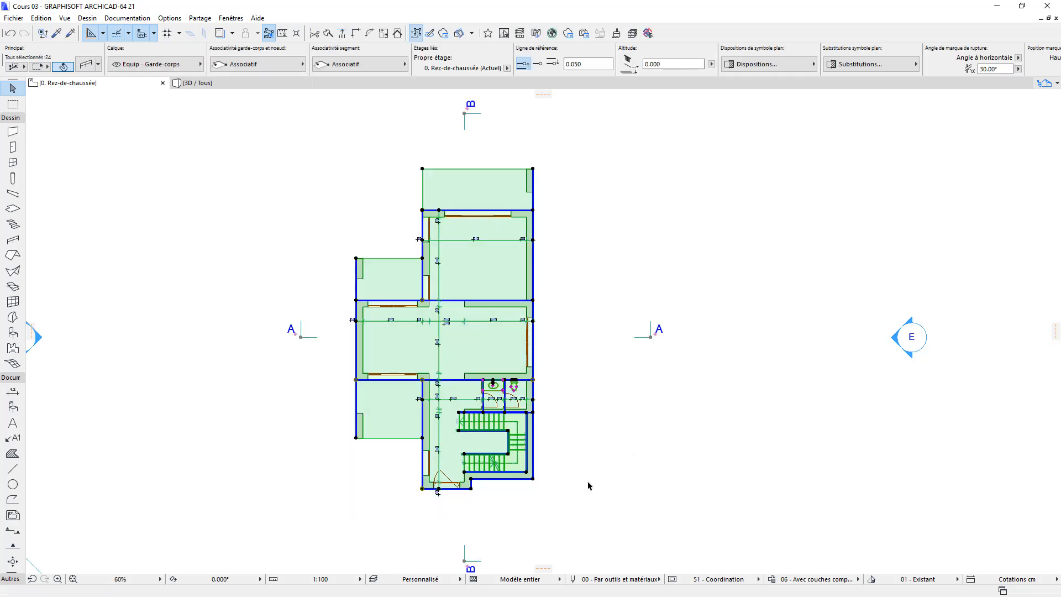
right_click(577, 407)
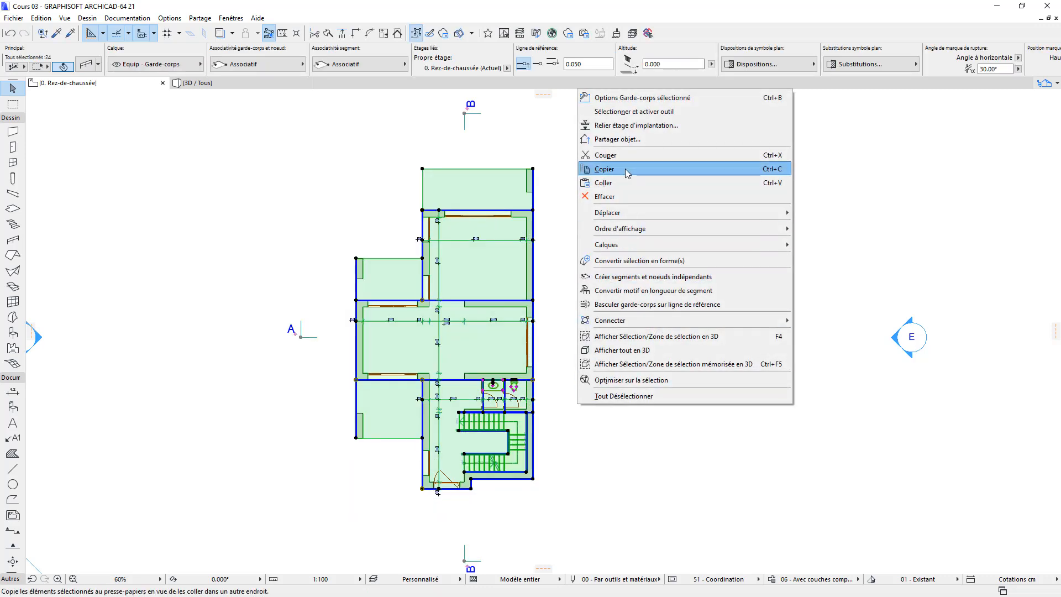
left_click(756, 163)
Open the 1. Etage 1er plan and paste the copied elements there, skipping those on locked and hidden layers
left_click(1057, 84)
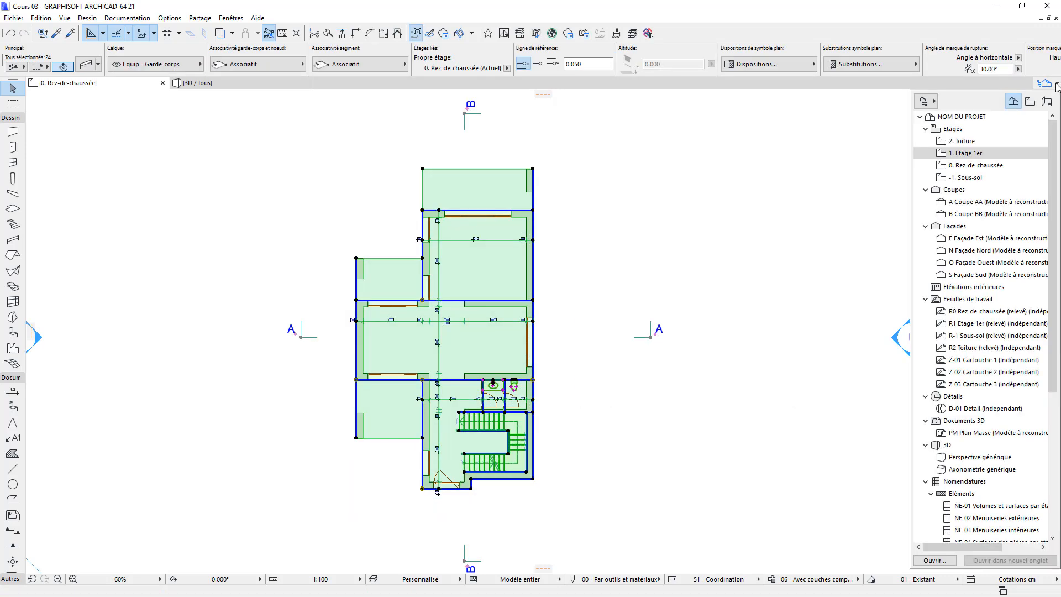
left_click(975, 154)
double_click(976, 154)
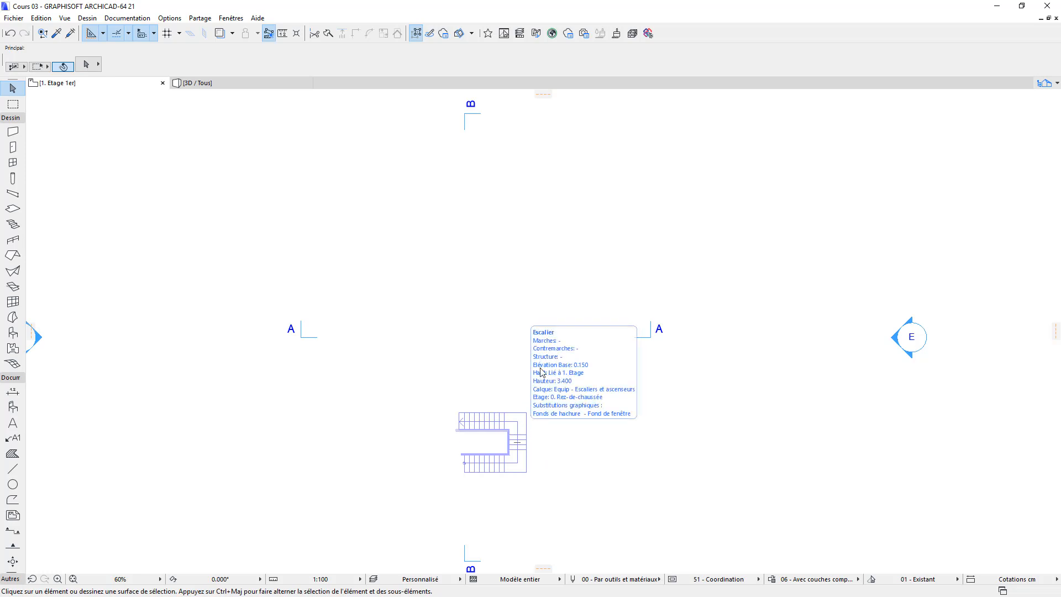
right_click(560, 313)
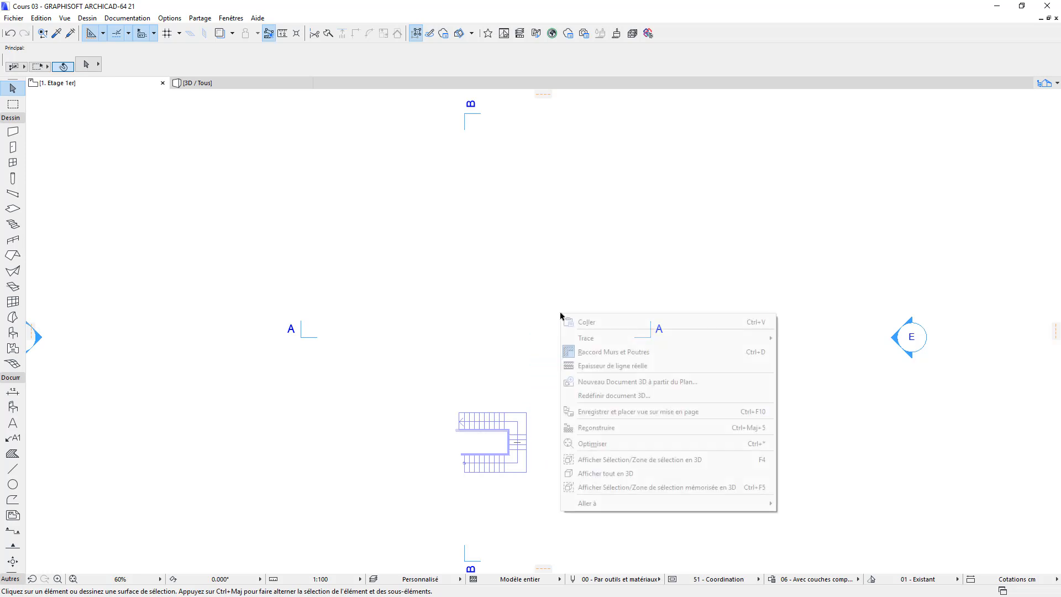
left_click(608, 324)
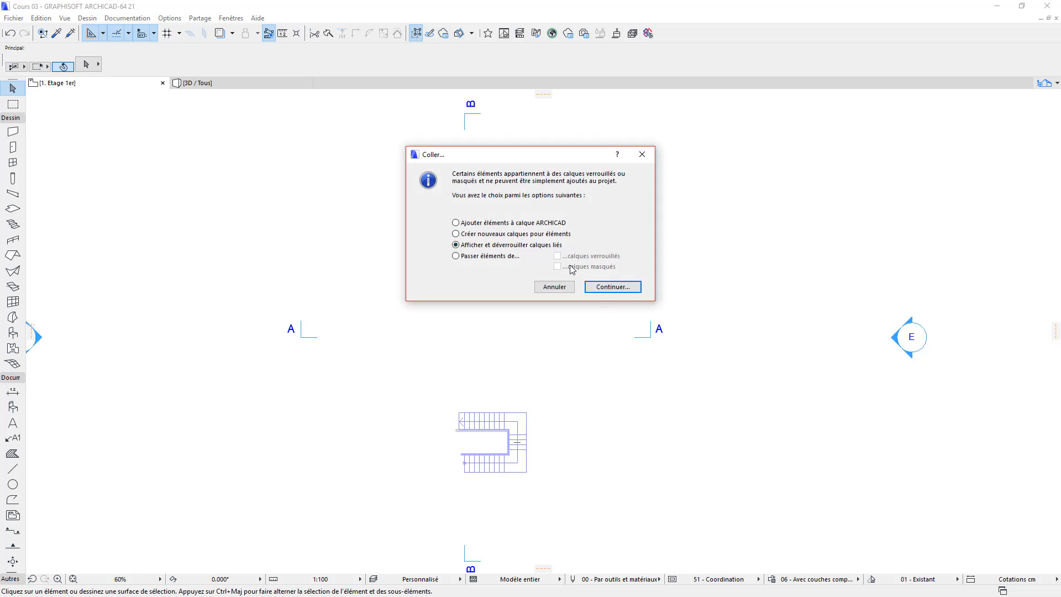
left_click(469, 258)
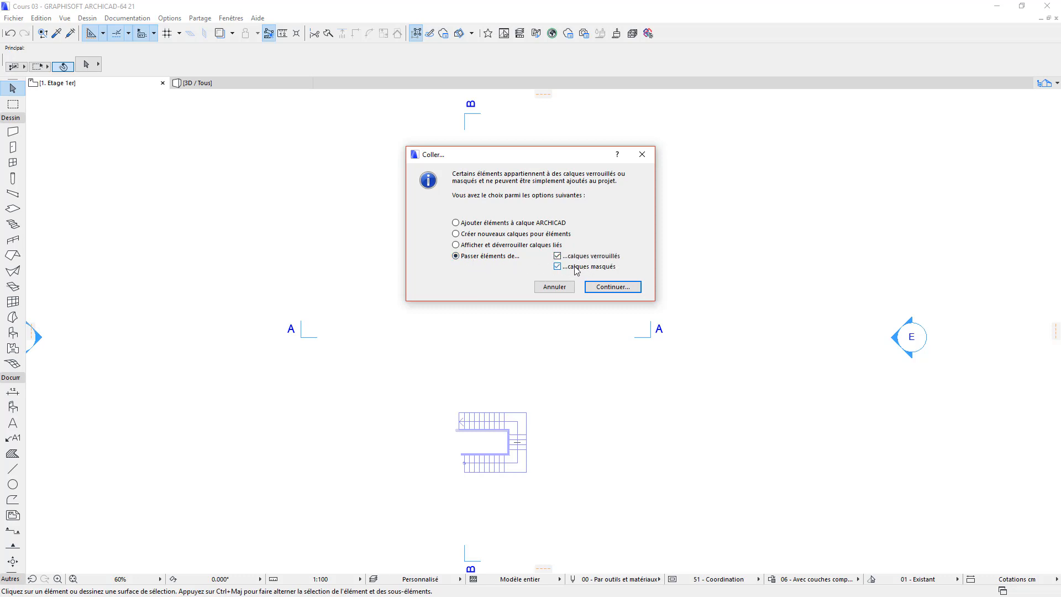
left_click(619, 292)
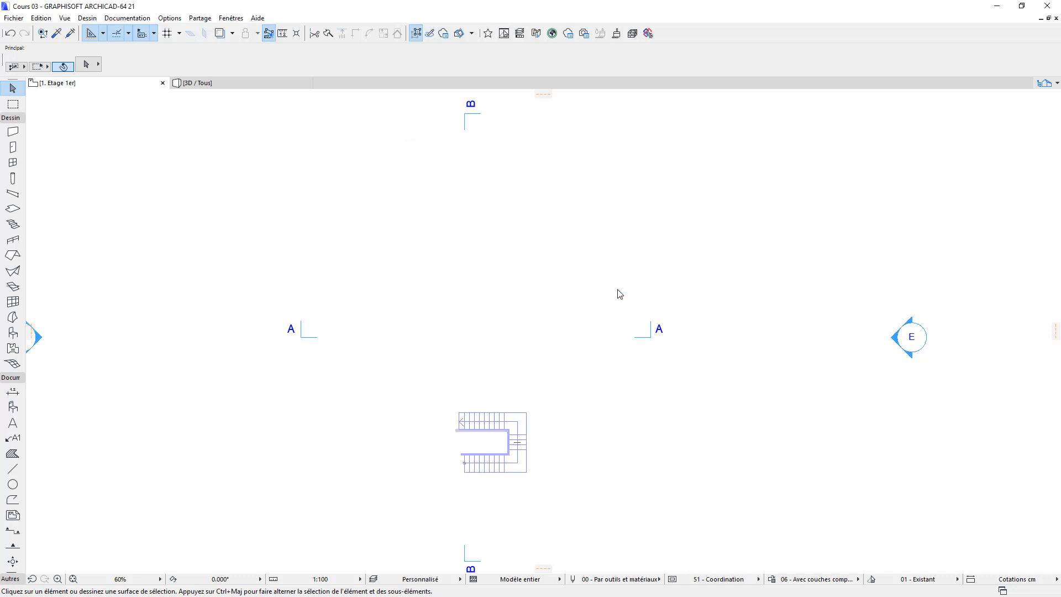
left_click(734, 285)
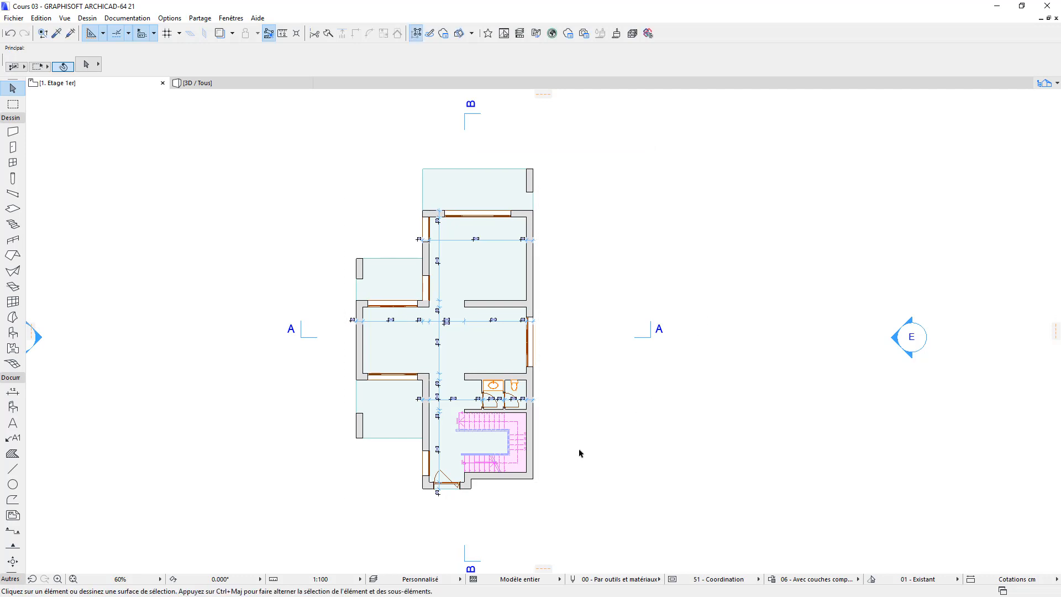
Delete the copied first-floor staircase in the 3D view
left_click(519, 426)
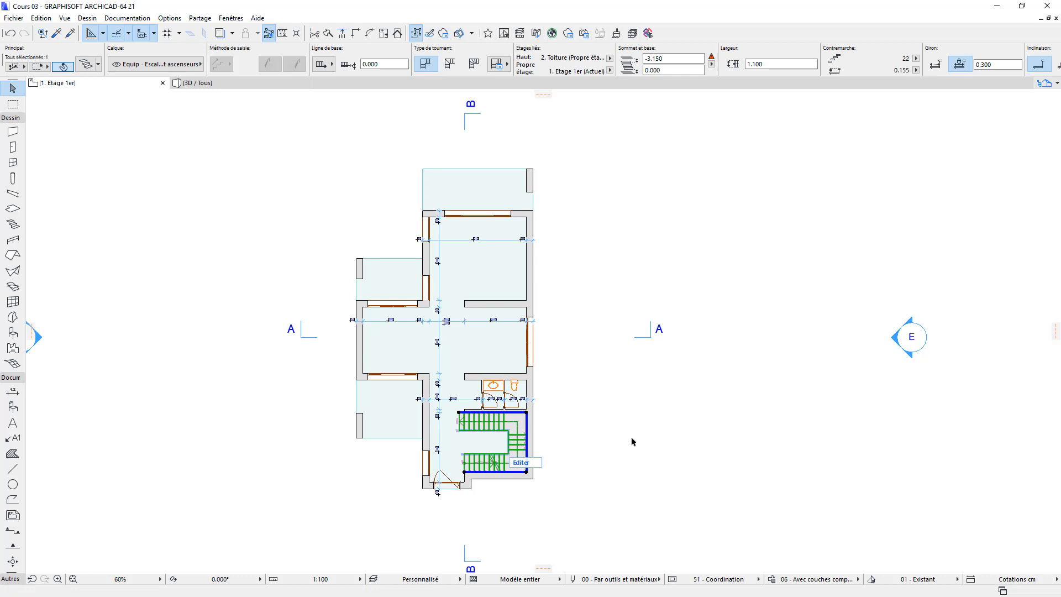
left_click(633, 441)
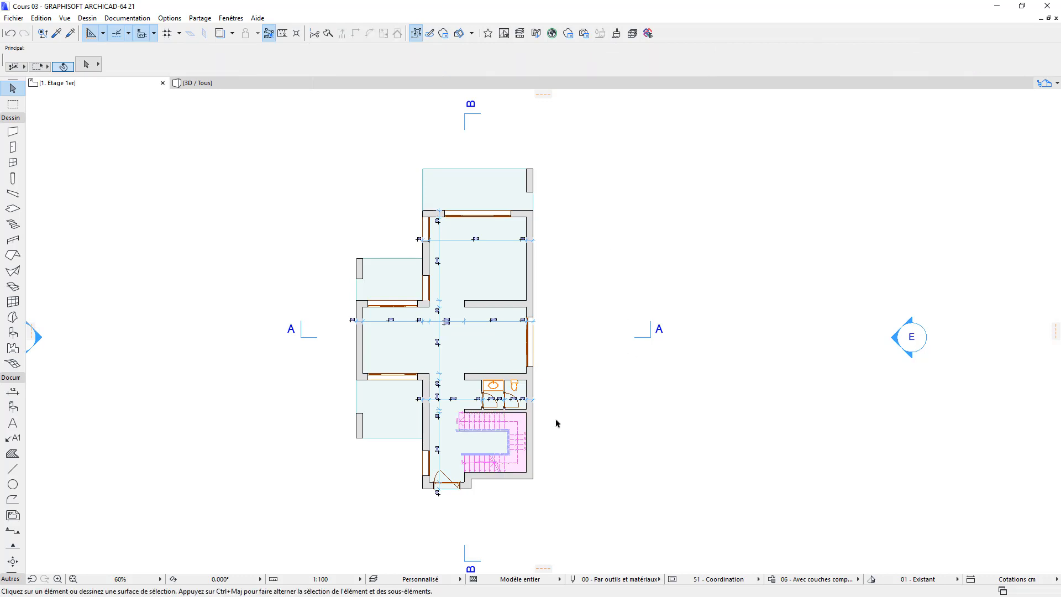
left_click(226, 83)
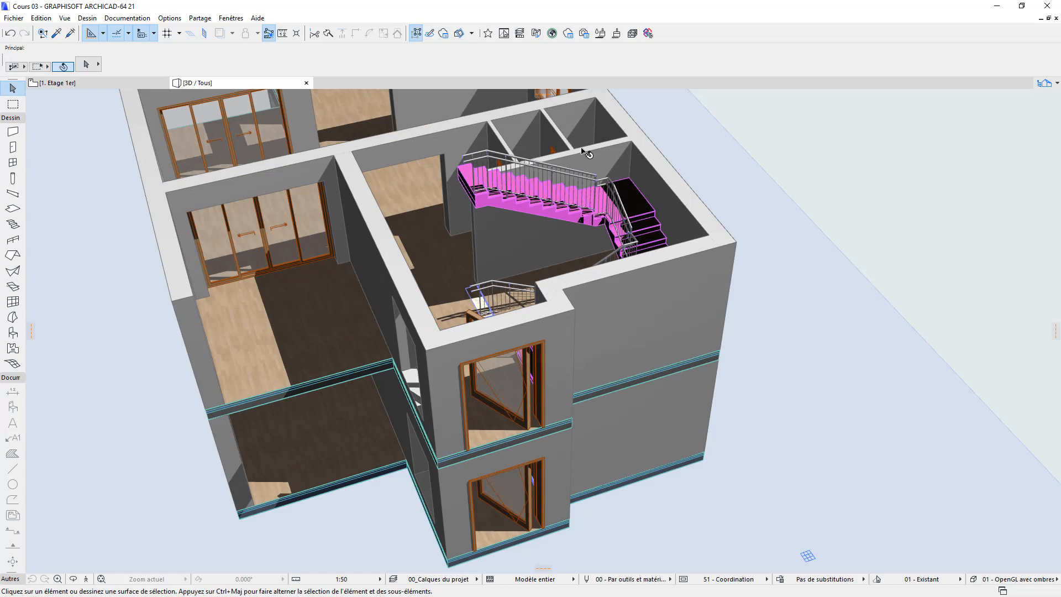
left_click(586, 218)
key("Delete")
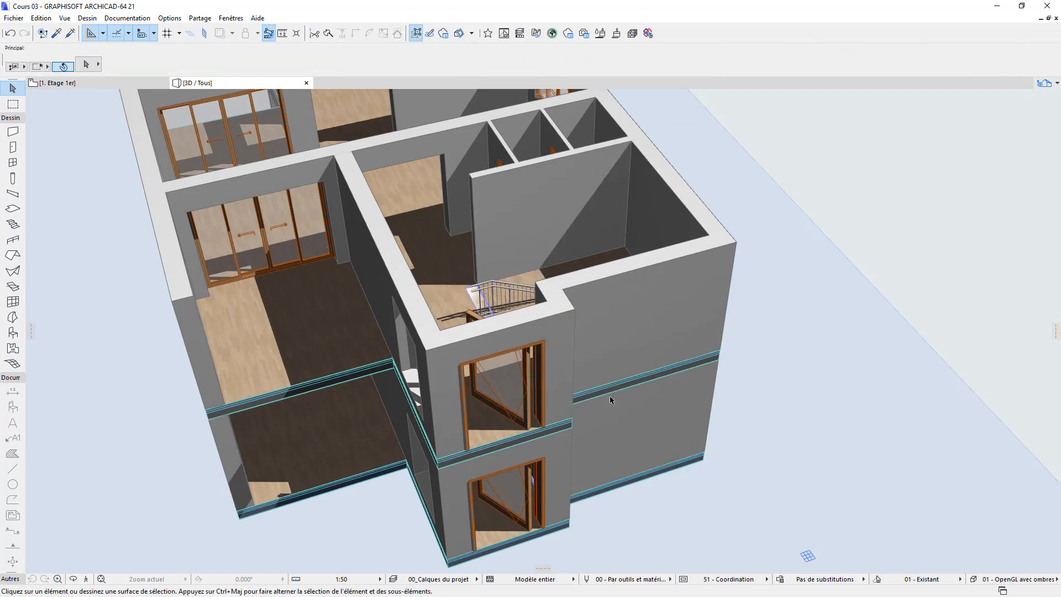
Delete the copied entrance door from the first floor's front wall
middle_click_drag(639, 422, 364, 424, "shift")
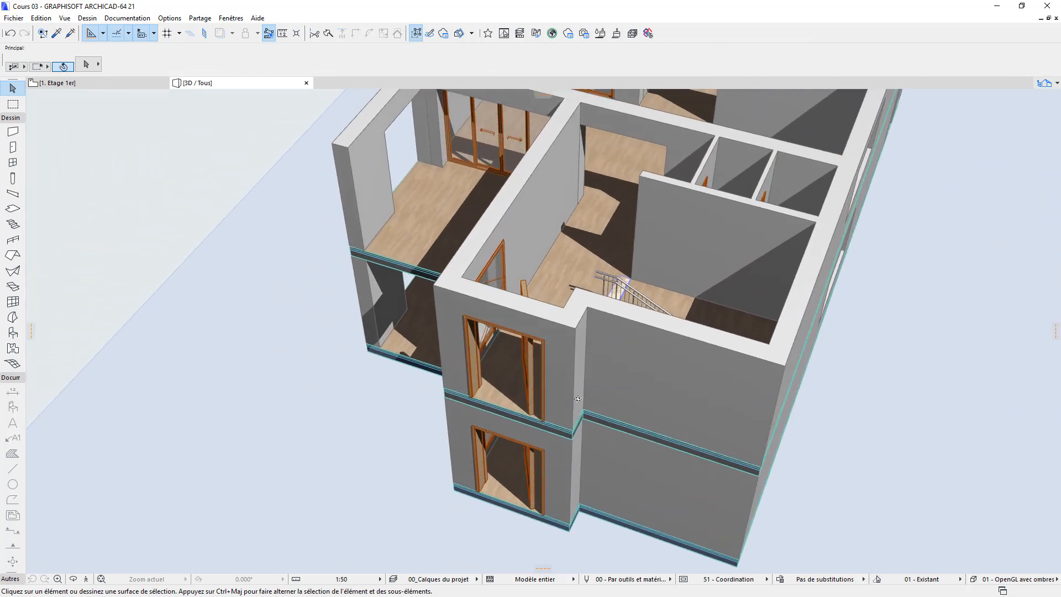
mouse_move(585, 366)
middle_mouse_down("shift")
mouse_move(566, 443)
mouse_move(593, 336)
mouse_move(577, 352)
middle_mouse_up("shift")
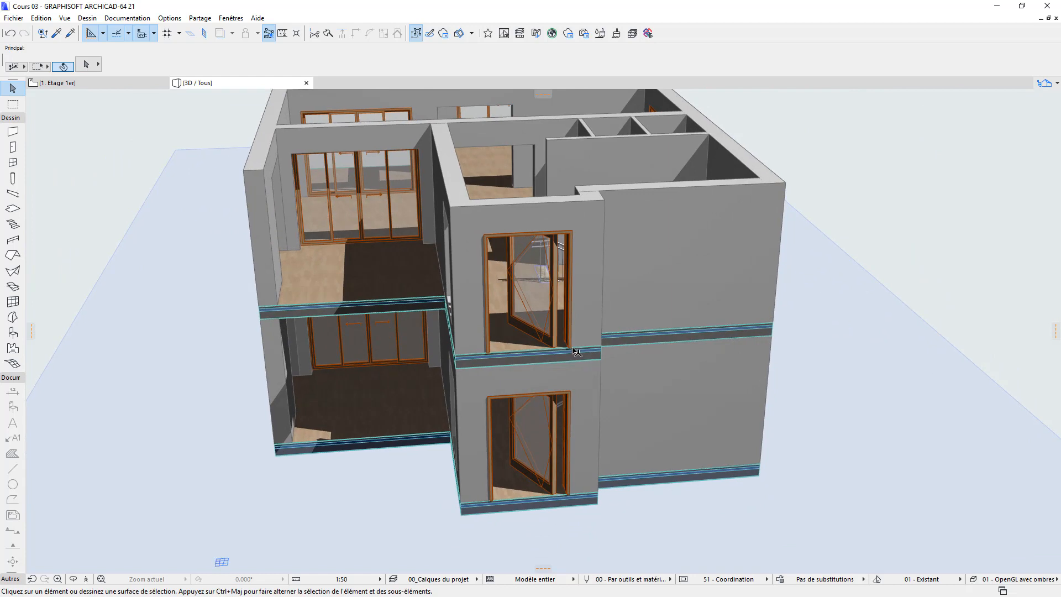
left_click(572, 346)
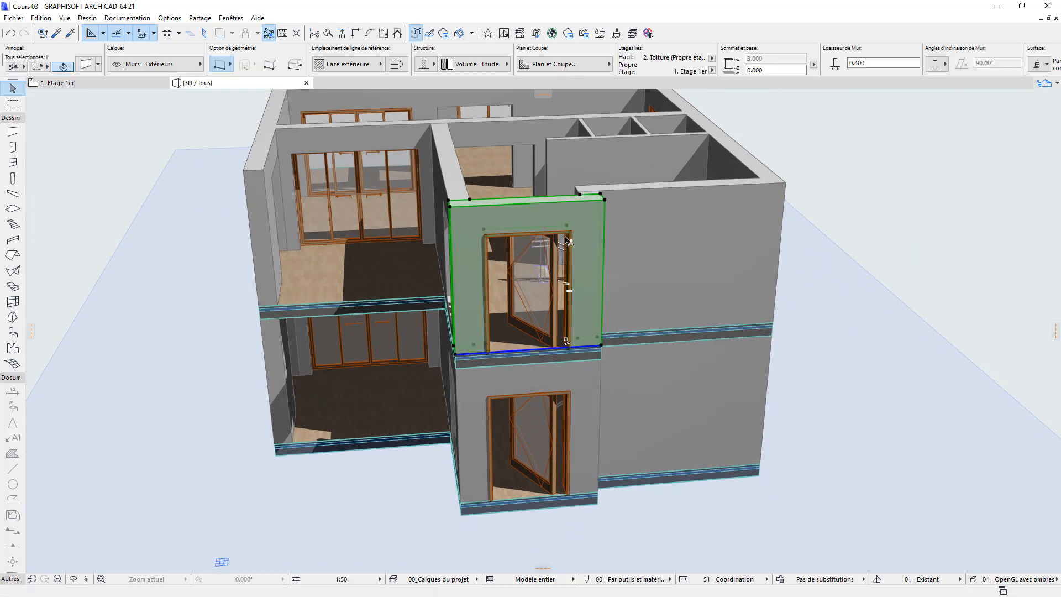
left_click(549, 264)
key("Delete")
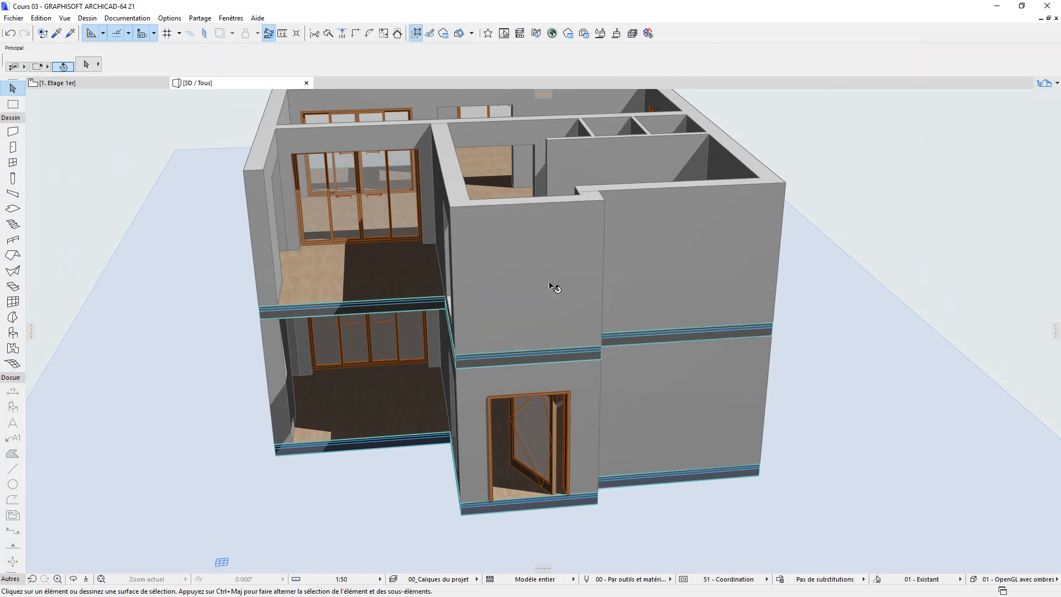
Offset the first-floor slab's edge above the entrance inward to the inner side of the staircase's upper flight
middle_click_drag(466, 346, 587, 320, "shift")
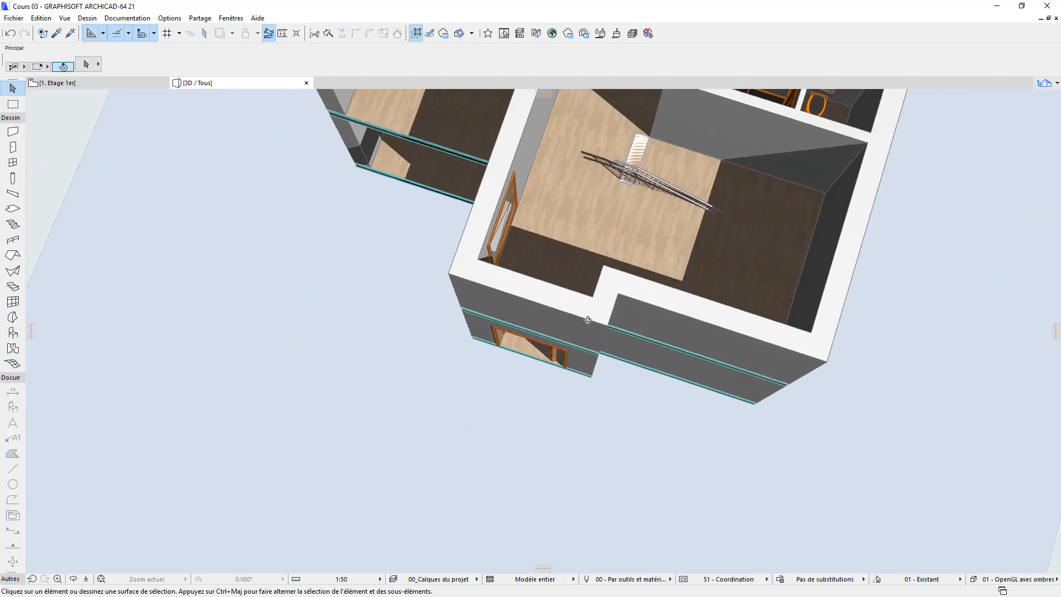
middle_click_drag(654, 234, 581, 338)
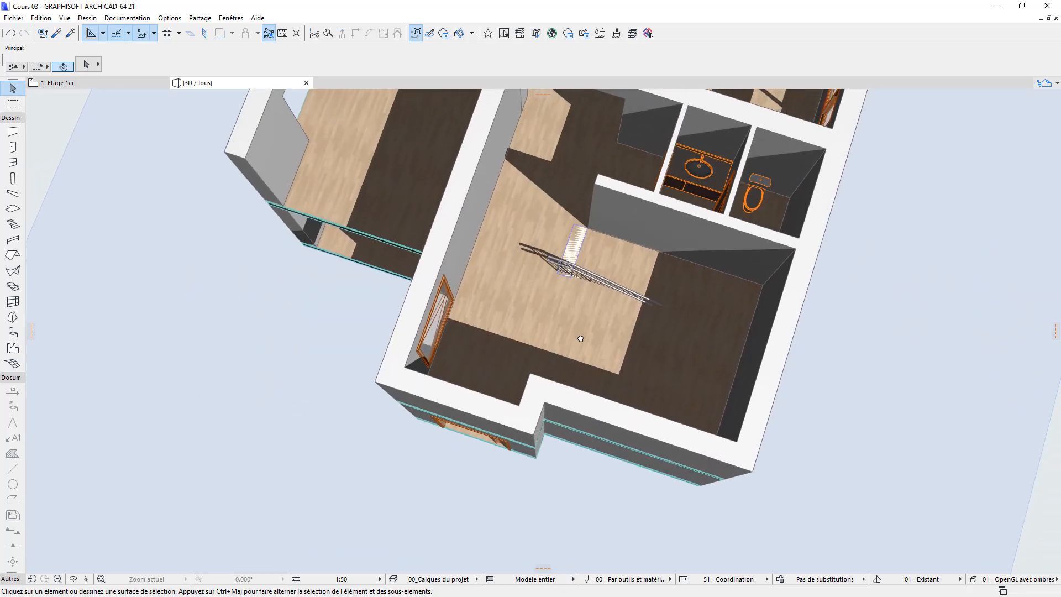
left_click(518, 319)
middle_click_drag(489, 483, 541, 455, "shift")
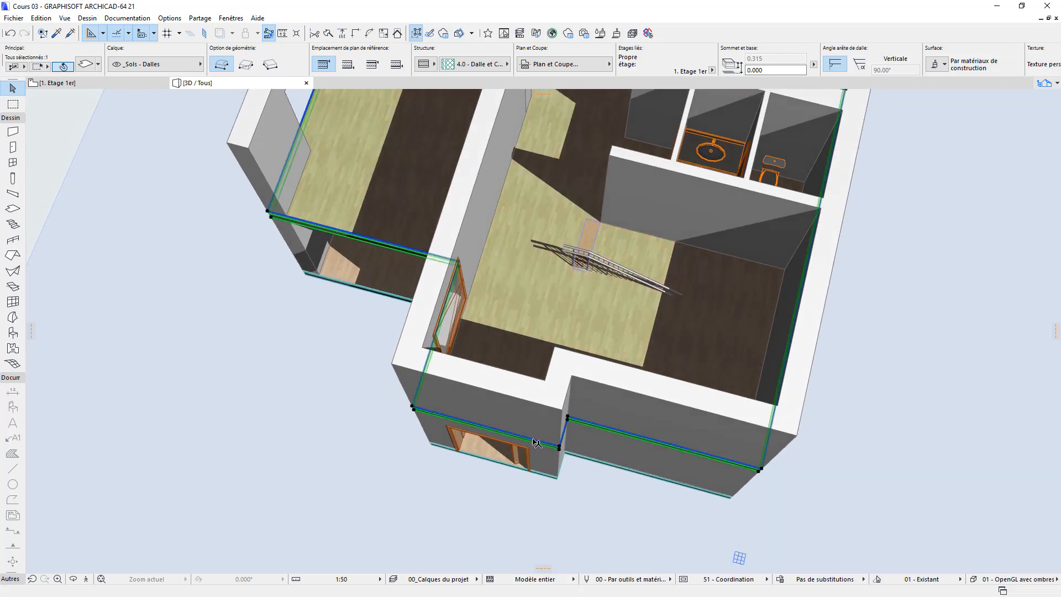
left_click(500, 430)
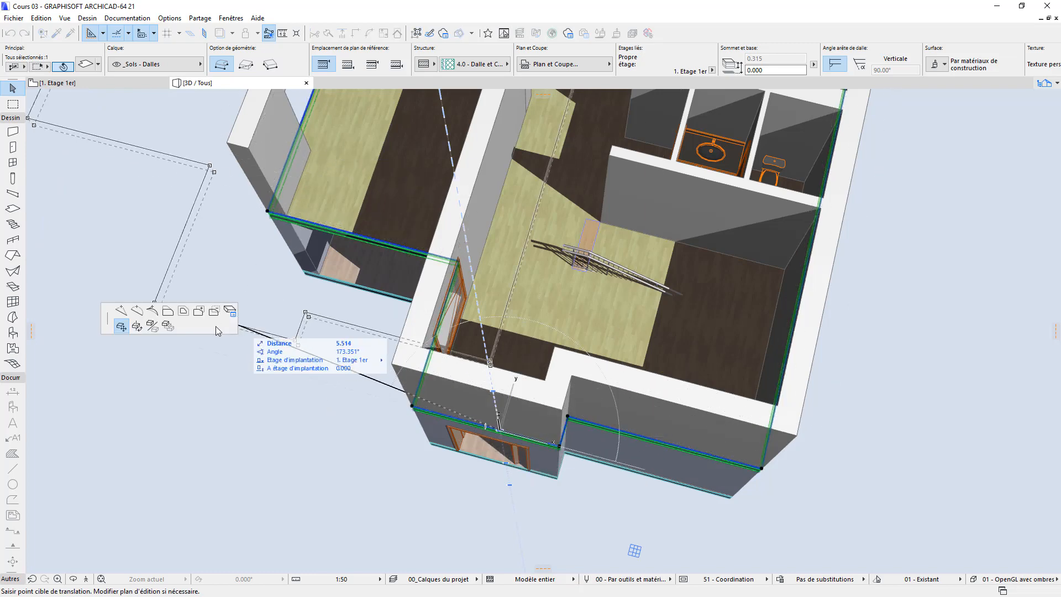
left_click(168, 312)
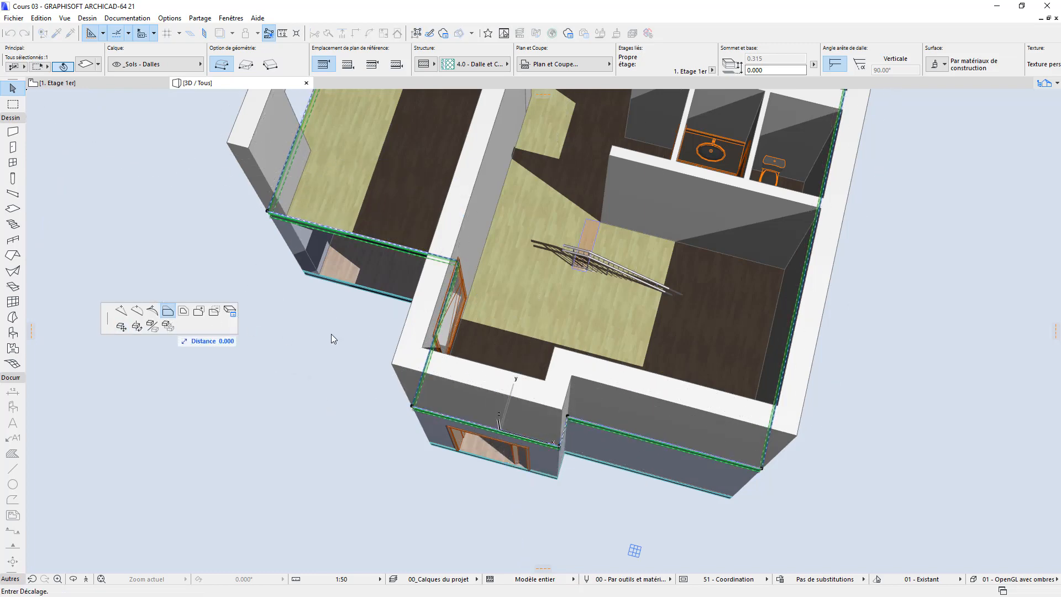
left_click(577, 262)
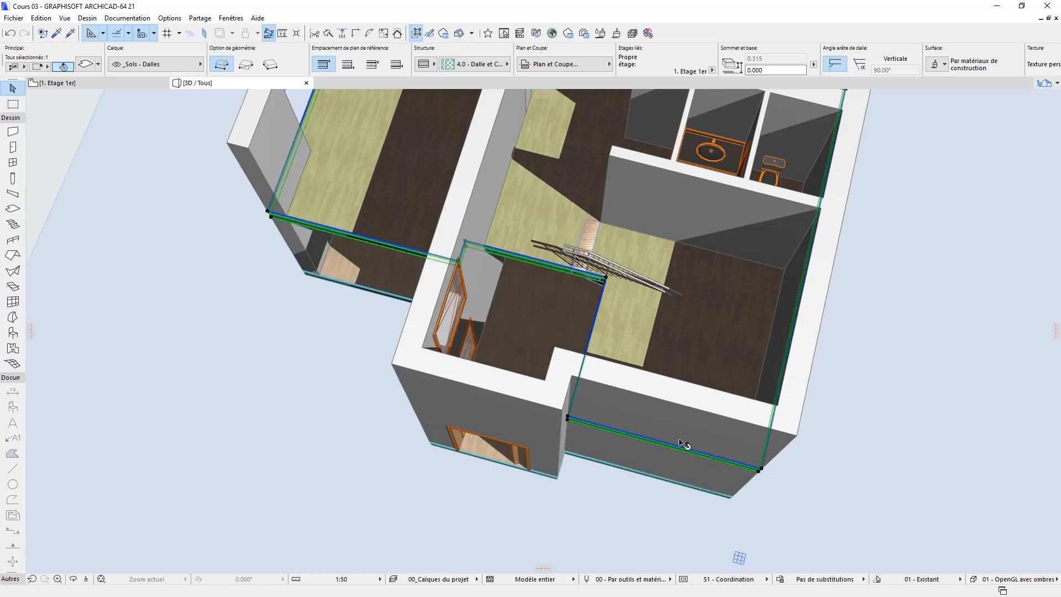
Offset the slab's short edge inside the entrance side wall to that wall's inner face
scroll(506, 310, "up", 3)
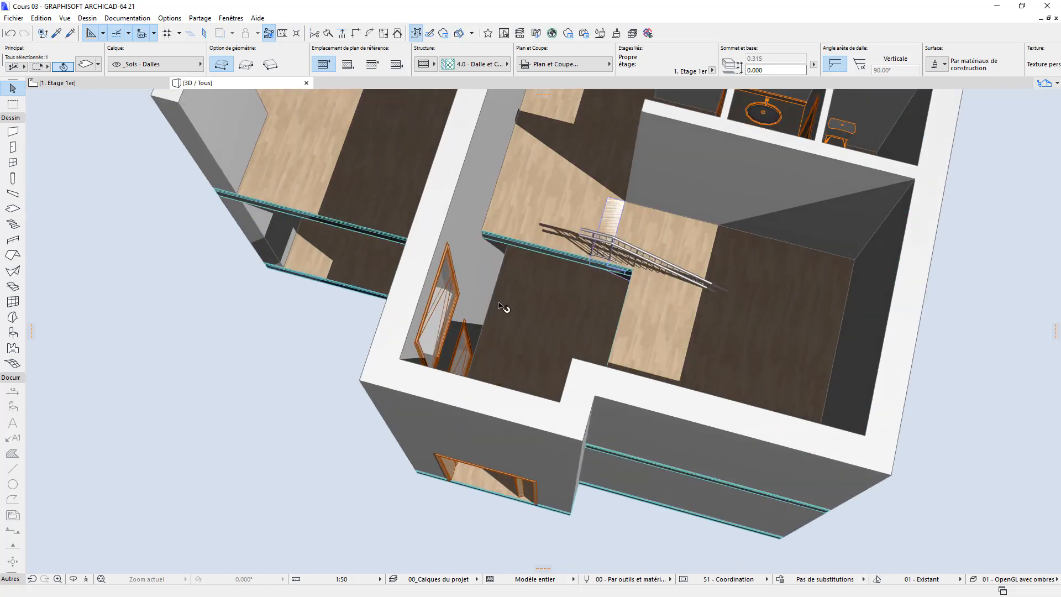
left_click(447, 227)
left_click(482, 226)
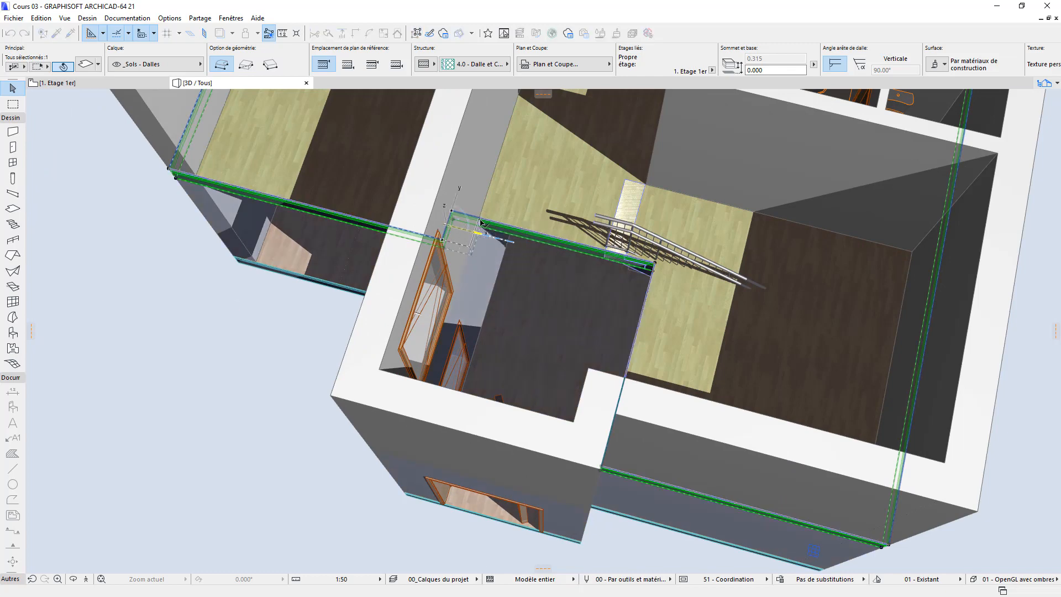
Offset the slab's remaining front edge inward by 4.000 to the partition wall behind the staircase
scroll(732, 468, "down", 1)
middle_click_drag(730, 466, 453, 407)
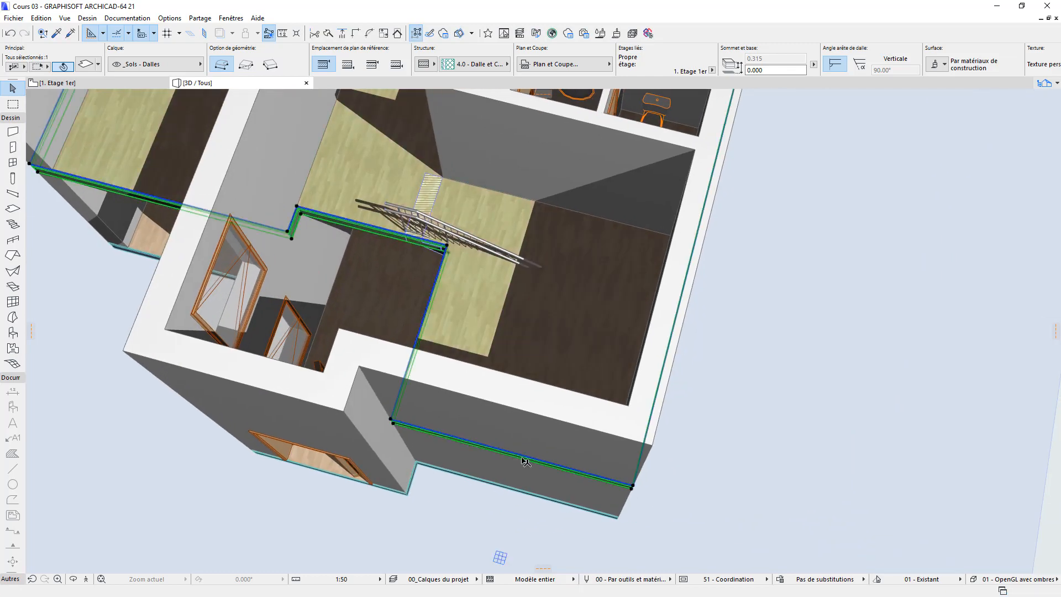
left_click(526, 462)
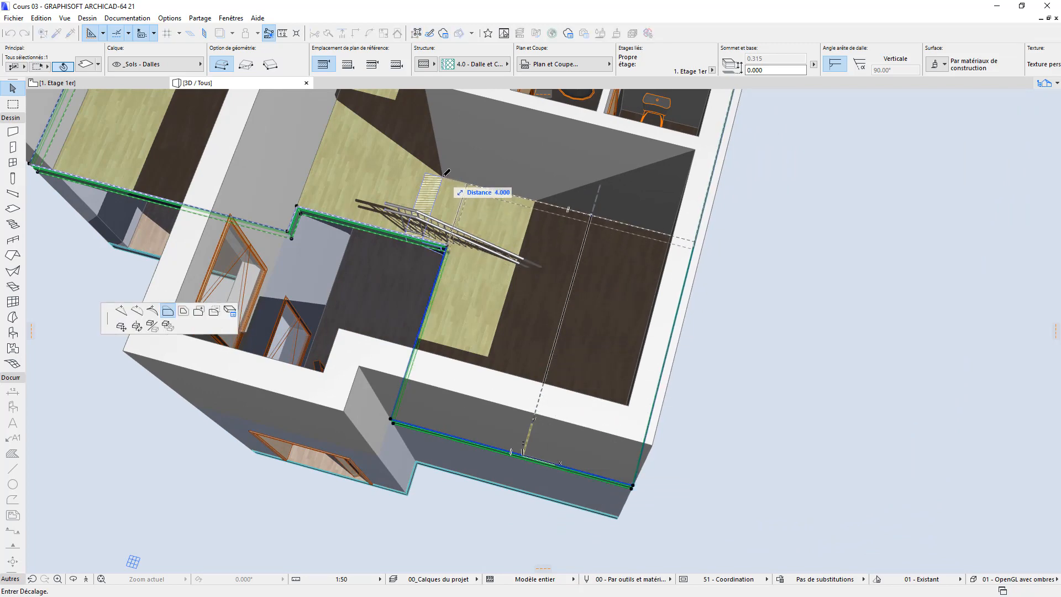
left_click(500, 223)
Offset the slab's edge across the upper stair flight by 0.700 to line up with the end of the stairs
scroll(500, 222, "up", 5)
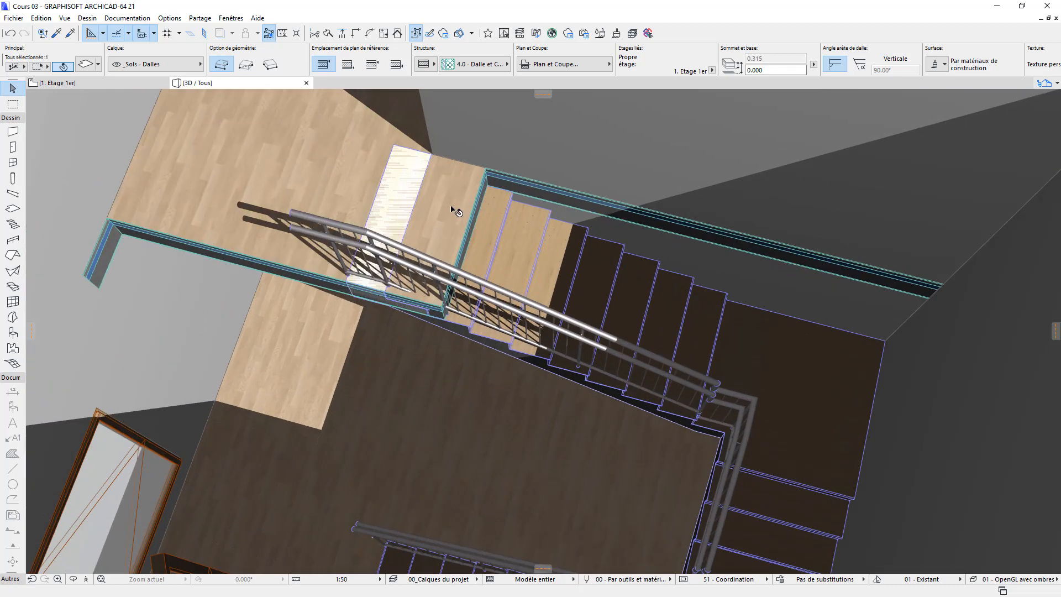
middle_click_drag(473, 221, 493, 306)
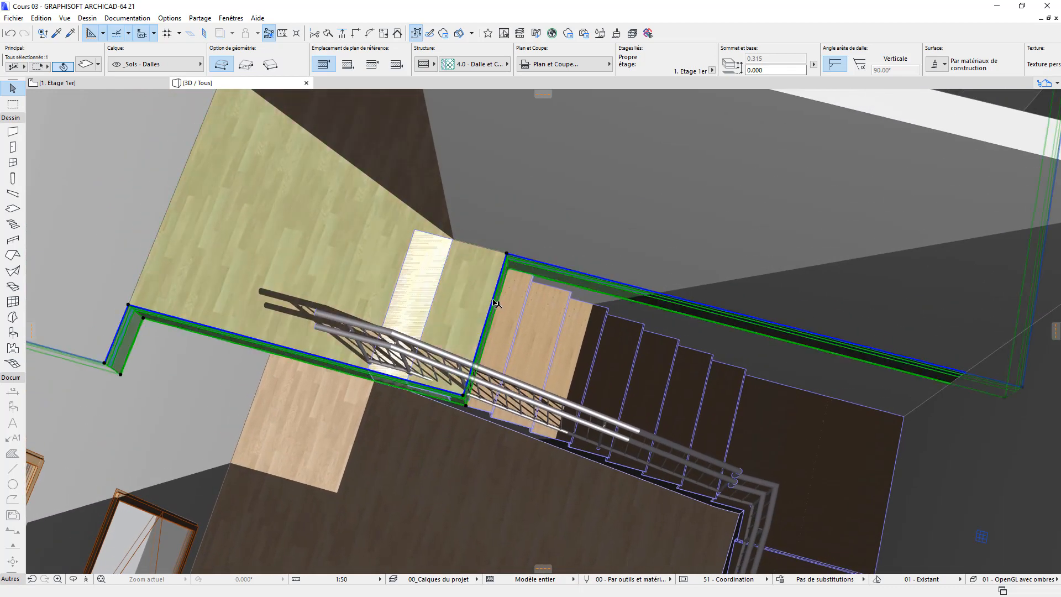
left_click(496, 303)
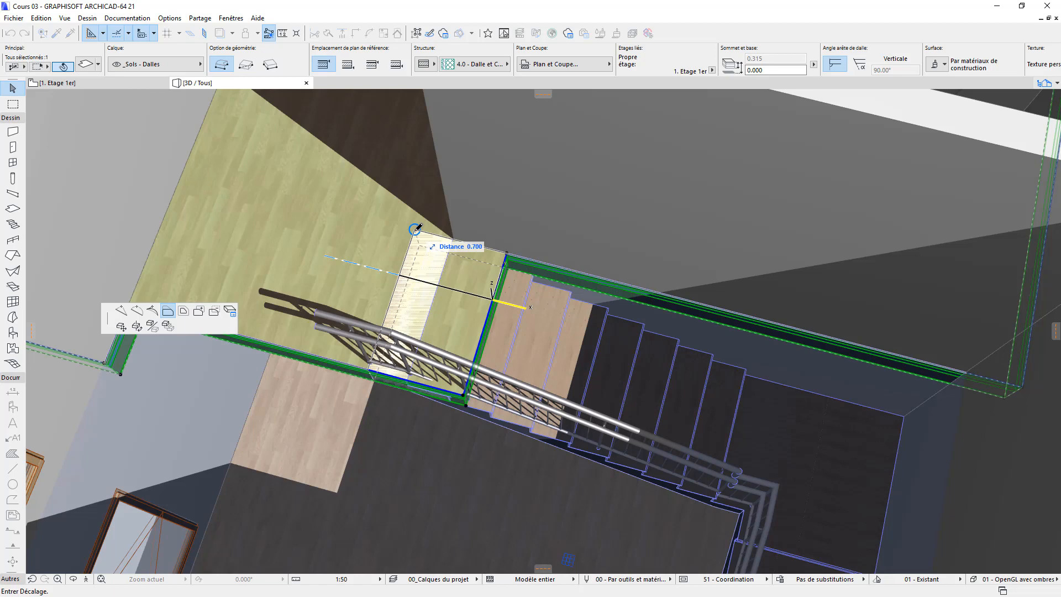
left_click(416, 228)
Inspect the slab opening around the staircase in 3D and on the 1. Etage 1er plan, with the slab selected there
scroll(430, 281, "down", 8)
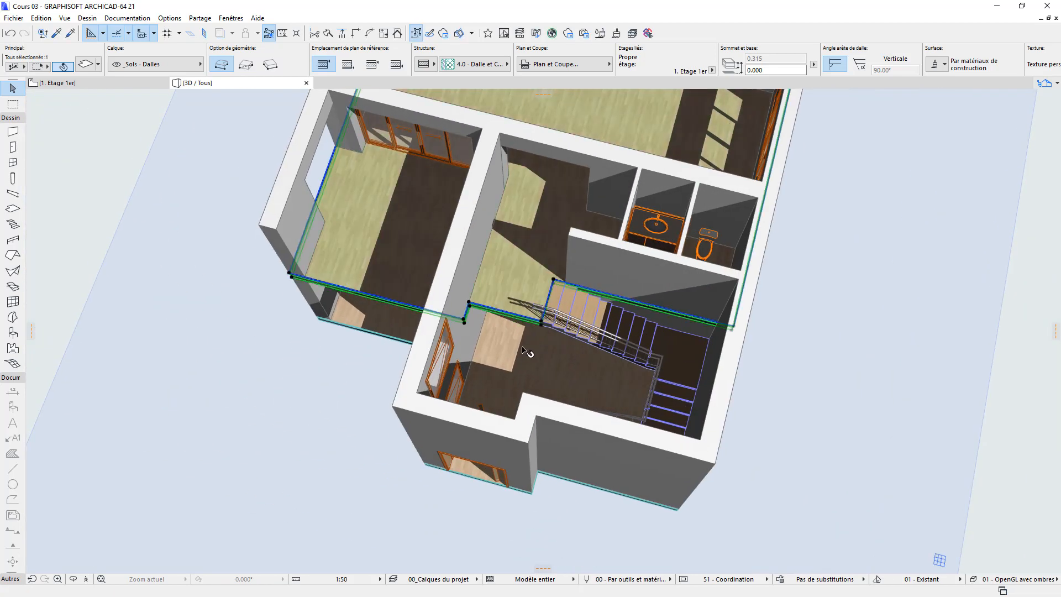
middle_click_drag(522, 350, 417, 326, "shift")
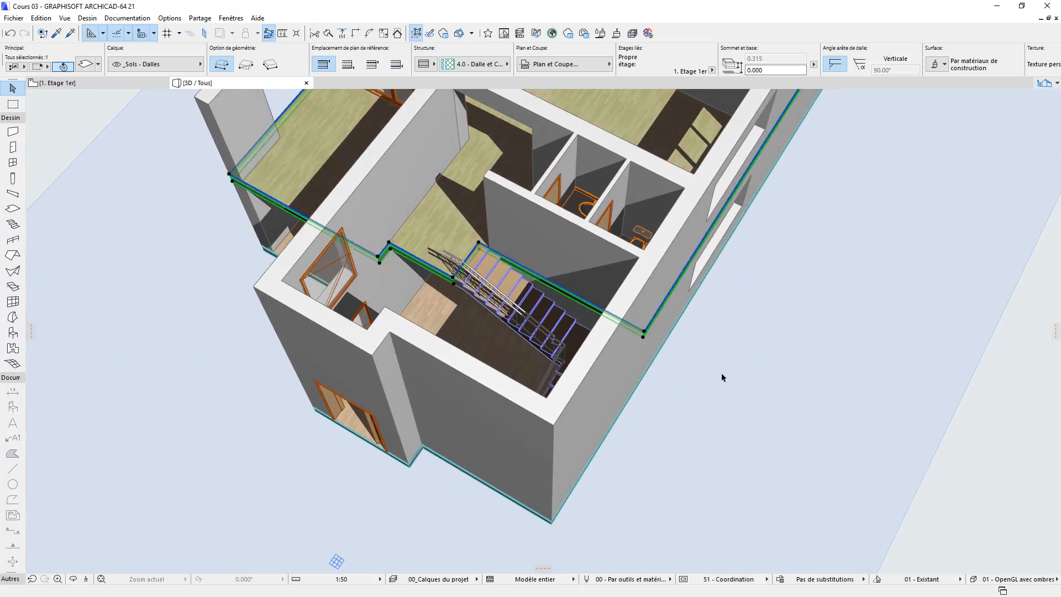
middle_click_drag(644, 373, 634, 421)
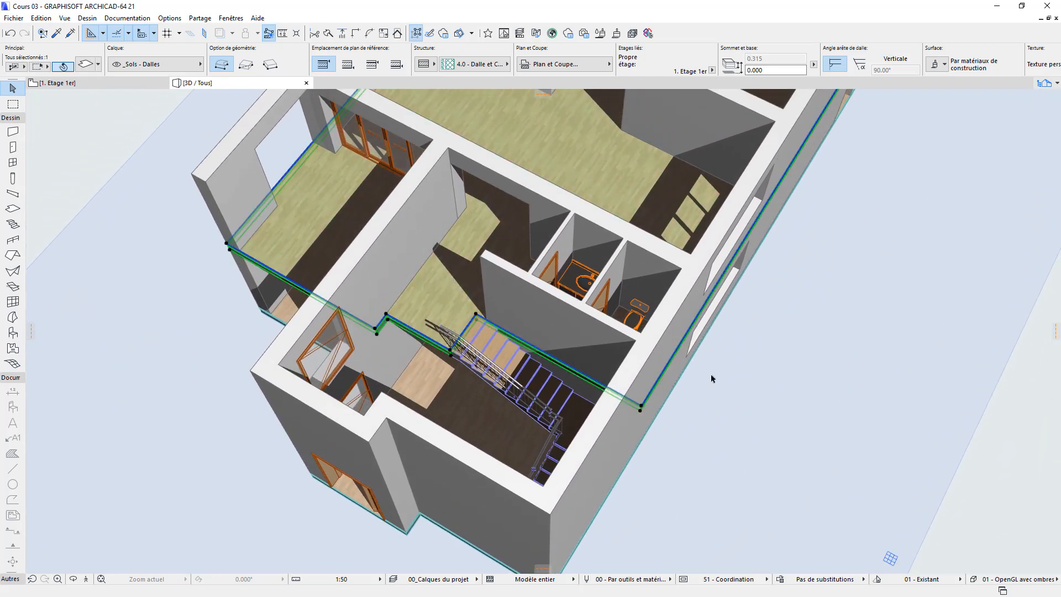
scroll(695, 446, "down", 2)
middle_click_drag(695, 445, 587, 357)
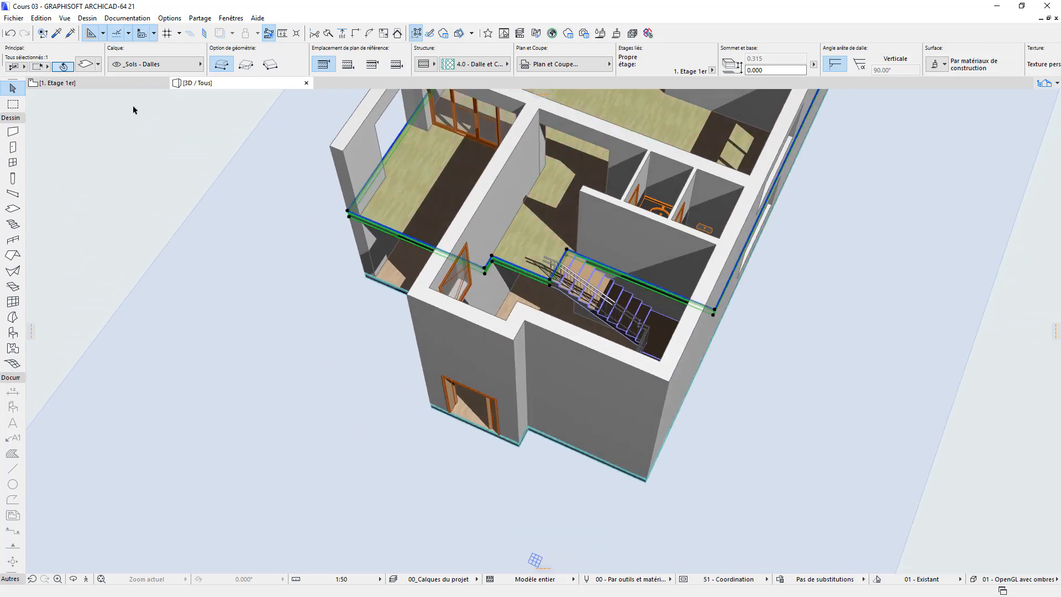
left_click(60, 82)
left_click(618, 463)
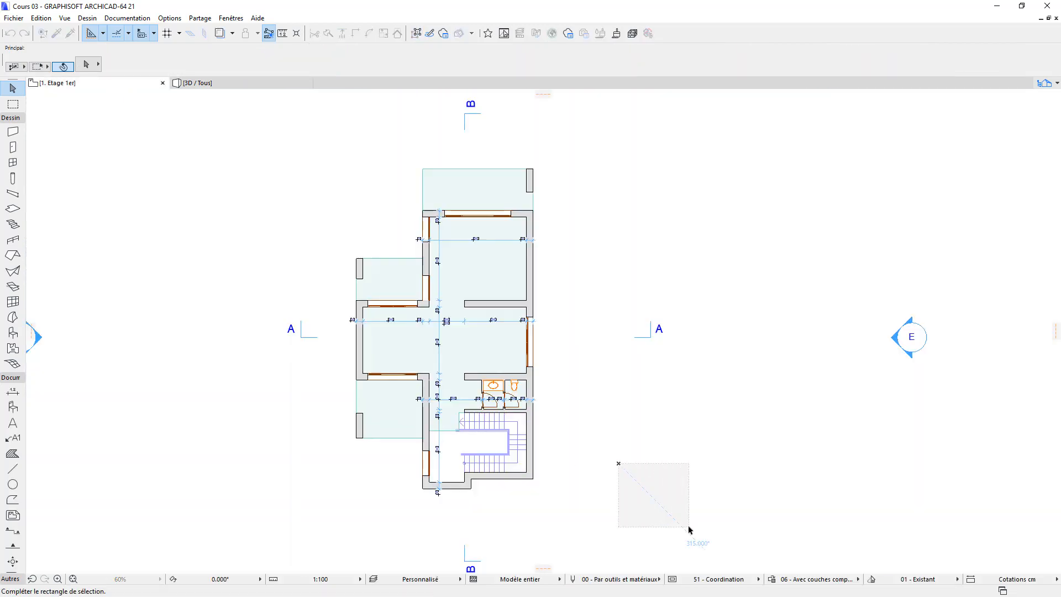
left_click(689, 530)
scroll(442, 487, "up", 3)
left_click(500, 330)
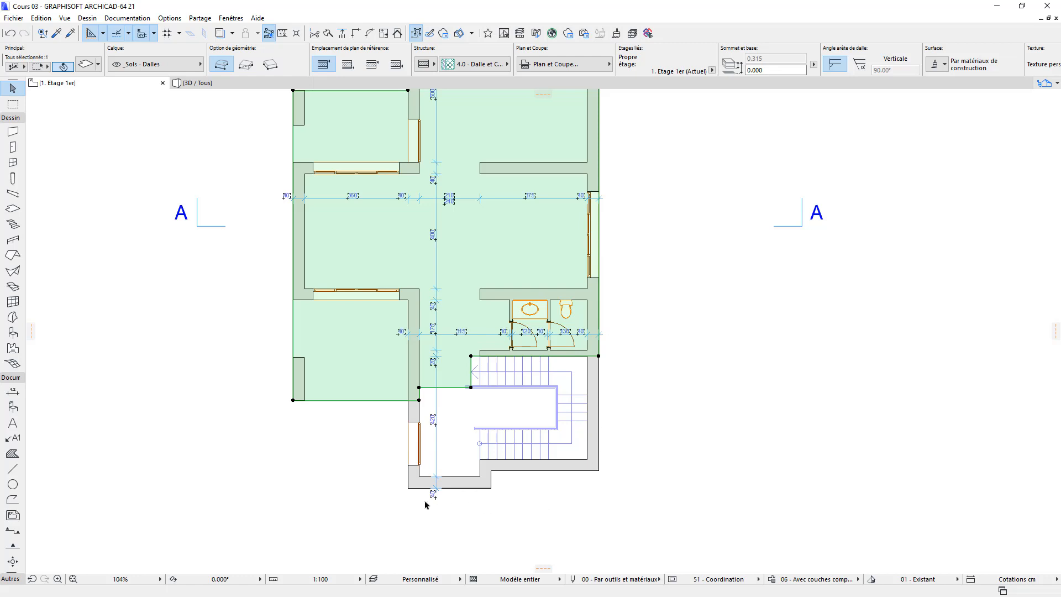
scroll(462, 509, "up", 3)
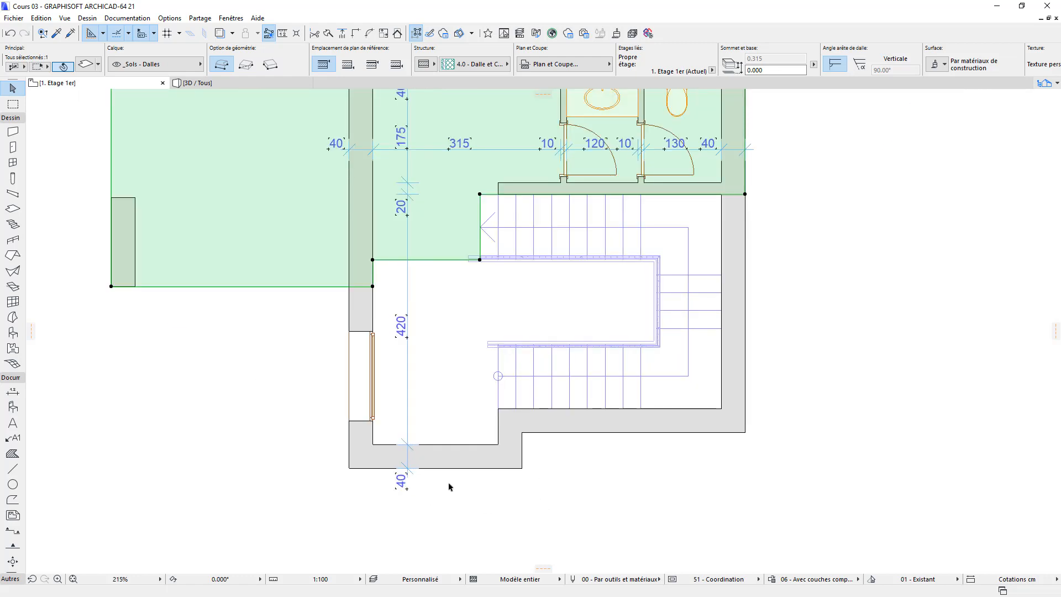
Copy the side wall window's settings and place a matching window centred in the short front wall of the stairwell
left_click(375, 328)
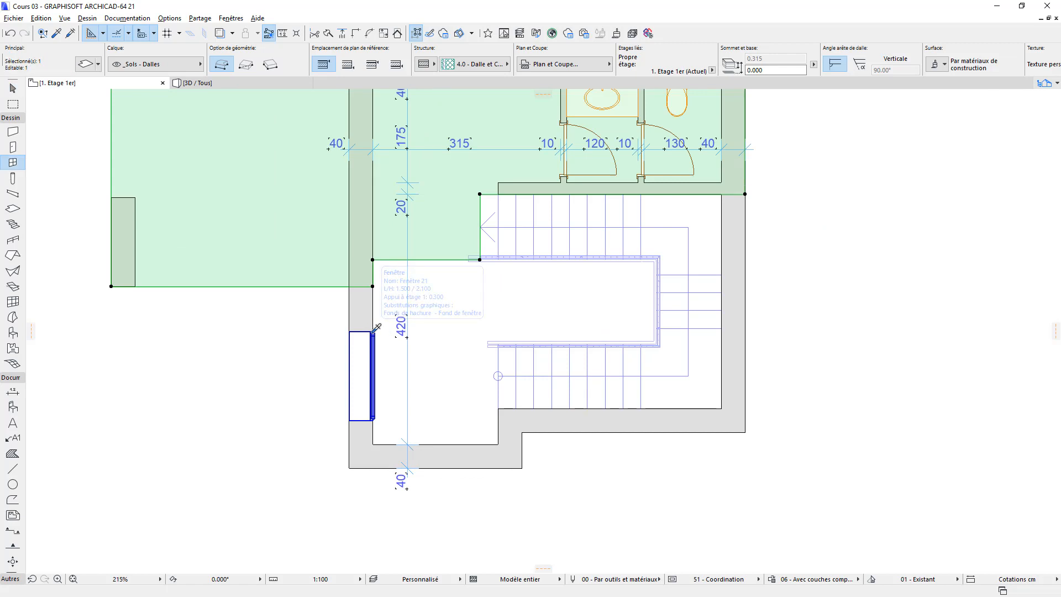
key("Escape")
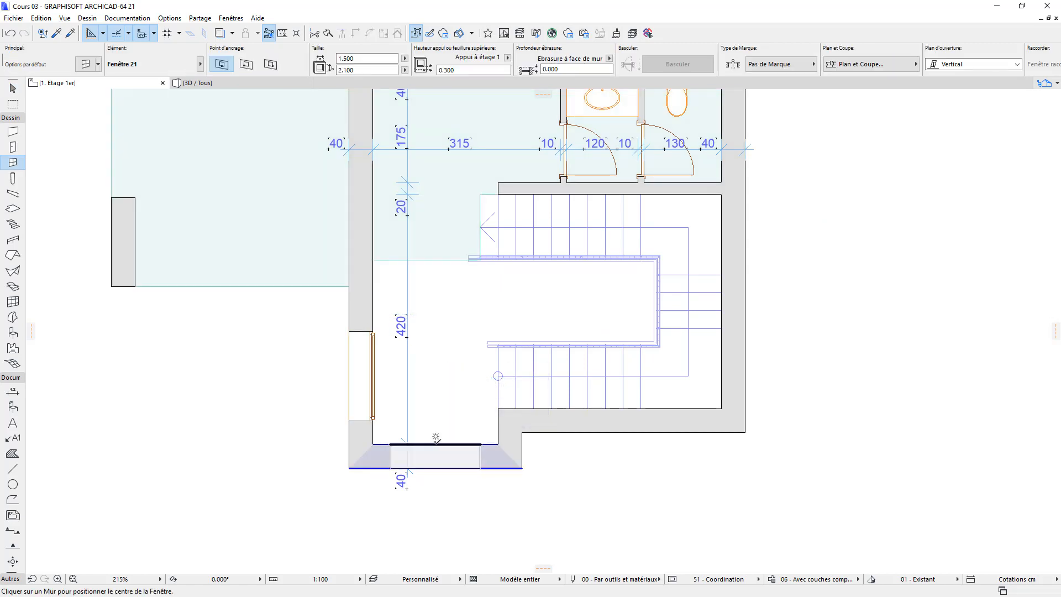
left_click(436, 437)
left_click(440, 396)
key("Escape")
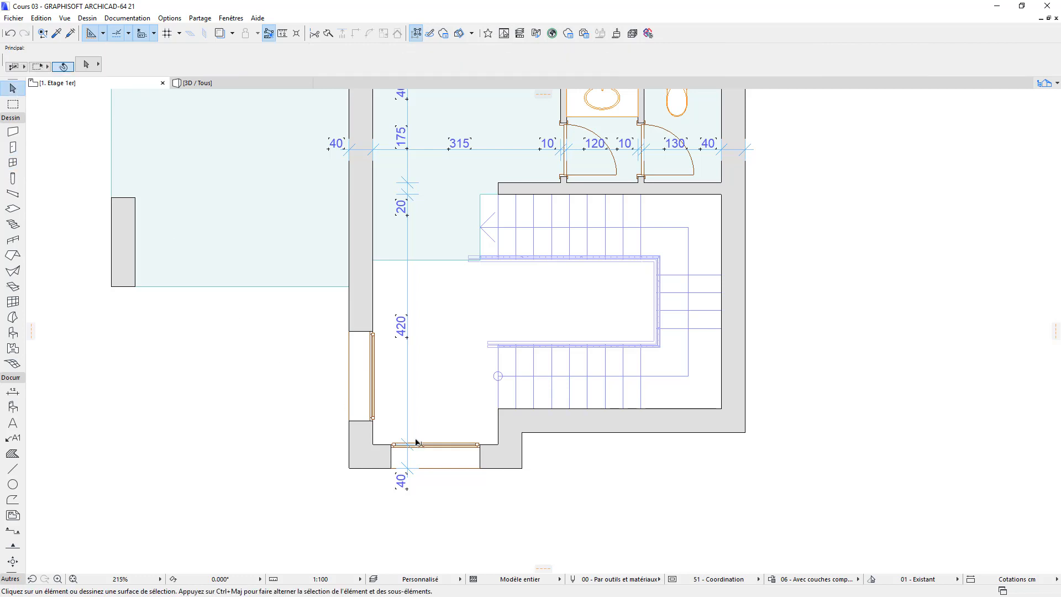
Set the new front-wall window's width to 1.600 and delete the original window in the adjoining side wall
left_click(479, 447)
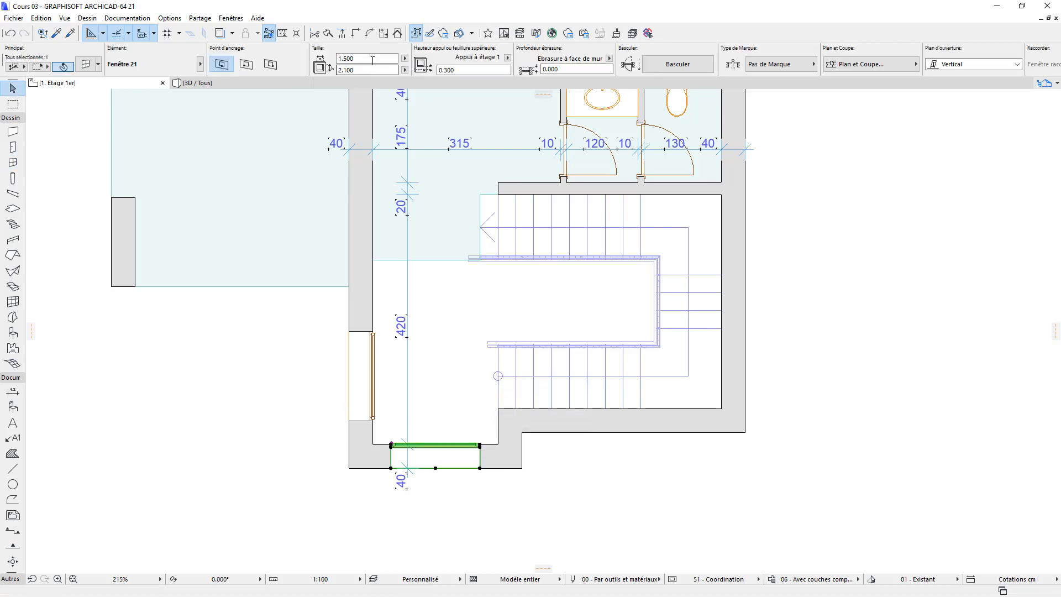
left_click(373, 58)
type("1.600")
key("Return")
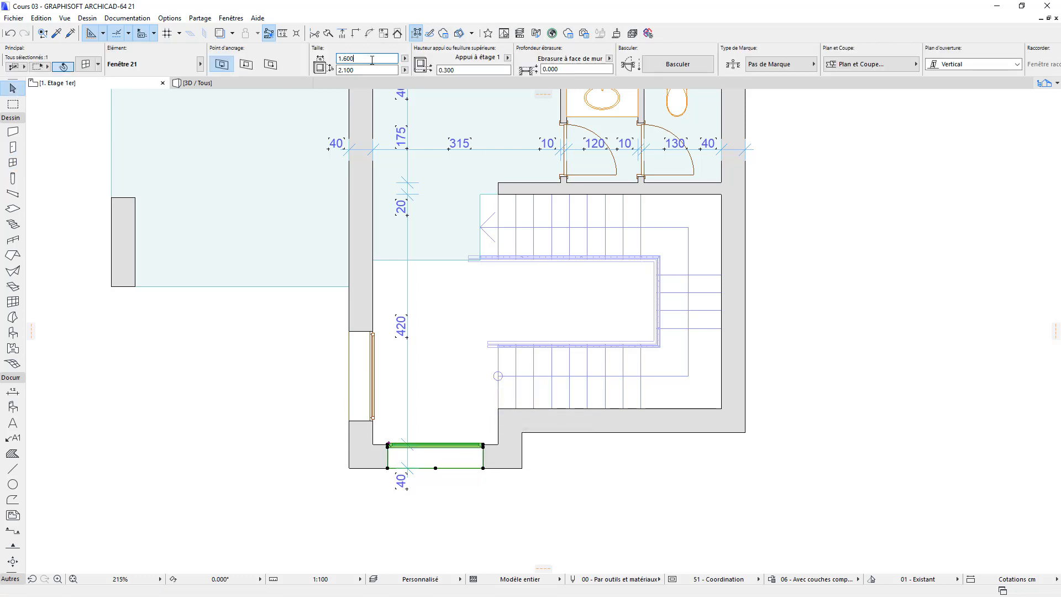
left_click(372, 334)
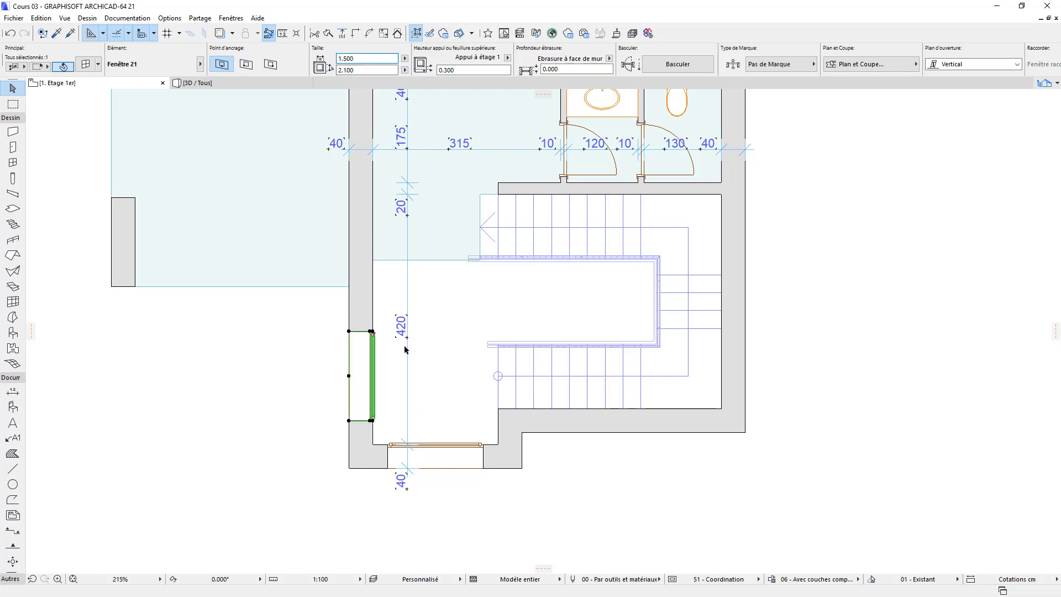
key("Delete")
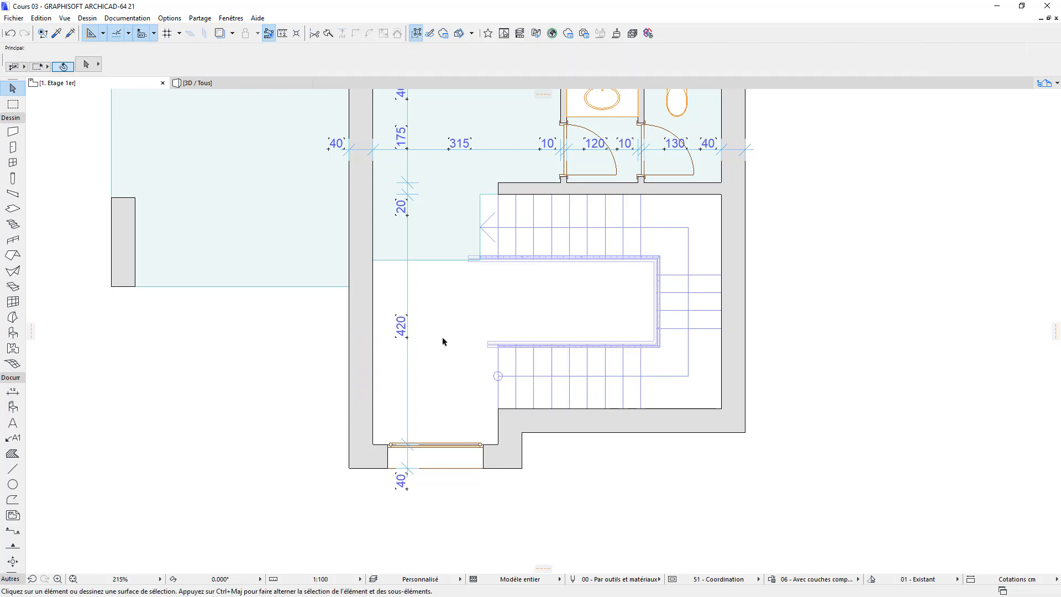
Split the exterior wall containing the sliding window and running behind the bathroom along the outer face of the stairwell's side wall
scroll(442, 341, "down", 3)
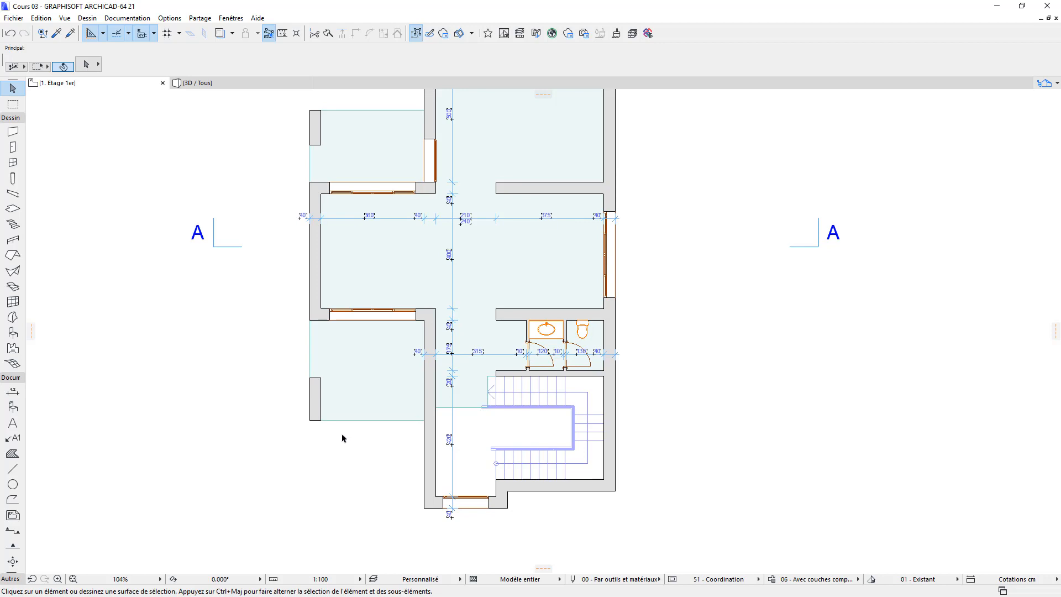
scroll(344, 436, "up", 2)
left_click(419, 276)
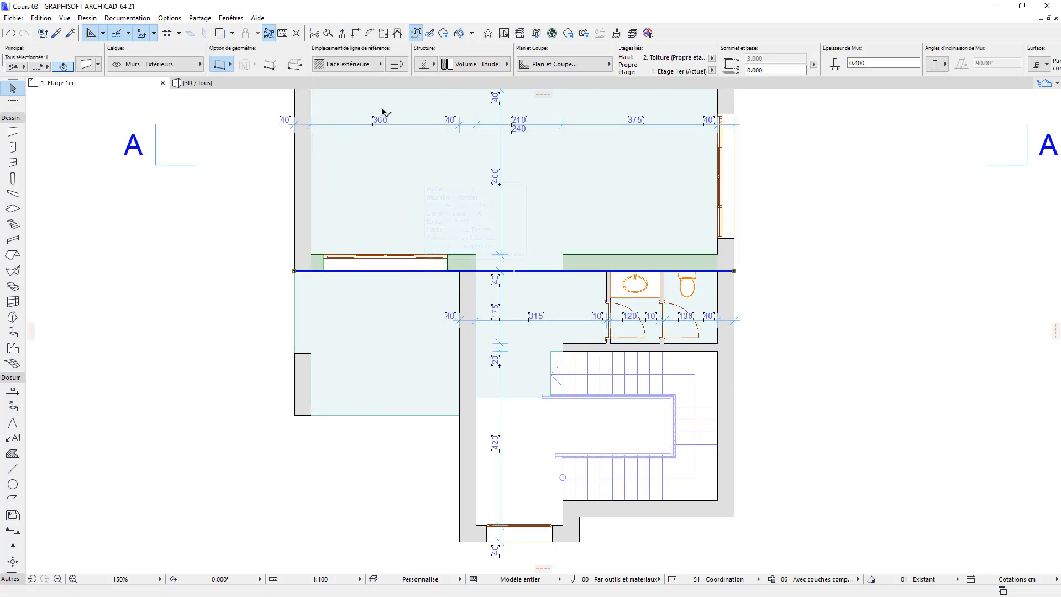
left_click(329, 33)
left_click(462, 300)
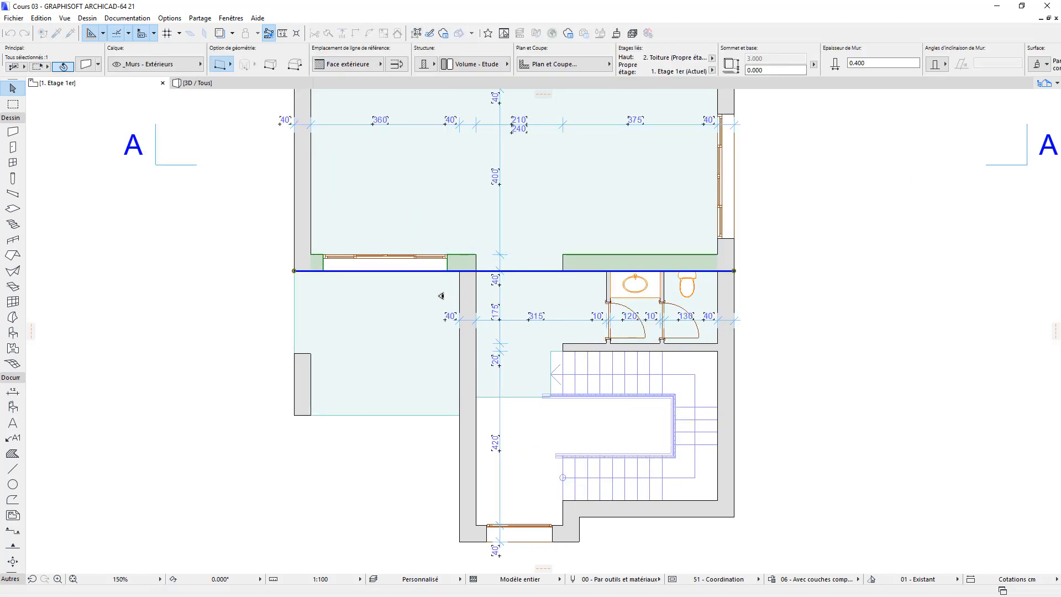
left_click(428, 291)
Move the split-off wall segment with its sliding window out to the front edge of the slab
left_click(430, 274)
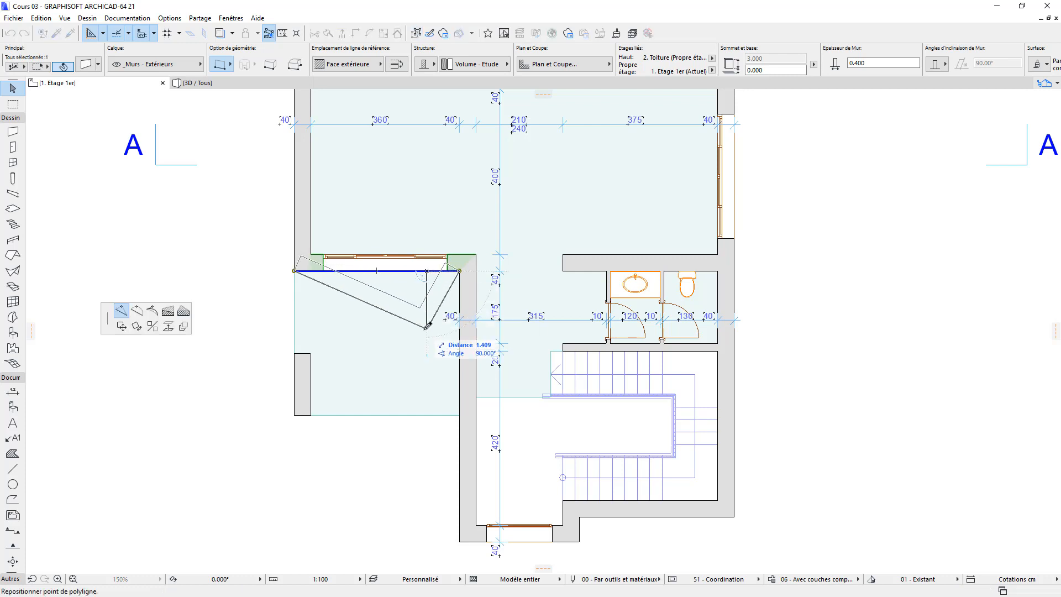
left_click(121, 326)
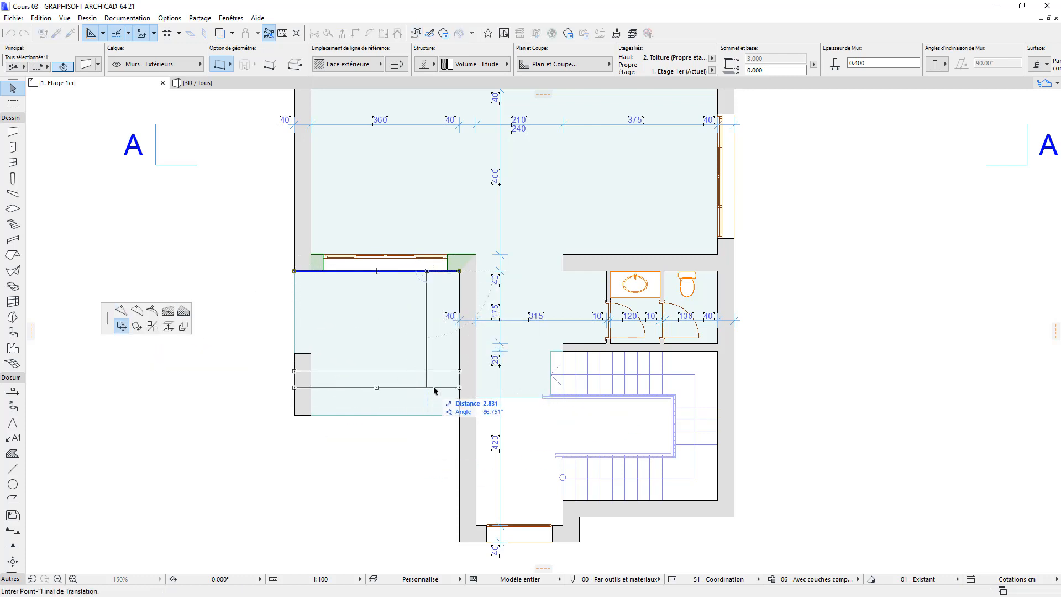
left_click(435, 418)
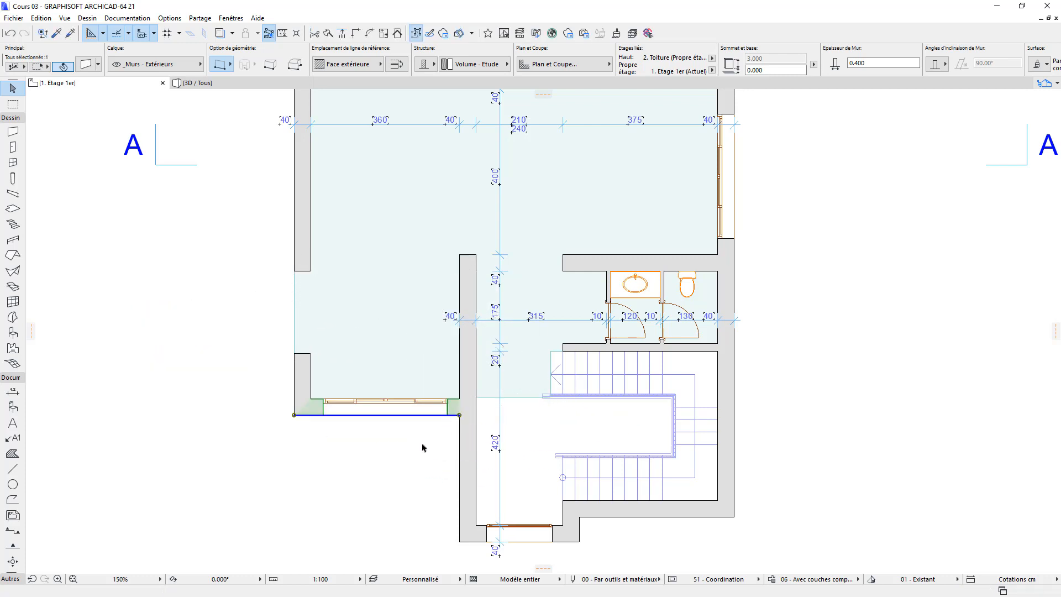
left_click(422, 443)
Transfer the settings of the stairwell's front window to the sliding window in the moved wall
left_click(446, 415)
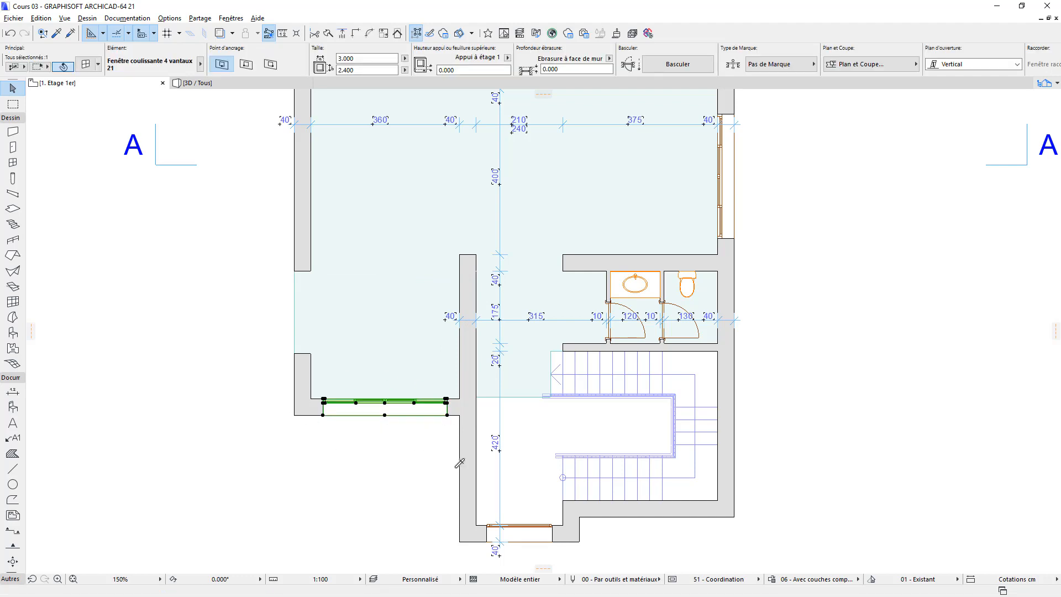
left_click(553, 525, "alt")
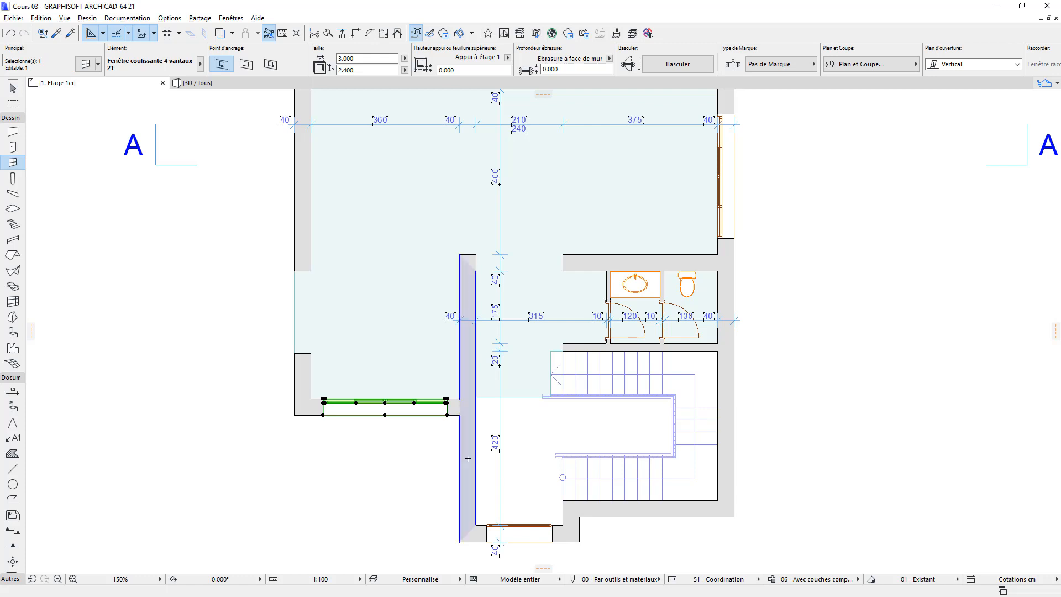
left_click(445, 402, "ctrl+alt")
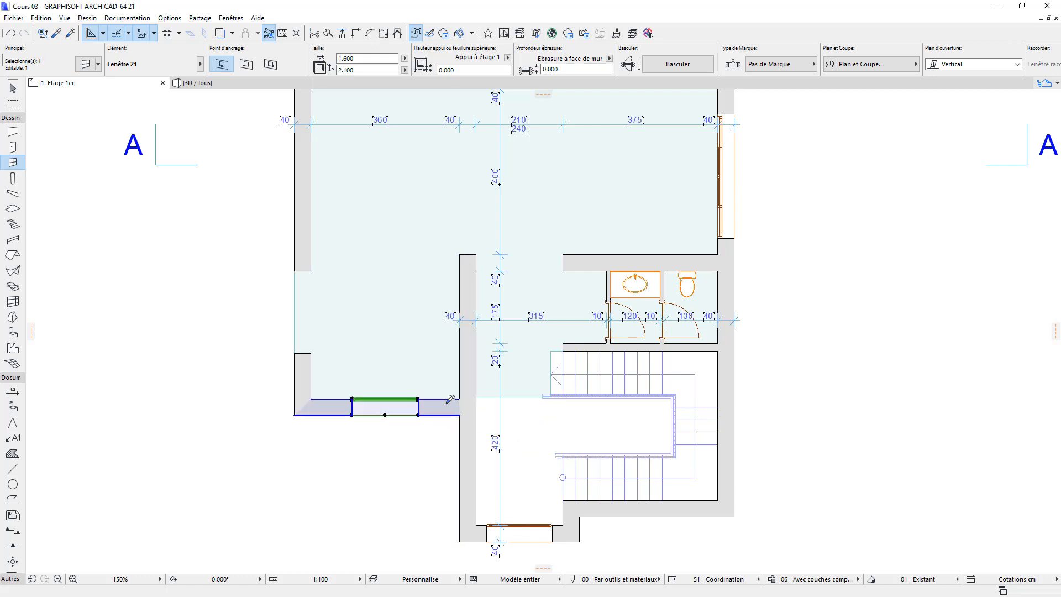
Set the converted window's width to 1.400 and move it along its wall until it touches the stairwell's side wall
left_click(13, 87)
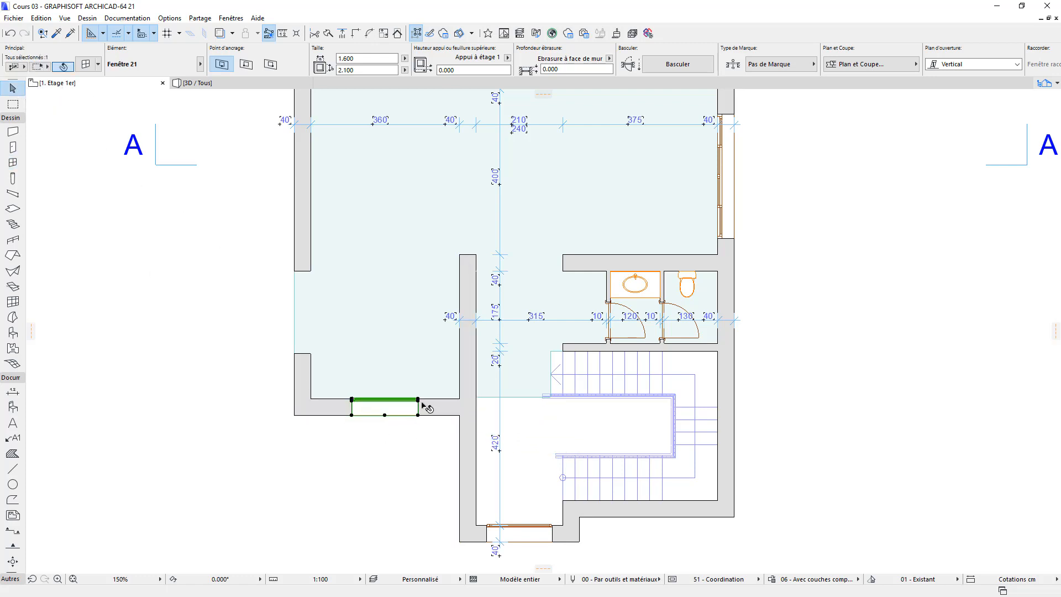
left_click(369, 58)
key("Return")
left_click(422, 447)
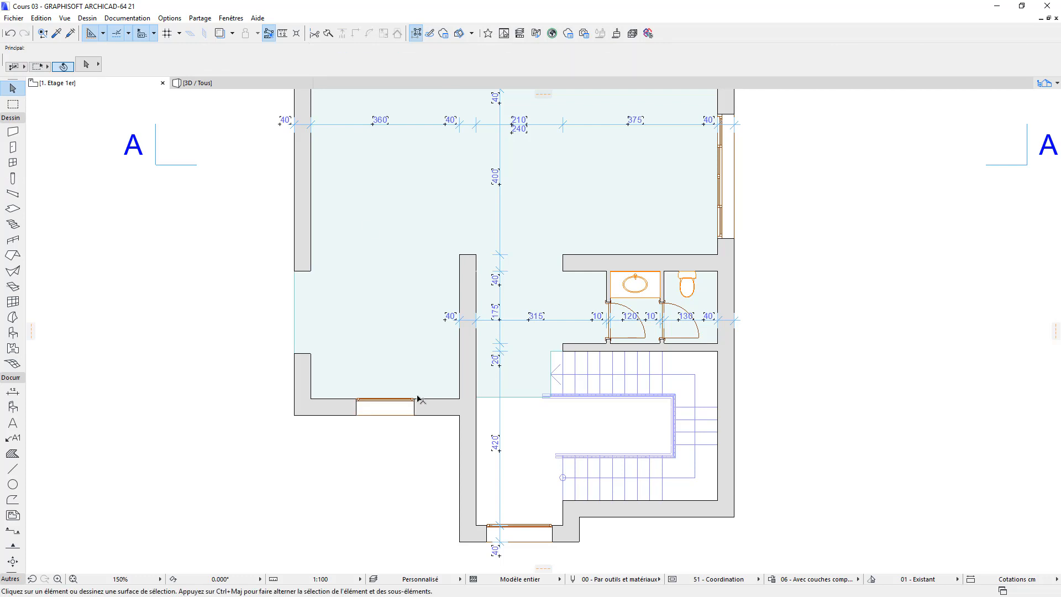
left_click_drag(415, 399, 460, 400)
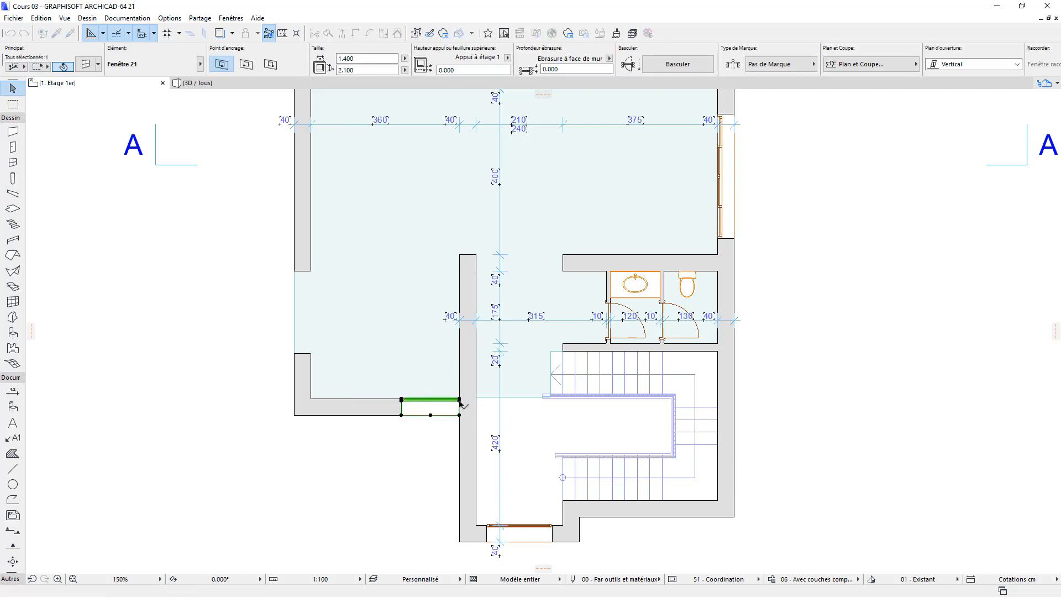
left_click(407, 440)
Delete the two simple door openings in the outer side wall, in the enlarged room and beside the smaller terrace
left_click(309, 351)
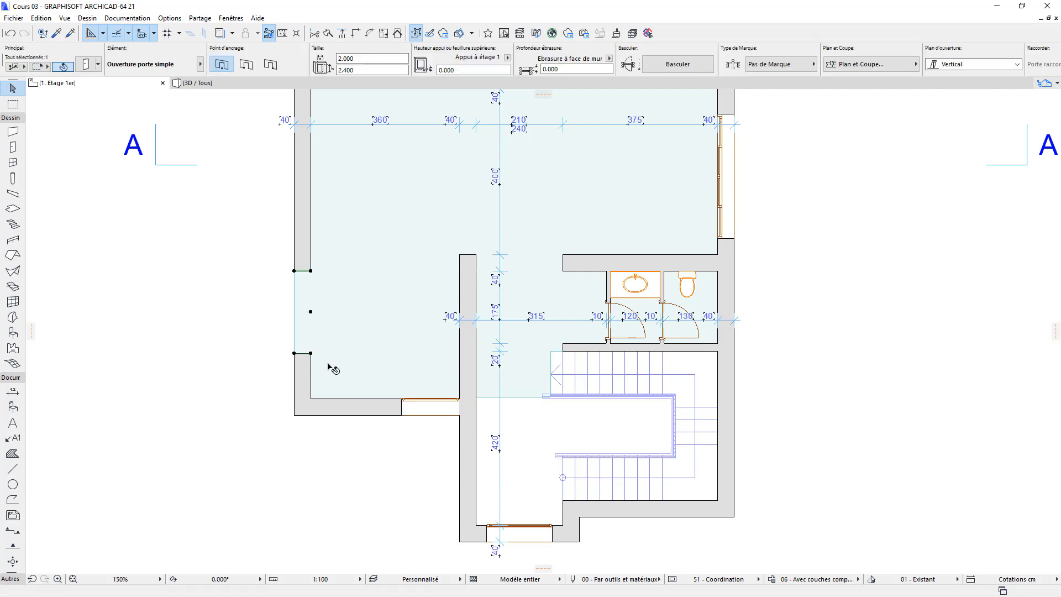
key("Delete")
scroll(330, 368, "down", 3)
scroll(372, 331, "up", 2)
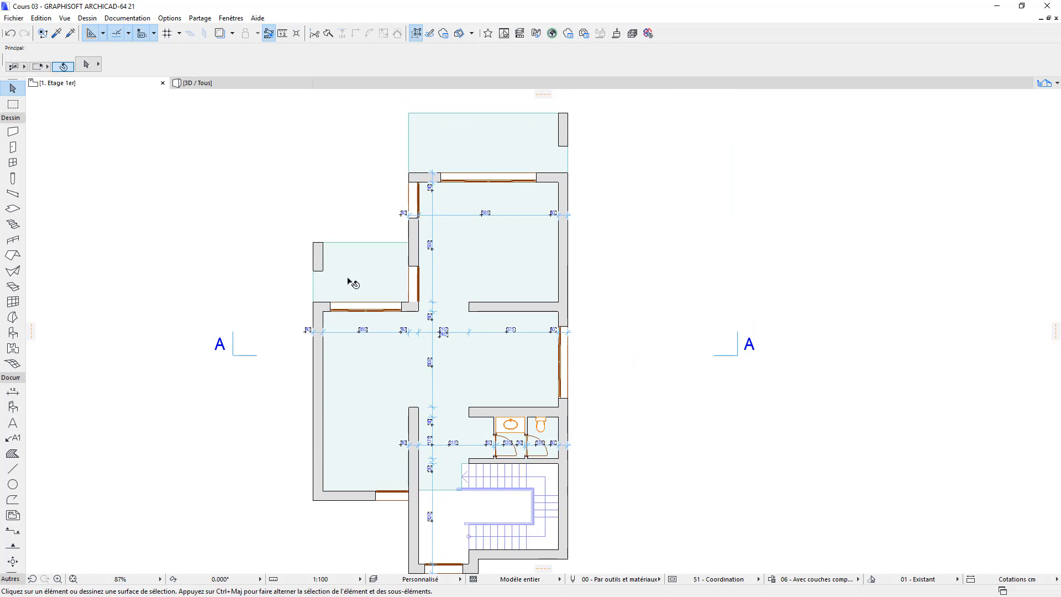
left_click(322, 272)
left_click(364, 224)
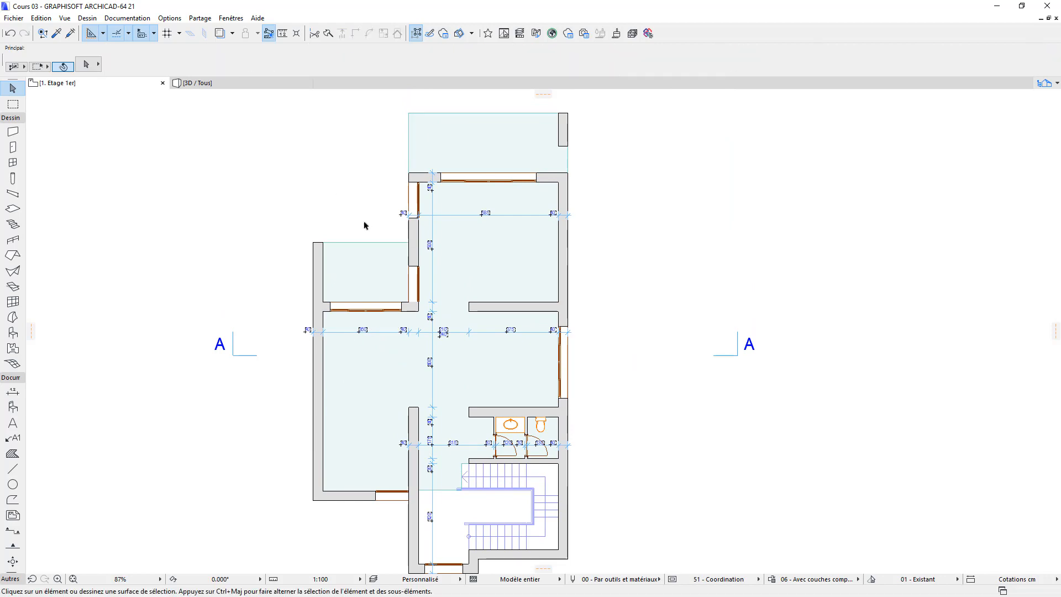
Delete both Fenêtre 21 windows in the upper room's side wall next to the smaller terrace
left_click(419, 276)
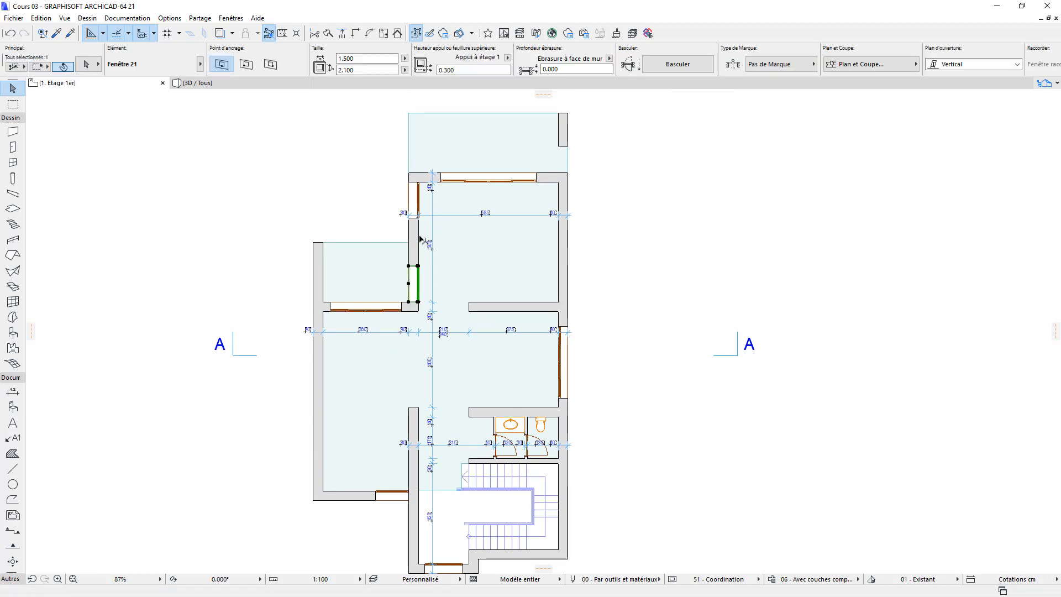
left_click(419, 200, "shift")
key("Delete")
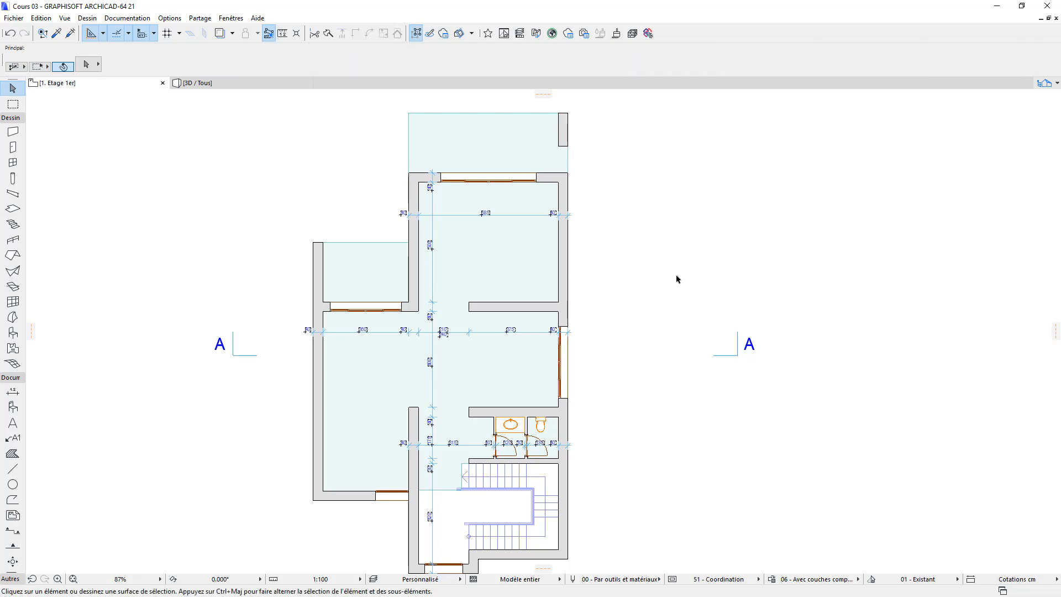
Extend the upper room's windowless side wall to the outer edge of the rear terrace slab
left_click(416, 200)
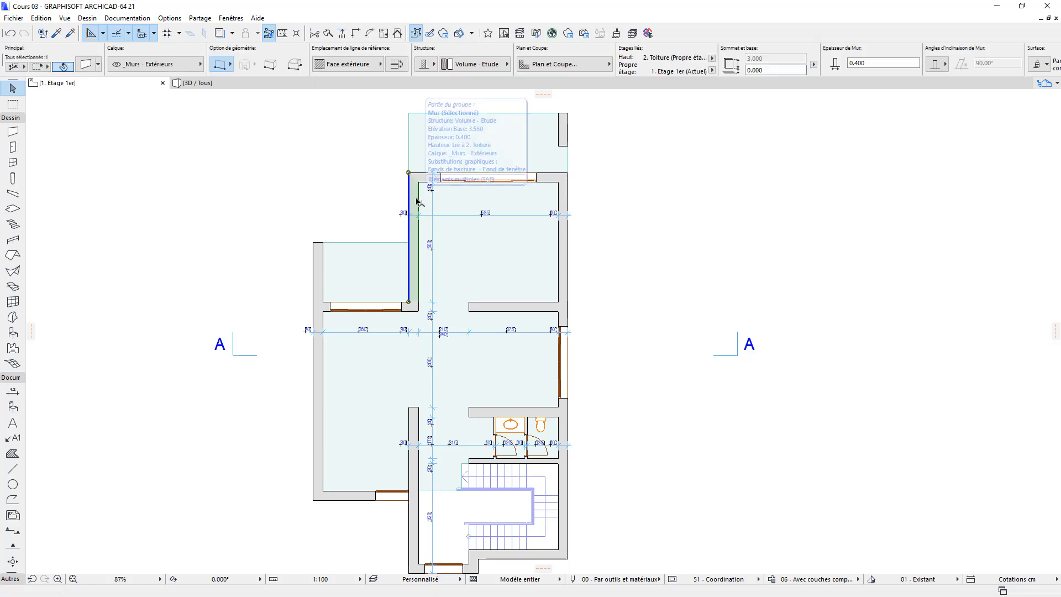
left_click(418, 114)
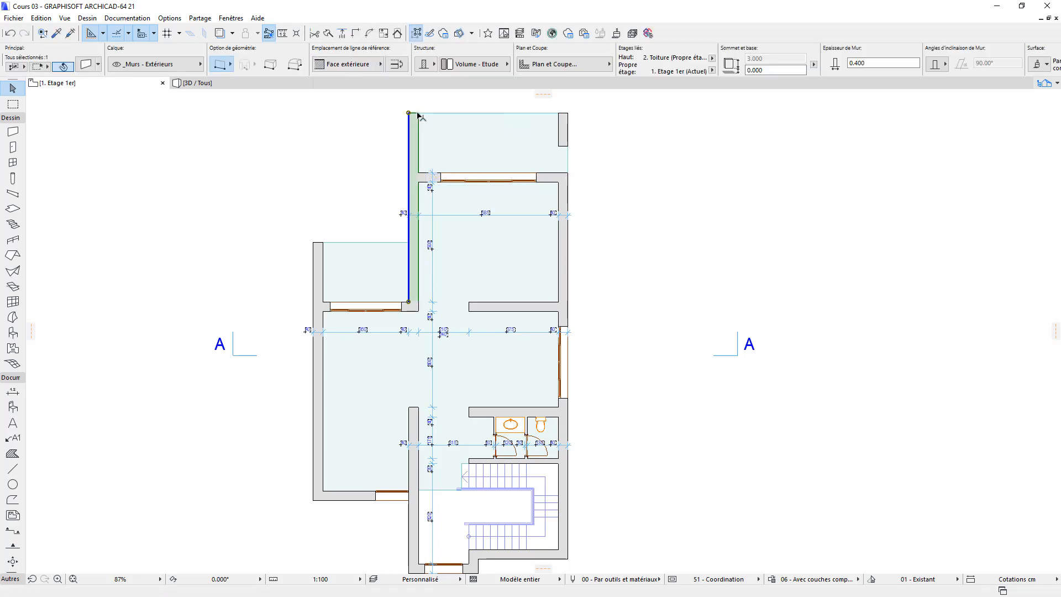
key("Escape")
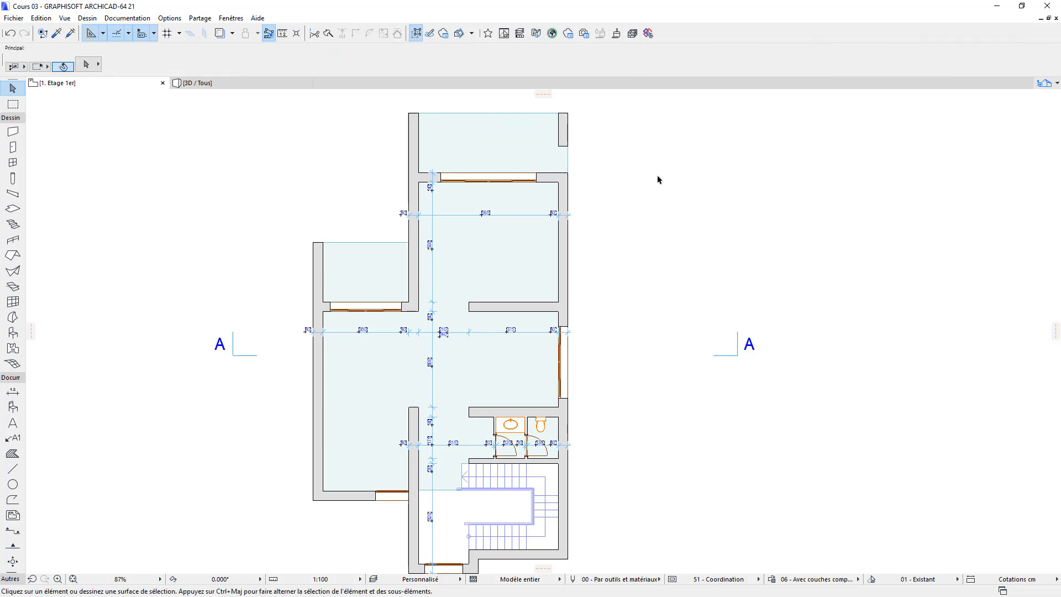
Delete the rear terrace's side opening and the four-leaf sliding window in the long exterior wall on that same side
left_click(561, 149)
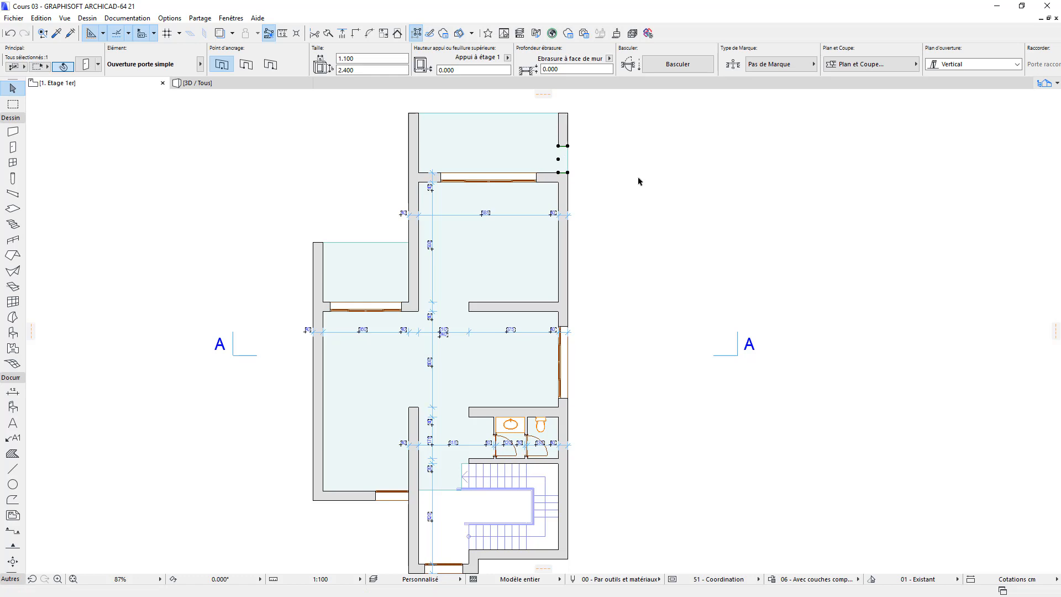
key("Escape")
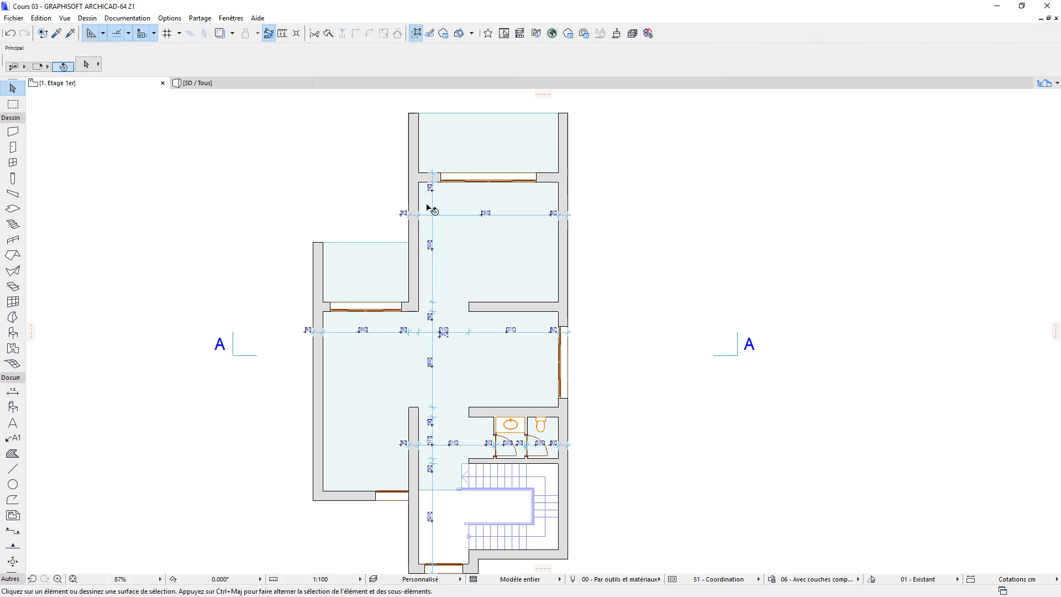
scroll(440, 349, "down", 3)
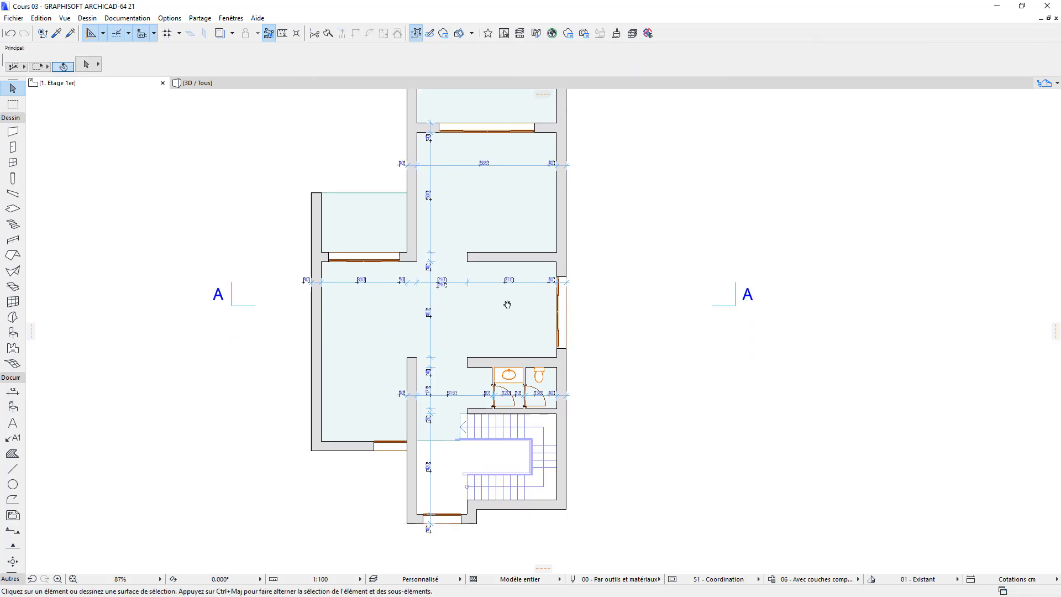
left_click(570, 336)
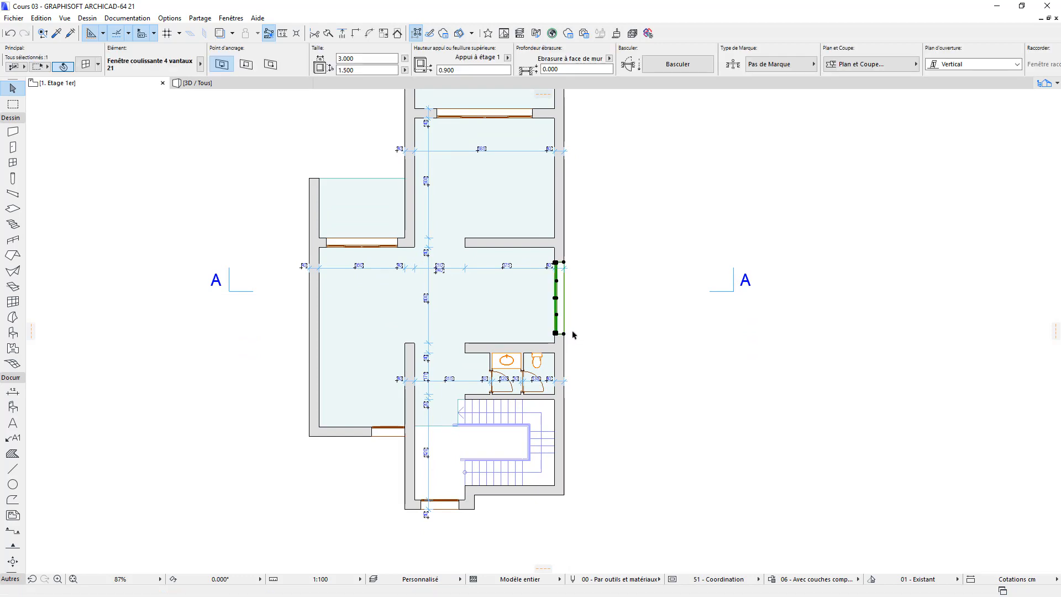
key("Escape")
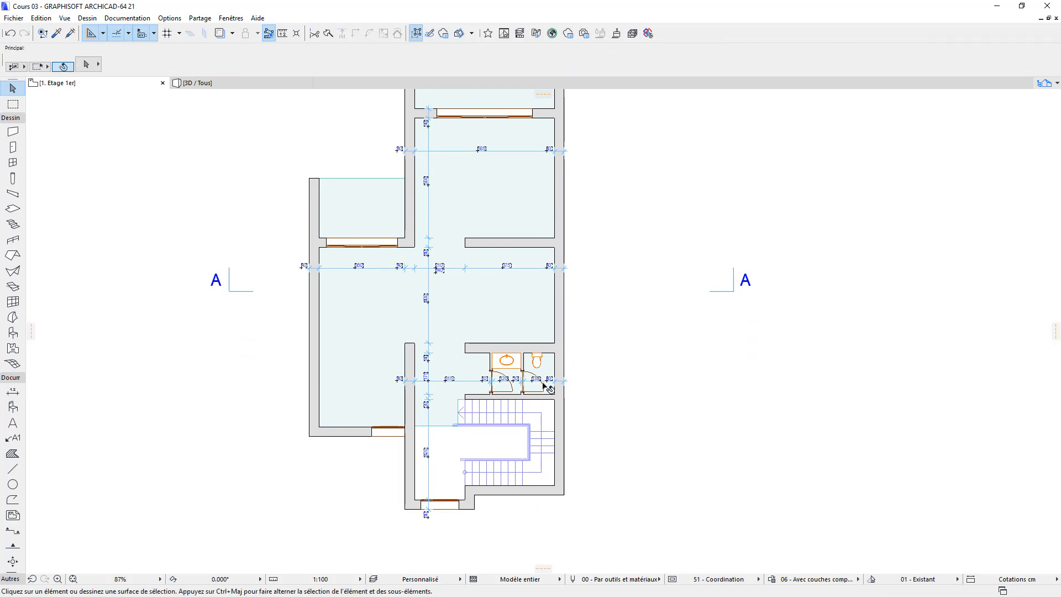
Set the thickness of the wall between the bathrooms and the main room to 0.200
scroll(463, 361, "up", 2)
scroll(464, 362, "up", 1)
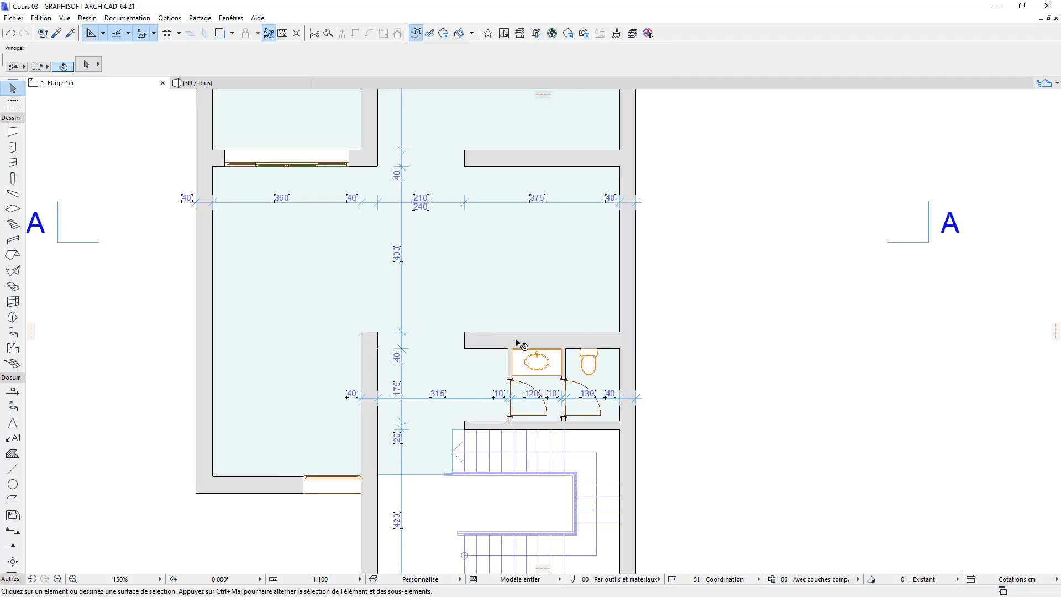
left_click(517, 341)
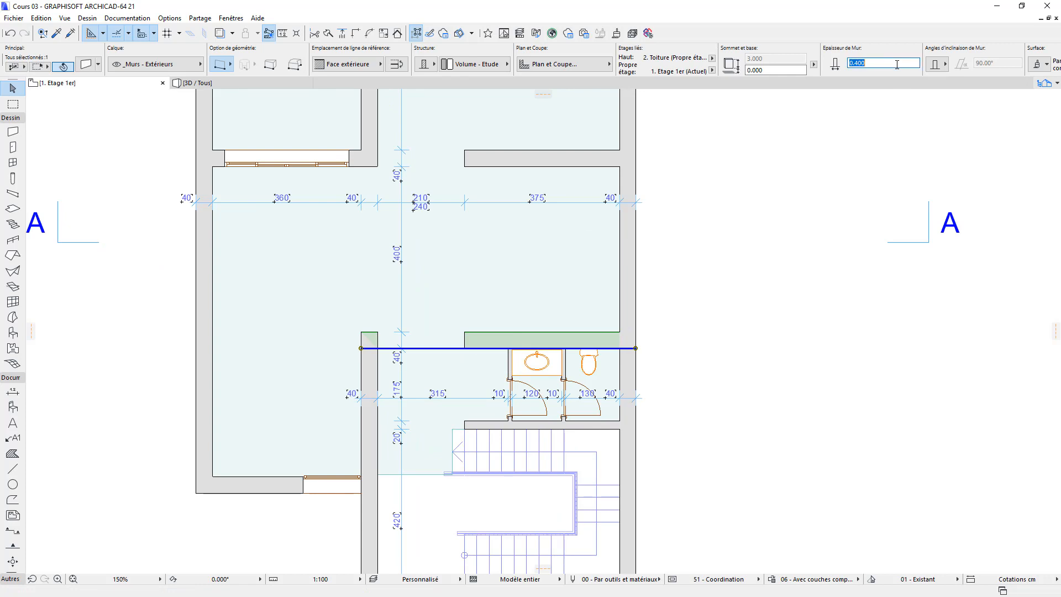
type("0.200")
key("Return")
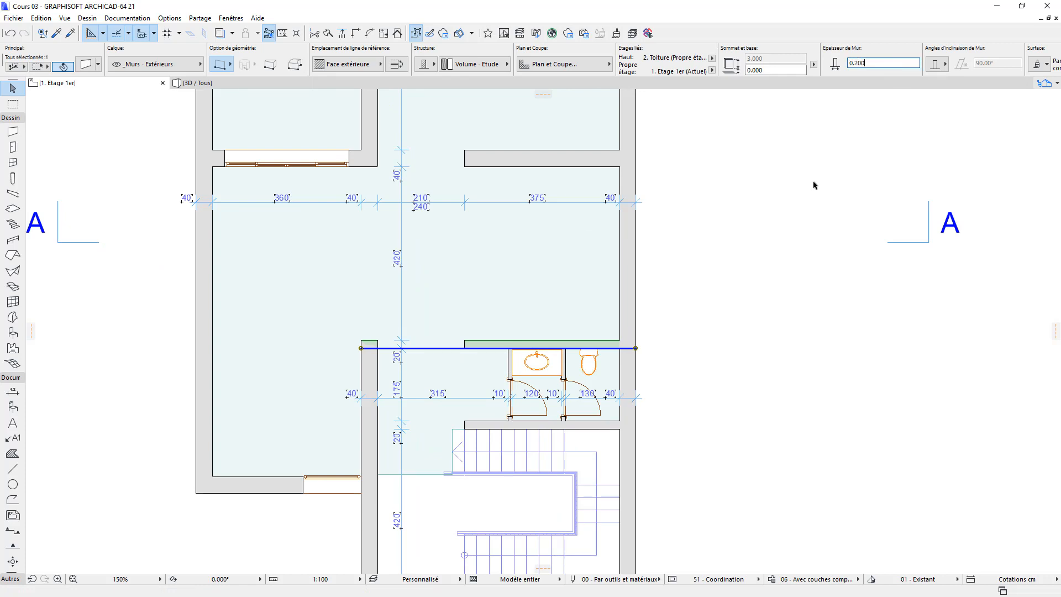
Split the thick wall between the main room and the stair hall in line with the adjoining exterior wall's outer face
left_click(814, 185)
left_click(376, 448)
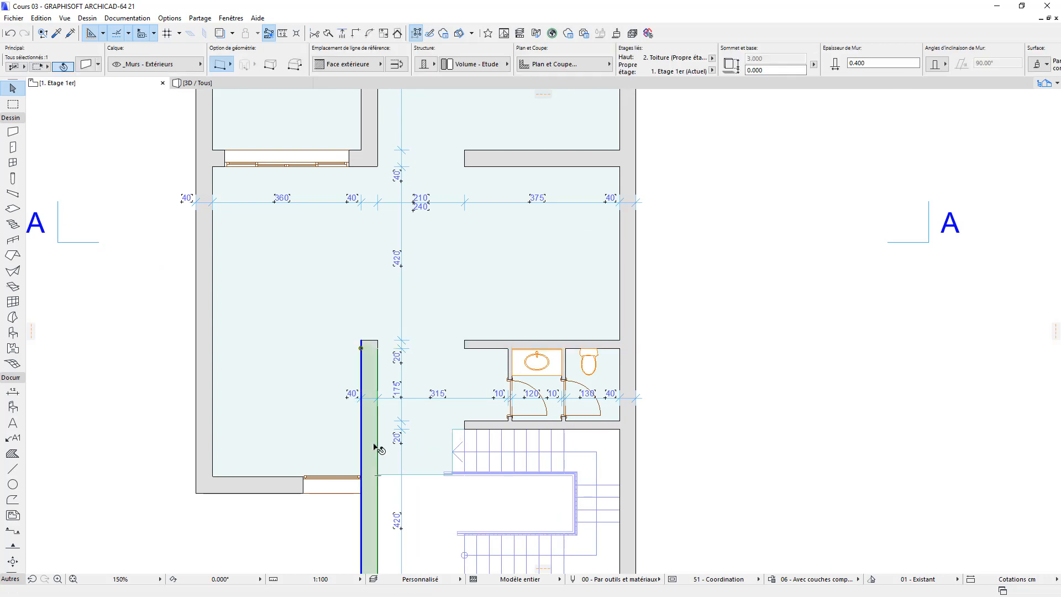
middle_click_drag(397, 435, 515, 358)
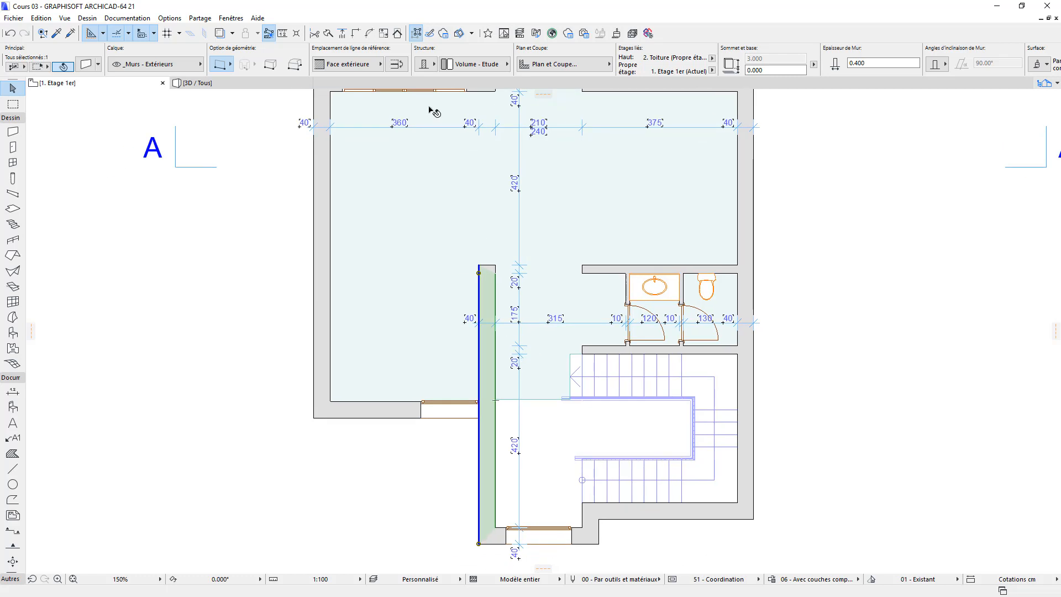
left_click(341, 33)
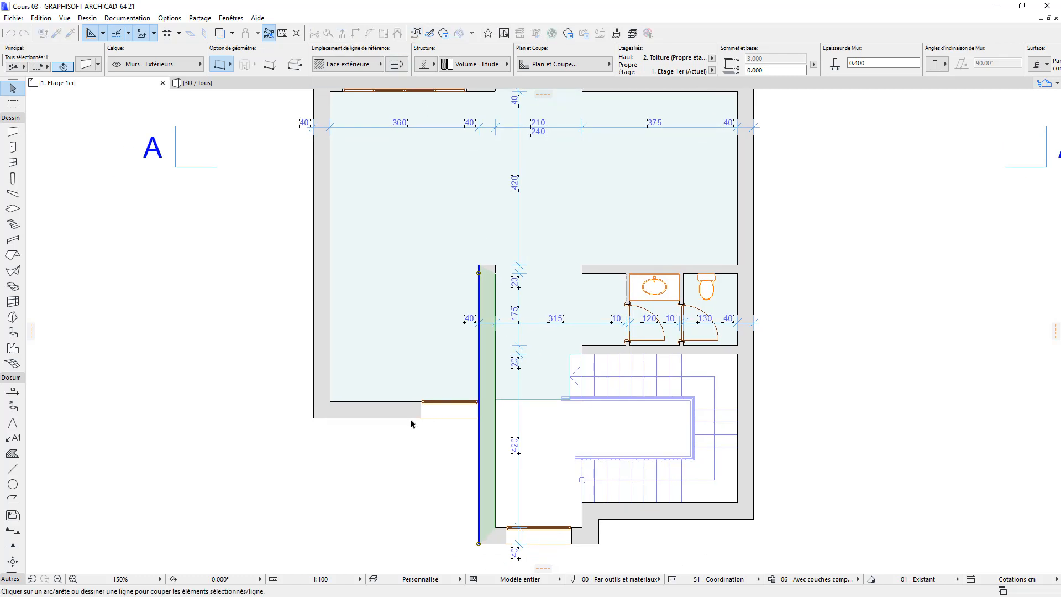
left_click(406, 419)
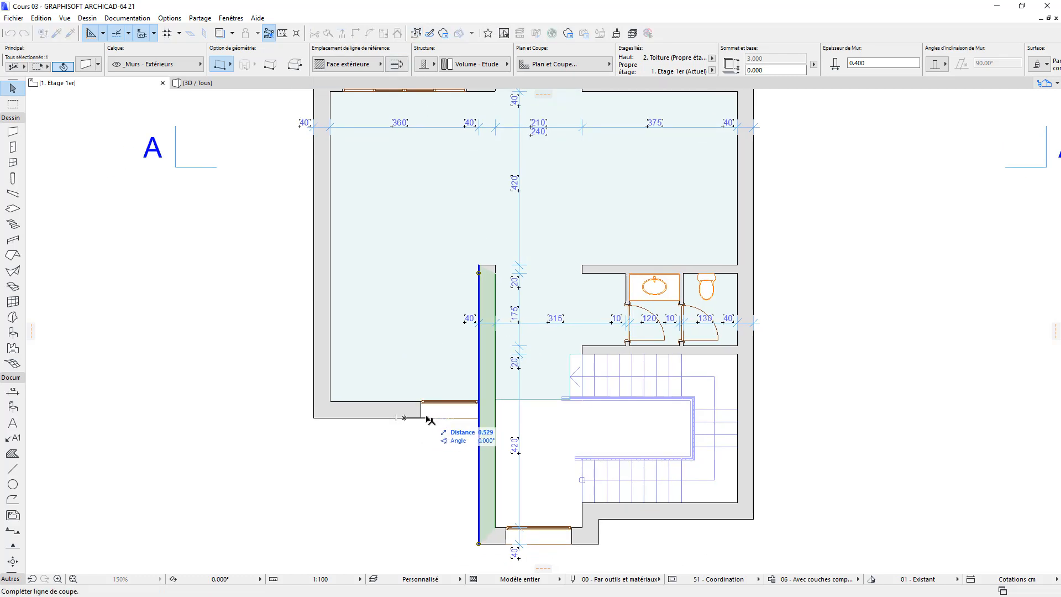
left_click(427, 418)
left_click(431, 381)
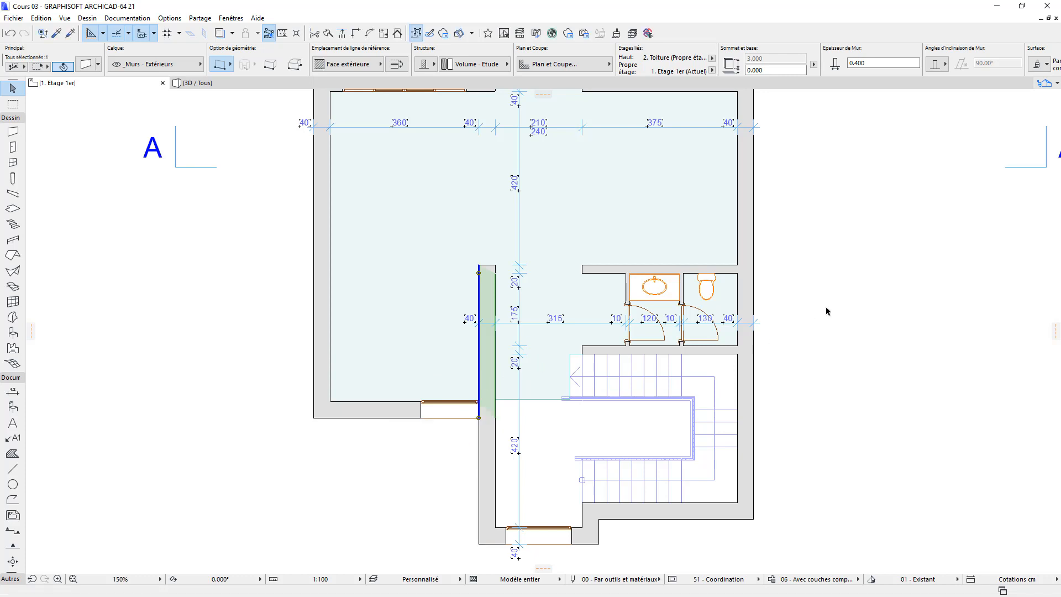
Set the thickness of the split-off wall segment beside the hall to 0.200
left_click(880, 64)
type("0.2")
key("Return")
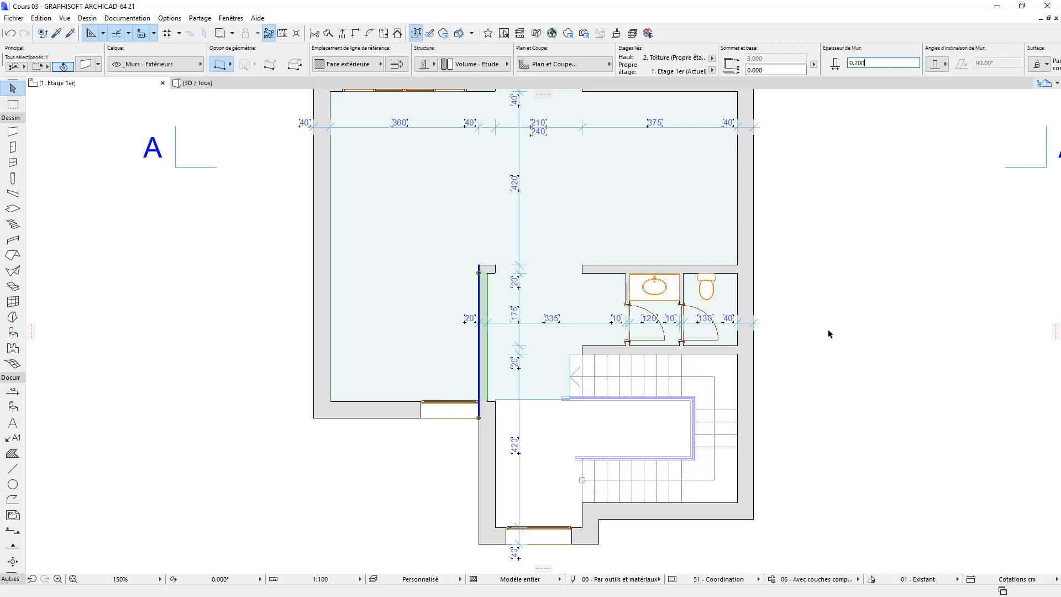
left_click(829, 333)
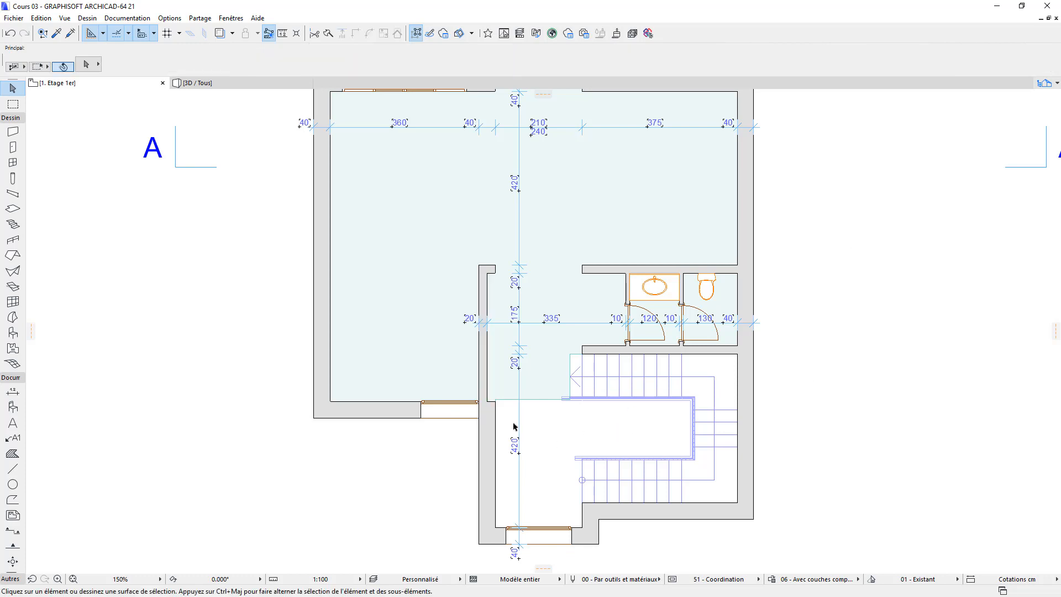
Mirror the thinned hall wall about its hall-side face so it sits flush with the stairwell wall's inner face
scroll(522, 410, "up", 2)
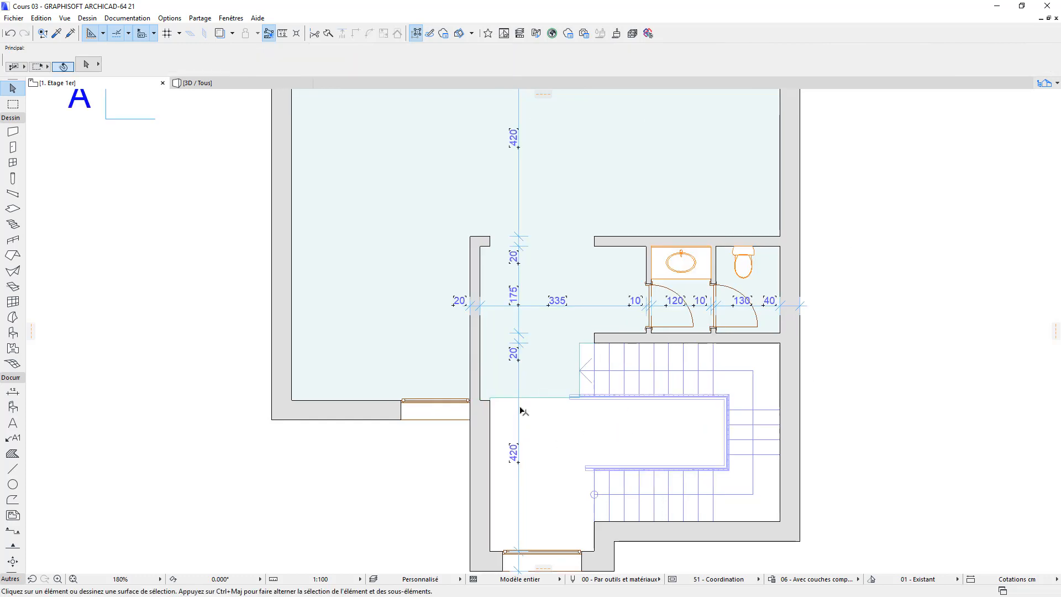
left_click(412, 409)
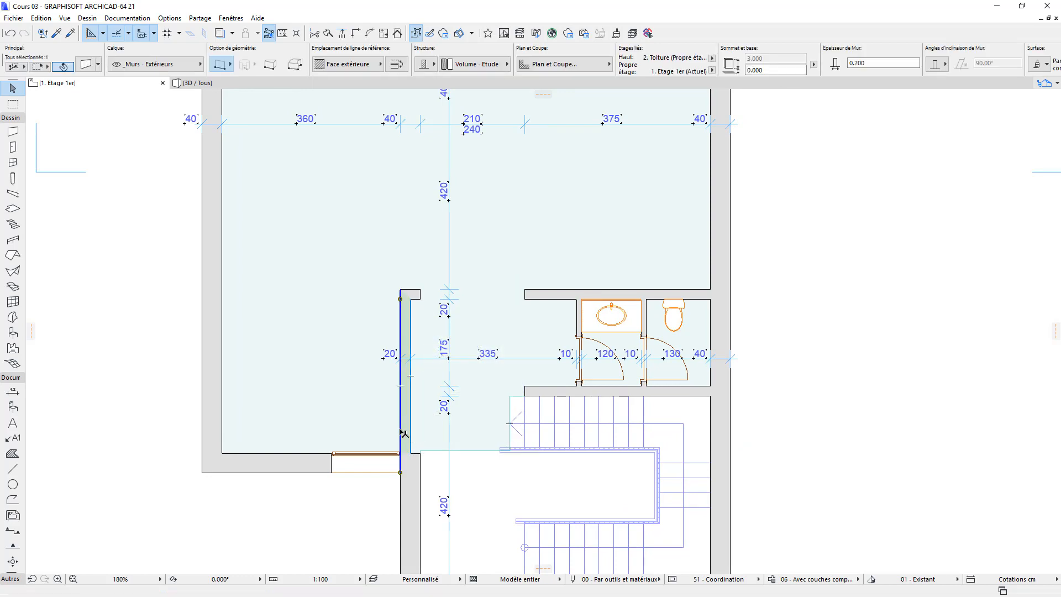
key("ctrl+m")
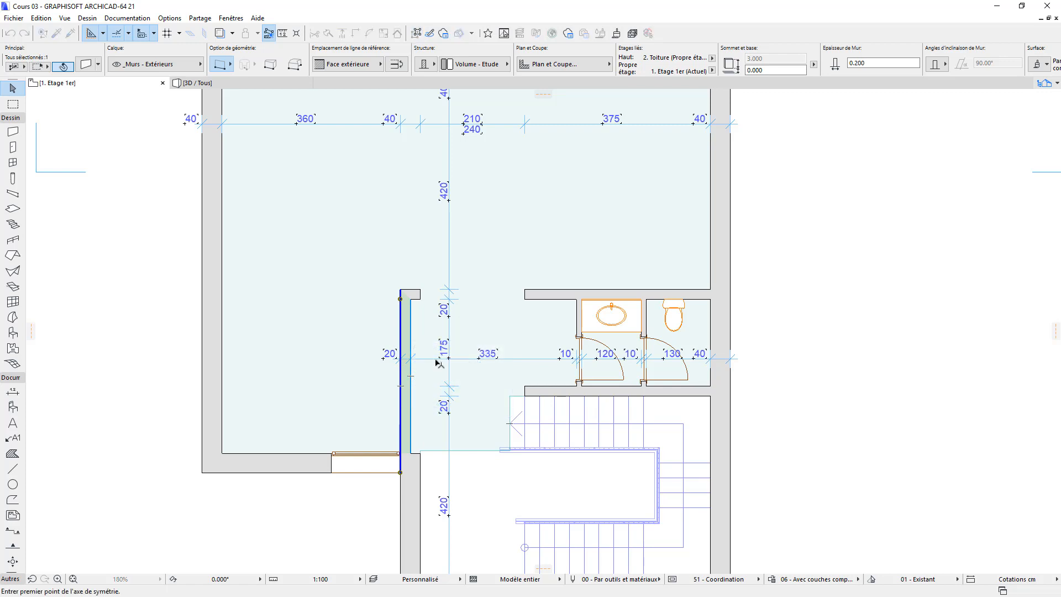
left_click(410, 326)
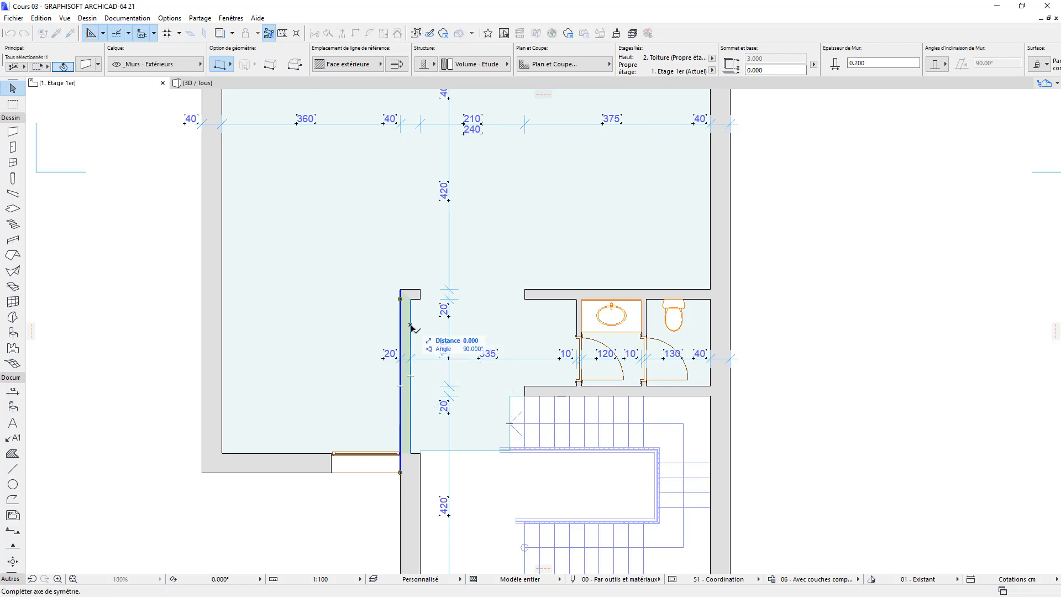
left_click(426, 511)
left_click(473, 478)
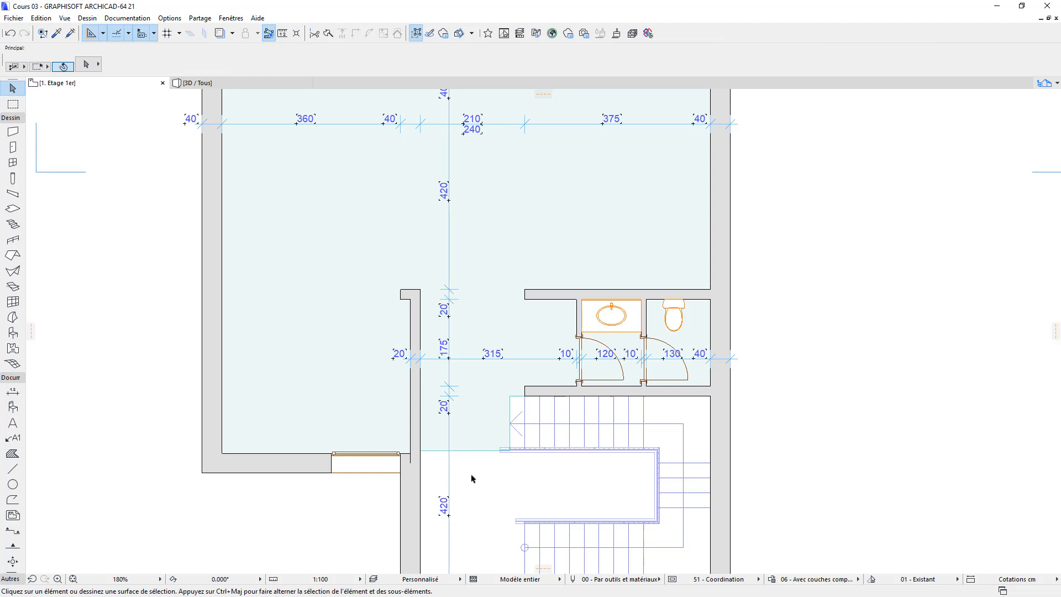
Join the short exterior wall containing the window to the mirrored hall partition to clean up their corner
left_click(316, 472)
left_click(414, 426, "shift")
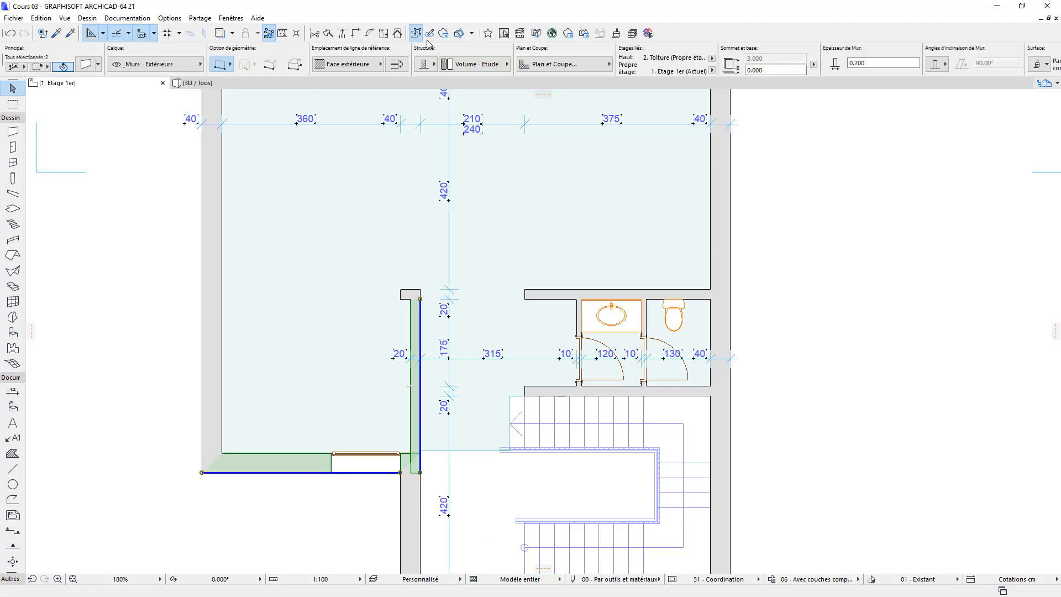
left_click(537, 517)
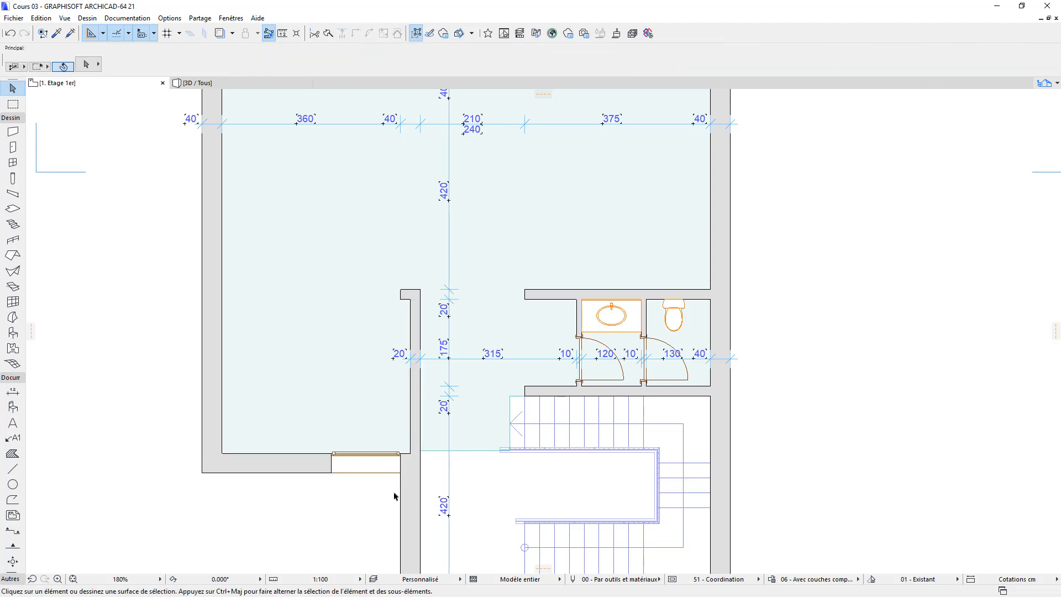
scroll(405, 470, "up", 2)
scroll(450, 467, "down", 3)
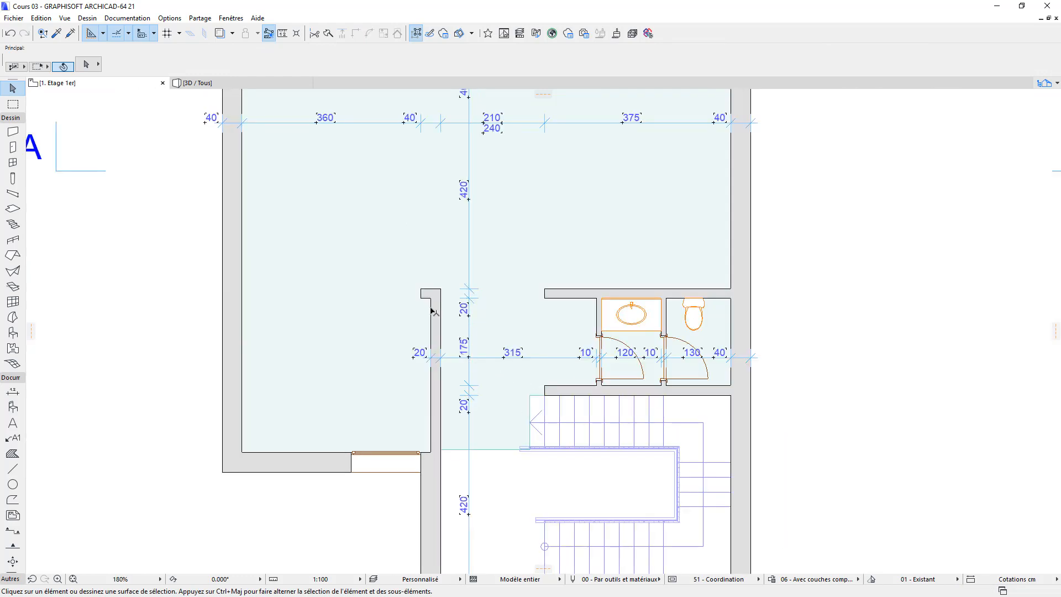
Convert the wide opening between the hall and main room into a door by transferring the bathroom door's Porte 21 settings
left_click(546, 299)
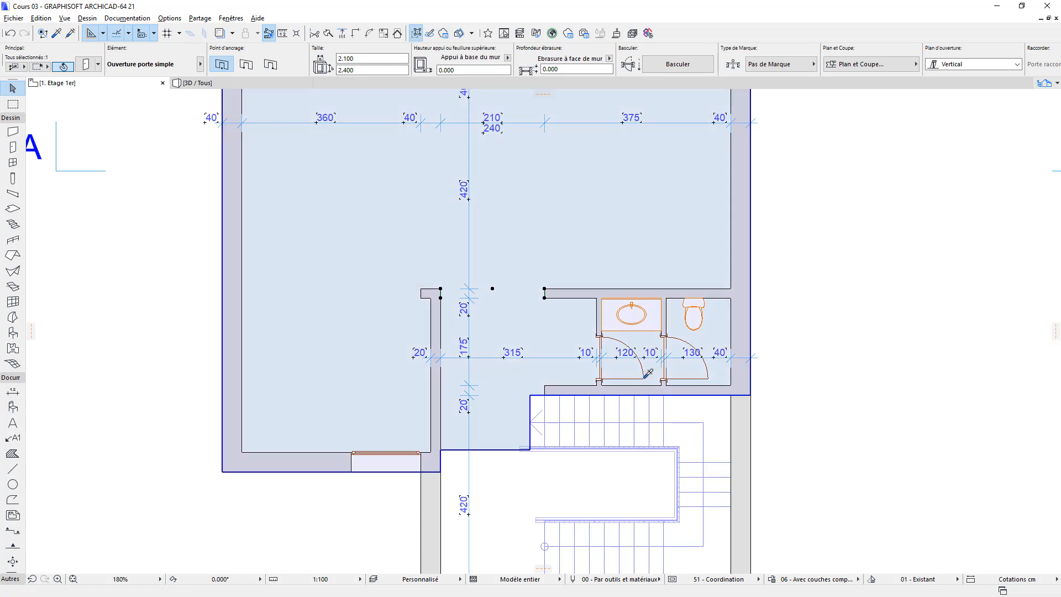
left_click(858, 401)
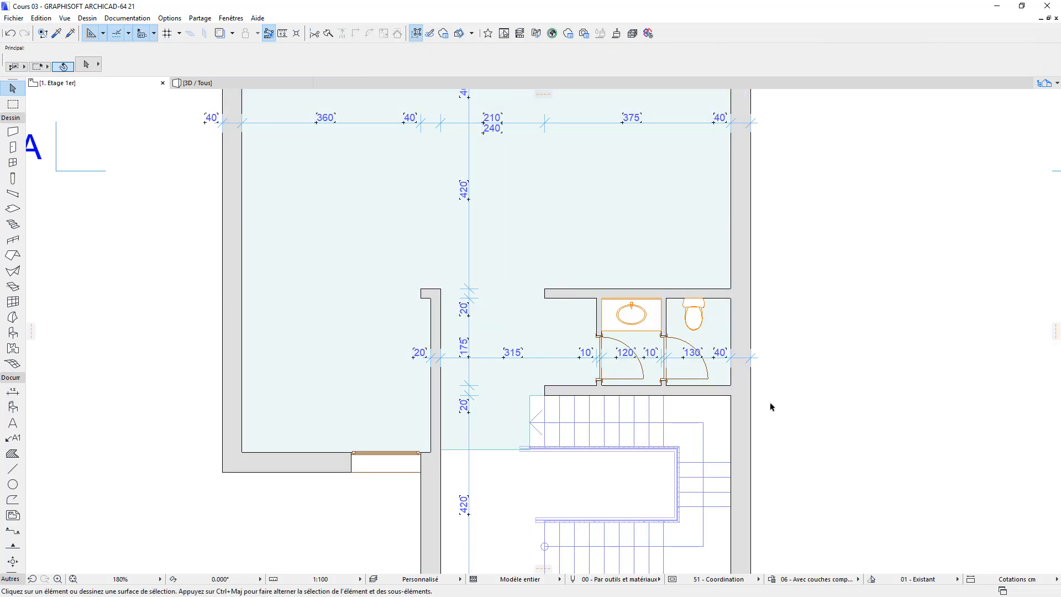
left_click(648, 378, "alt")
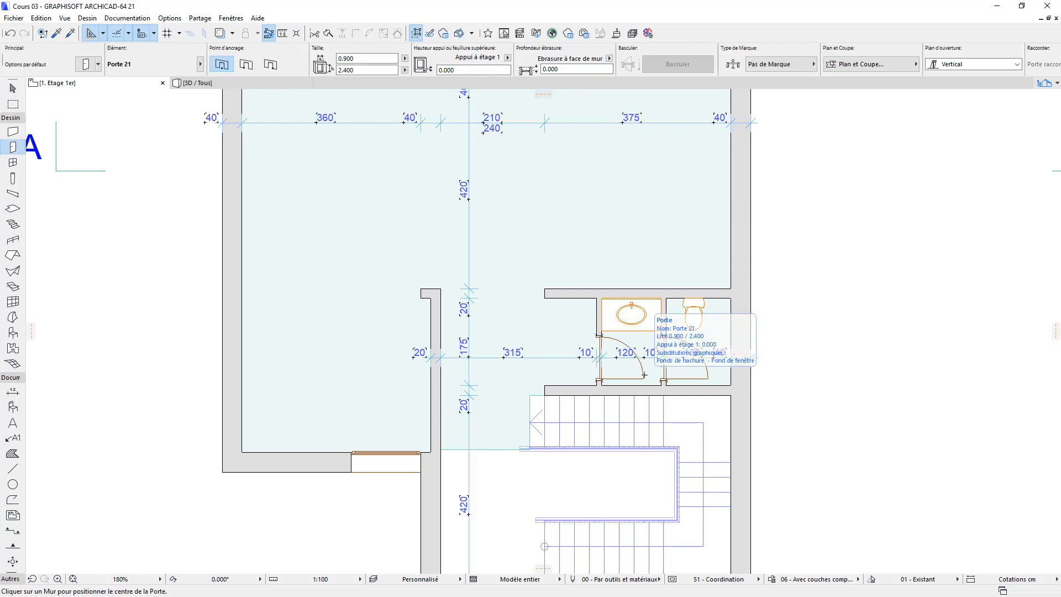
left_click(546, 288)
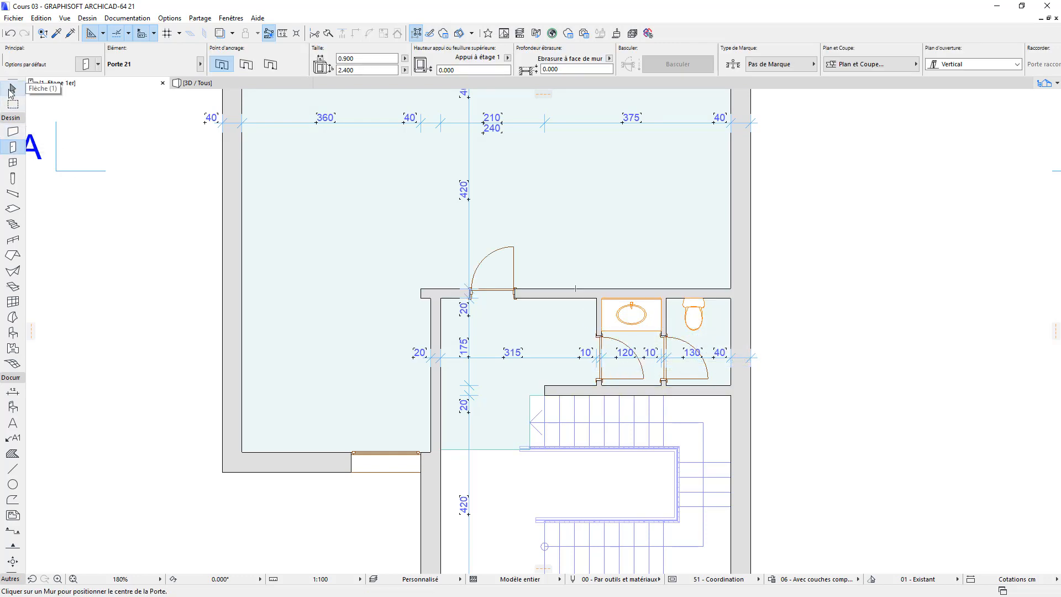
Mirror the main room door about its own centre to swap its hinge side
left_click(12, 88)
left_click(515, 292)
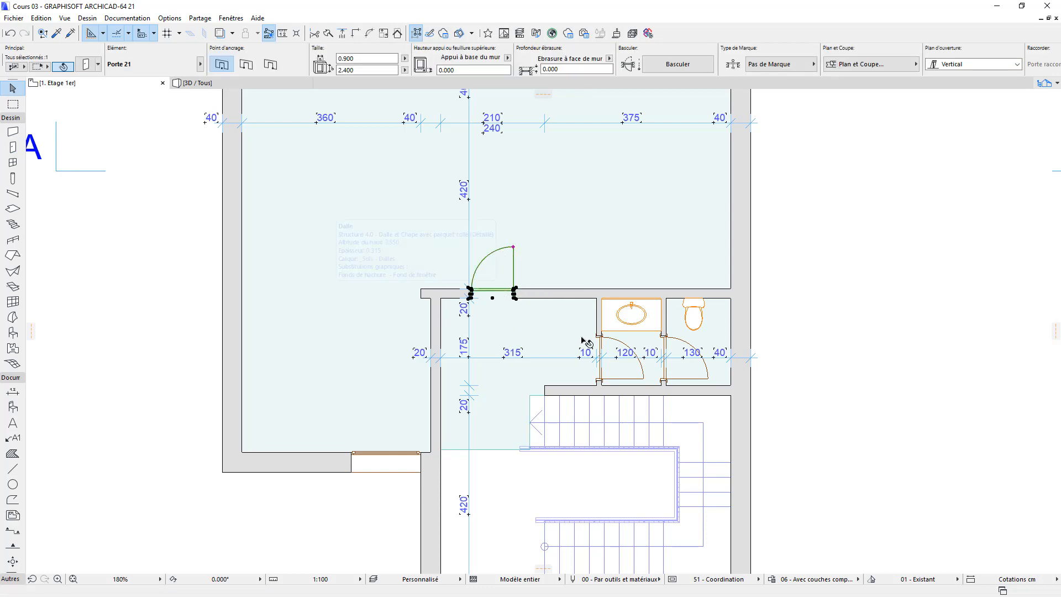
right_click(790, 287)
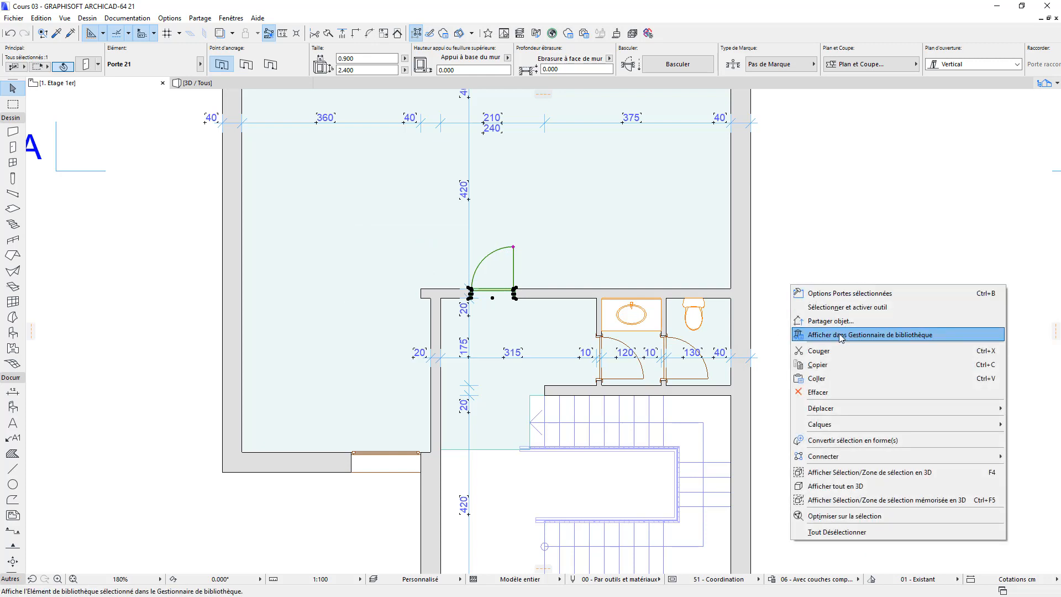
mouse_move(832, 411)
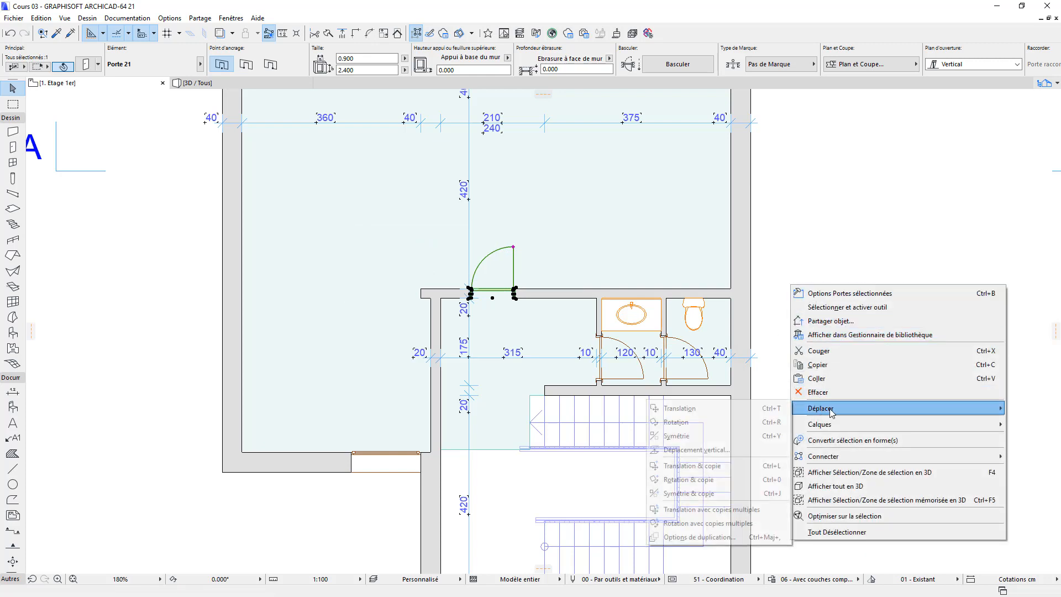
left_click(692, 439)
left_click(493, 298)
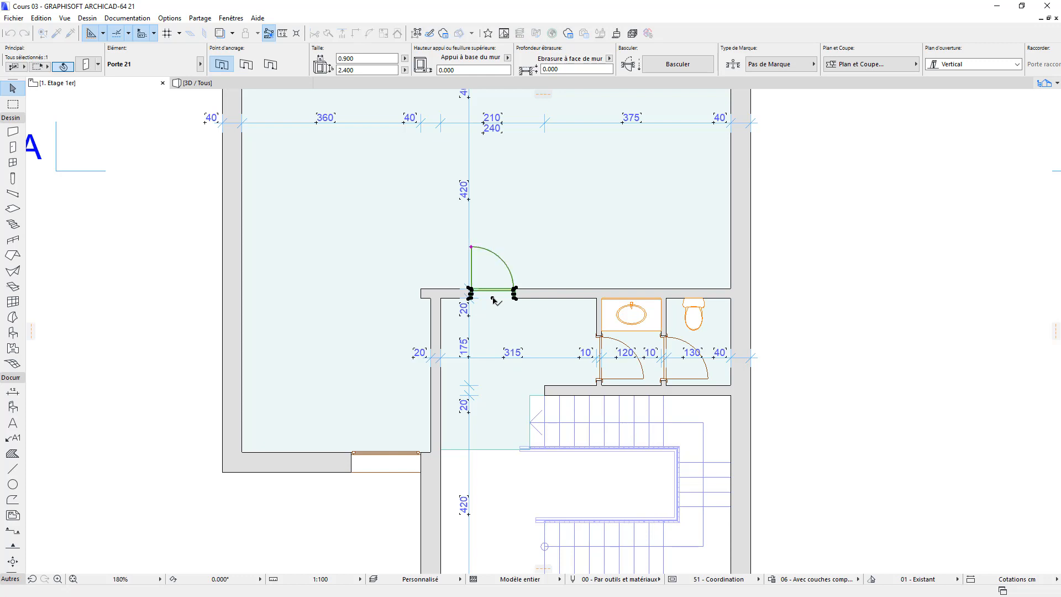
left_click(827, 320)
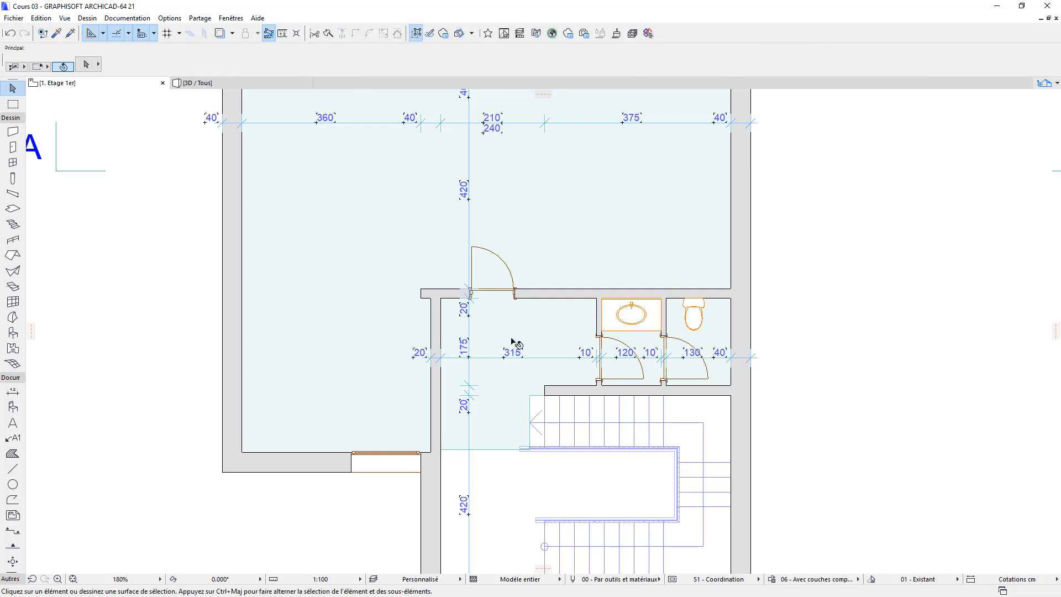
Set the width of the main room door to 1.000
left_click(516, 300)
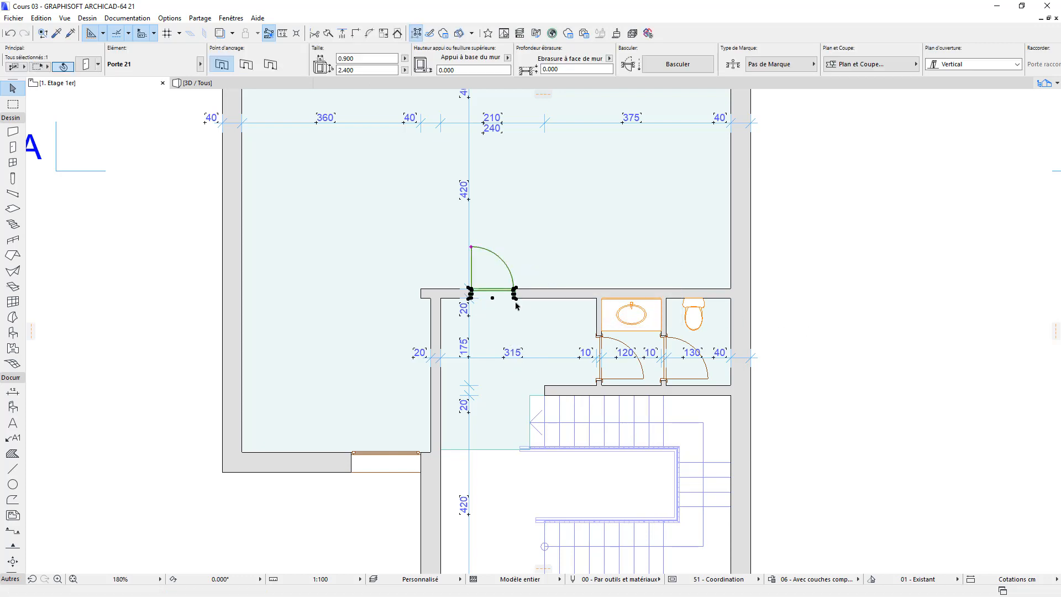
left_click(376, 57)
key("Return")
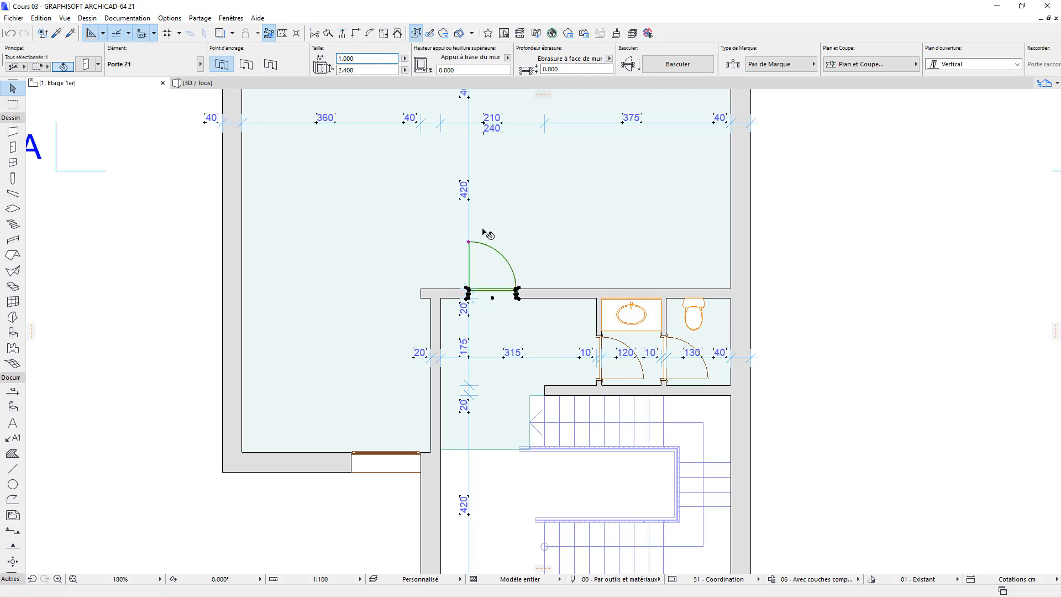
Copy the main room door's settings and place a matching door in the thin hall partition, opening away from the hall
left_click(469, 242, "alt")
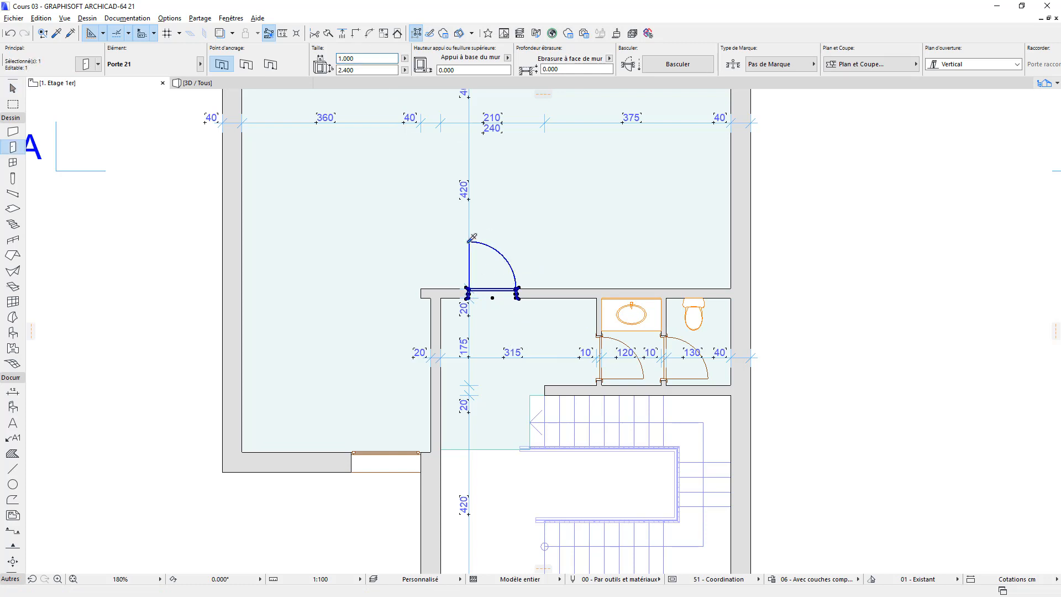
key("Escape")
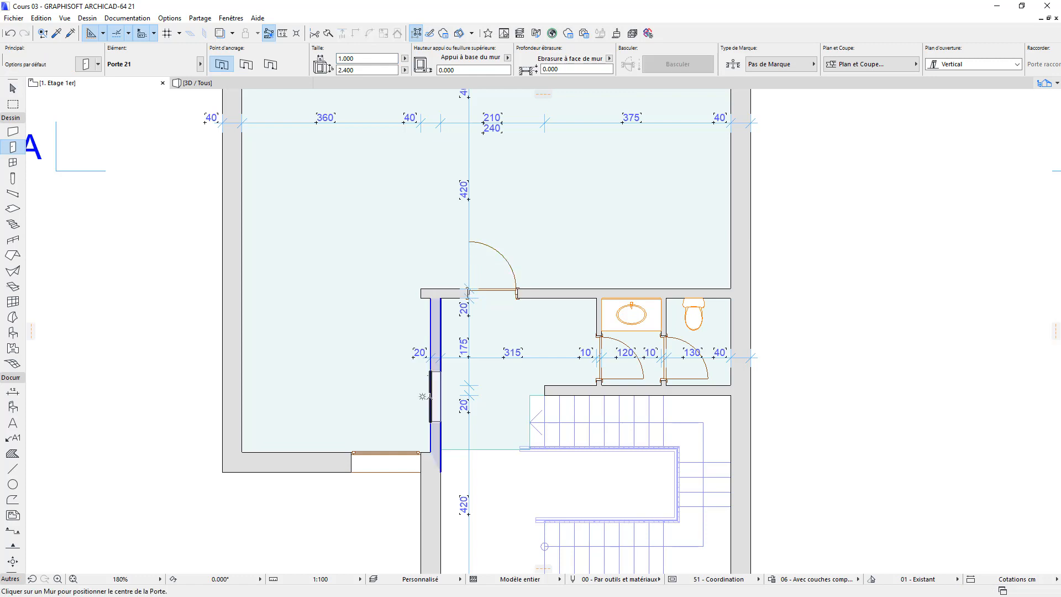
left_click(431, 398)
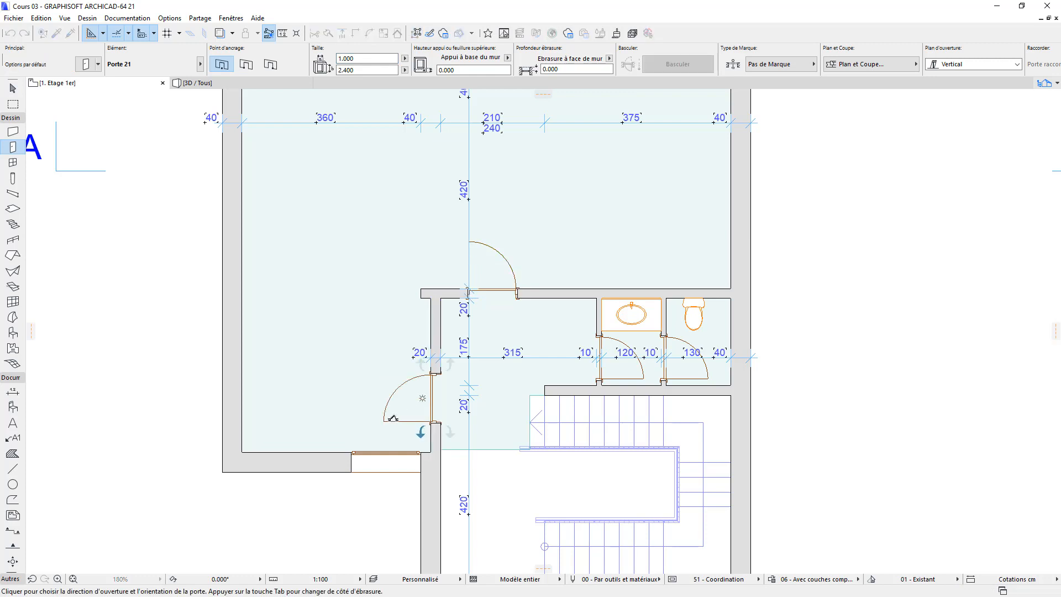
left_click(434, 398)
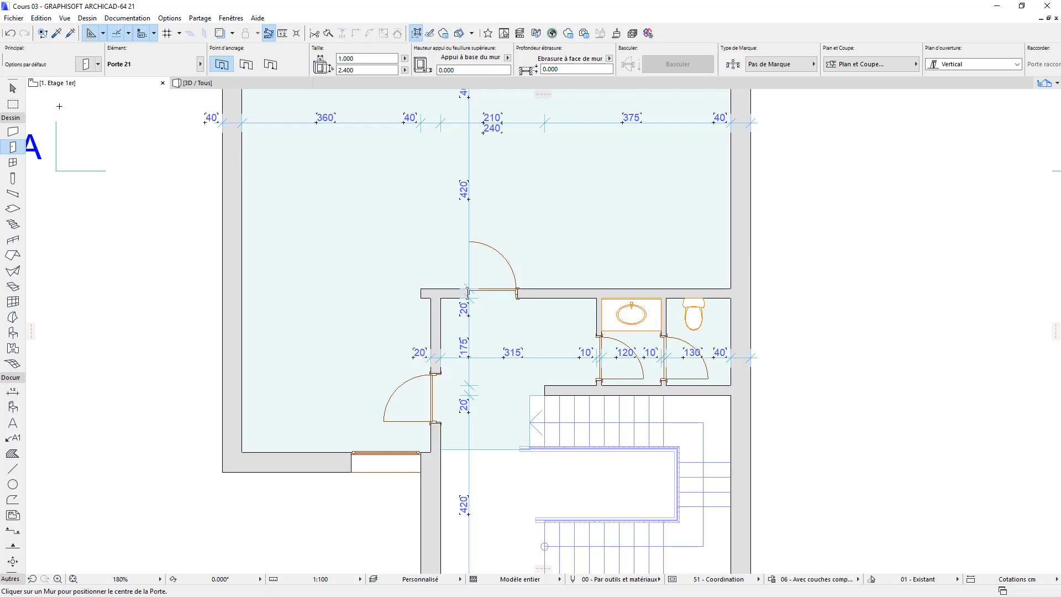
Extend the wall between the hall and main room to the opposite exterior wall, closing off the small room
left_click(12, 88)
left_click(557, 297)
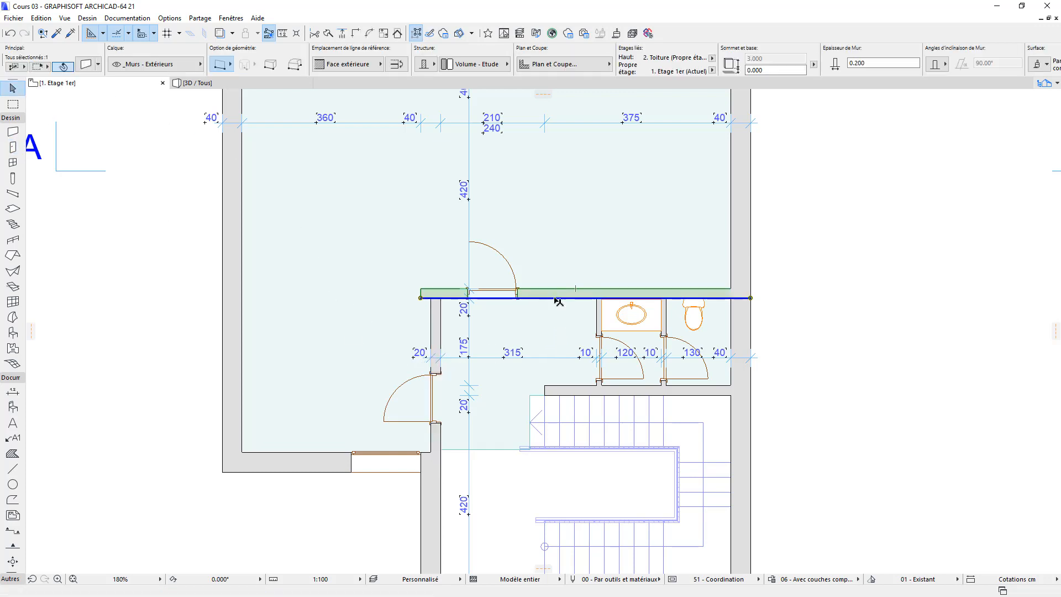
left_click(342, 33)
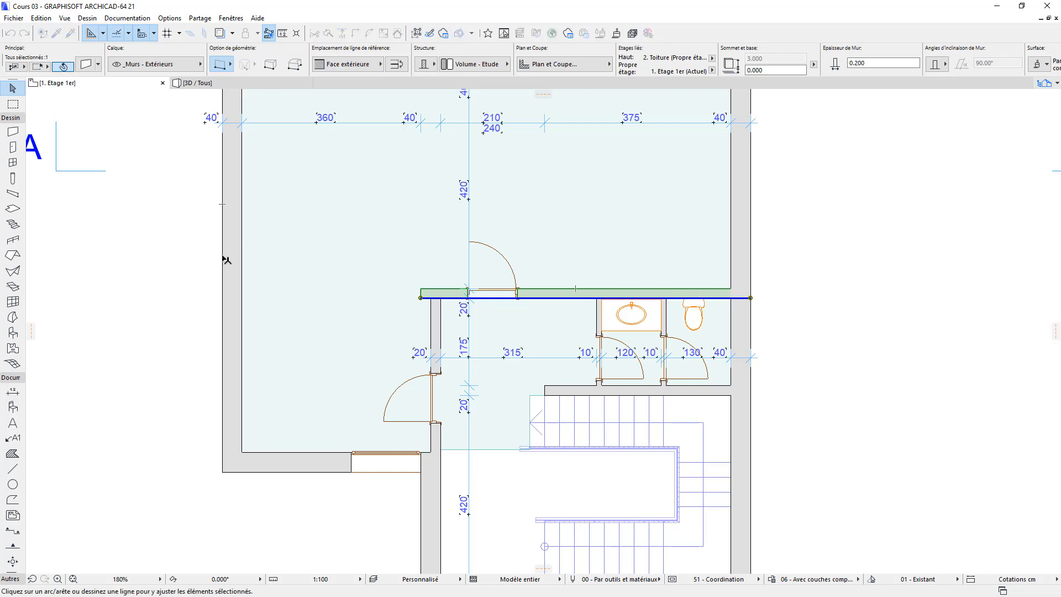
left_click(225, 260)
left_click(191, 264)
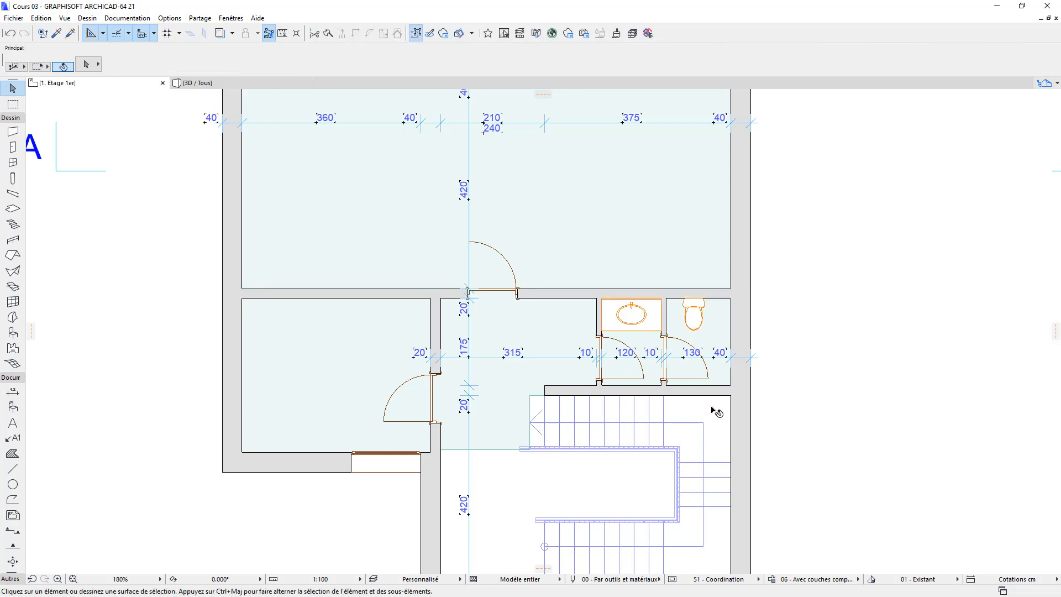
Delete the door between the hall and the washbasin room
middle_click_drag(713, 410, 689, 350)
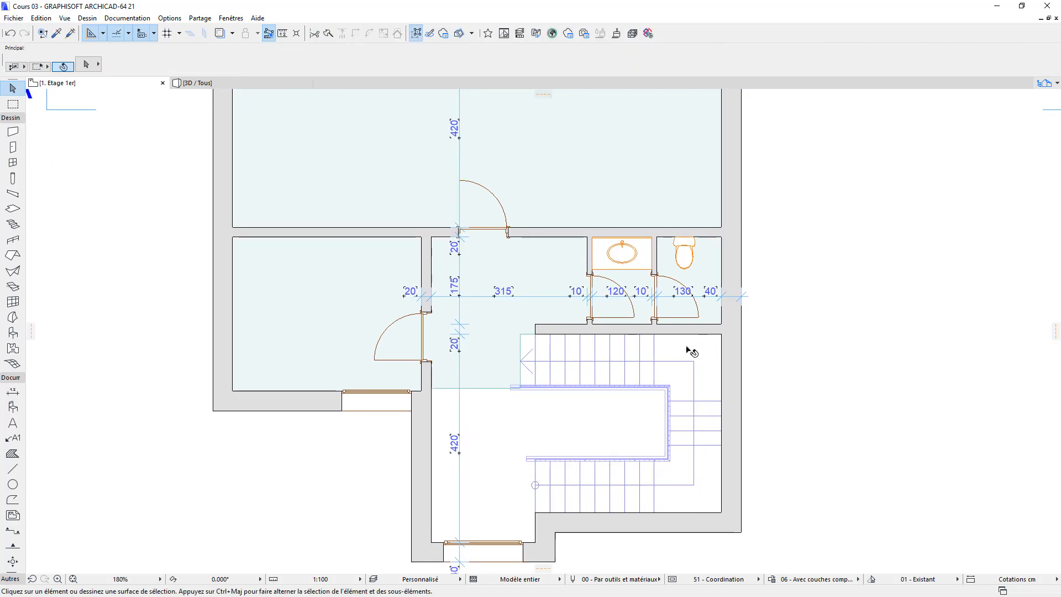
left_click(590, 278)
key("Delete")
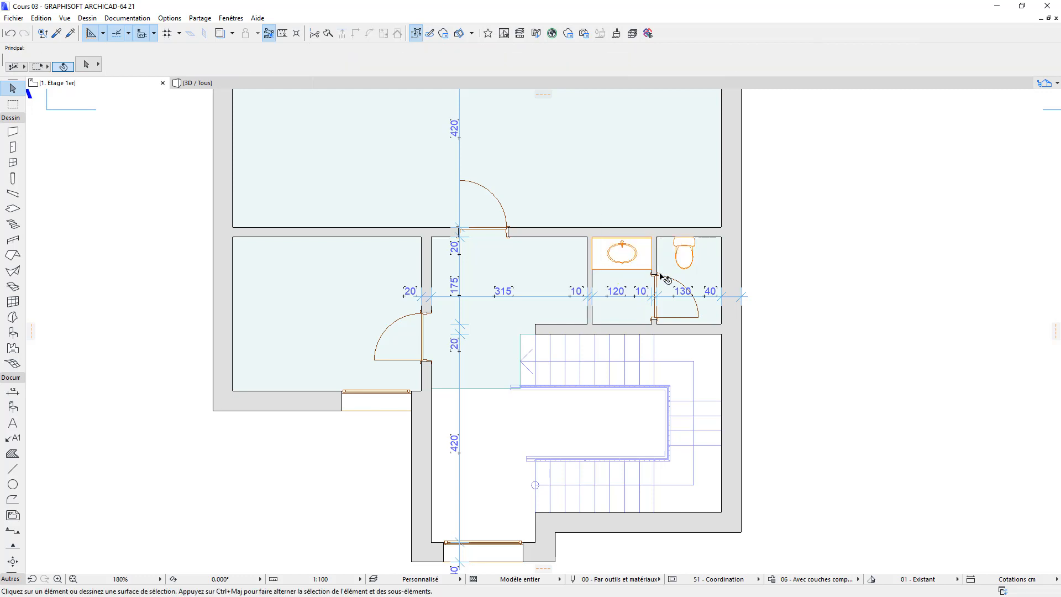
Delete the door in the thin partition between the washbasin room and the toilet room
left_click(661, 275)
key("Delete")
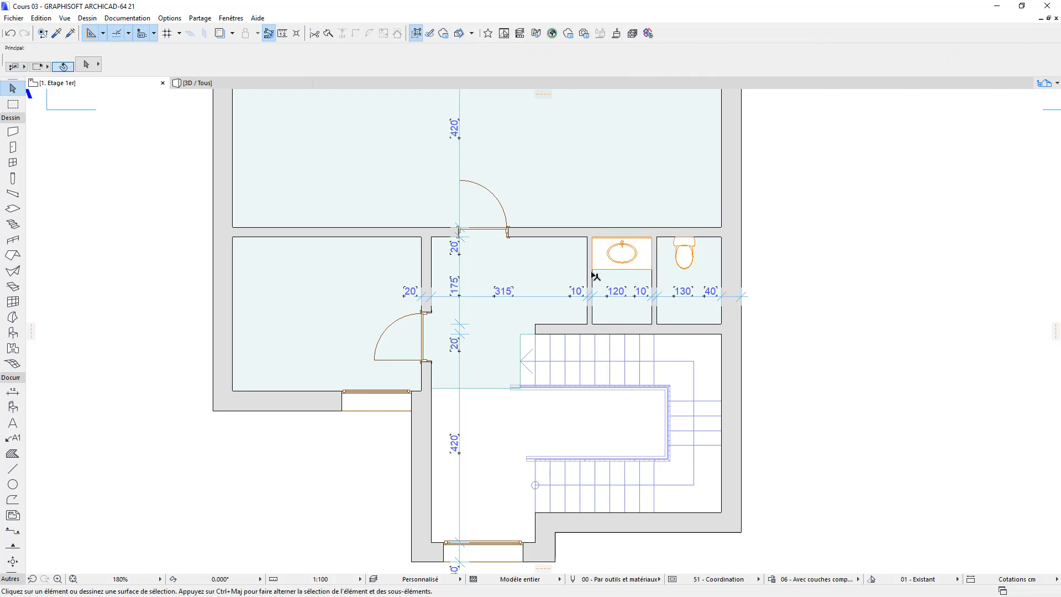
Move the thin partition between the hall and washbasin room to the stair opening's corner and join it with the stairwell wall
left_click(588, 278)
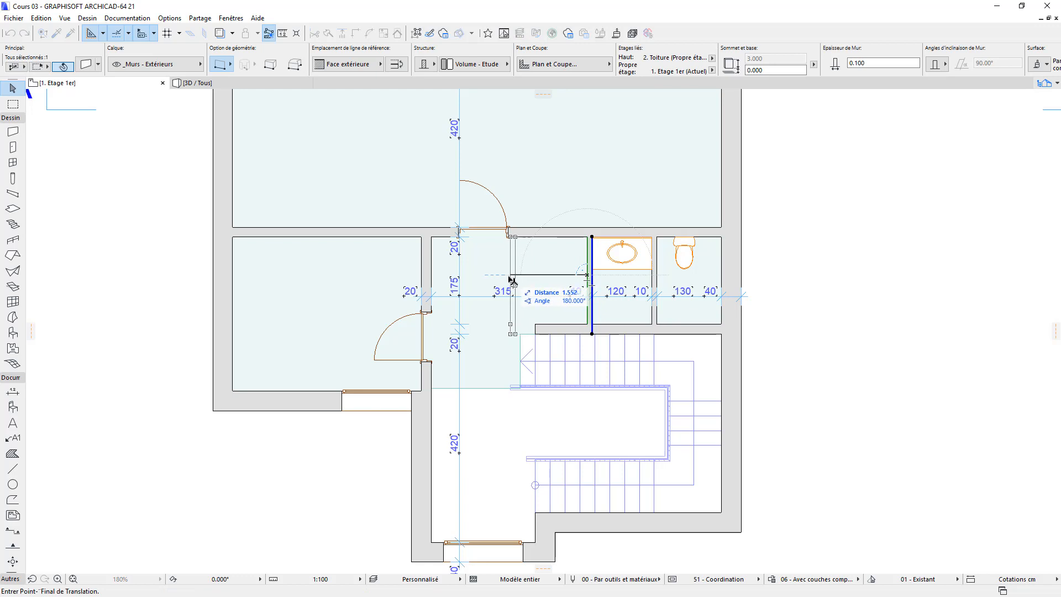
left_click(522, 335)
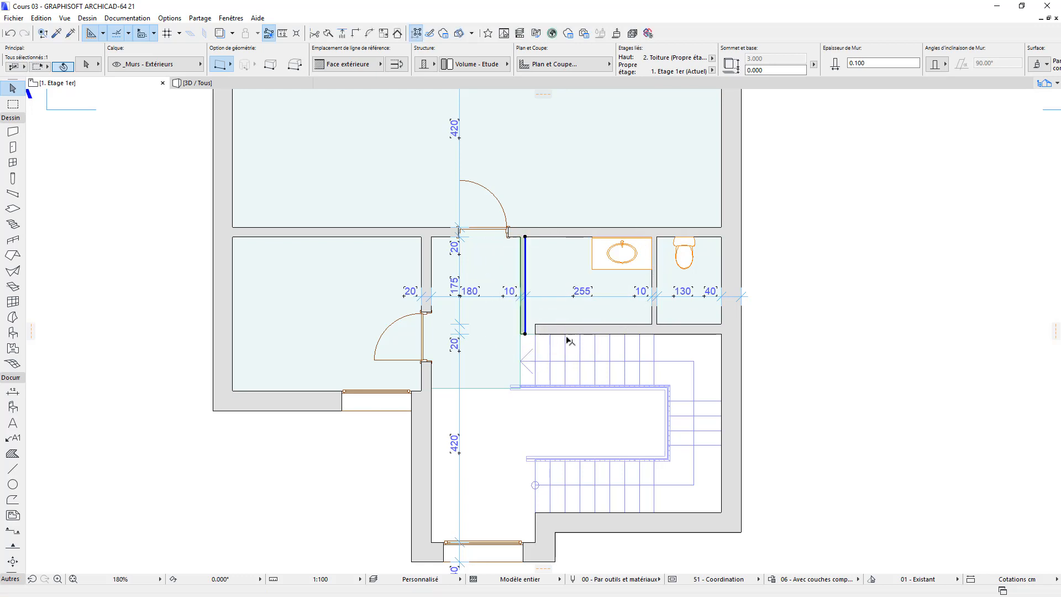
left_click(568, 334, "shift")
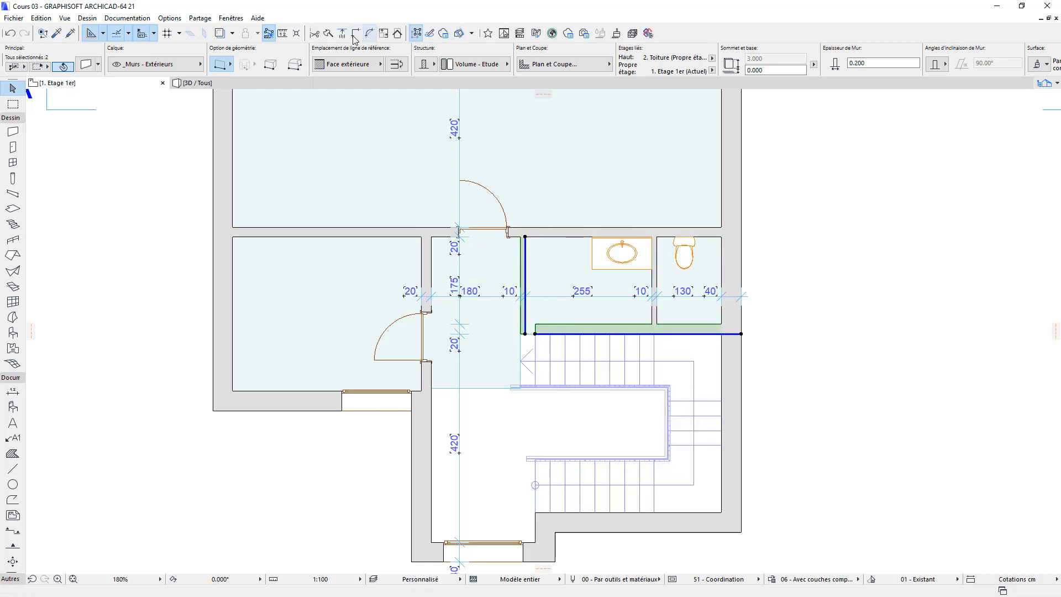
left_click(814, 255)
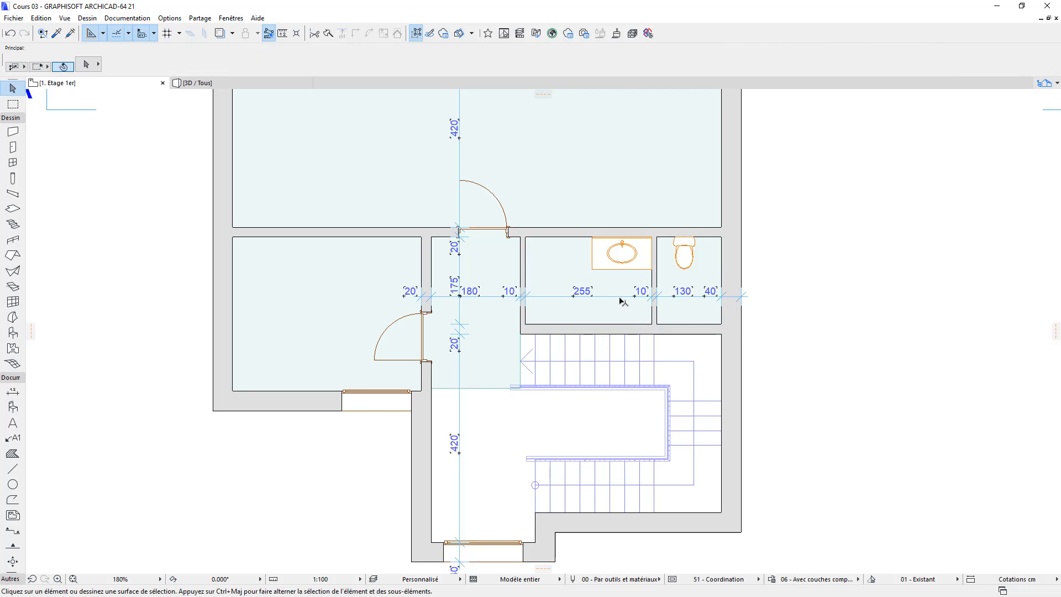
Move the toilet and the washbasin unit out of their rooms to the empty area beside the plan
left_click(689, 258)
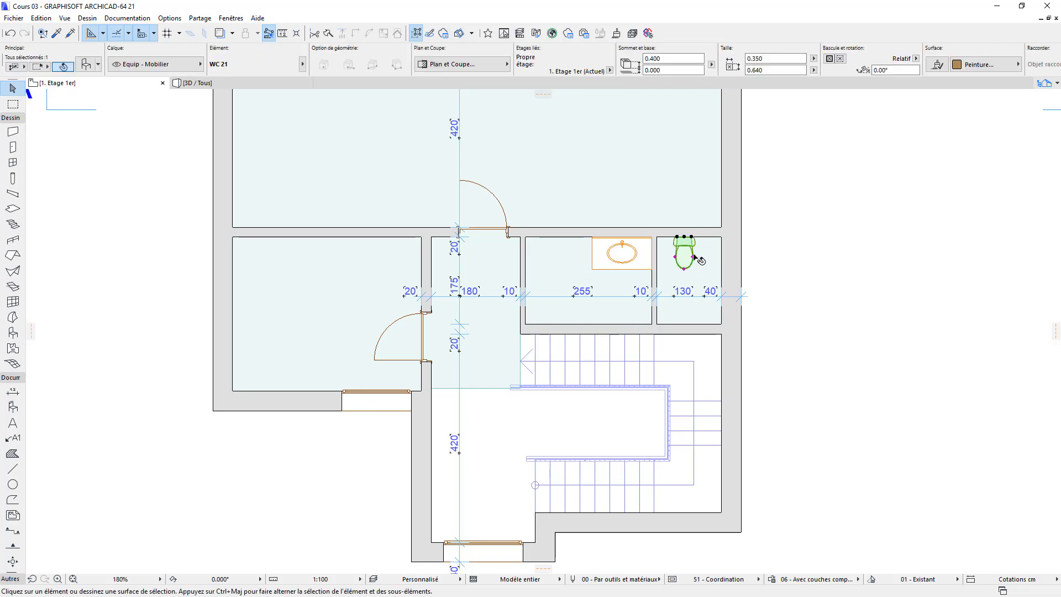
left_click_drag(690, 258, 839, 219)
left_click(628, 255)
left_click_drag(628, 255, 891, 212)
Extend the 20 cm wall between the hall and the small room across the main room to the next thick cross wall
middle_click_drag(503, 341, 510, 479)
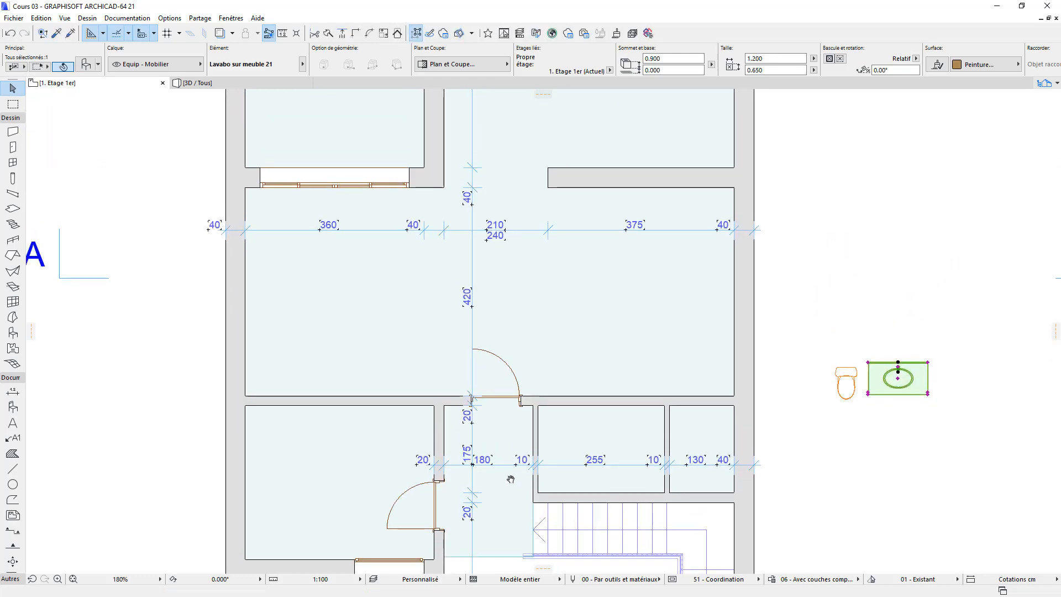
left_click(442, 442)
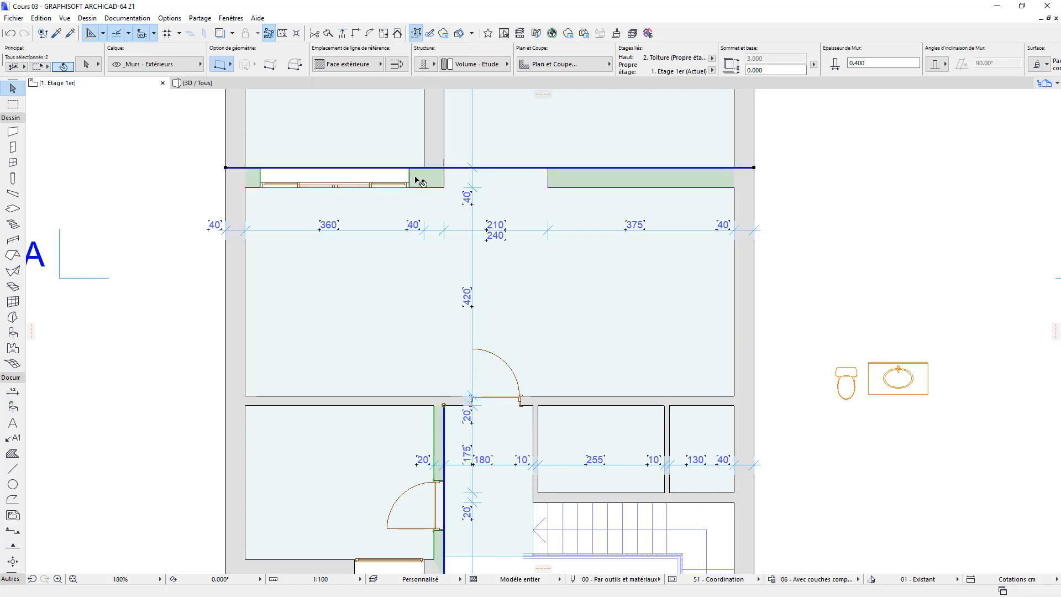
key("Escape")
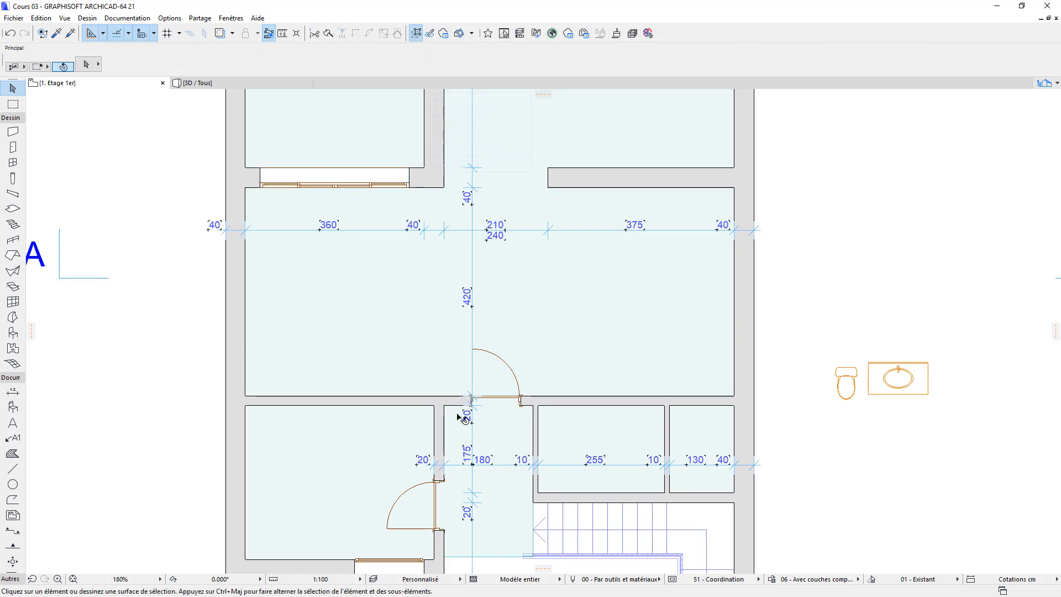
left_click(440, 445)
left_click(342, 33)
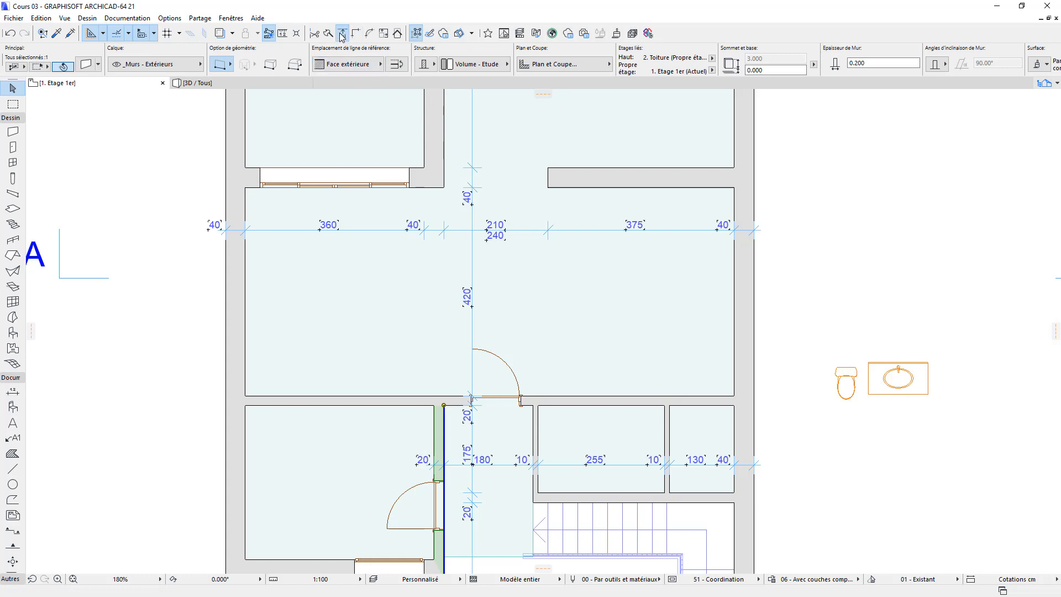
left_click(570, 173)
key("Escape")
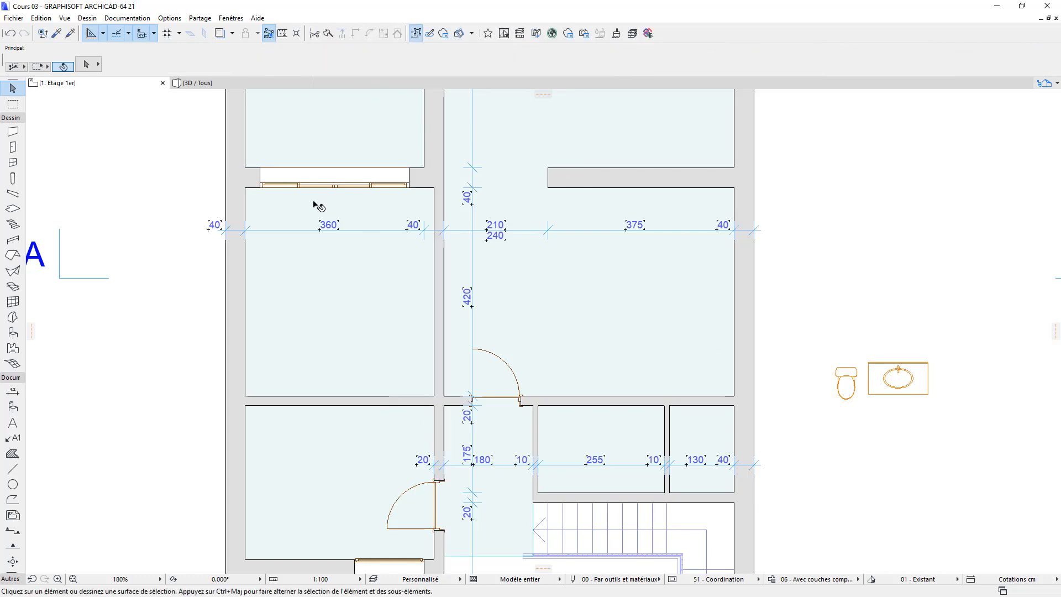
Extend the thin hall partition beside the stairs across the main room to the same thick cross wall
middle_click_drag(329, 477, 347, 346)
middle_click_drag(474, 385, 414, 502)
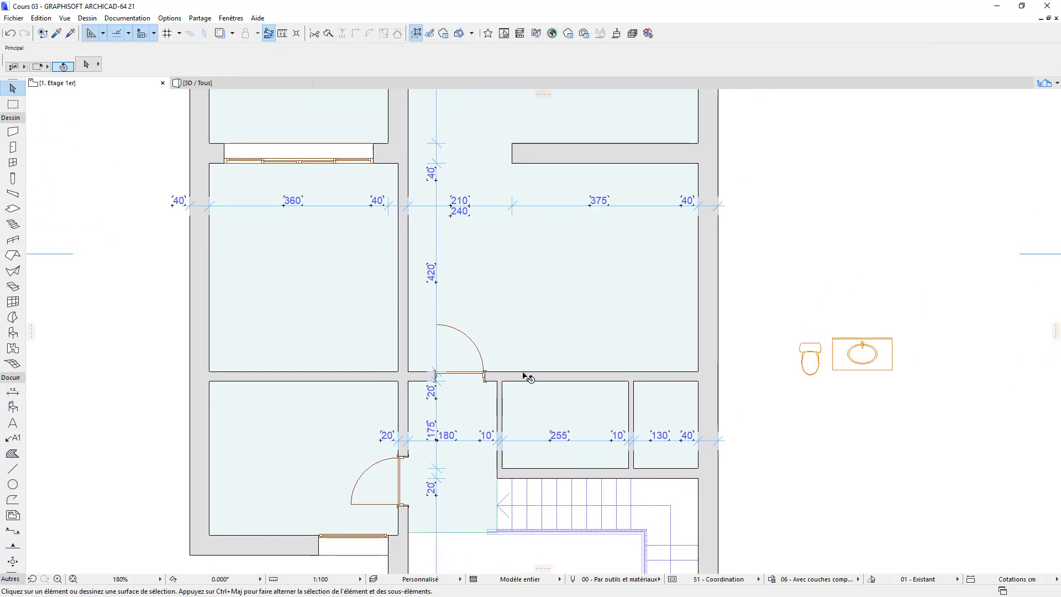
scroll(547, 344, "down", 1)
middle_click_drag(546, 345, 480, 422)
left_click(447, 465)
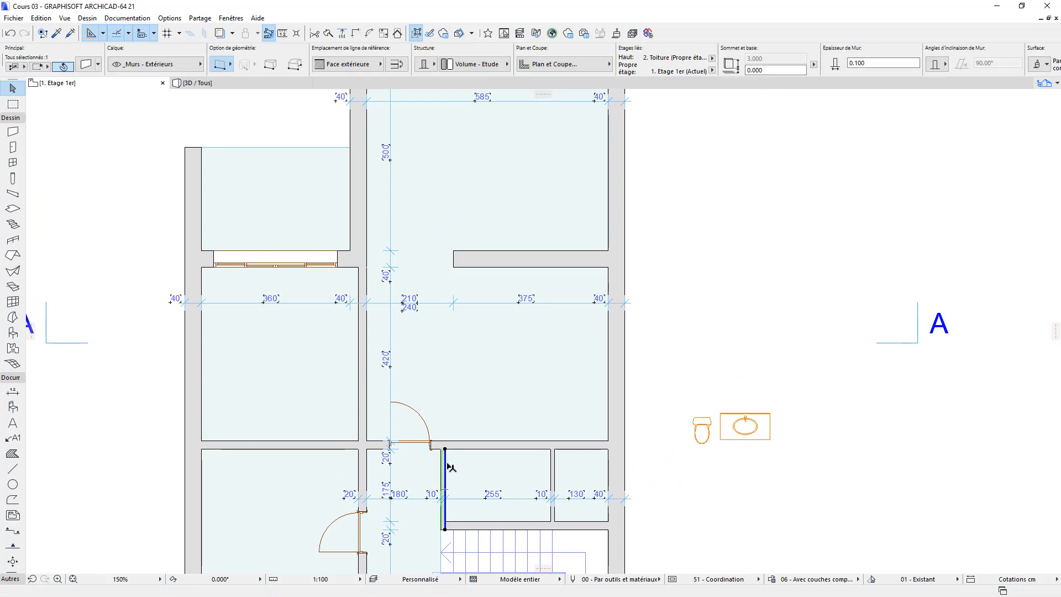
left_click(343, 33)
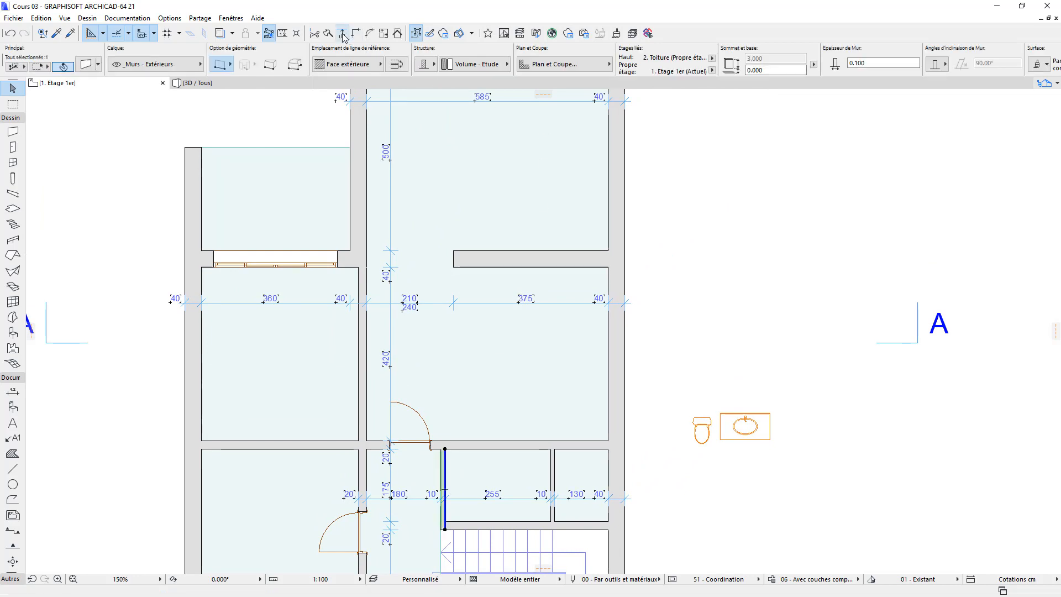
left_click(496, 252)
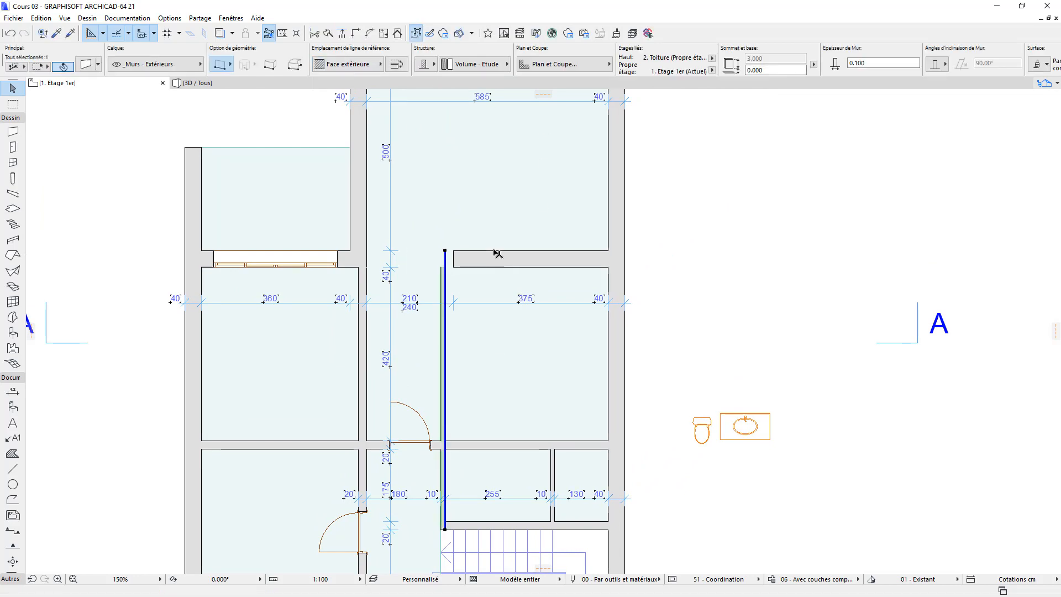
key("Escape")
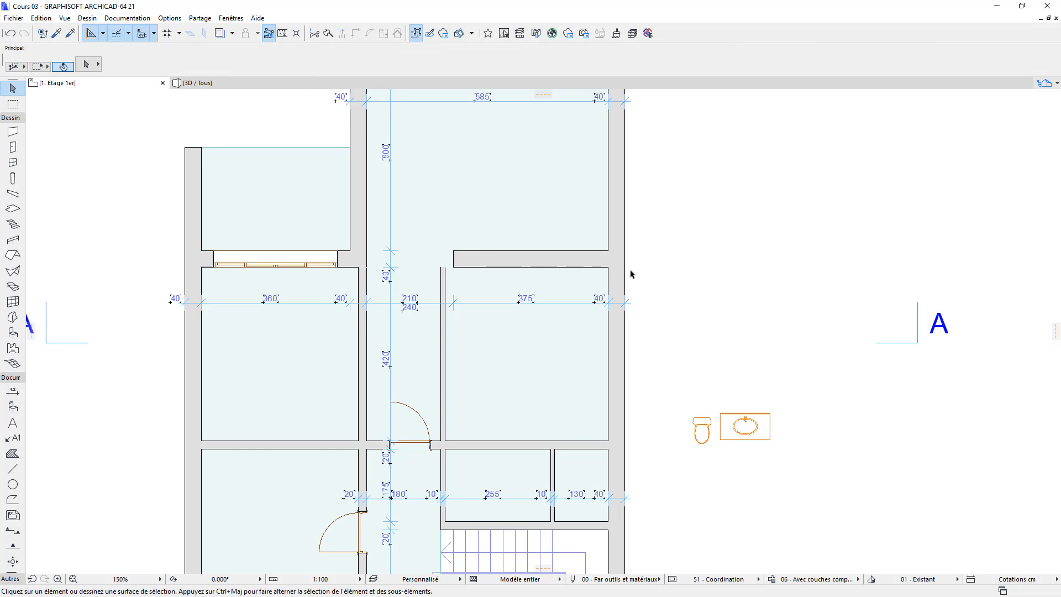
Delete the wide opening in the thick cross wall and trim away the wall segment spanning the new corridor
left_click(454, 267)
key("Delete")
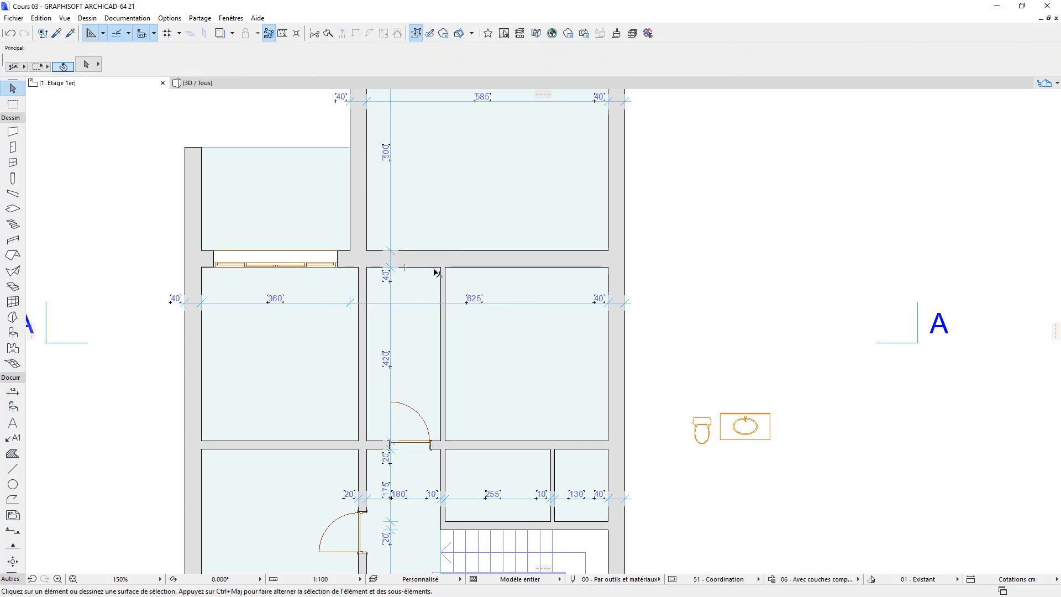
left_click(416, 266, "ctrl")
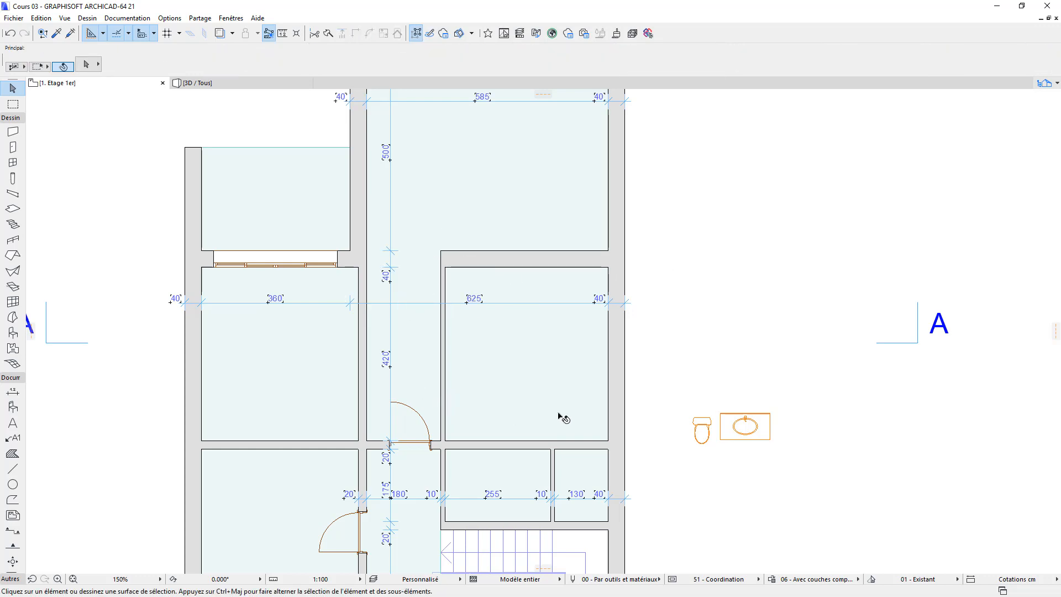
Set the extended corridor partition's thickness to 0.200 and its reference line location to Centre
scroll(504, 387, "down", 2)
left_click(445, 357)
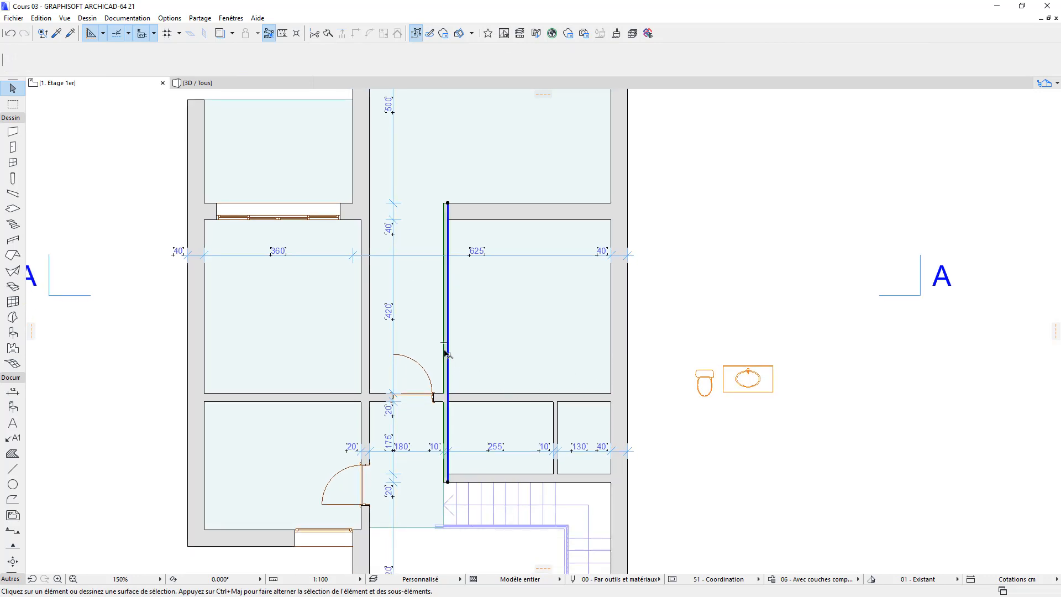
left_click(906, 61)
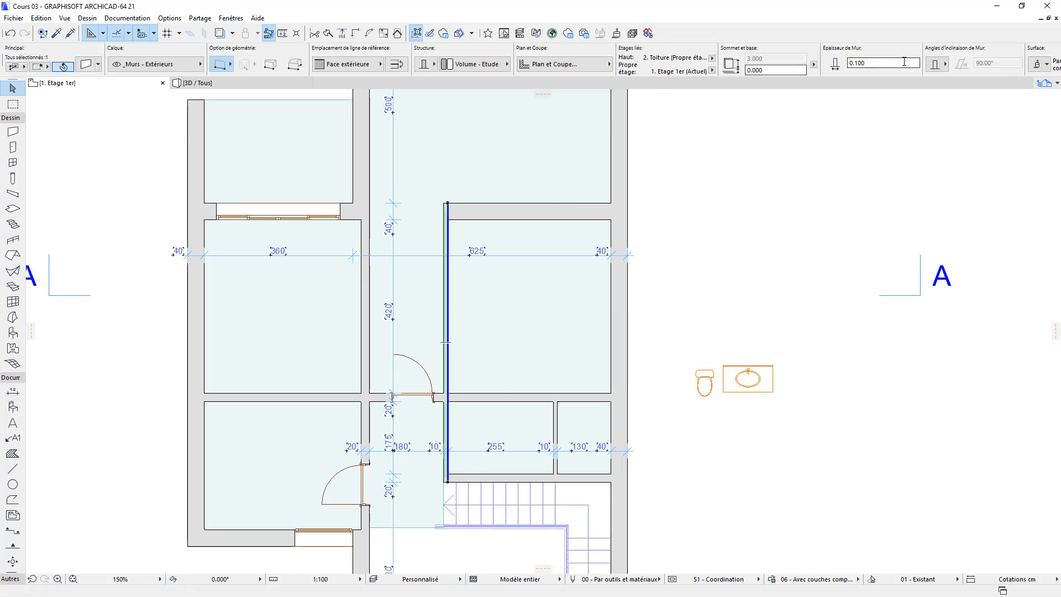
type("0.200")
key("Return")
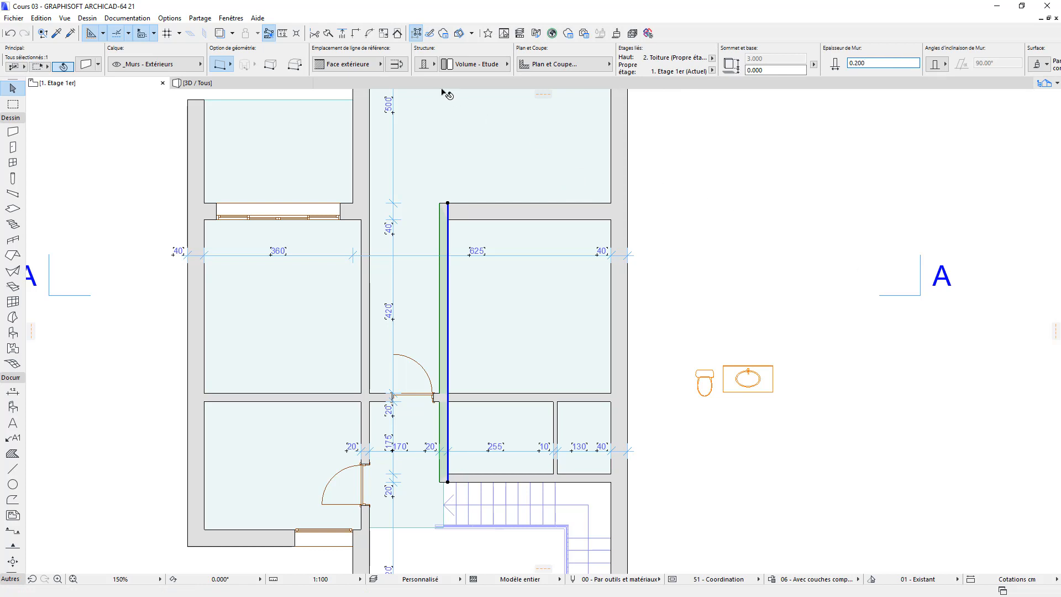
left_click(376, 64)
left_click(414, 81)
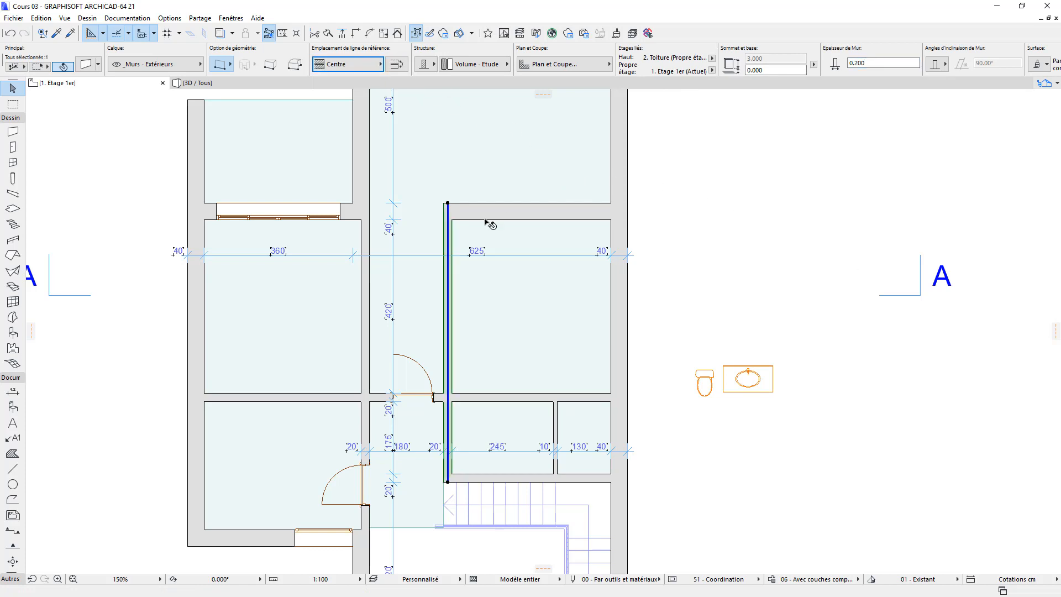
left_click(725, 234)
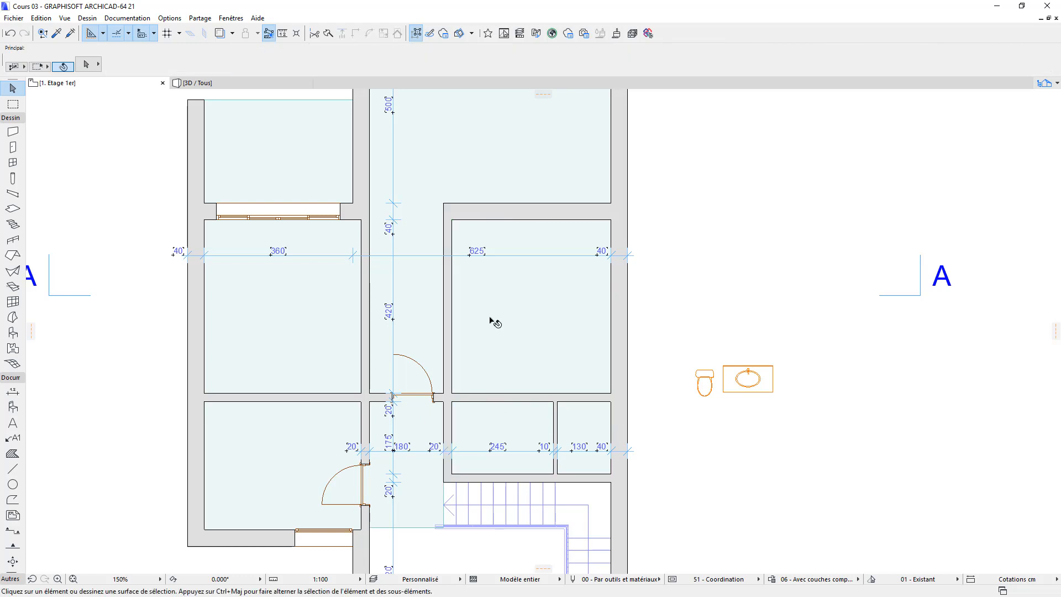
Add both corridor walls to the horizontal dimension chain across the main rooms and remove its obsolete dimension point
left_click(510, 256)
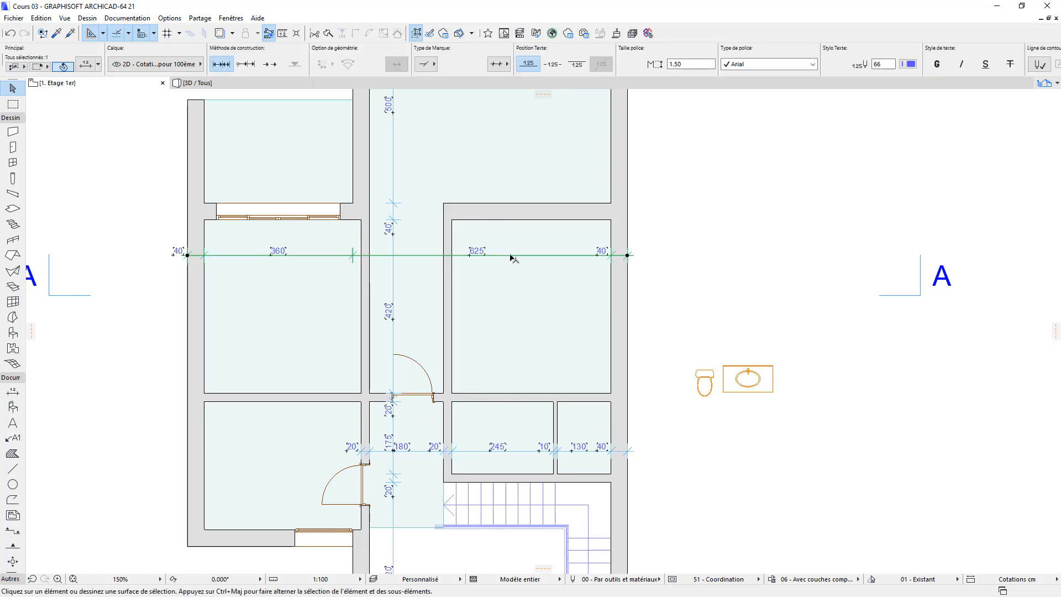
right_click(509, 256)
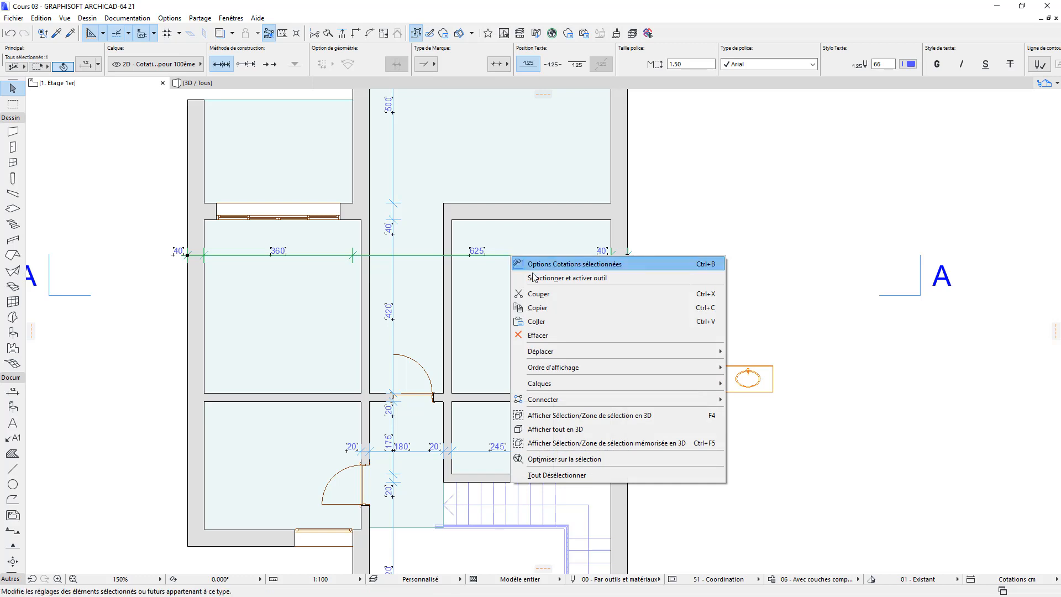
left_click(589, 279)
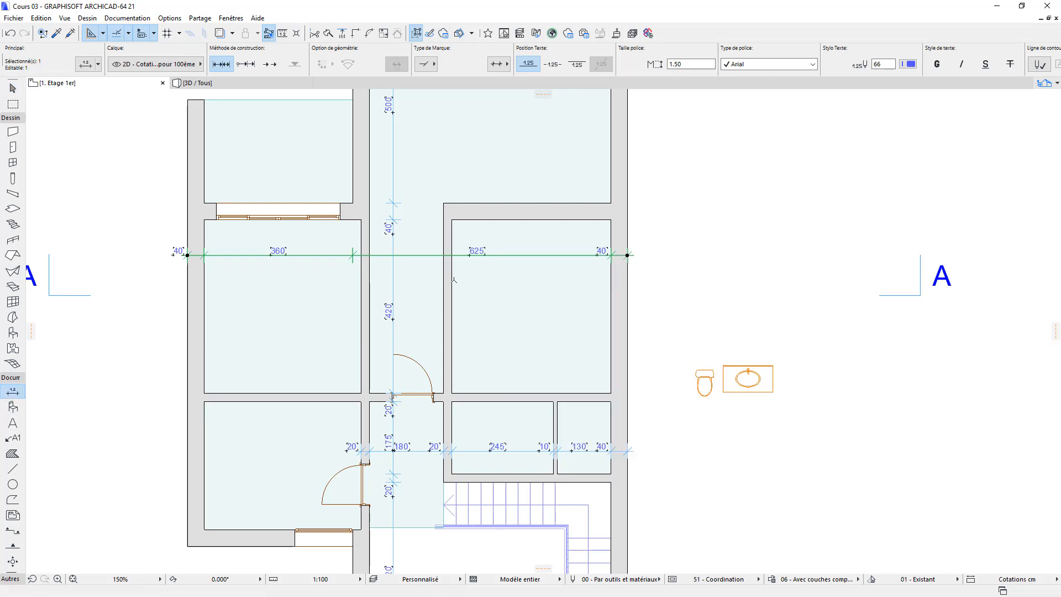
left_click(449, 280)
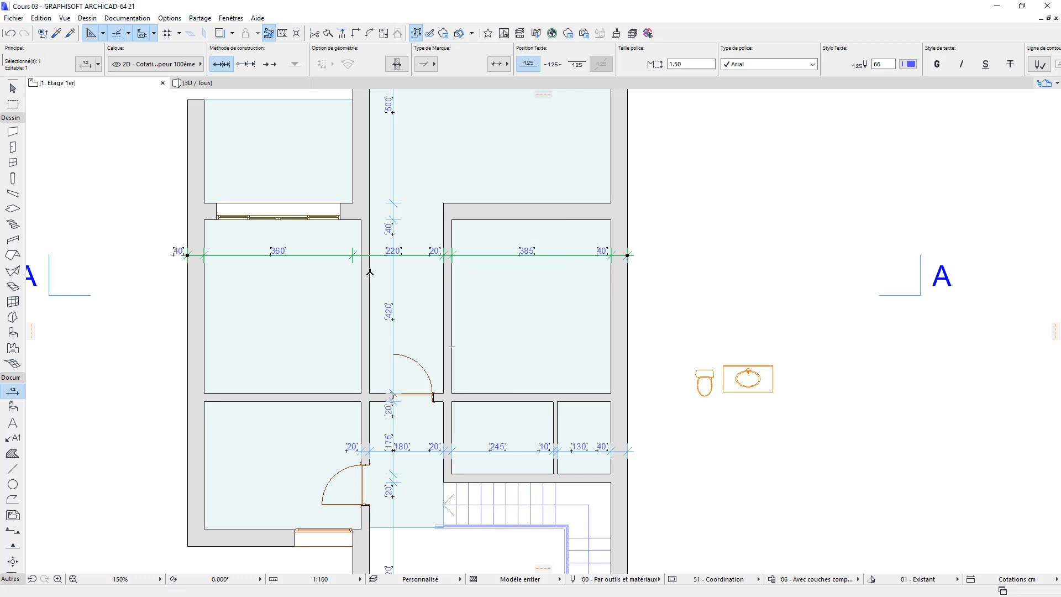
left_click(368, 272)
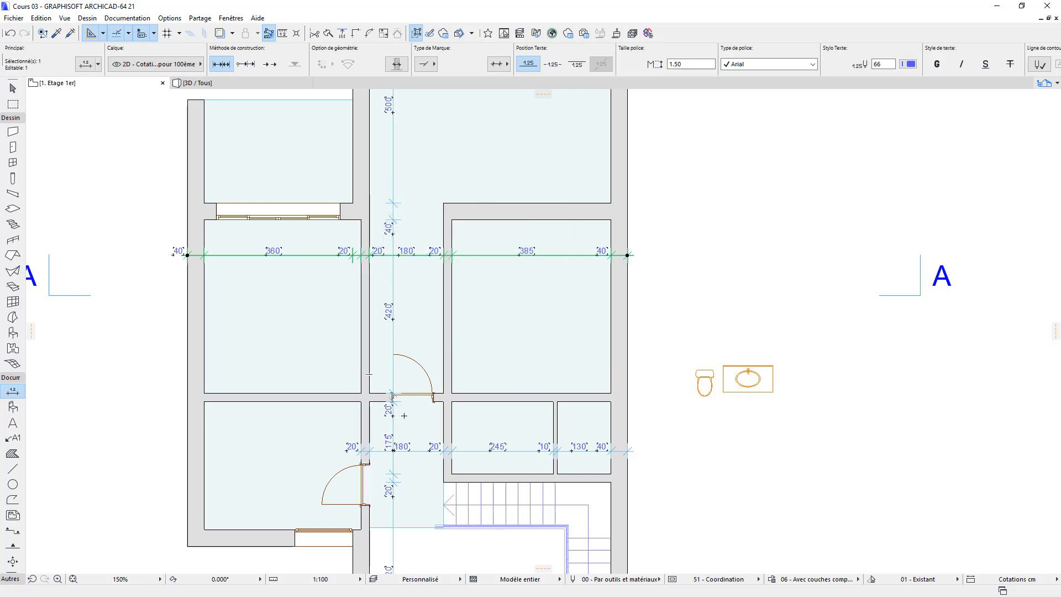
left_click(13, 88)
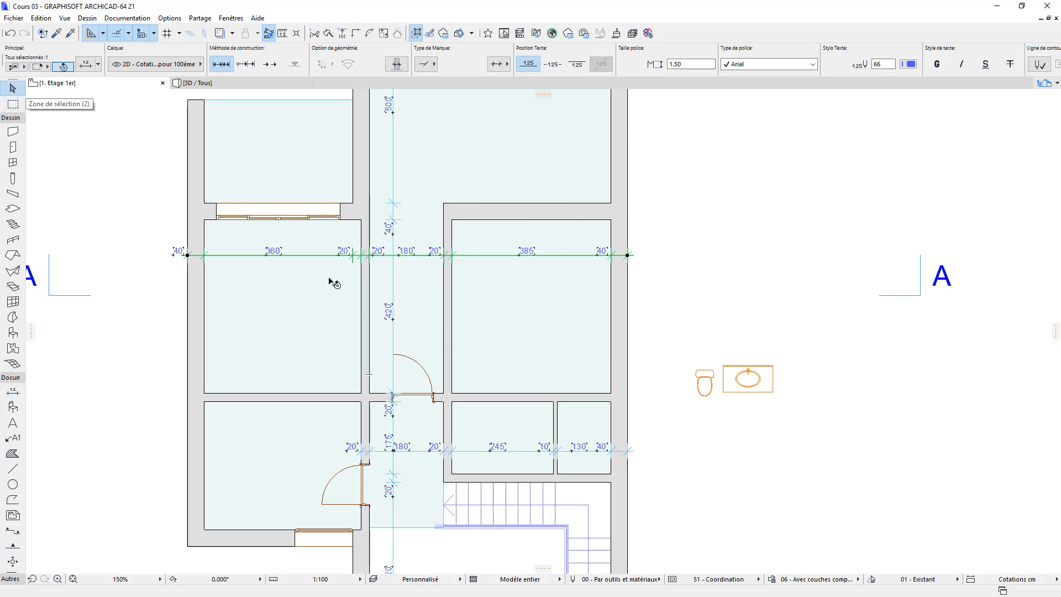
key("Delete")
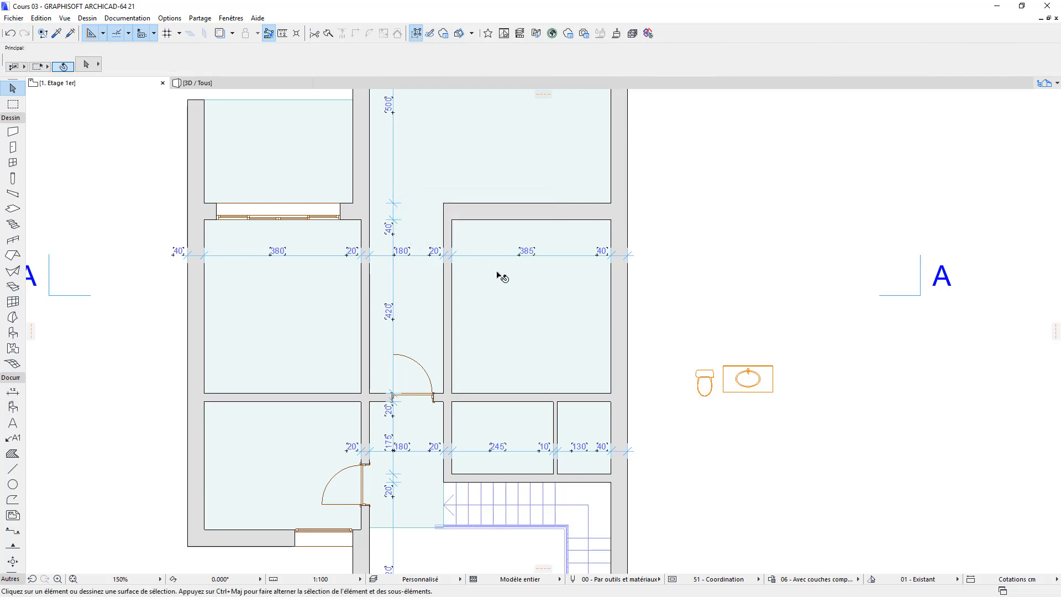
Copy the 0.100 partition between the two small rooms beside the stairs onto the corridor wall face of the room across the corridor
middle_click_drag(525, 468, 549, 327)
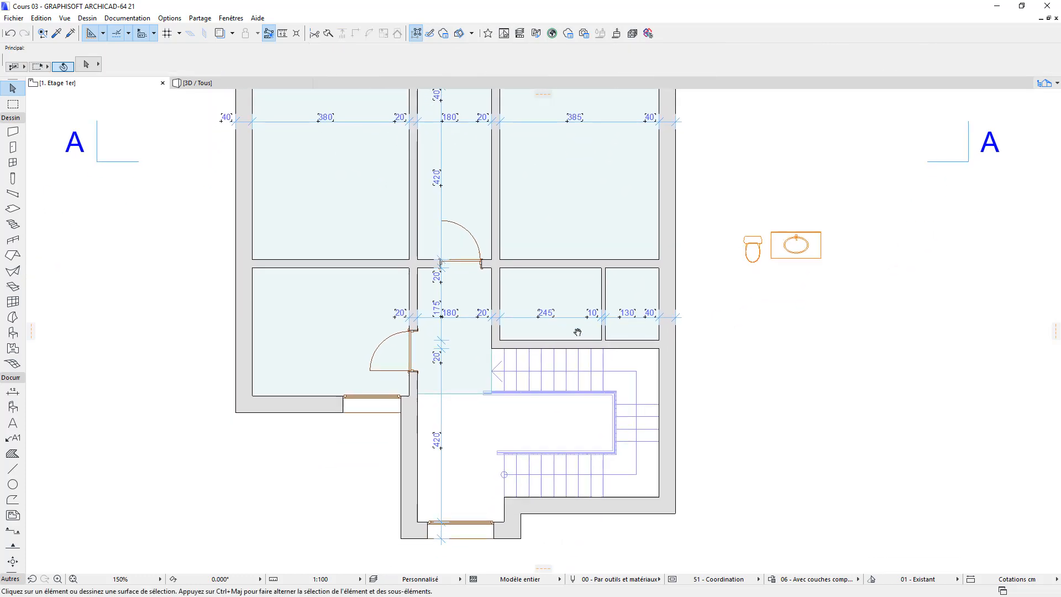
left_click(414, 294)
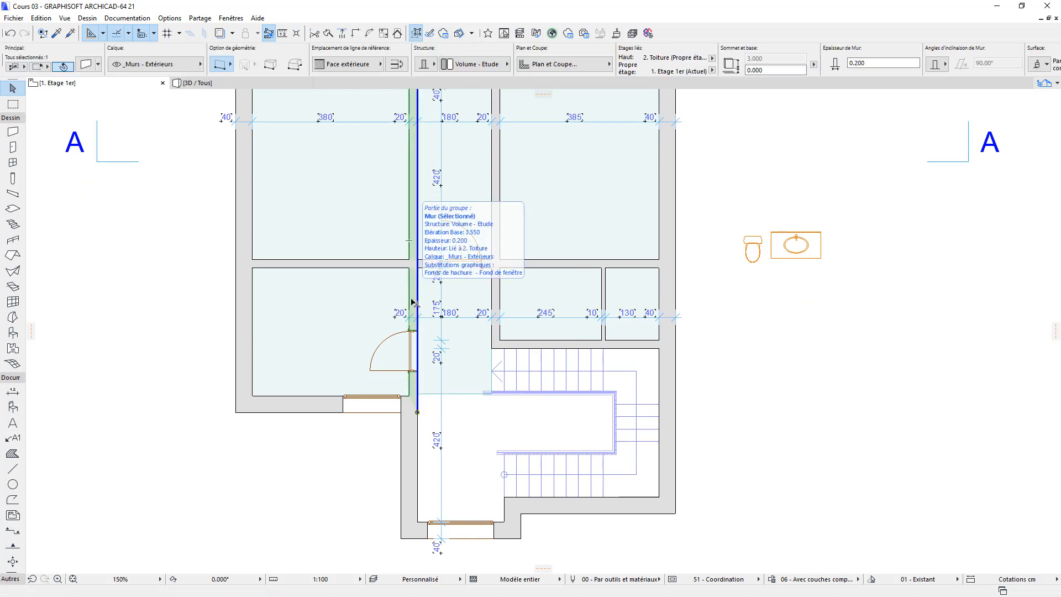
left_click(805, 304)
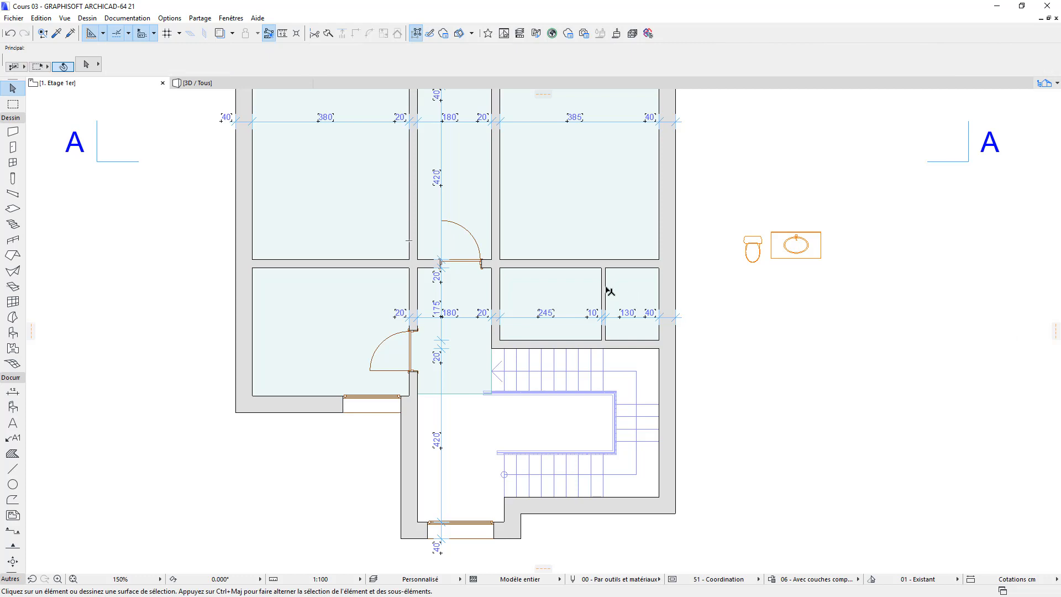
left_click_drag(608, 290, 409, 288)
key("ctrl")
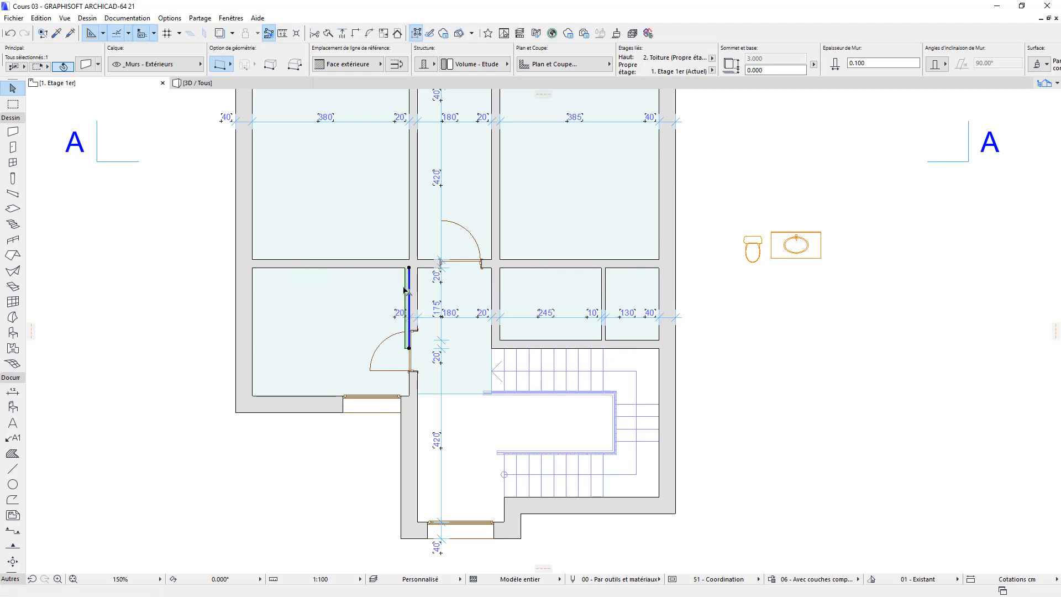
Move the copied partition 1.7 m away from the corridor wall and extend it to the exterior wall with the window
left_click(405, 287)
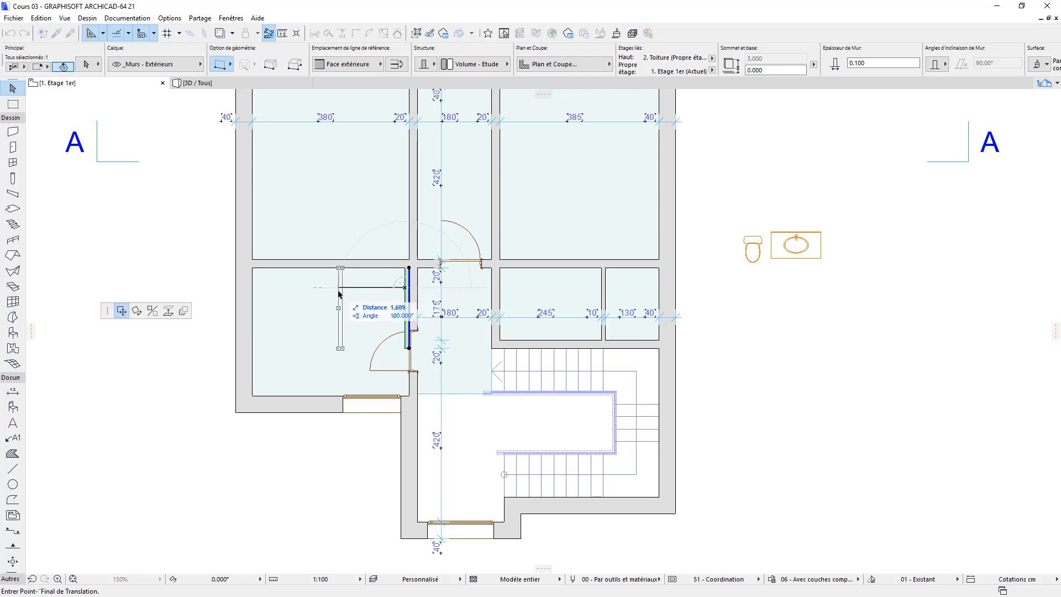
key("Tab")
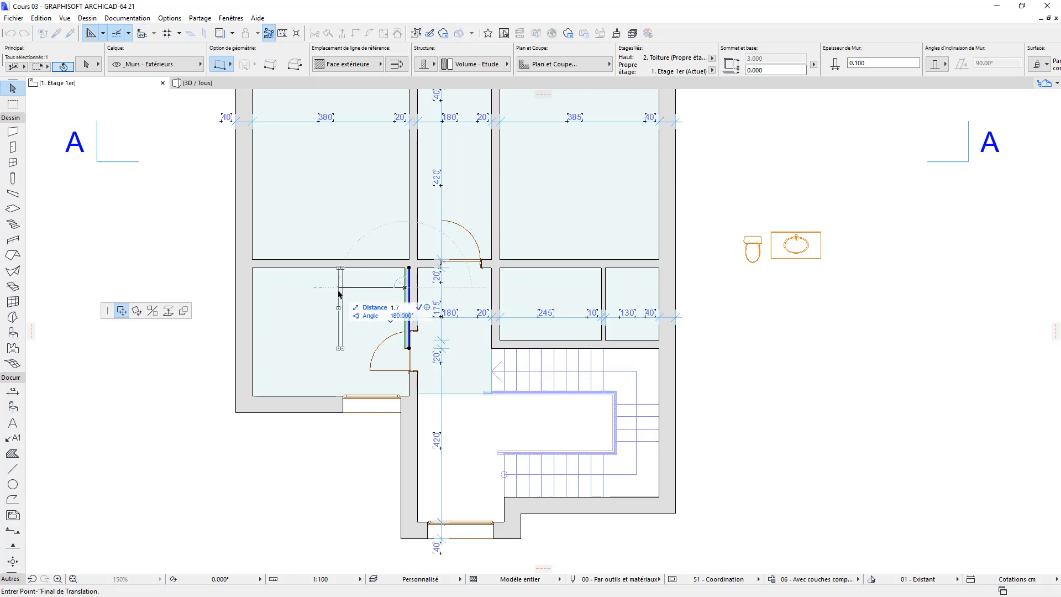
key("Return")
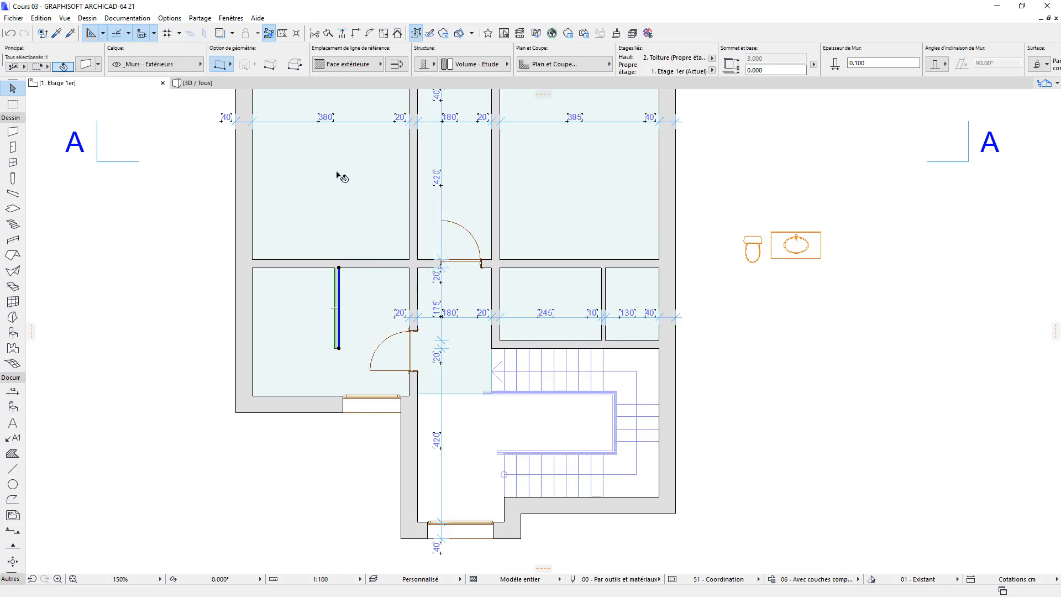
left_click(342, 34)
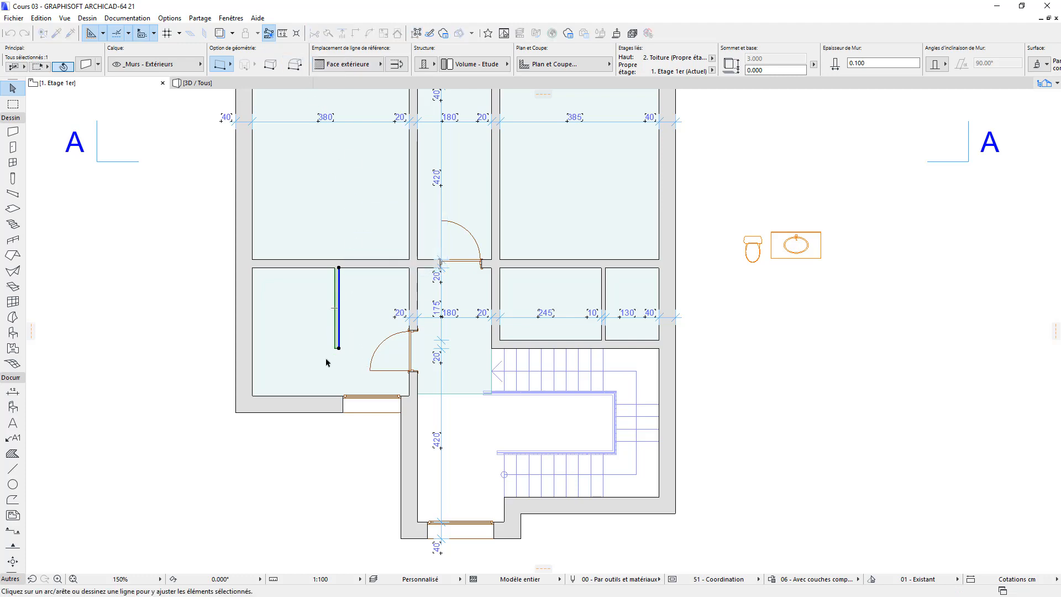
left_click(334, 413)
Extend the horizontal dimension chain through the small rooms to include the new partition and the exterior wall beyond it
scroll(337, 437, "up", 1)
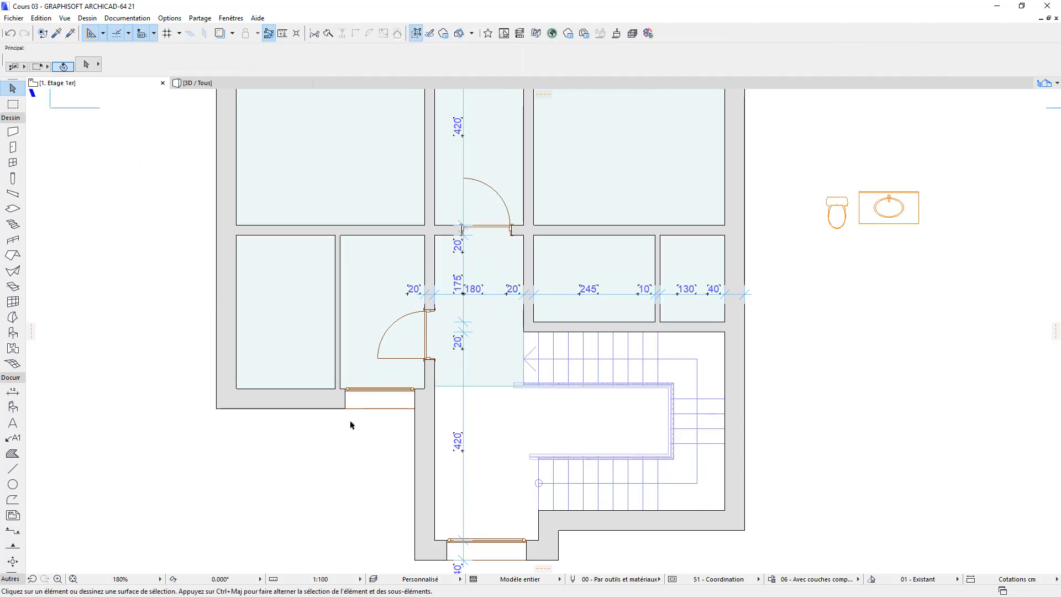
left_click(490, 293)
right_click(491, 294)
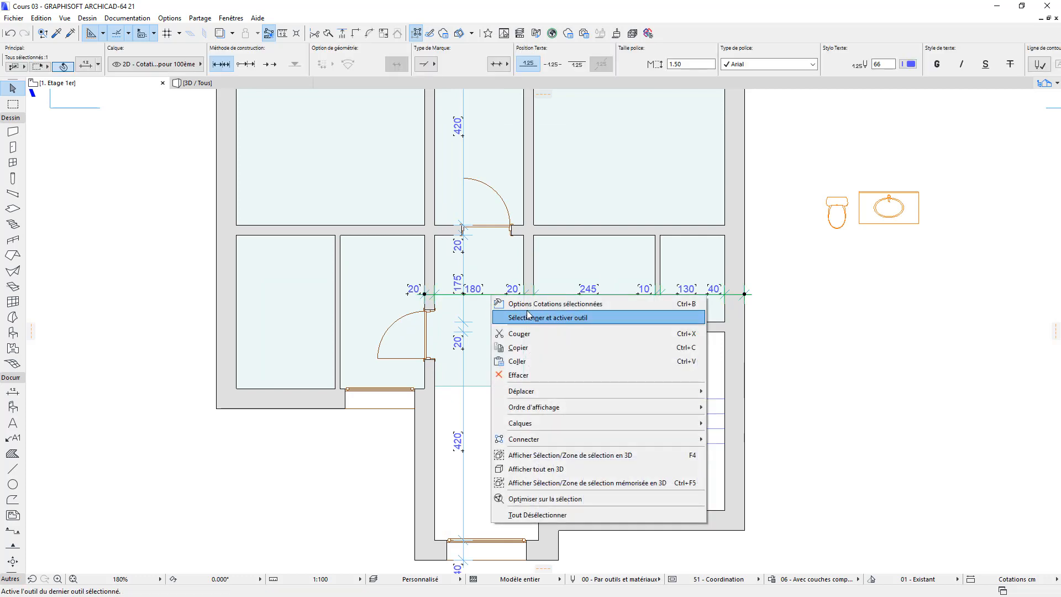
left_click(532, 316)
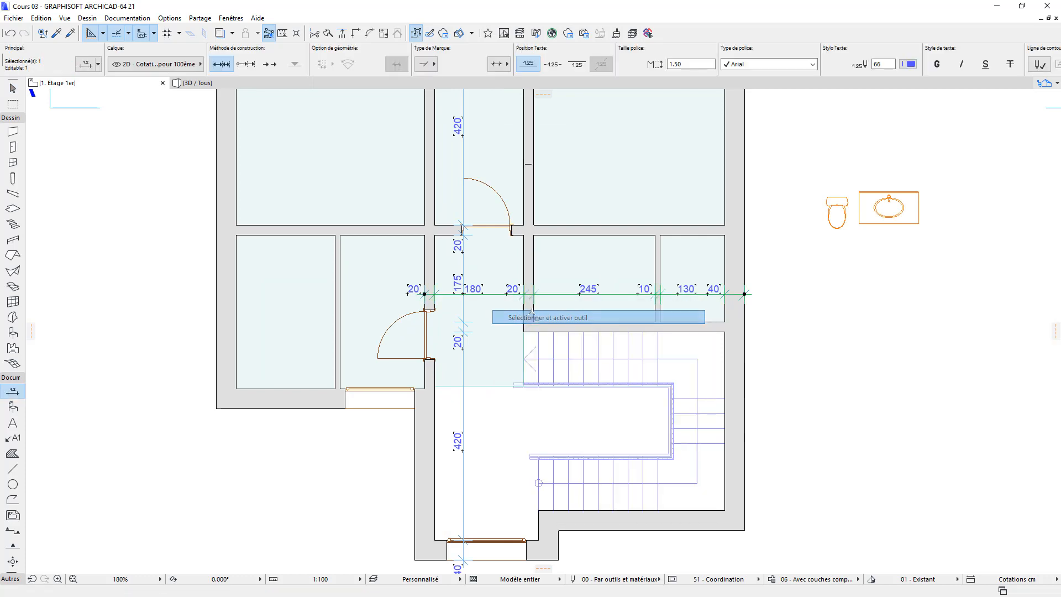
left_click(339, 272, "ctrl")
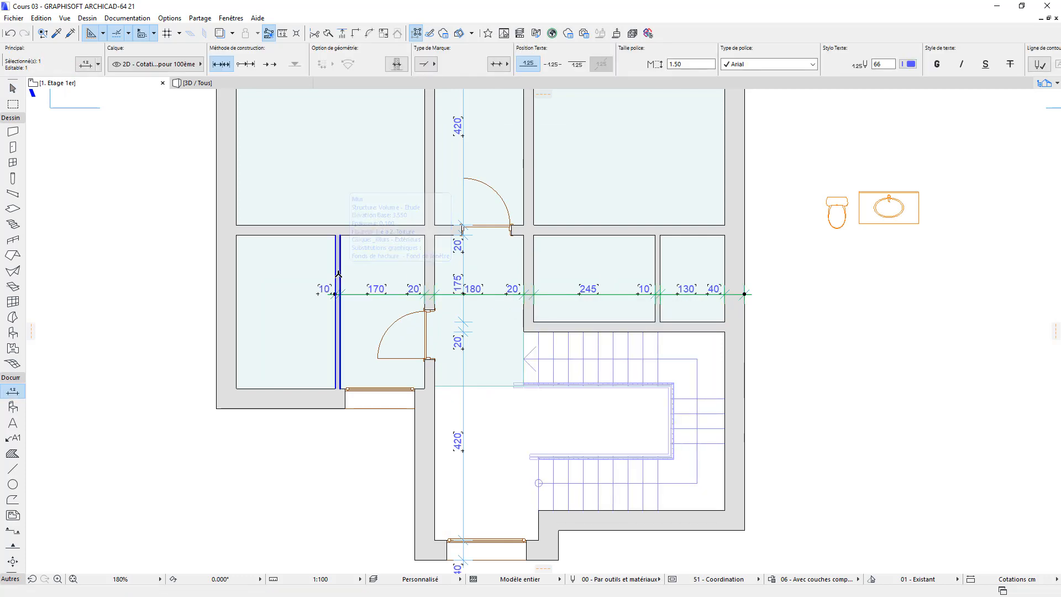
left_click(238, 266, "ctrl")
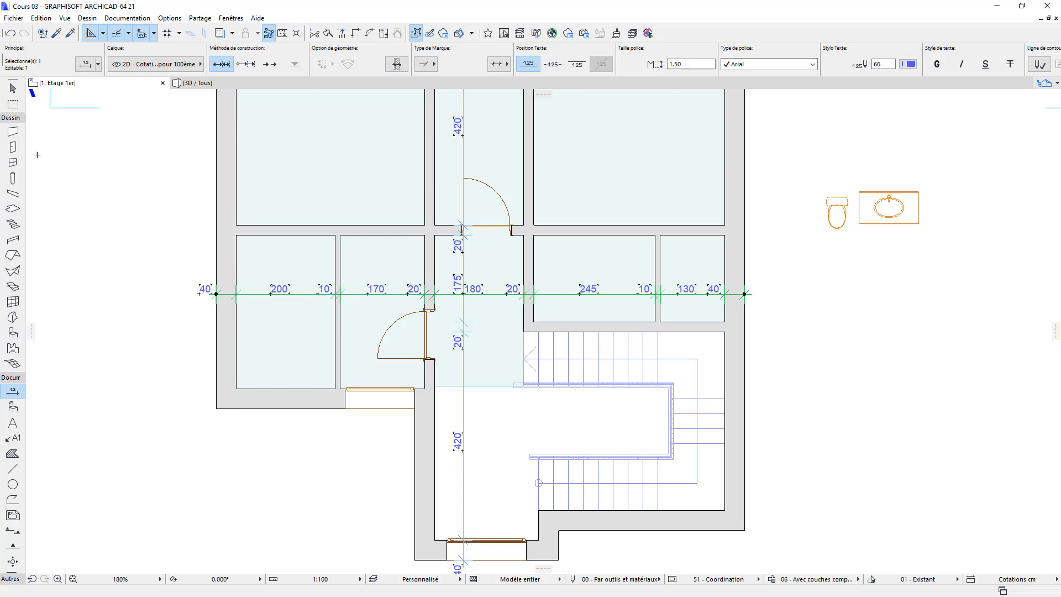
left_click(12, 88)
Widen the window beside the new partition to 1.500 by stretching its edge to the partition's face
scroll(381, 476, "up", 5)
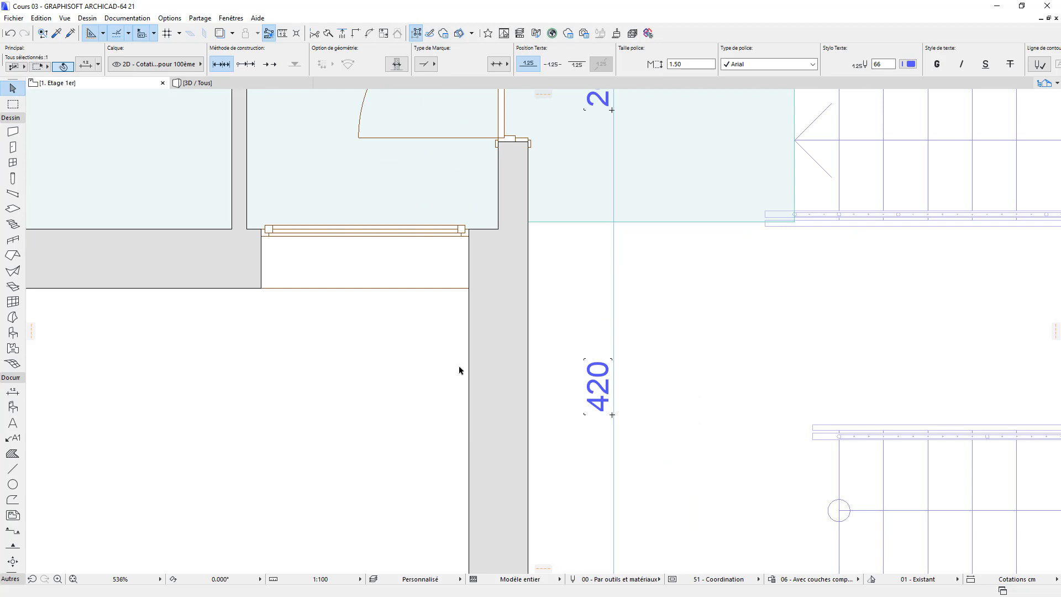
left_click(468, 234)
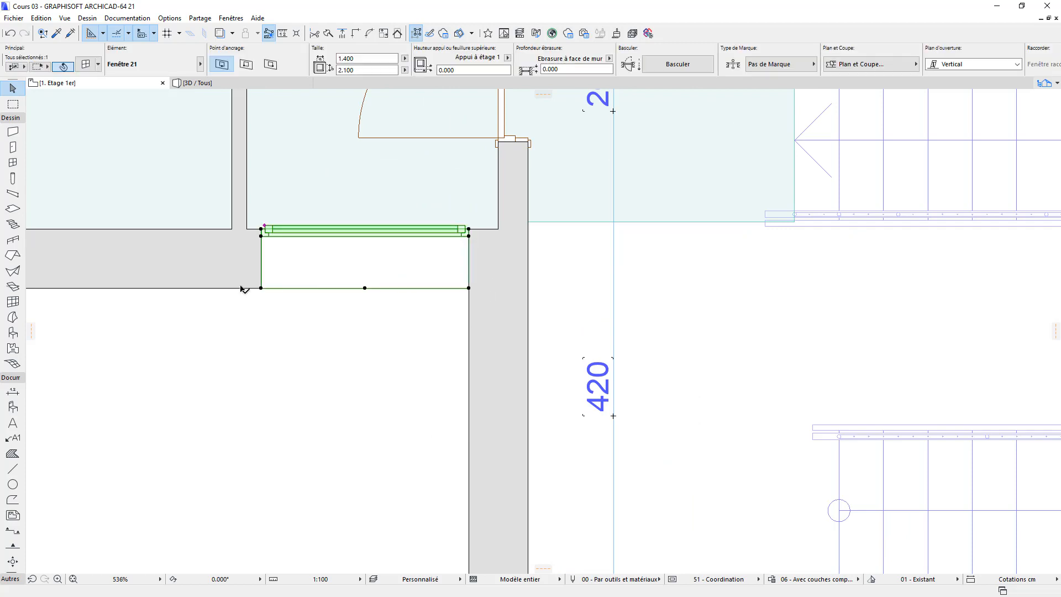
left_click(261, 236)
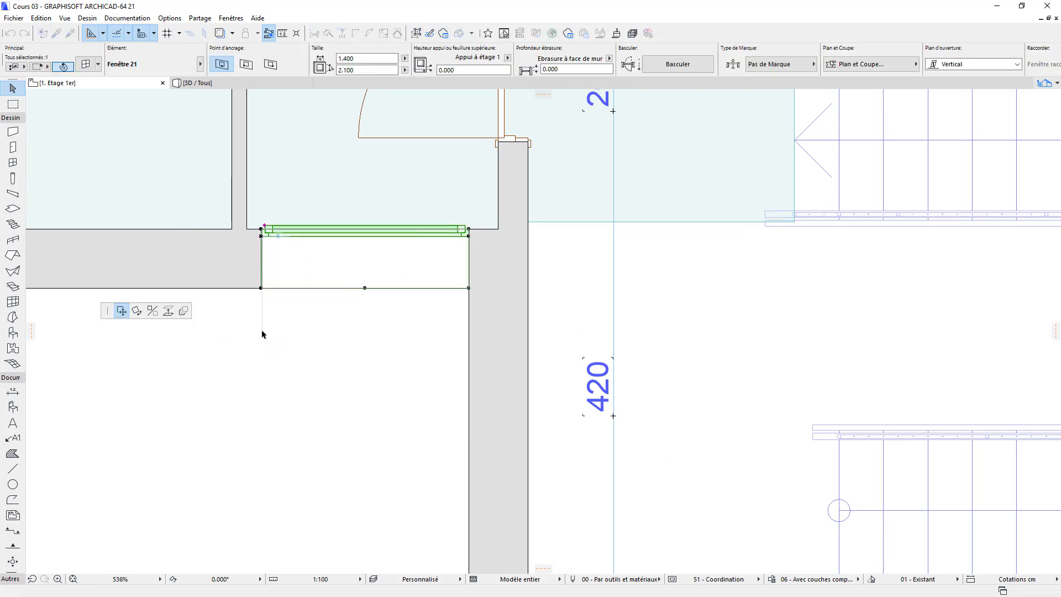
key("Escape")
left_click(261, 288)
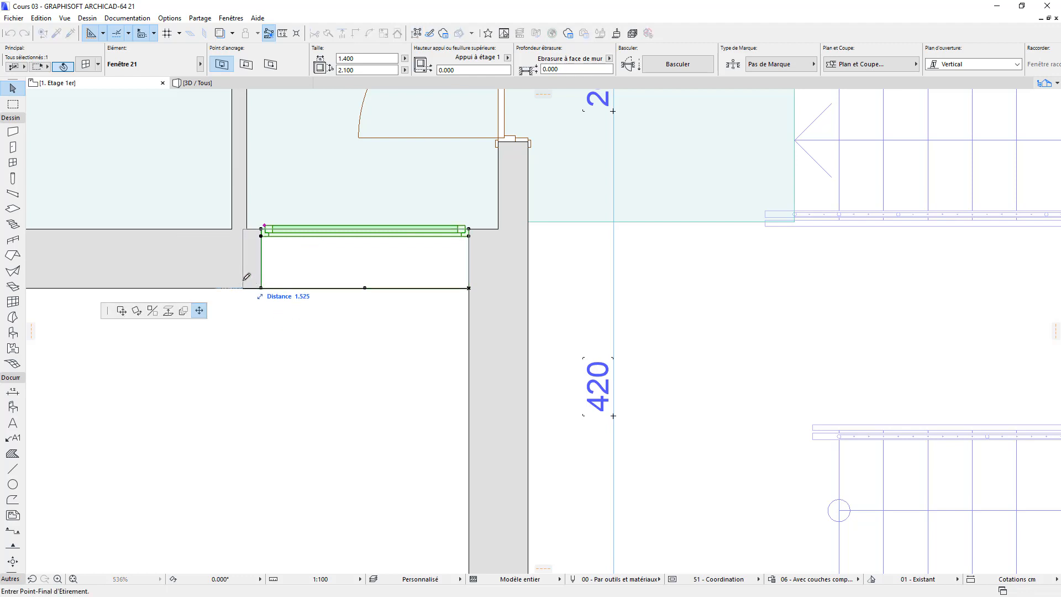
key("Escape")
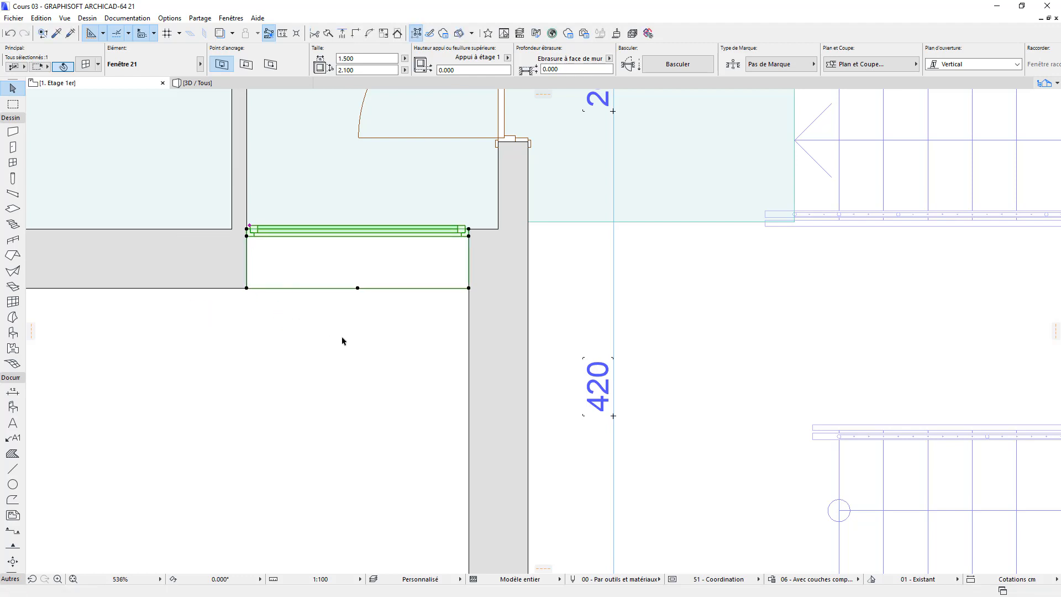
key("Escape")
Place a 1.000 x 2.400 door, using the existing door's settings, in the cross wall between the bedroom and the 170 cm wide room
scroll(343, 338, "down", 4)
scroll(348, 340, "up", 2)
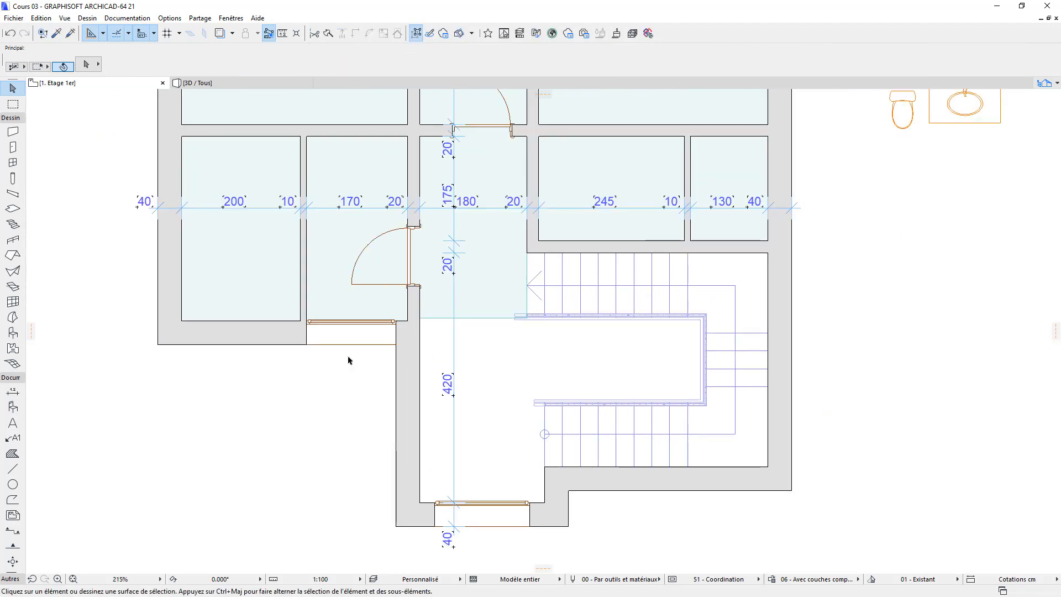
scroll(369, 284, "up", 4)
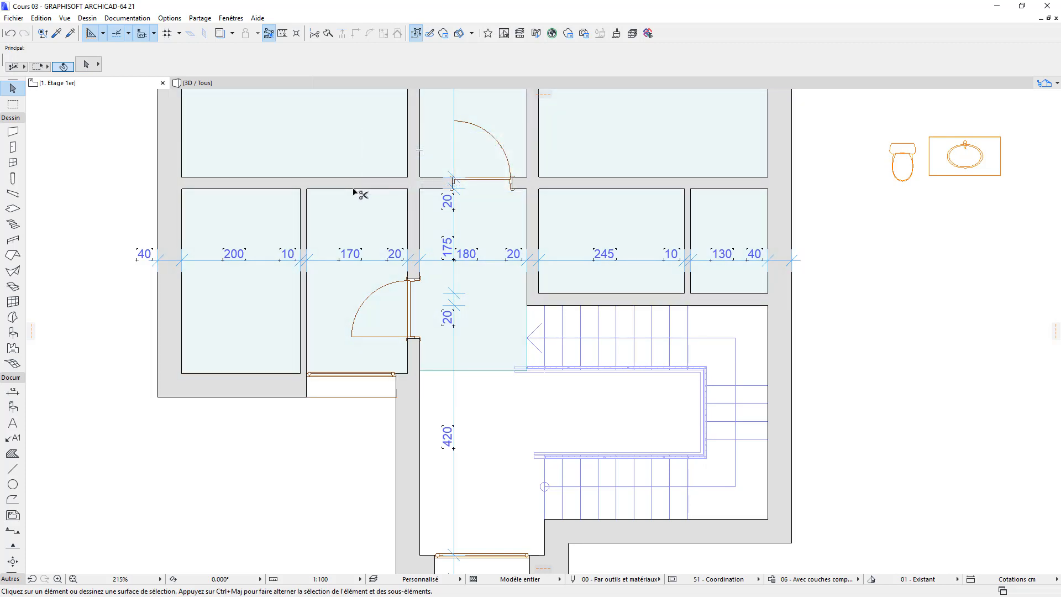
left_click(424, 276, "alt")
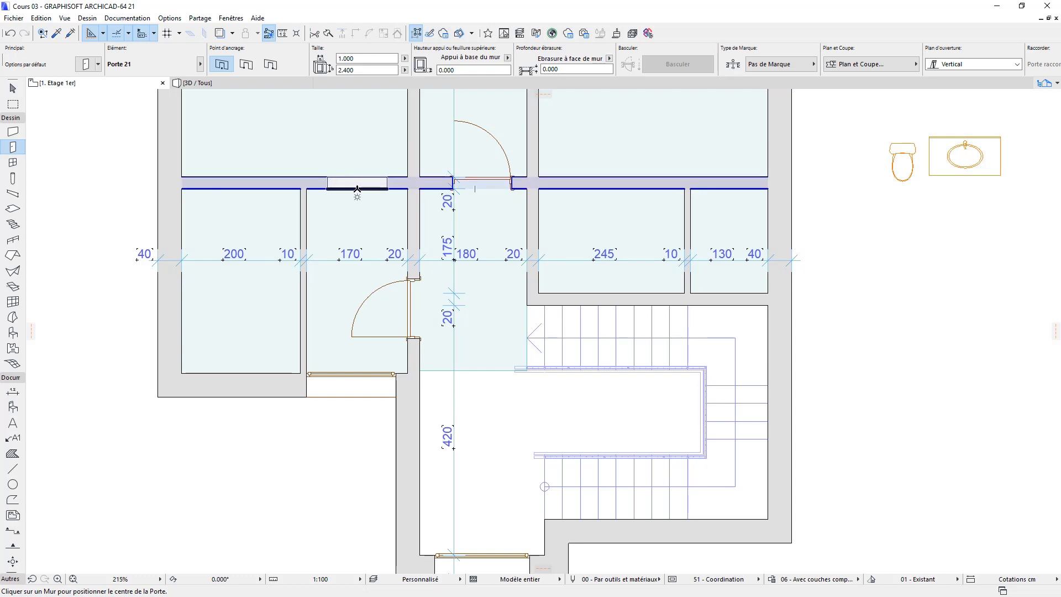
left_click(357, 188)
left_click(383, 119)
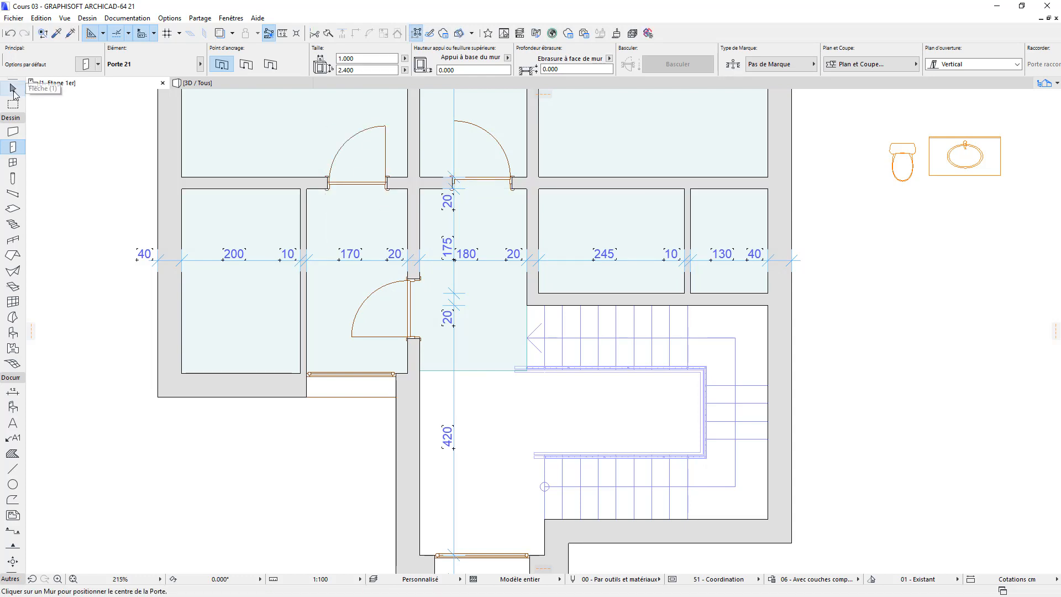
left_click(13, 88)
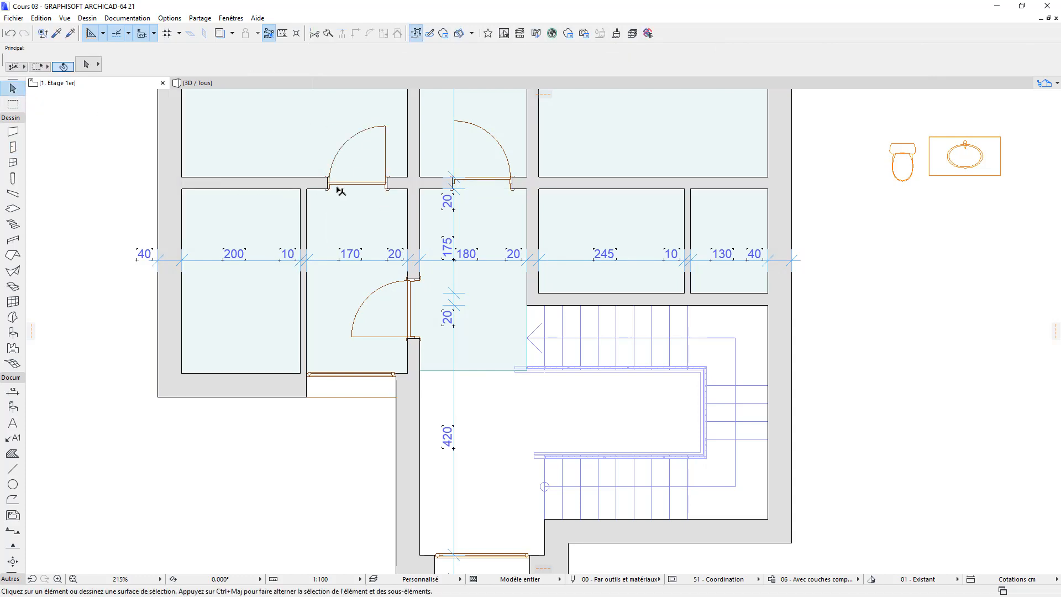
Convert the new door in the bedroom's cross wall into a plain opening (Baie libre)
left_click(385, 191)
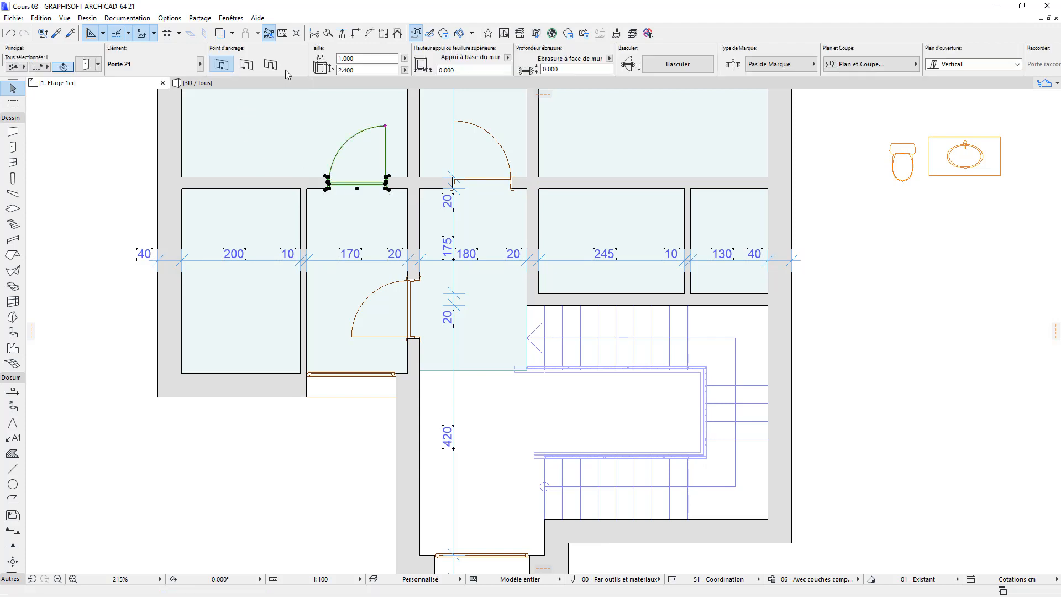
left_click(200, 66)
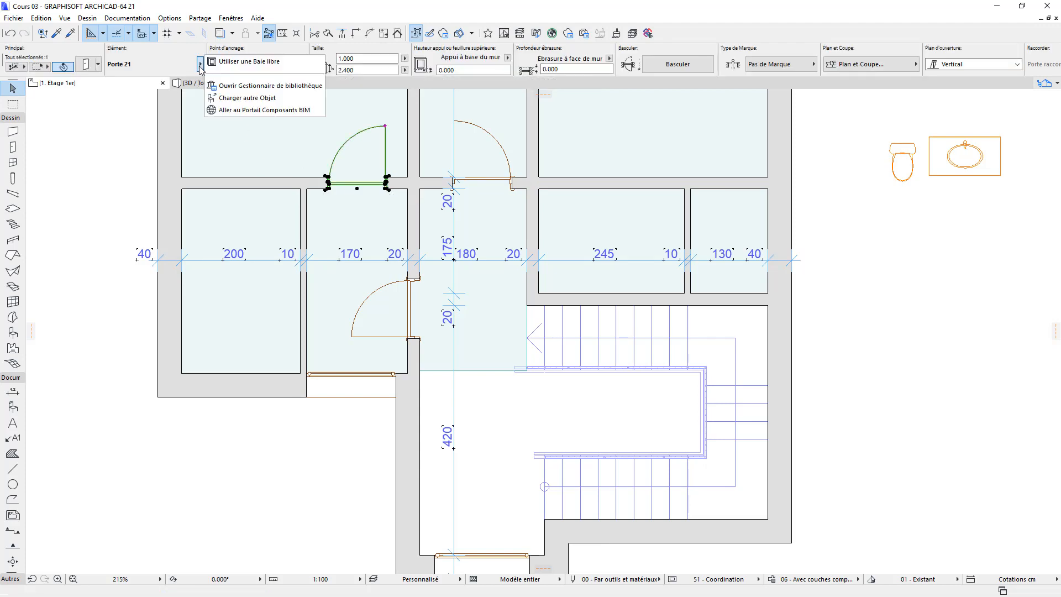
left_click(245, 62)
left_click(514, 303)
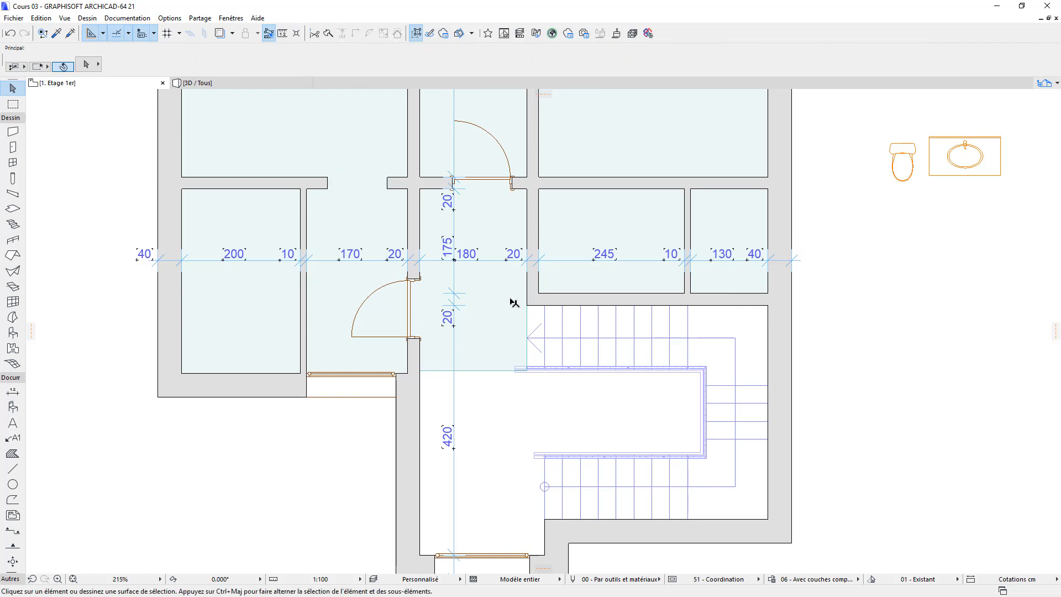
Set the thickness of the thick cross wall between the large main room and the 385 cm wide bedroom to 0.200
scroll(488, 204, "down", 2)
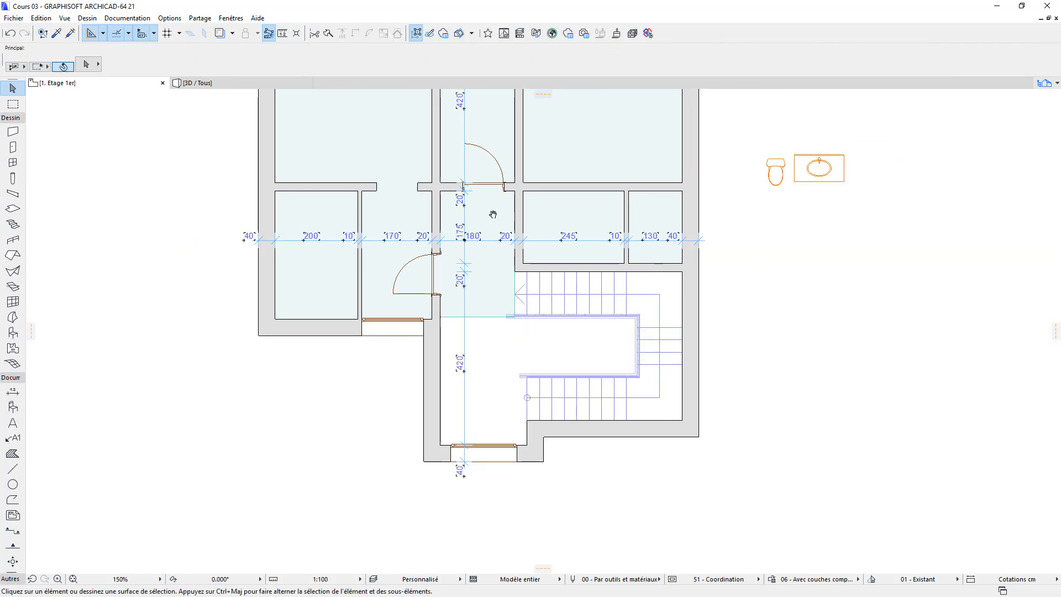
middle_click_drag(490, 215, 498, 366)
scroll(578, 348, "down", 2)
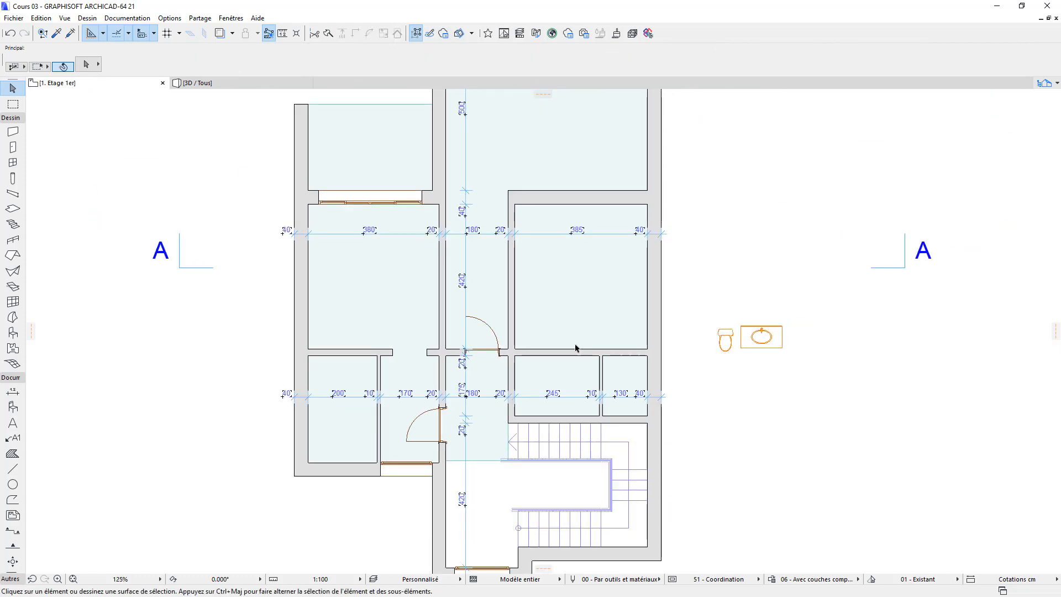
middle_click_drag(458, 178, 455, 227)
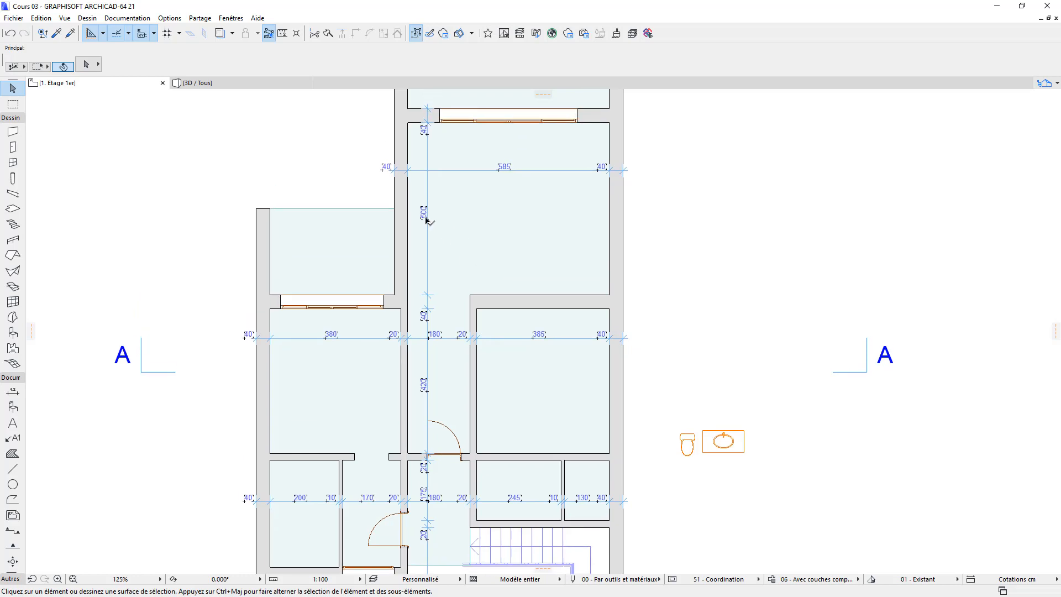
left_click(534, 303)
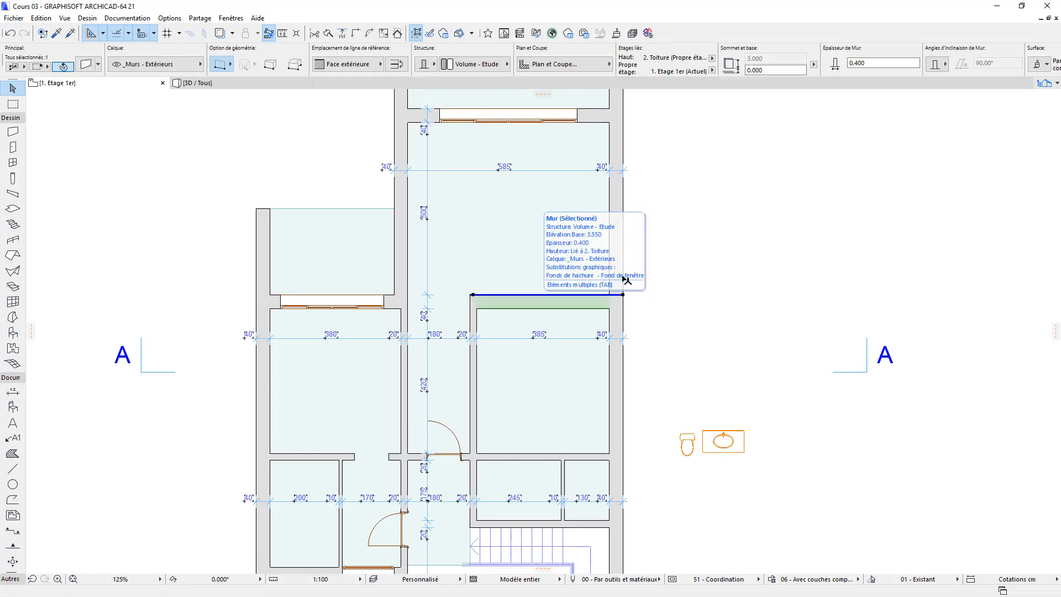
left_click(897, 62)
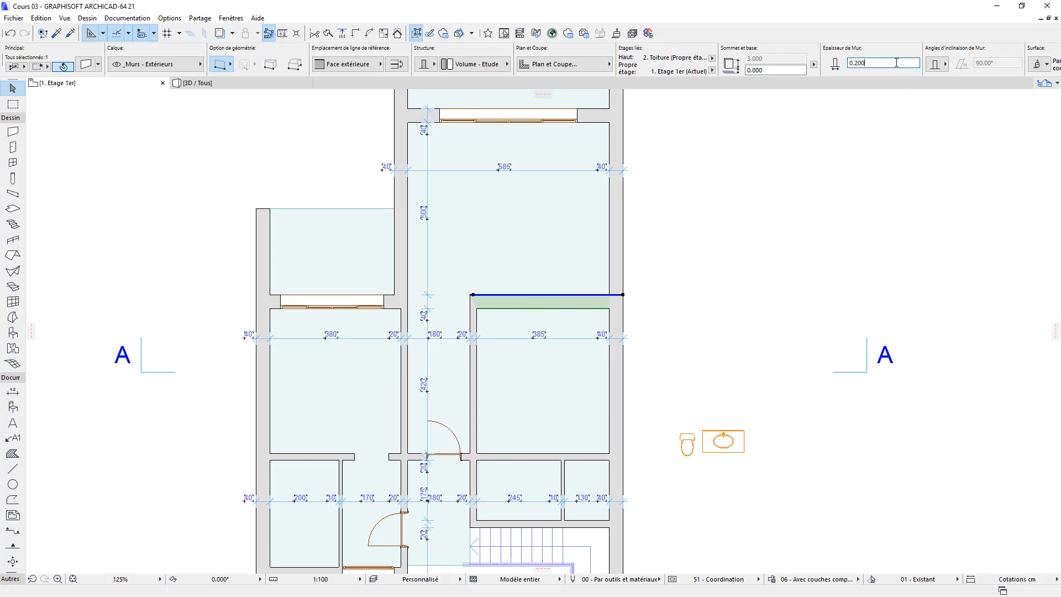
key("Return")
left_click(818, 354)
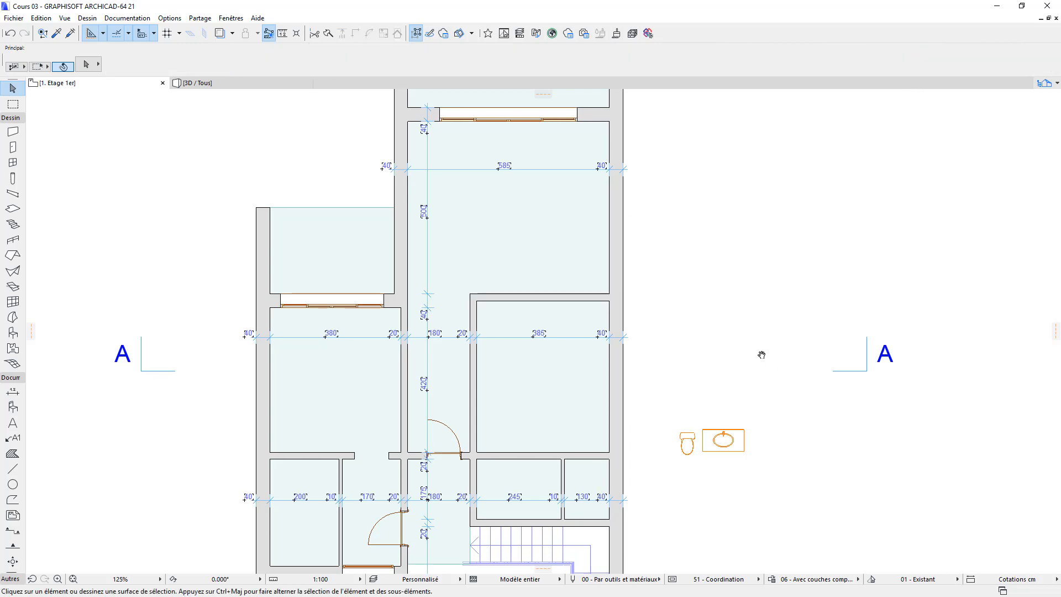
Move the cross wall above the 385 cm wide bedroom 0.200 towards the bedroom, aligning it with the opposite bedroom's window wall face
middle_click_drag(764, 370, 738, 303)
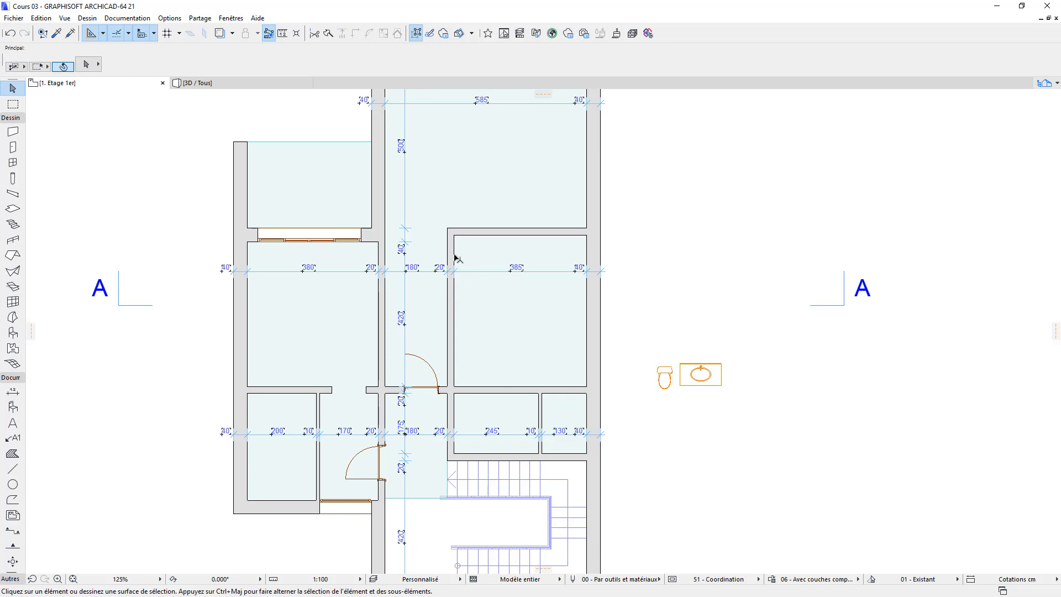
scroll(470, 252, "up", 2)
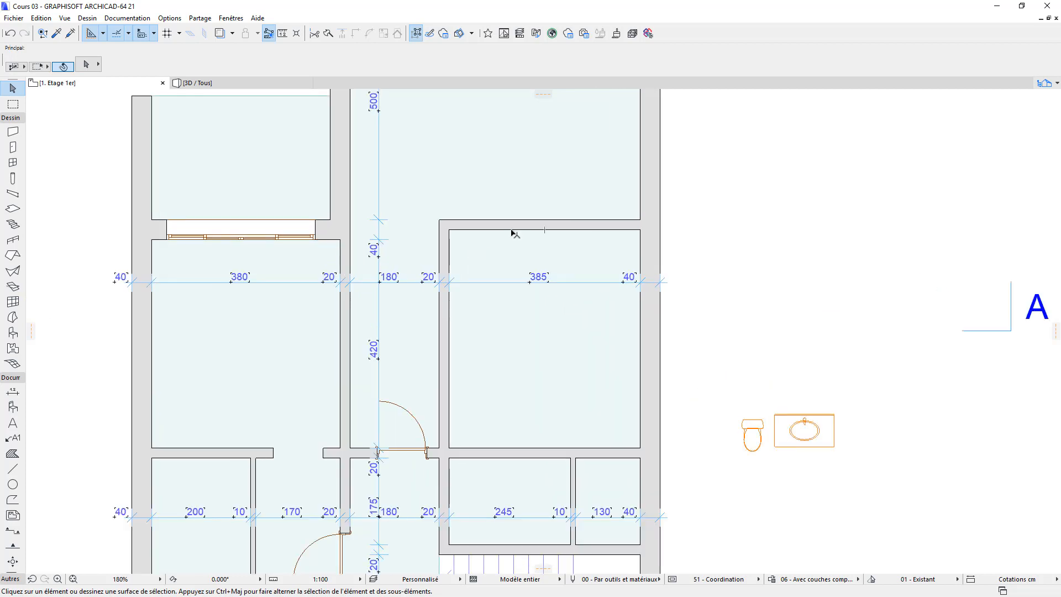
left_click_drag(511, 230, 339, 241)
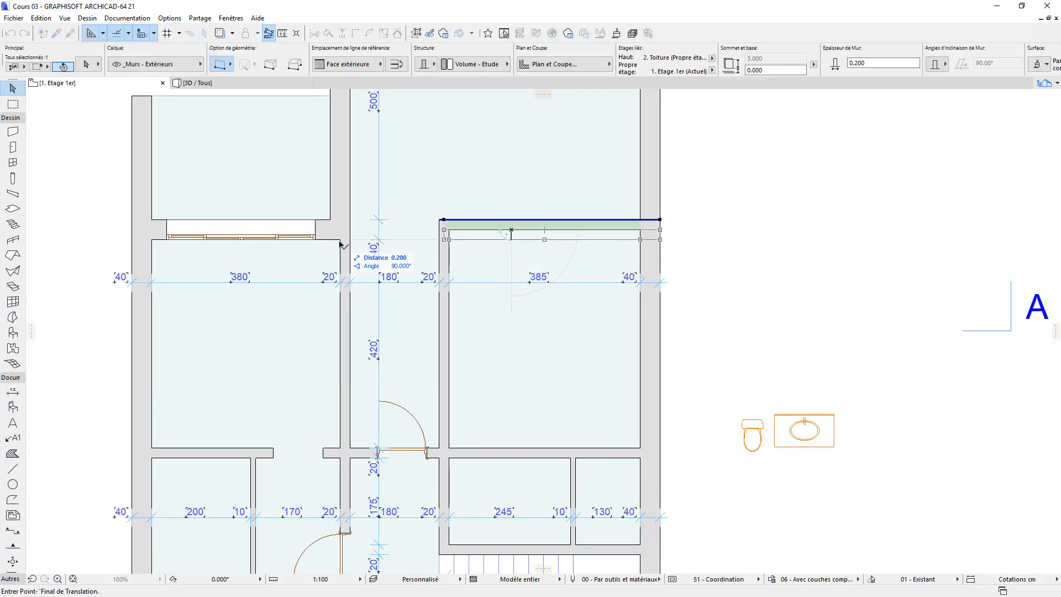
left_click(340, 242)
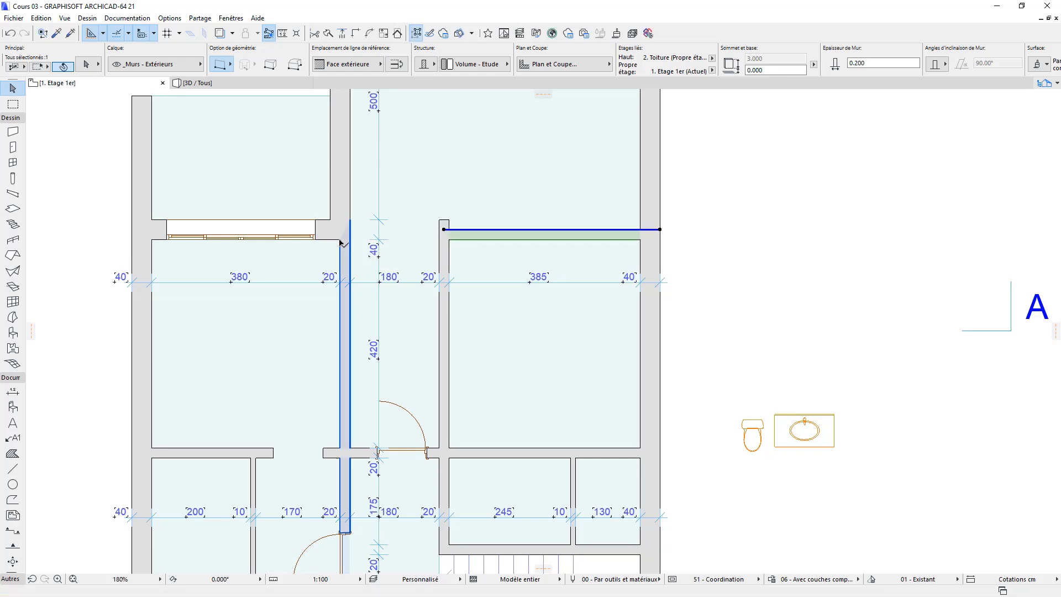
Join the moved cross wall and the long corridor wall into a clean corner, trimming the protruding wall end
left_click(443, 227, "shift")
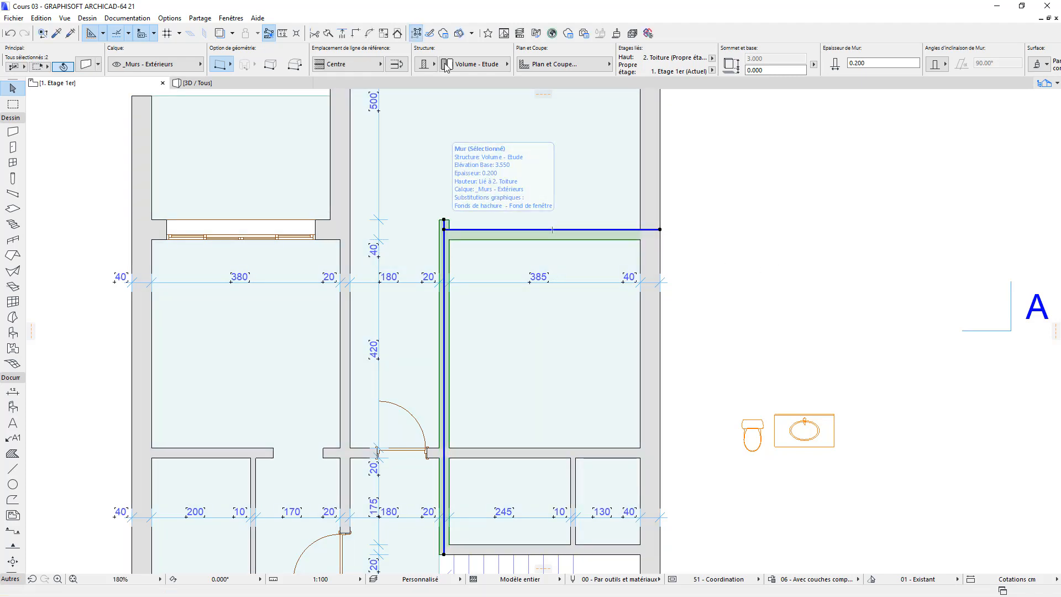
left_click(355, 33)
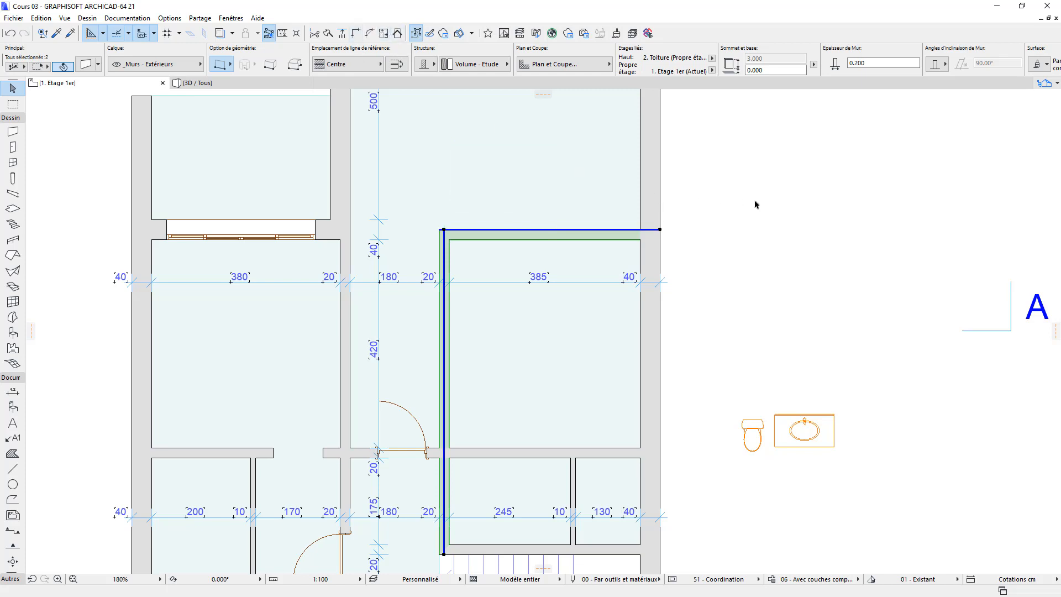
left_click(756, 204)
Move the vertical dimension chain from the corridor into the 385 cm wide bedroom
scroll(538, 269, "down", 1)
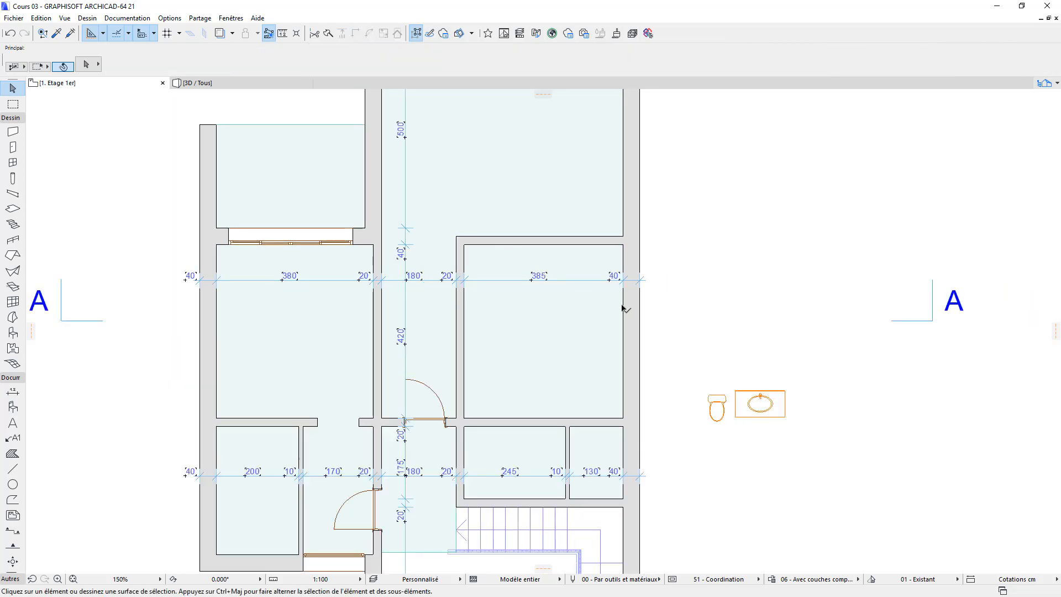
middle_click_drag(621, 304, 600, 267)
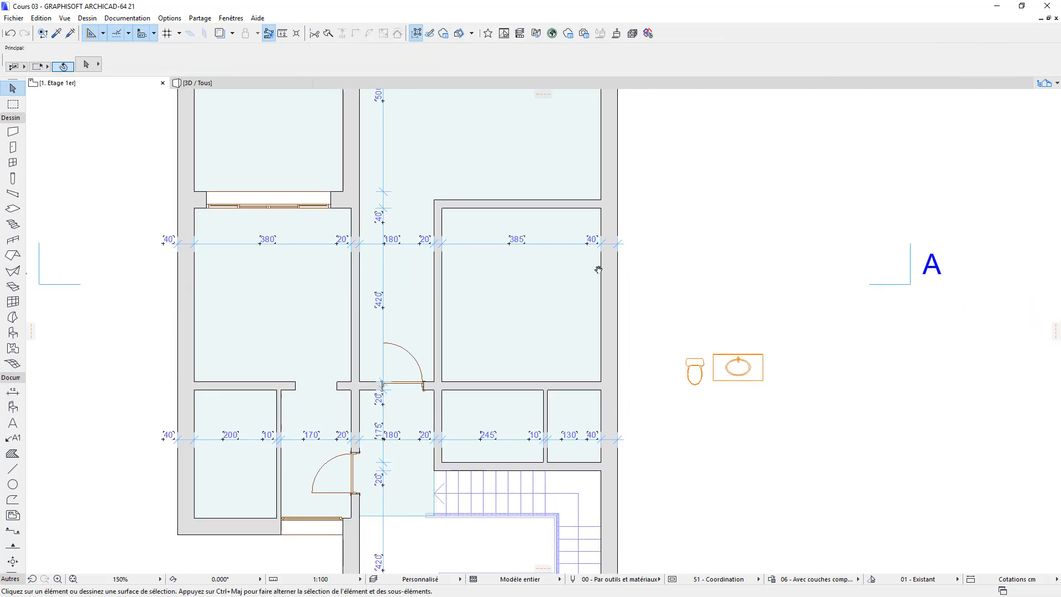
left_click(384, 174)
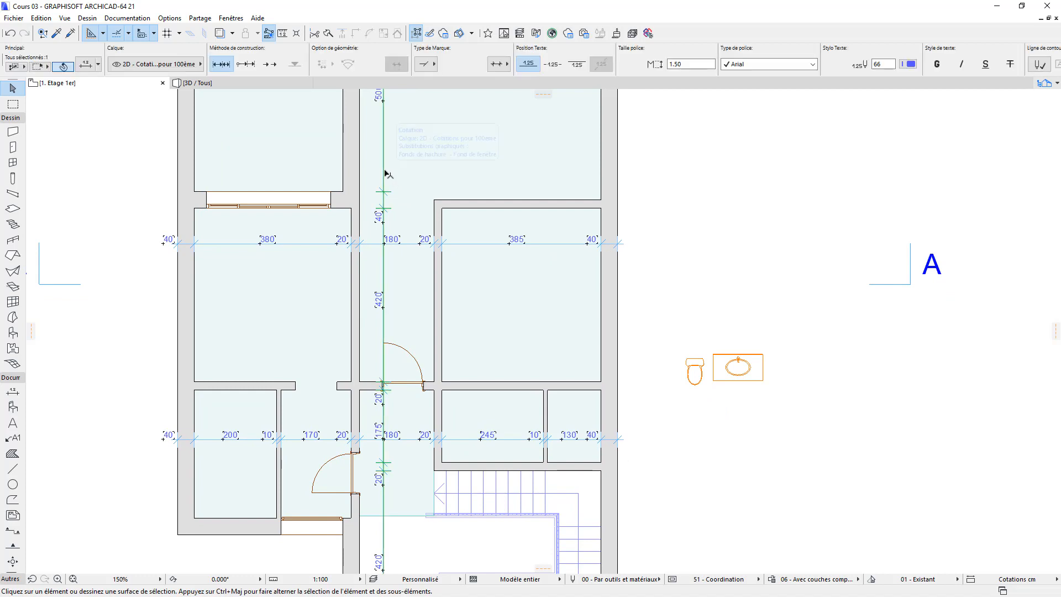
left_click_drag(385, 174, 463, 171)
Add the moved cross wall's faces to the vertical dimension chain and remove the obsolete point at the wall's former position
right_click(464, 171)
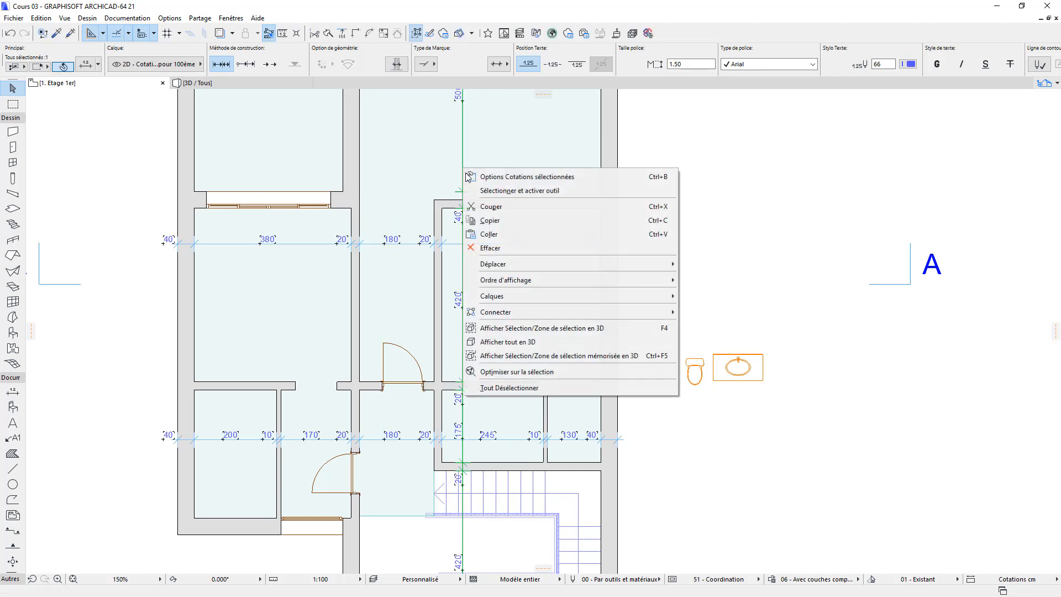
left_click(497, 190)
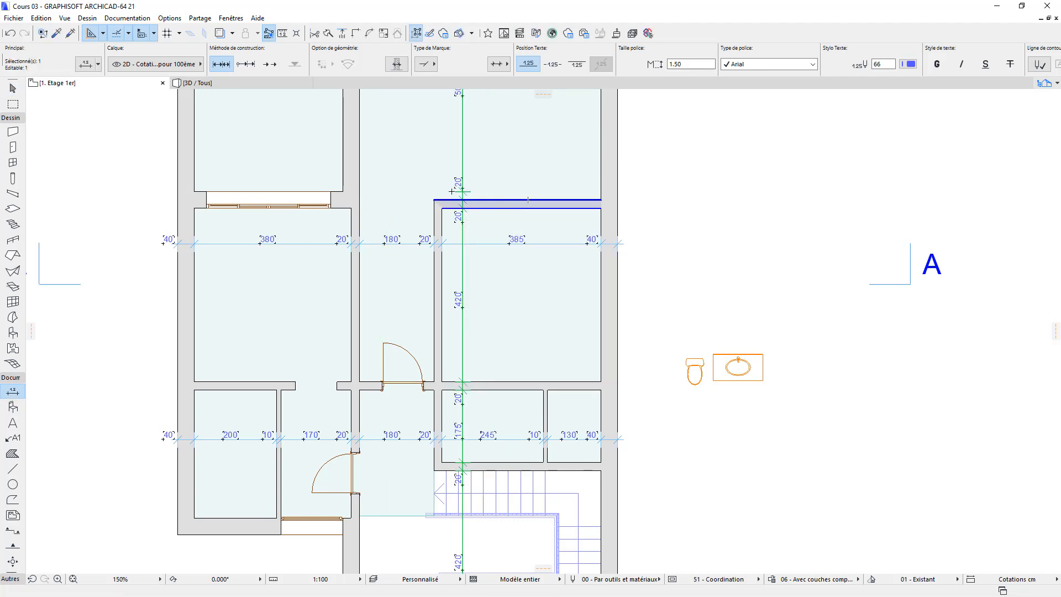
left_click(12, 88)
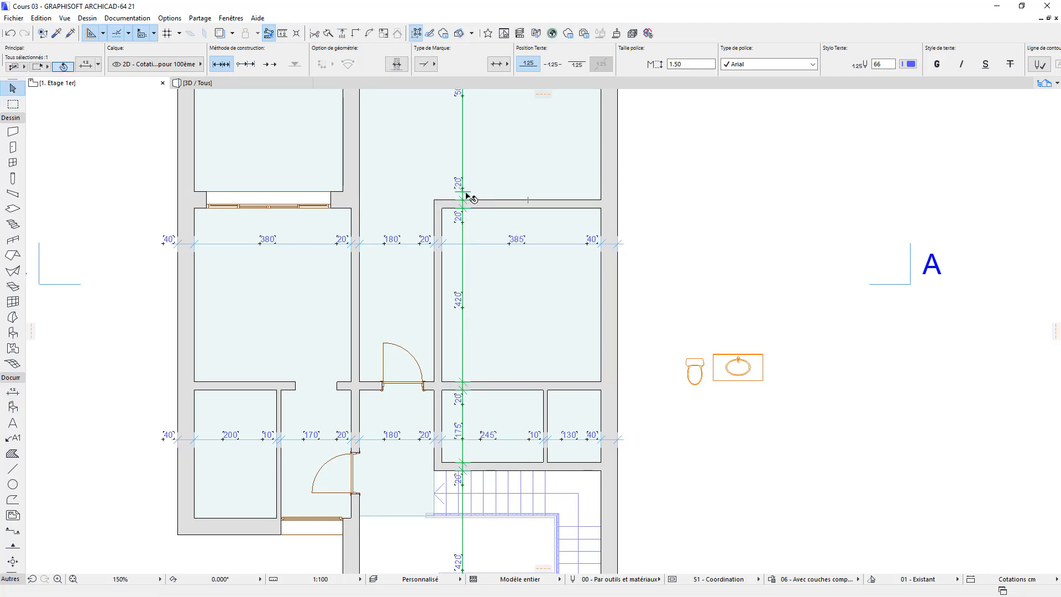
left_click(667, 197)
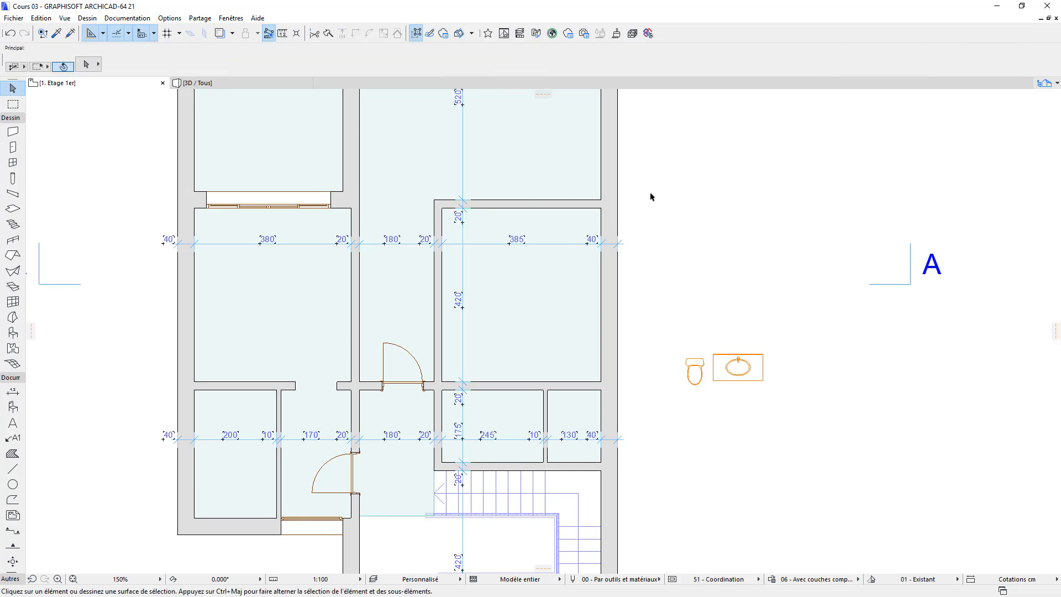
Dimension the 380 cm wide side of the plan vertically, from the lower outer wall through the bedroom to the terrace's outer edge
middle_click_drag(650, 197, 655, 319)
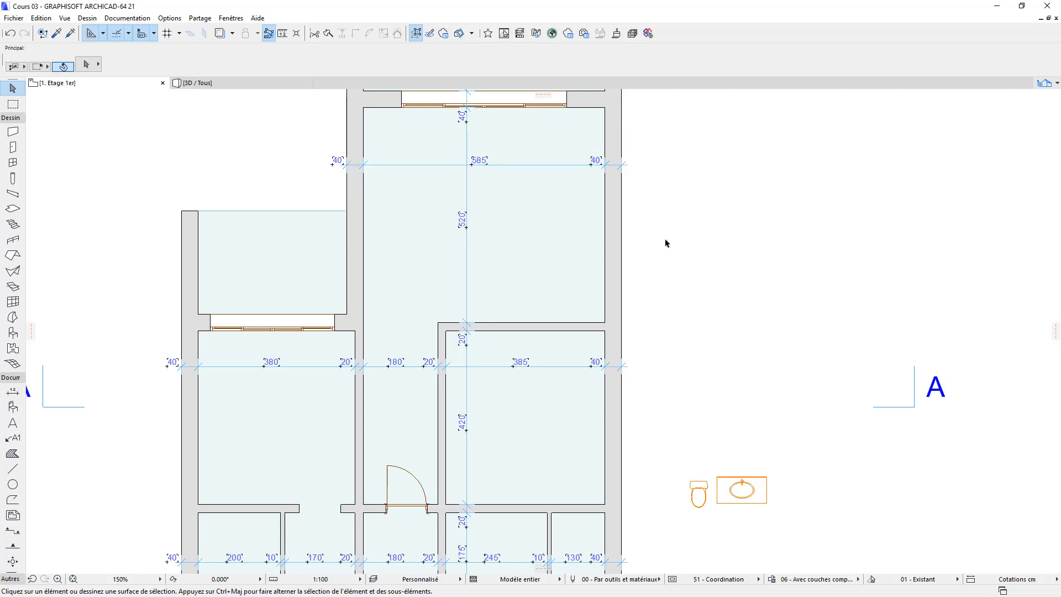
scroll(659, 253, "down", 4)
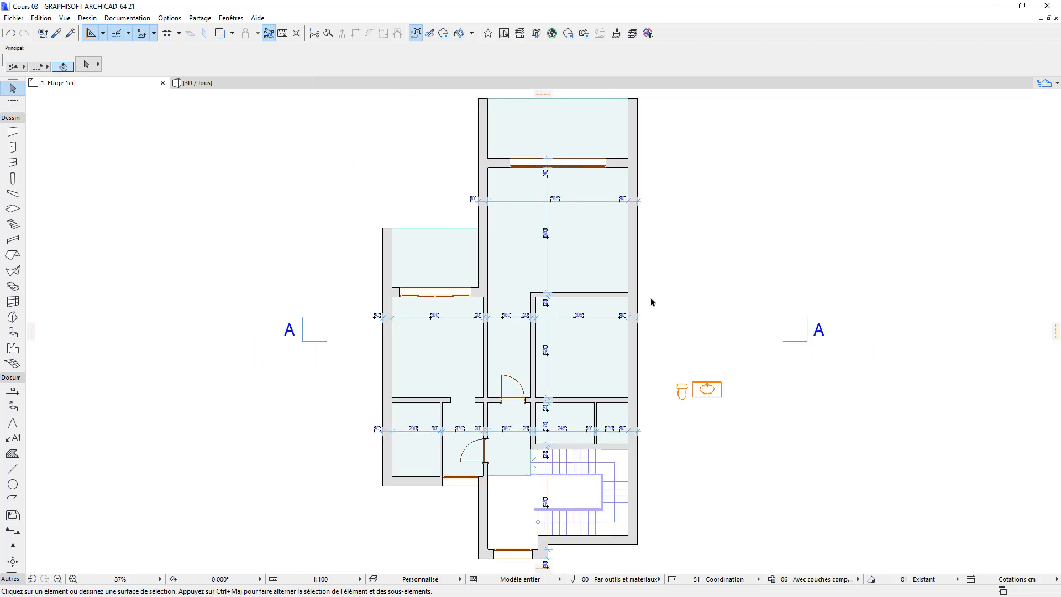
middle_click_drag(655, 352, 635, 360)
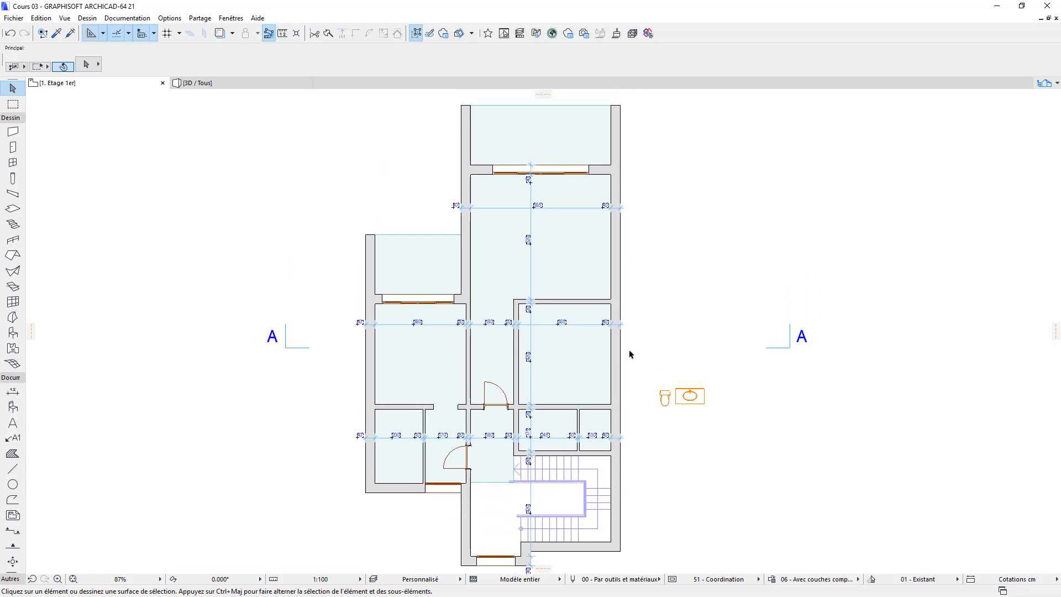
middle_click_drag(549, 306, 569, 337)
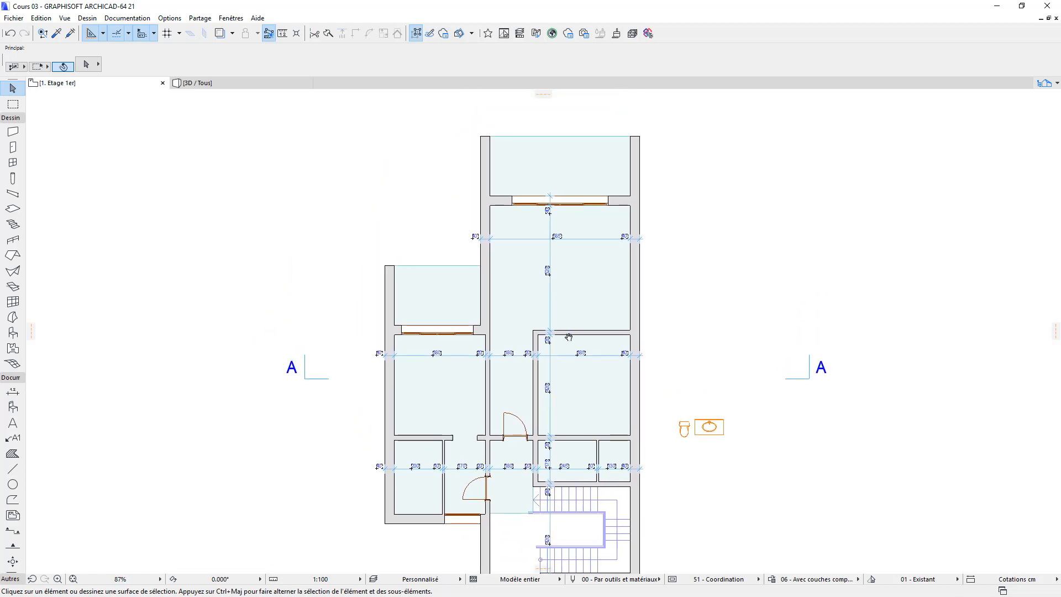
middle_click_drag(502, 334, 536, 273)
scroll(520, 373, "up", 3)
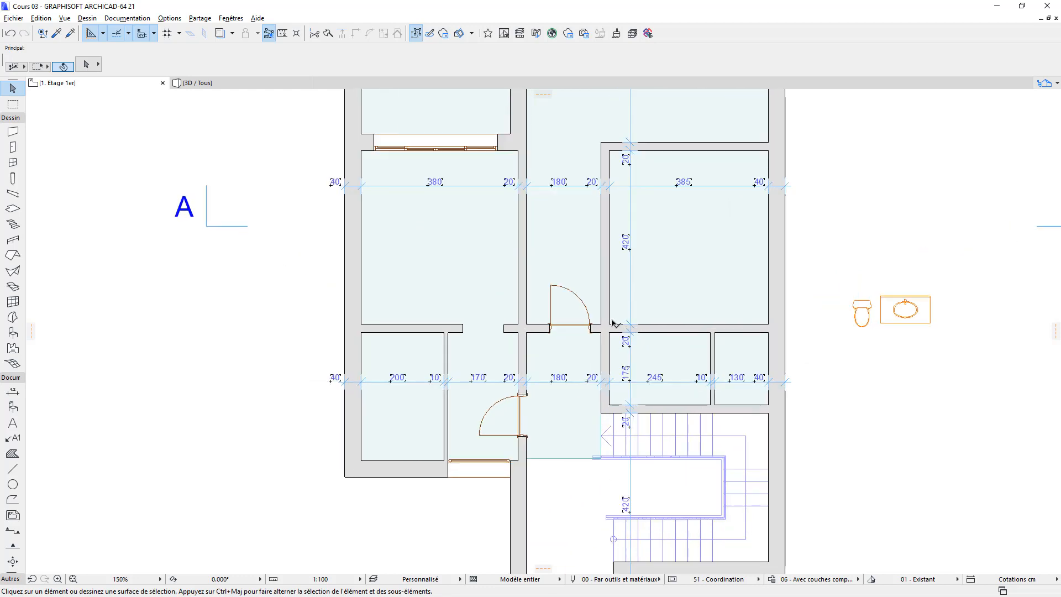
left_click(630, 284, "alt")
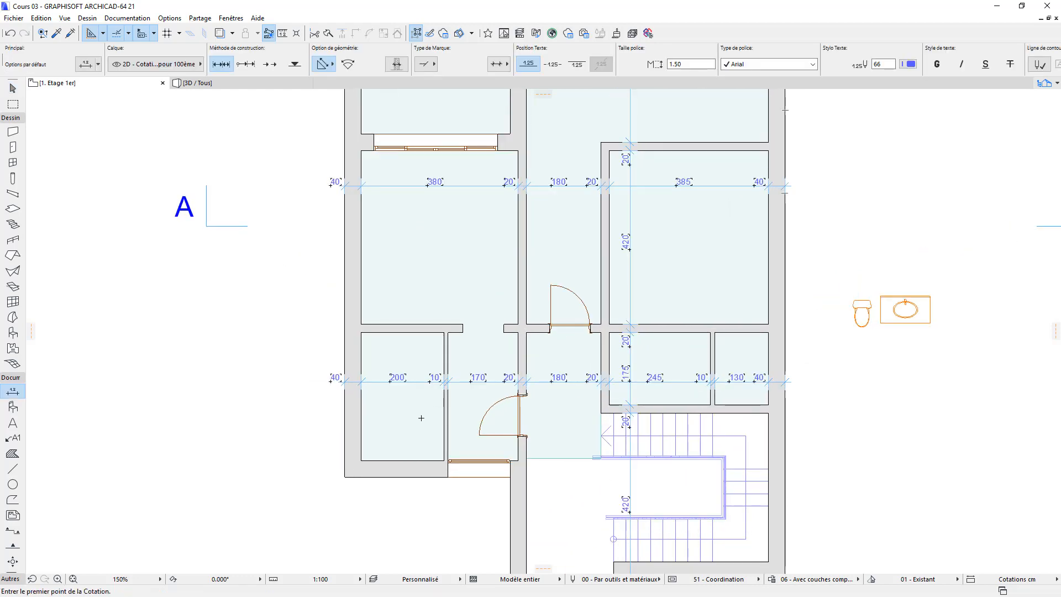
left_click(409, 460)
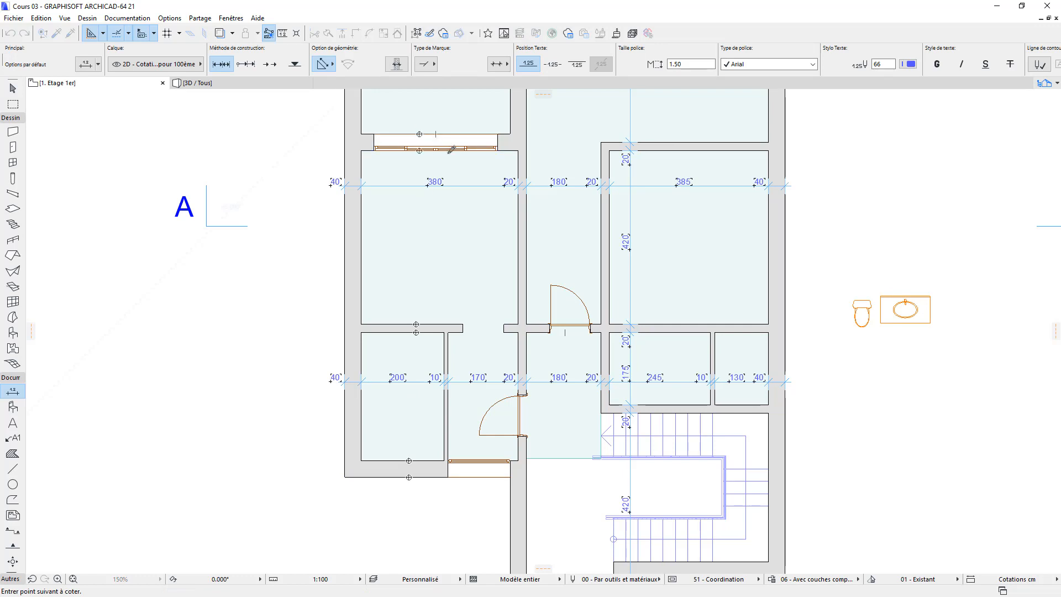
middle_click_drag(457, 153, 449, 253)
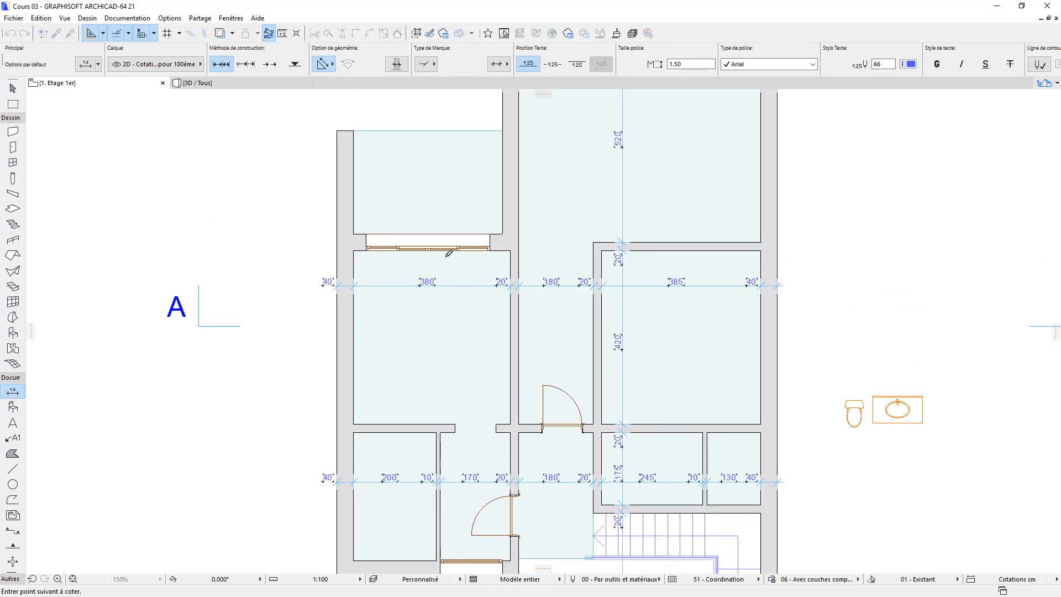
double_click(400, 202)
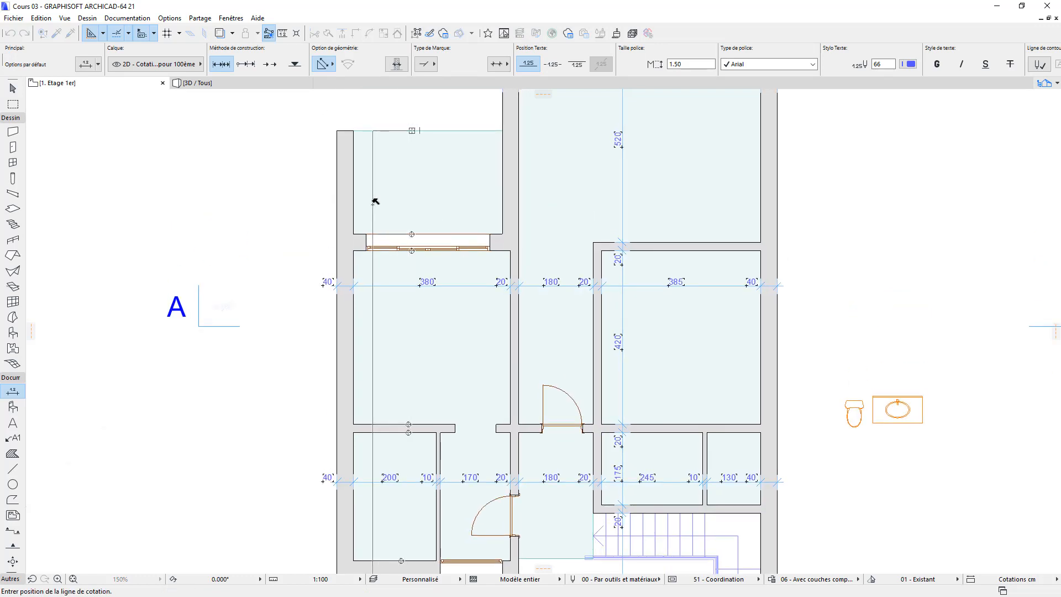
left_click(414, 201)
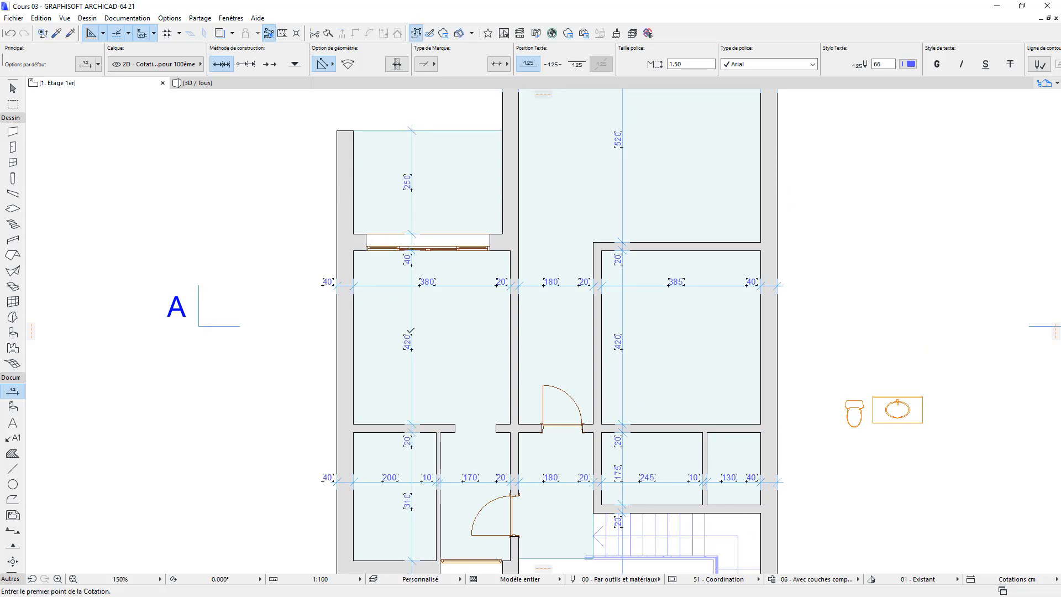
Extend the main room's vertical dimension chain to the outer edge of the upper terrace
scroll(583, 317, "down", 2)
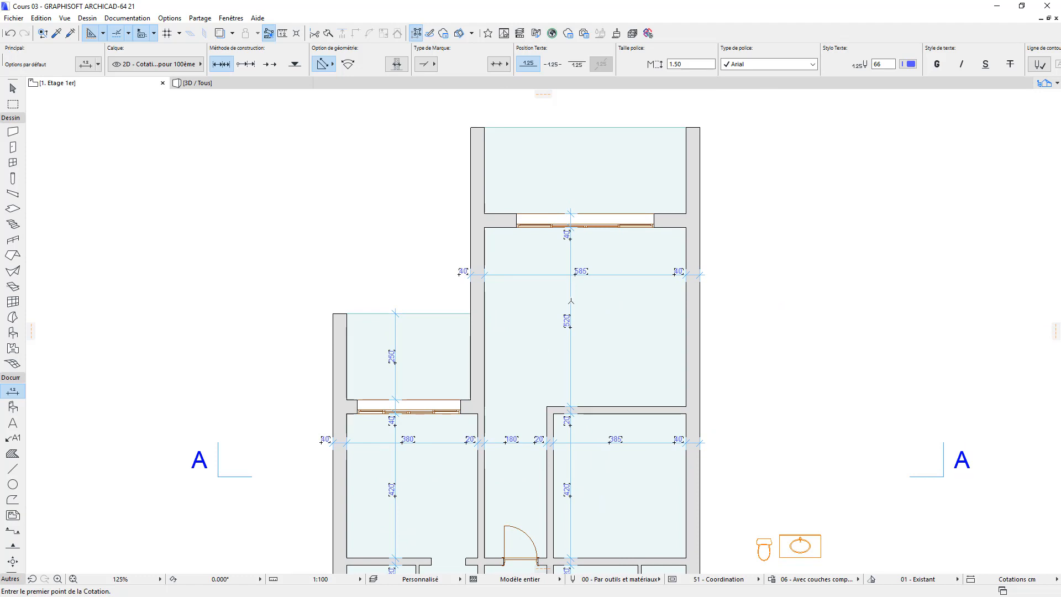
right_click(571, 299)
left_click(637, 319)
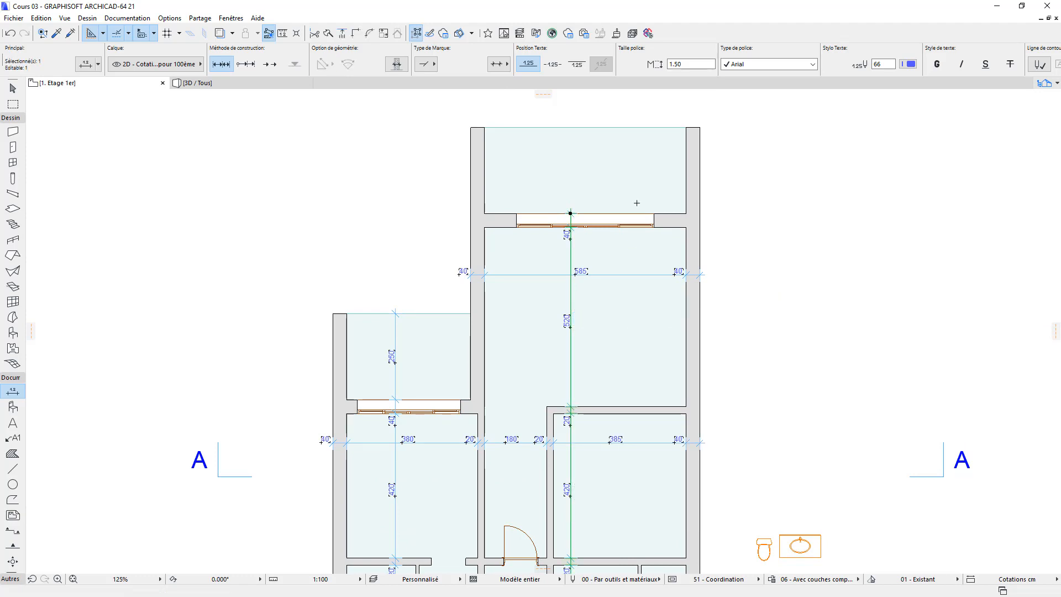
left_click(622, 128)
Mirror a copy of the 200 cm wide room's partition about a diagonal axis from the room's lower outer corner and trim the overhanging end
middle_click_drag(715, 402, 702, 301)
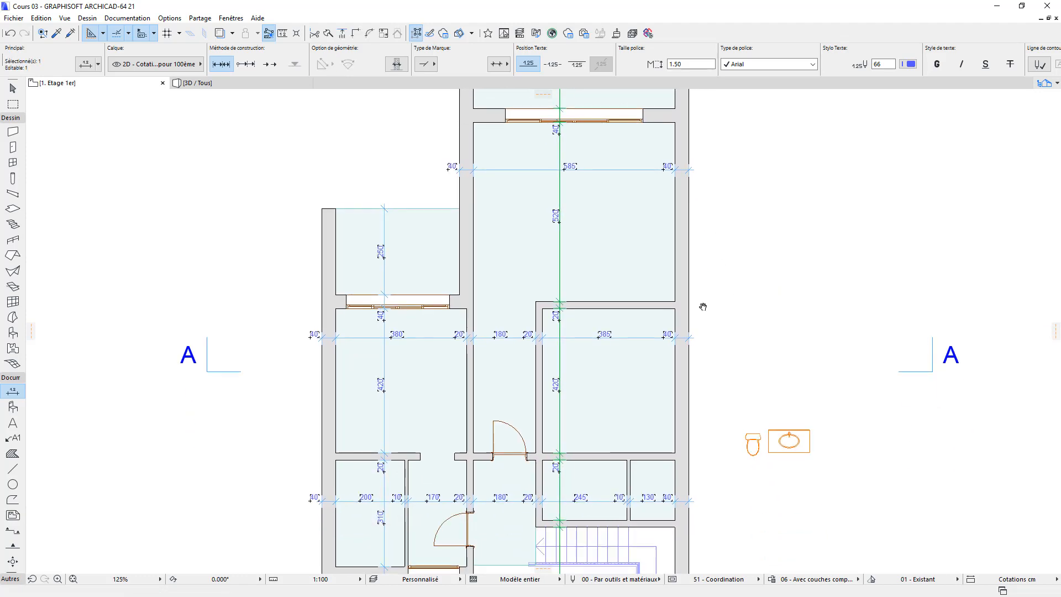
middle_click_drag(693, 343, 673, 269)
scroll(318, 431, "up", 2)
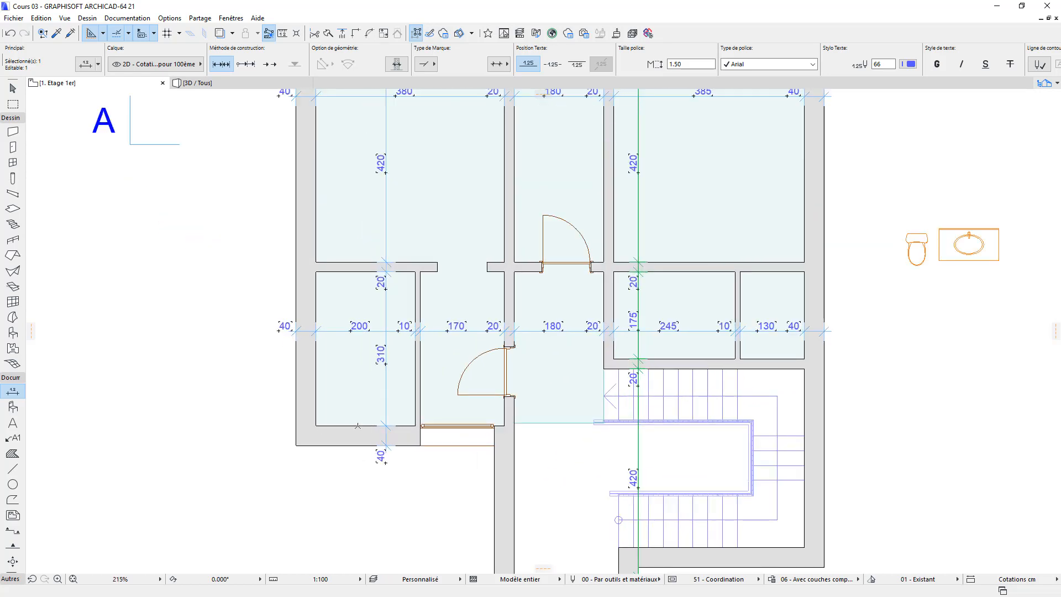
scroll(358, 426, "up", 2)
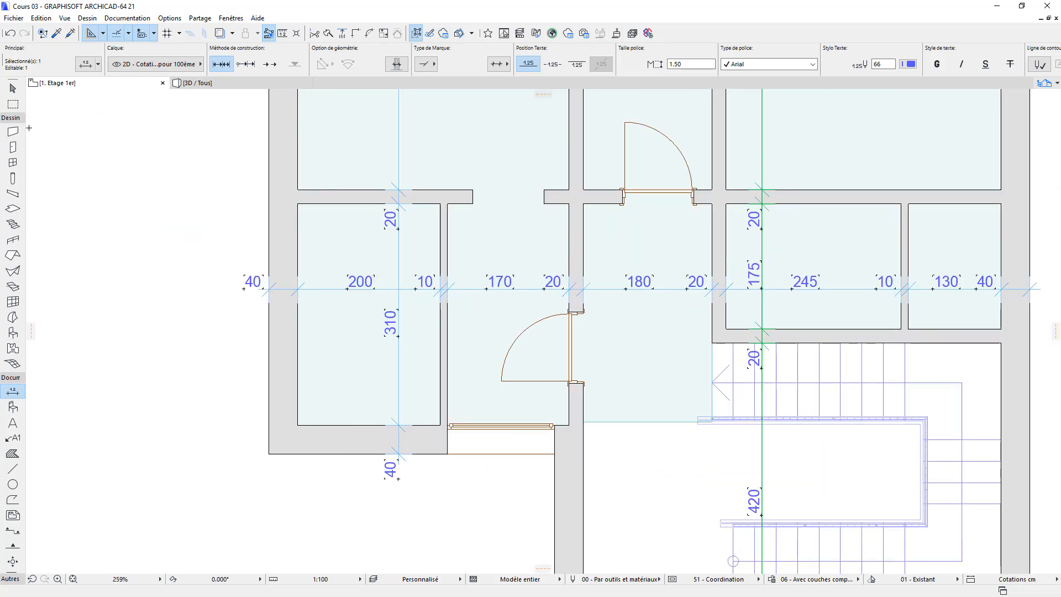
left_click(14, 89)
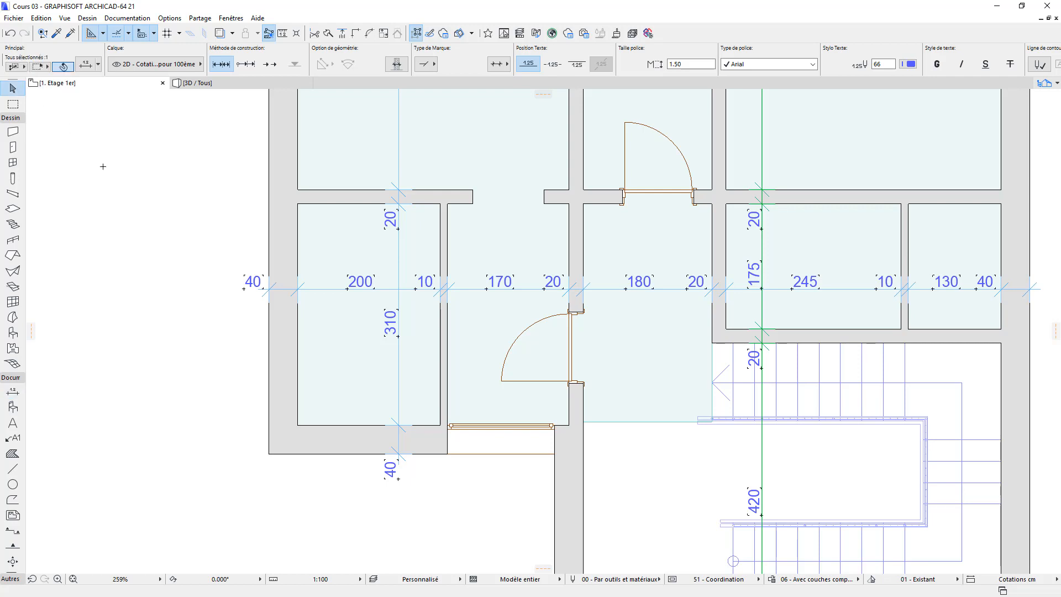
left_click(442, 360)
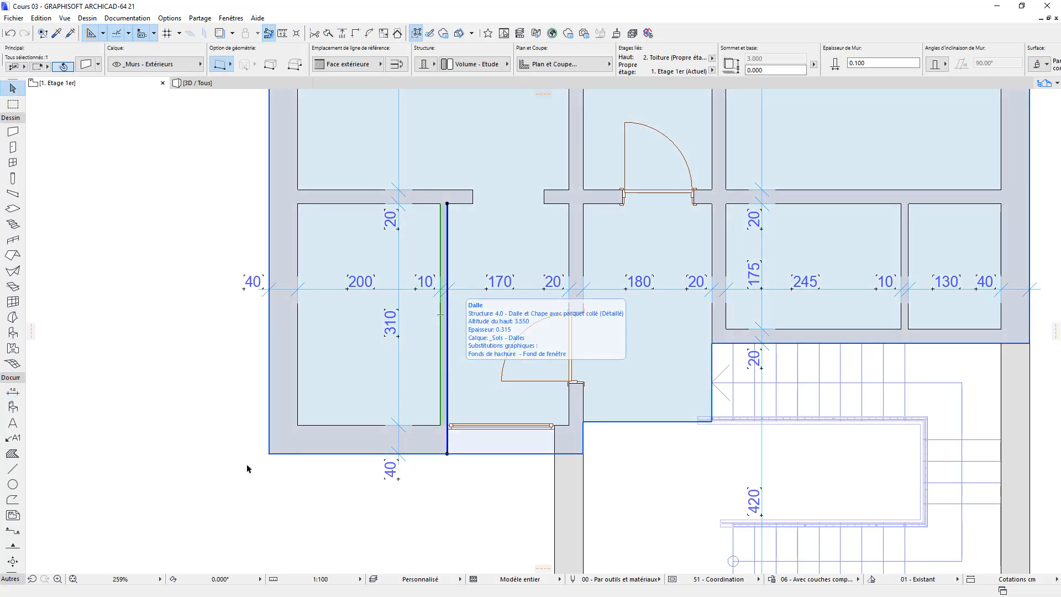
right_click(184, 381)
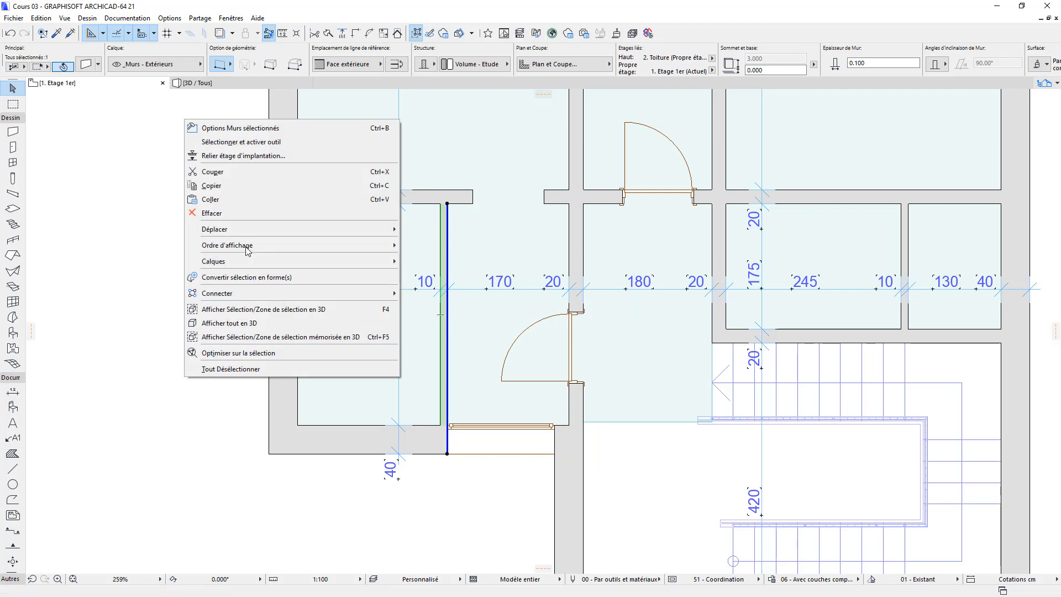
mouse_move(257, 229)
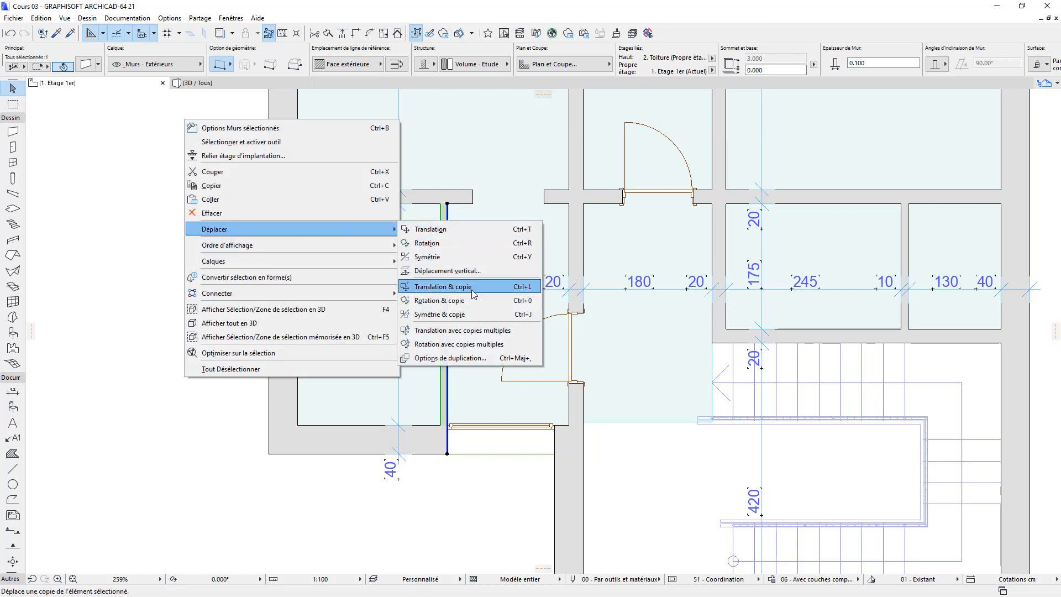
left_click(464, 315)
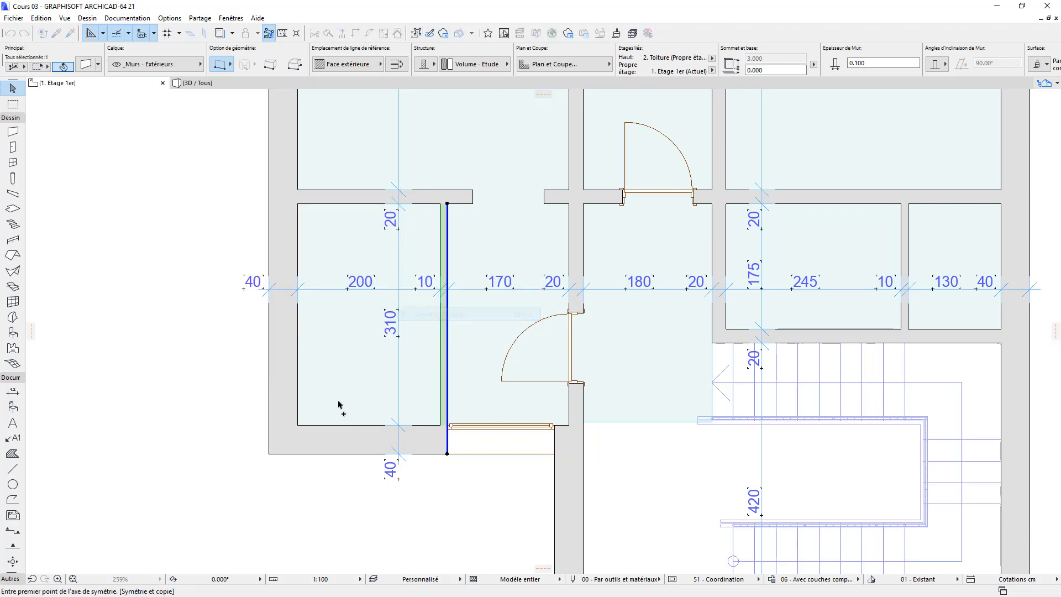
left_click(297, 425)
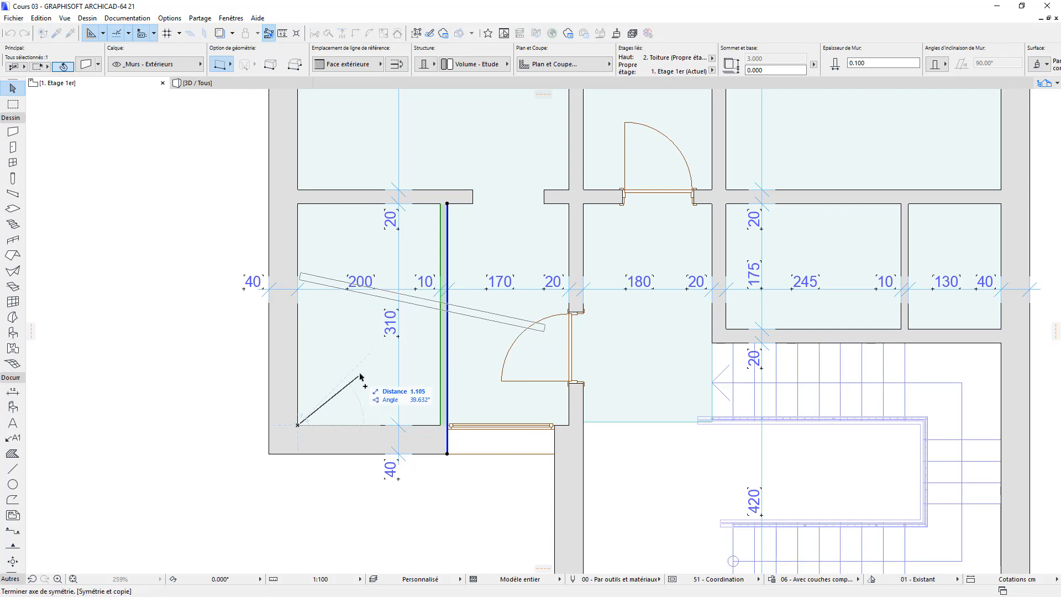
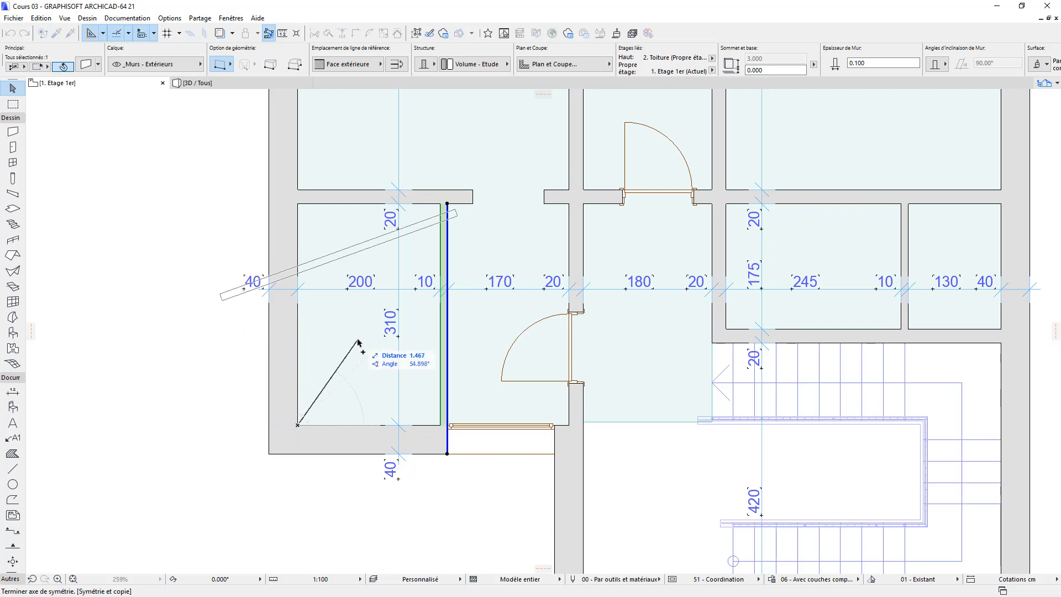
left_click(378, 350)
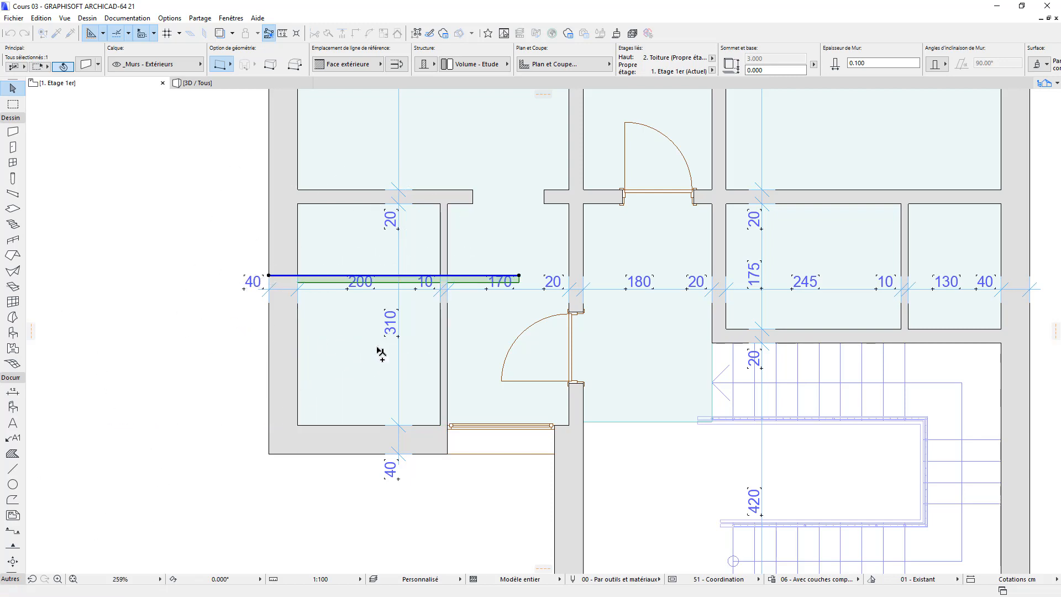
left_click(471, 278, "ctrl")
left_click(210, 222)
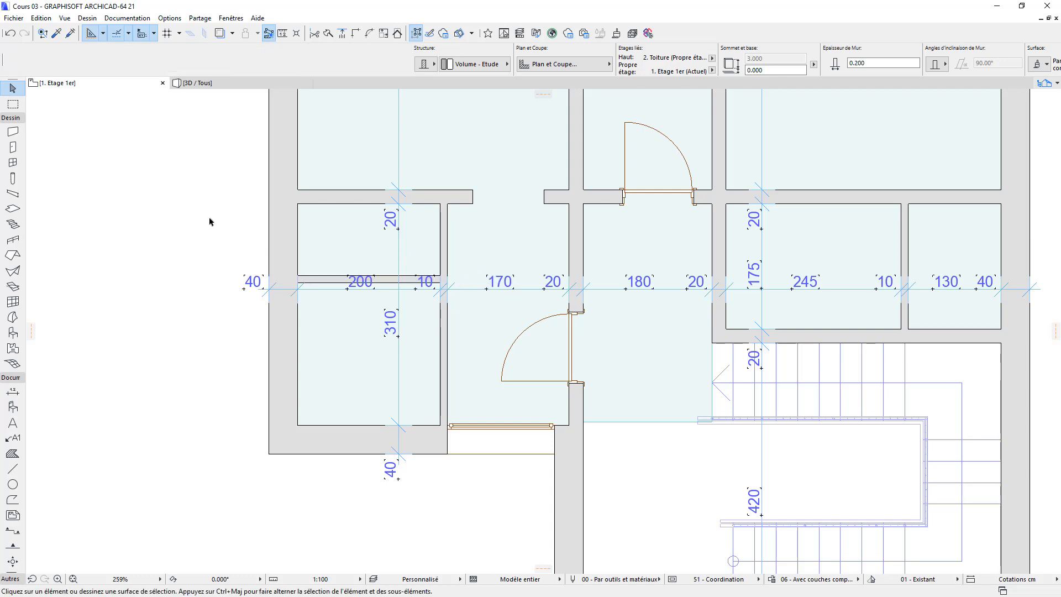
Add both faces of the new horizontal partition to the vertical dimension chain running through the 200 cm wide room
right_click(401, 250)
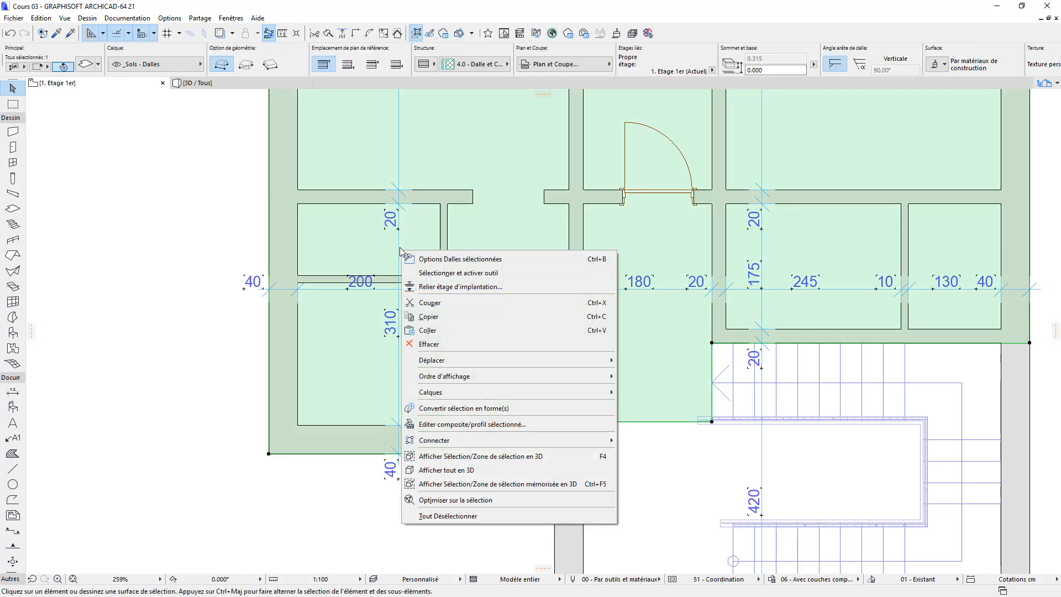
left_click(399, 246)
right_click(399, 247)
left_click(420, 270)
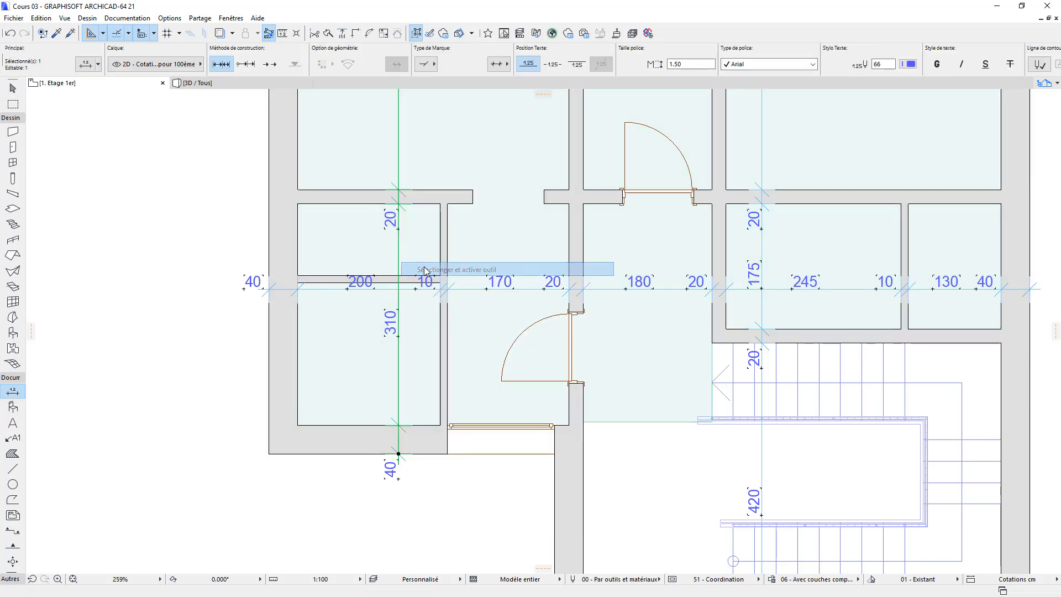
left_click(406, 275)
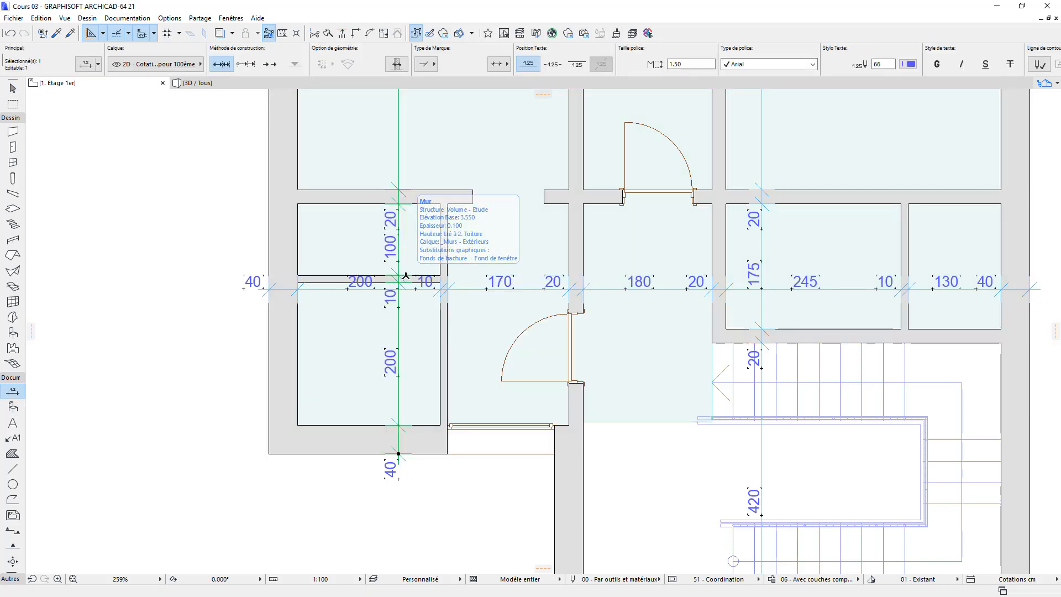
left_click(406, 282)
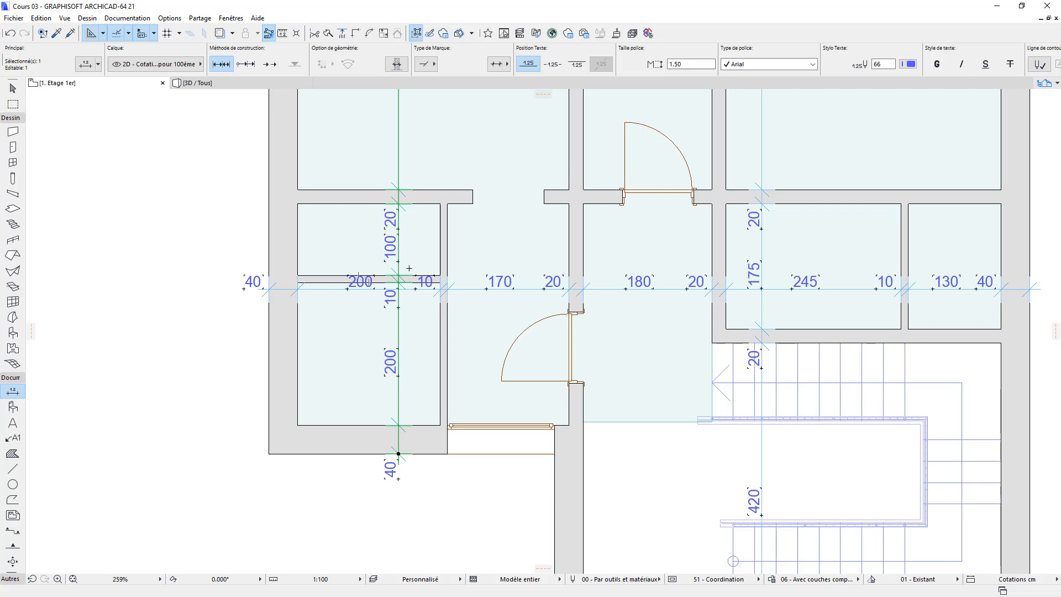
Split the 20 cm cross wall below the bedrooms along the corridor-side face of the 380 cm wide bedroom's wall
scroll(430, 239, "down", 4)
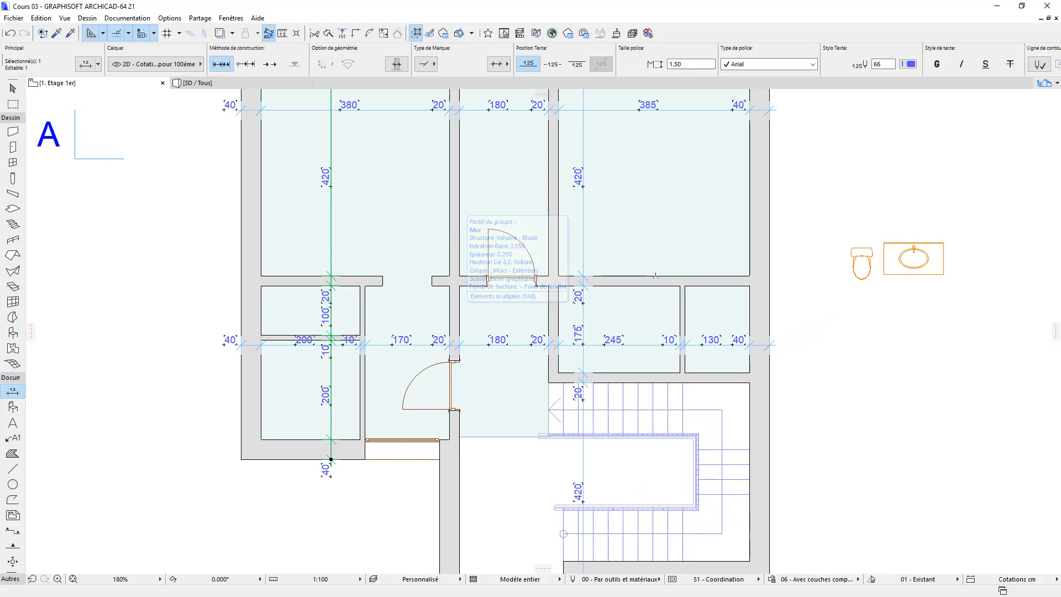
left_click(12, 87)
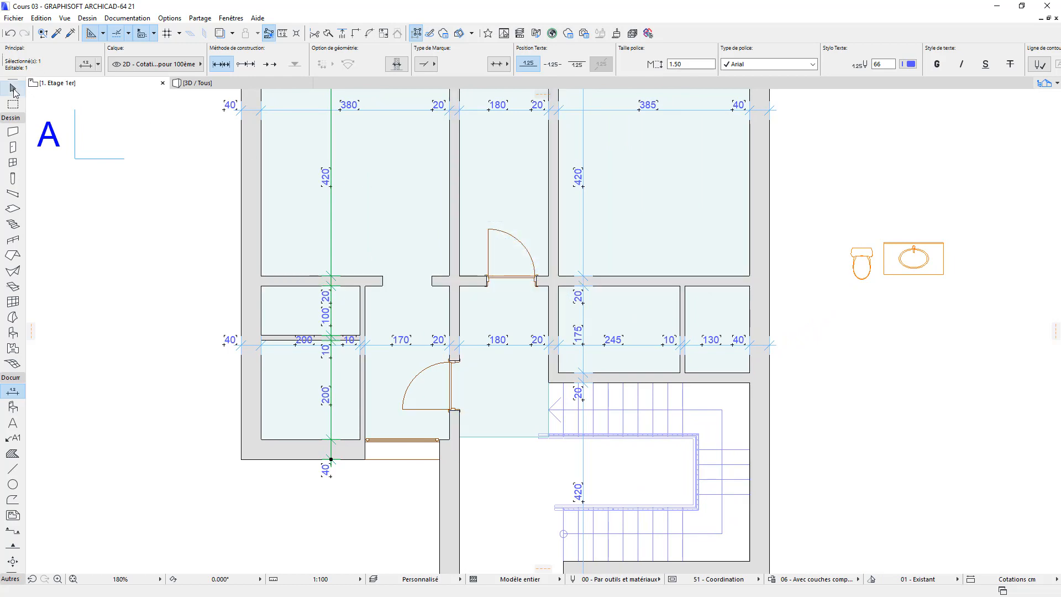
left_click(282, 286)
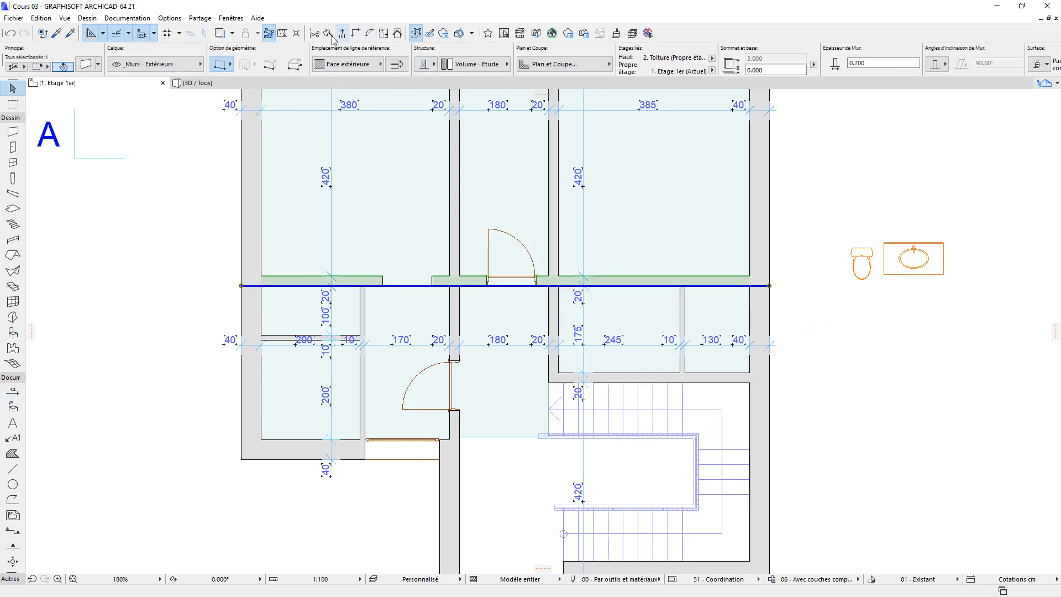
left_click(328, 34)
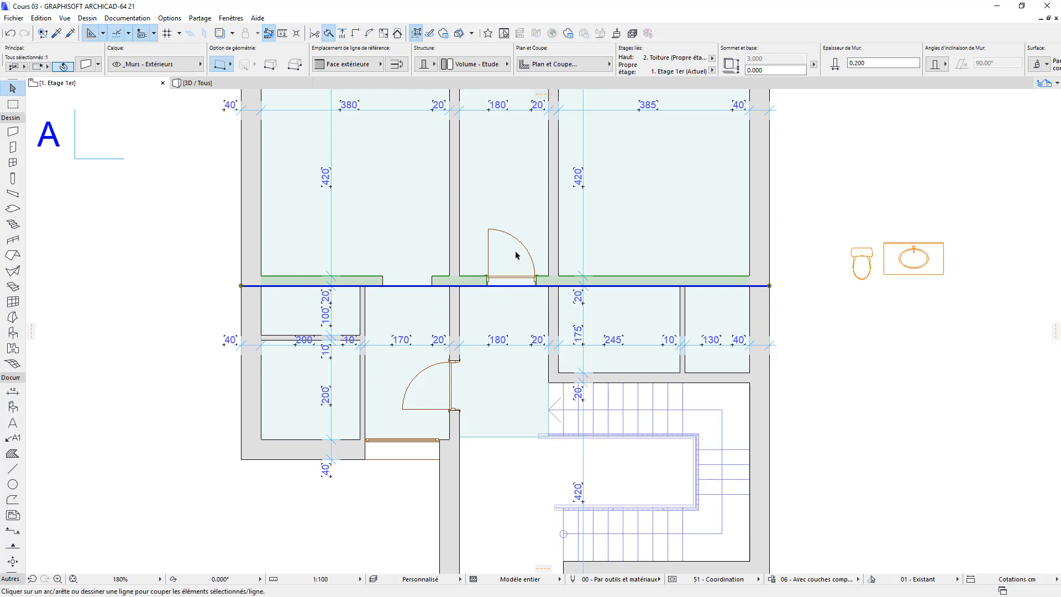
left_click(459, 222)
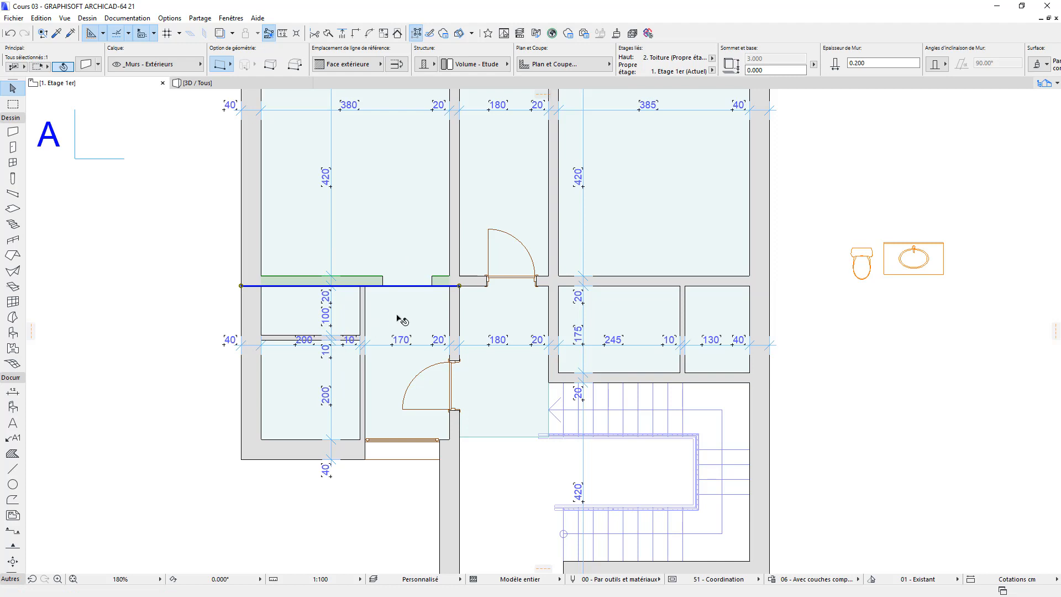
Shift the cross wall segment below the 380 cm wide bedroom up 20 cm and extend the 10 cm partition to meet it
scroll(411, 319, "up", 2)
left_click(455, 273)
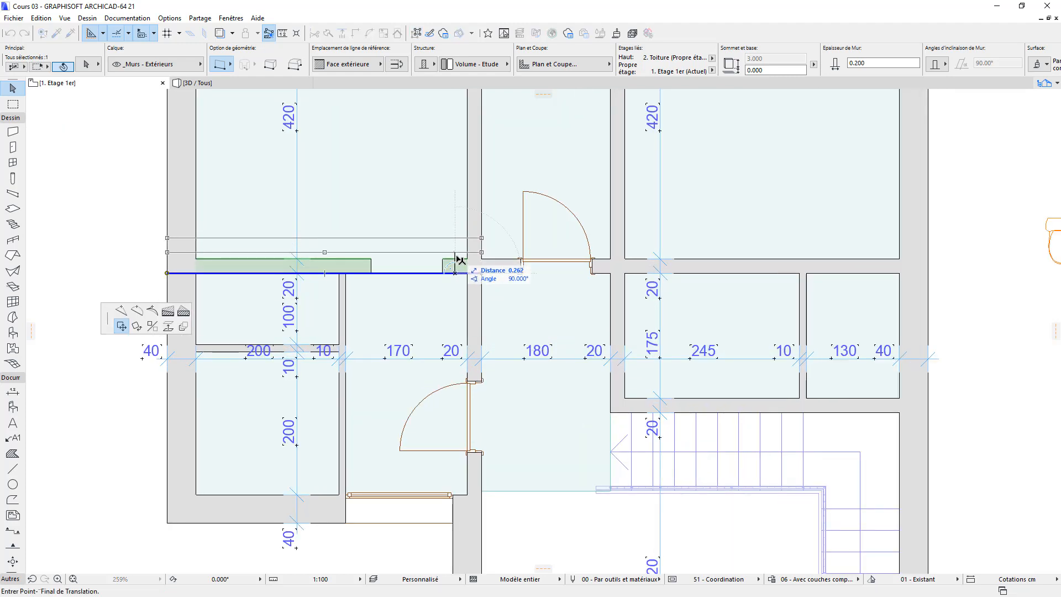
left_click(456, 264)
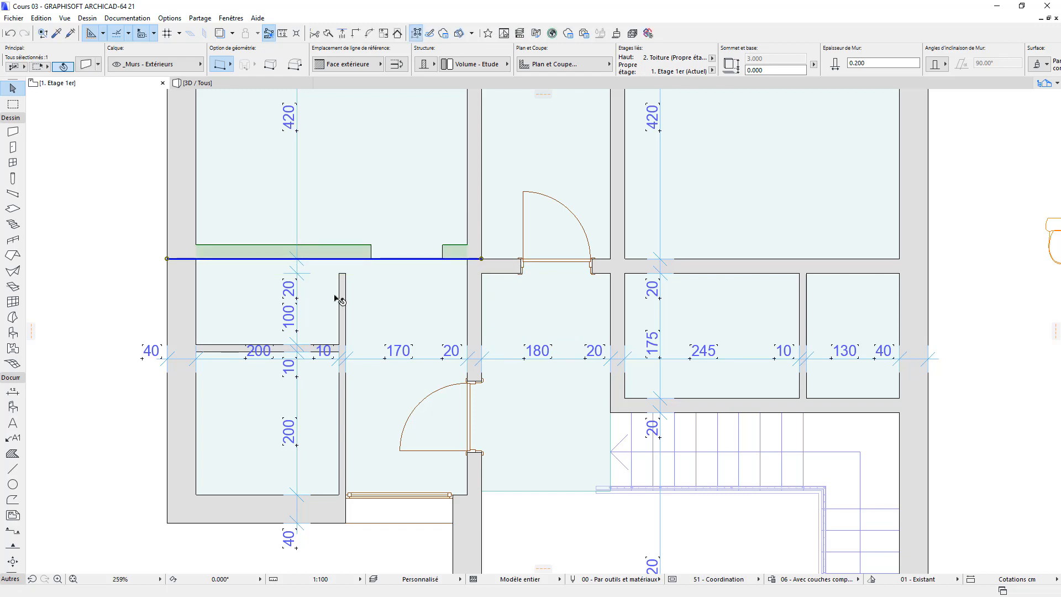
left_click(91, 248)
left_click(342, 291)
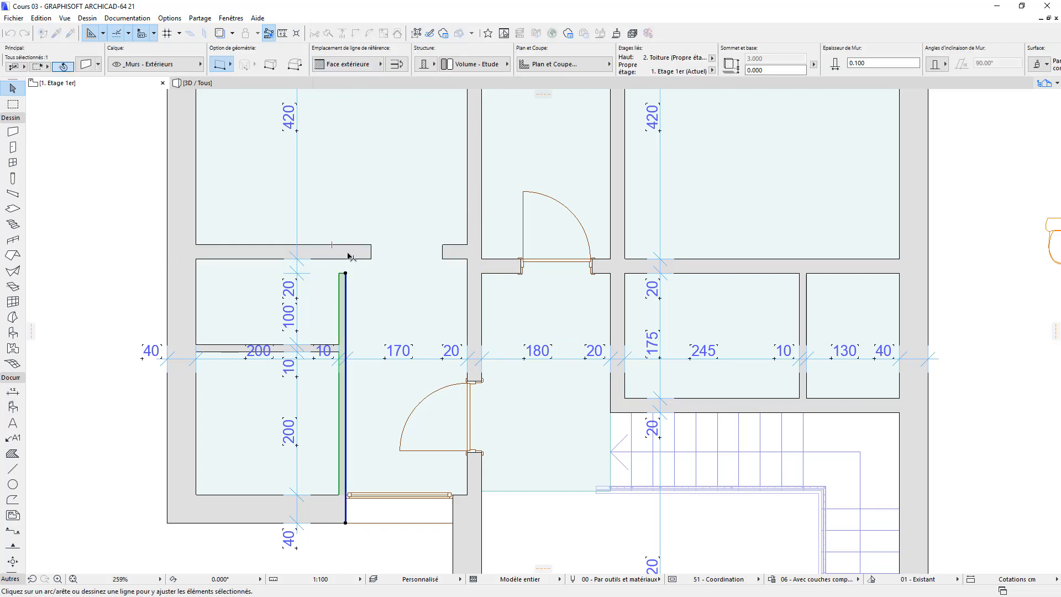
left_click(135, 277)
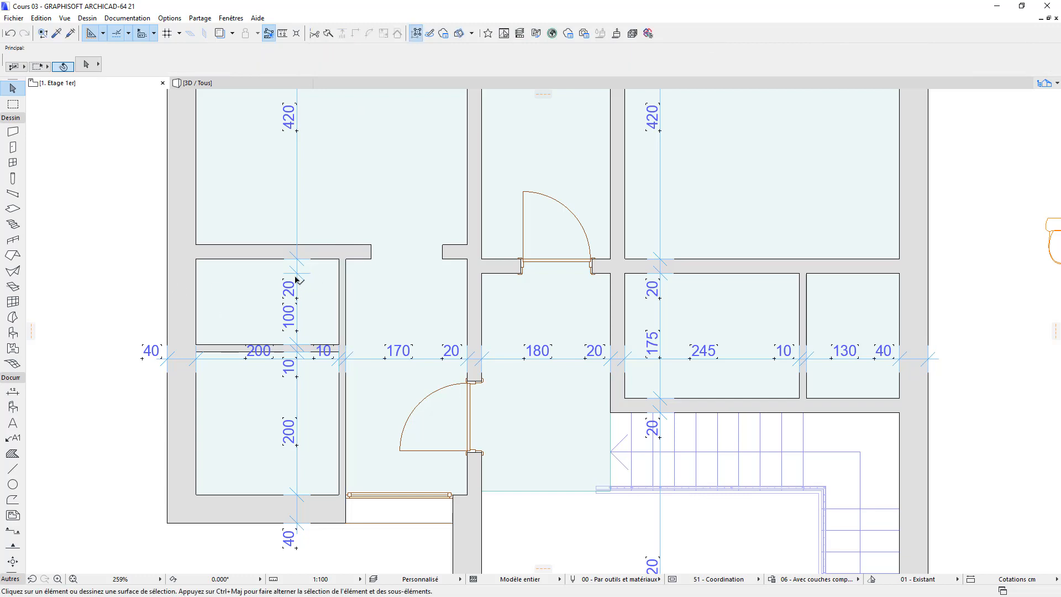
Add the shifted cross wall's upper face to the vertical dimension chain and delete the obsolete point at its former lower face
left_click(301, 237)
right_click(299, 210)
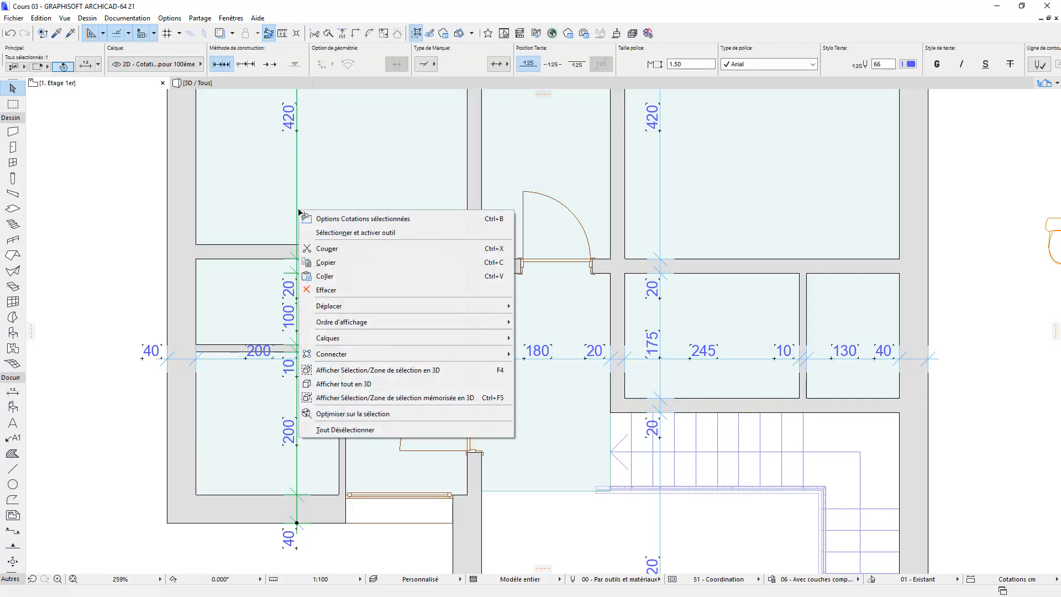
left_click(343, 233)
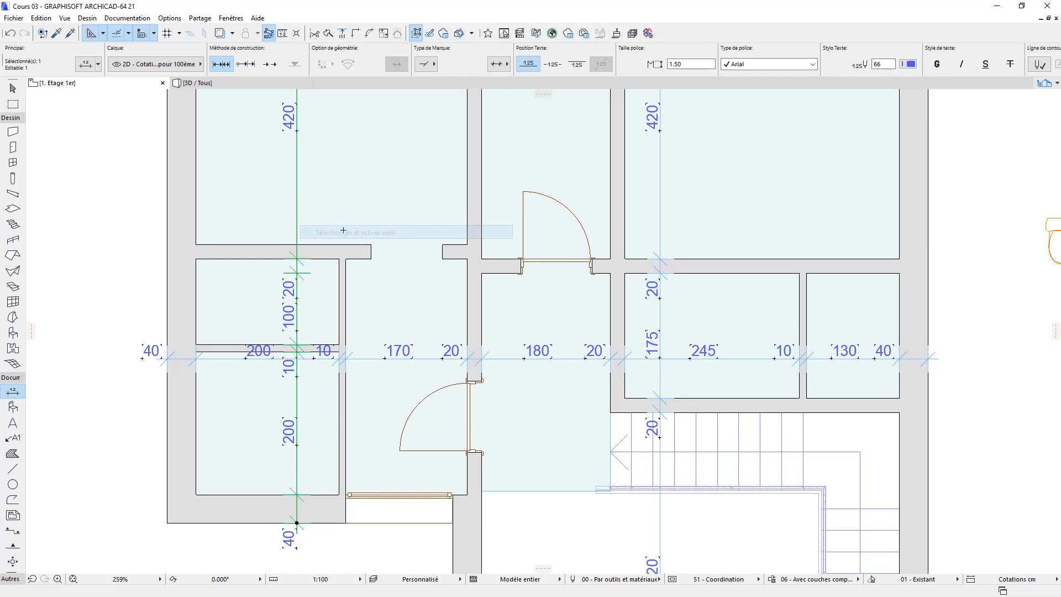
left_click(318, 245)
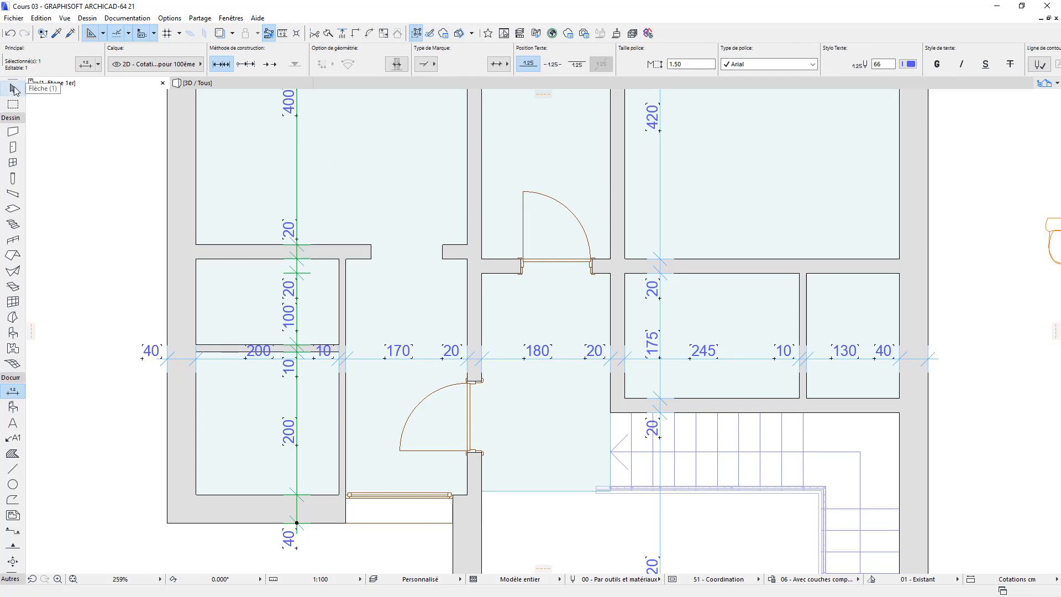
left_click(14, 89)
left_click(295, 275)
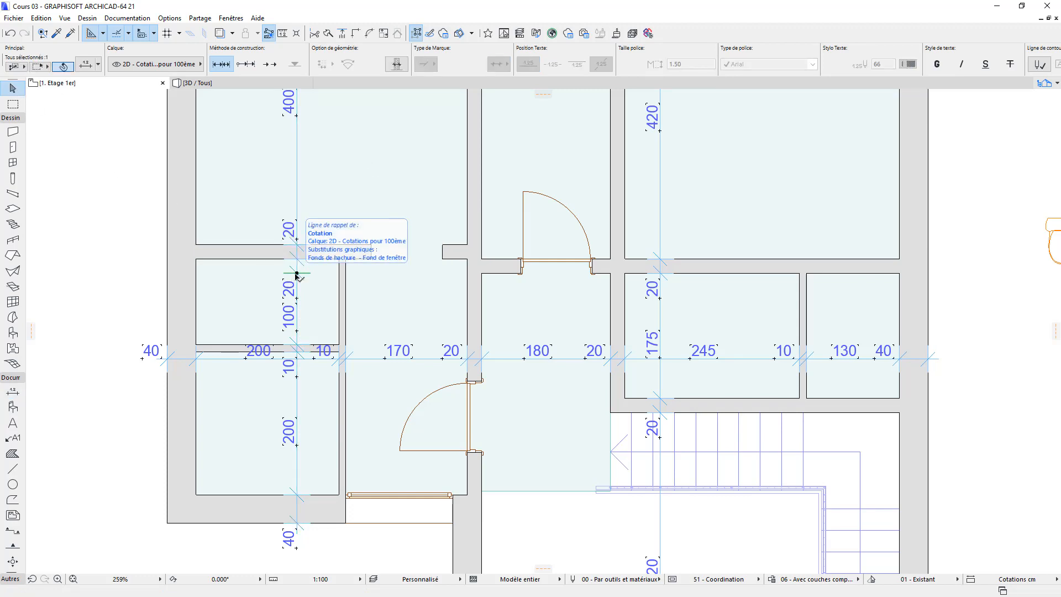
key("Delete")
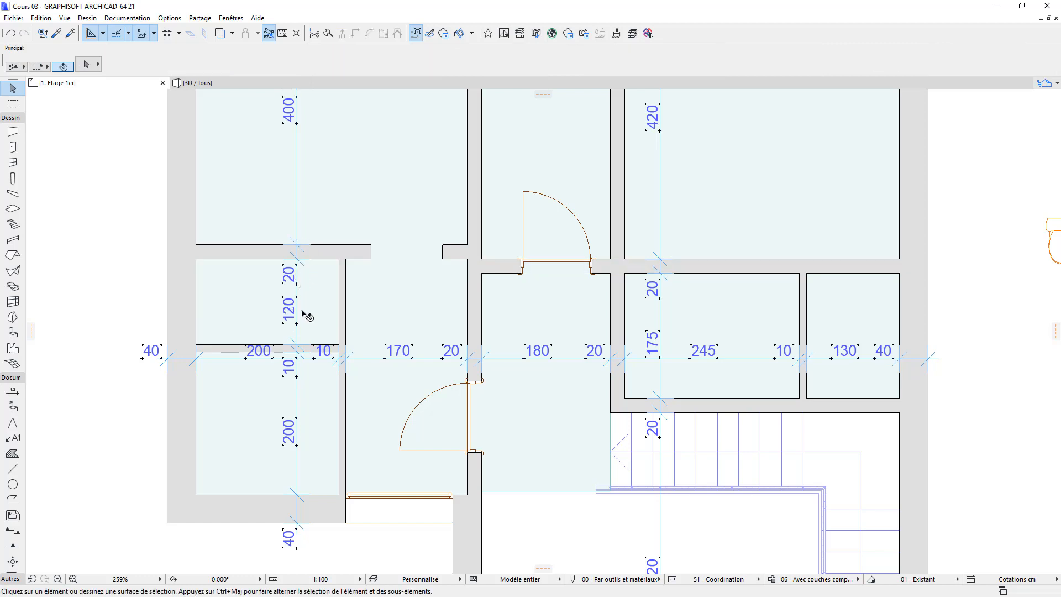
Move the horizontal dimension chain of the small rooms upward, clear of the new horizontal partition
left_click(423, 359)
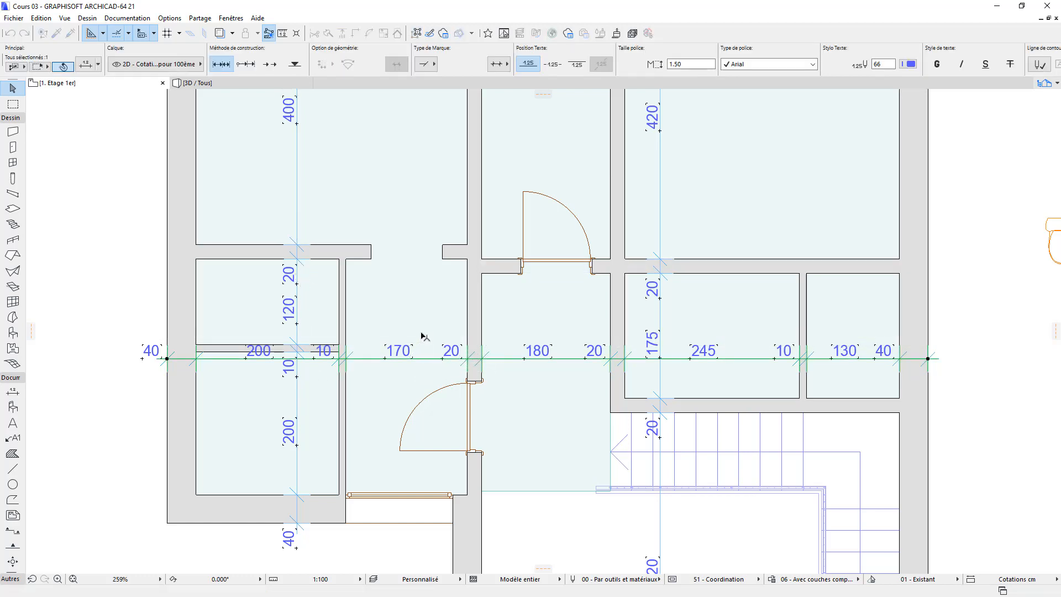
left_click_drag(423, 359, 422, 332)
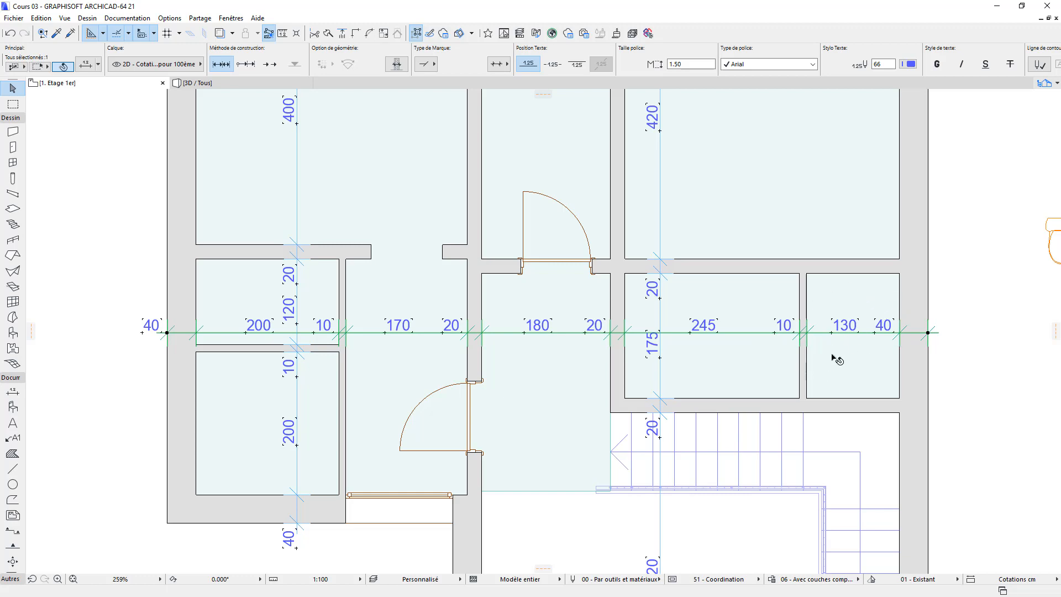
Move the partition between the 245 cm and 130 cm wide rooms 0.5 m toward the corridor
left_click(807, 357)
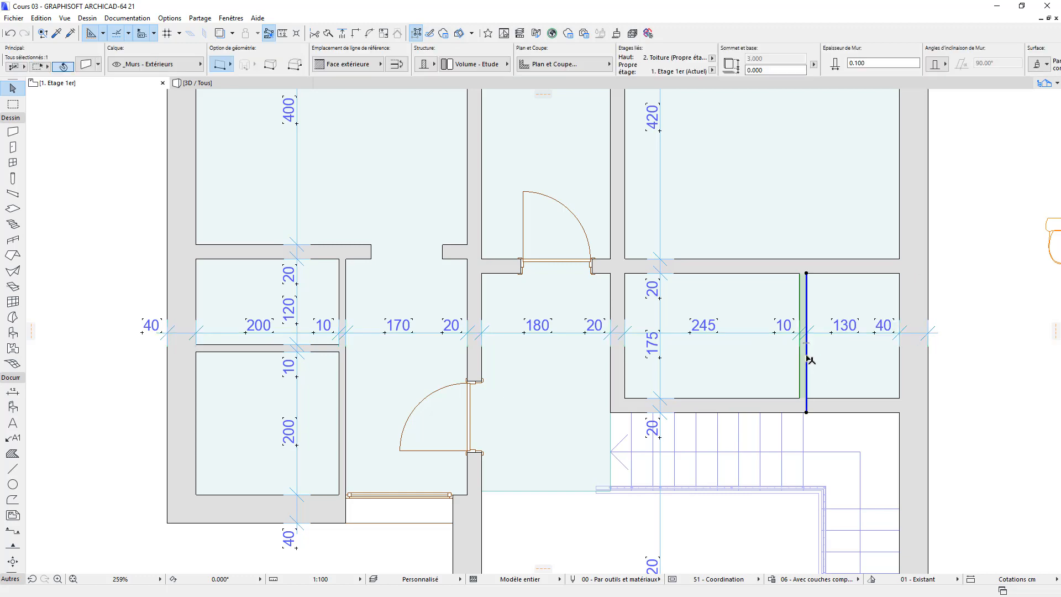
left_click_drag(806, 355, 744, 356)
key("Tab")
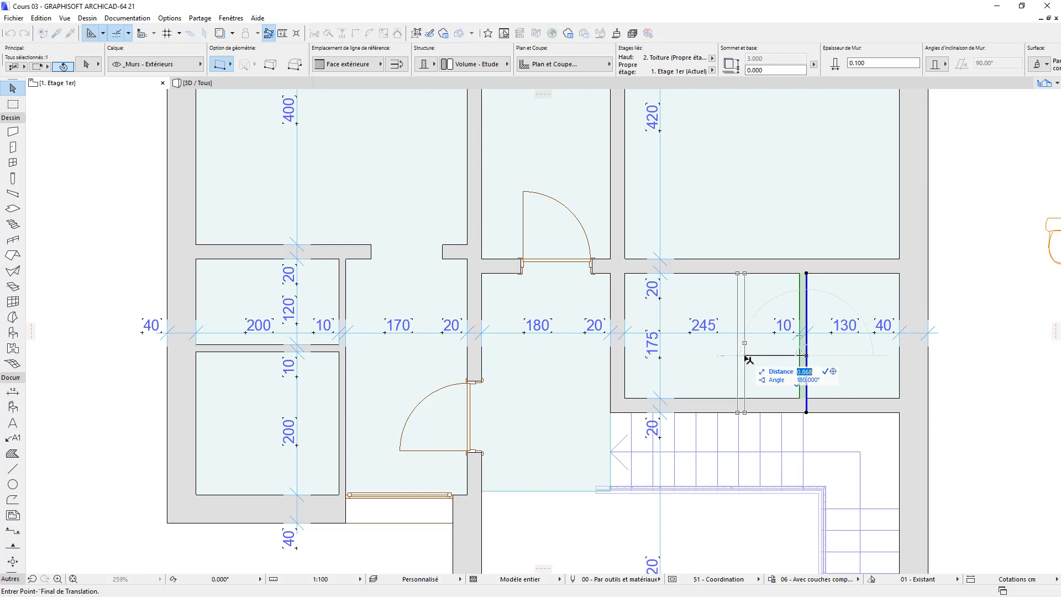
type(".5")
key("Return")
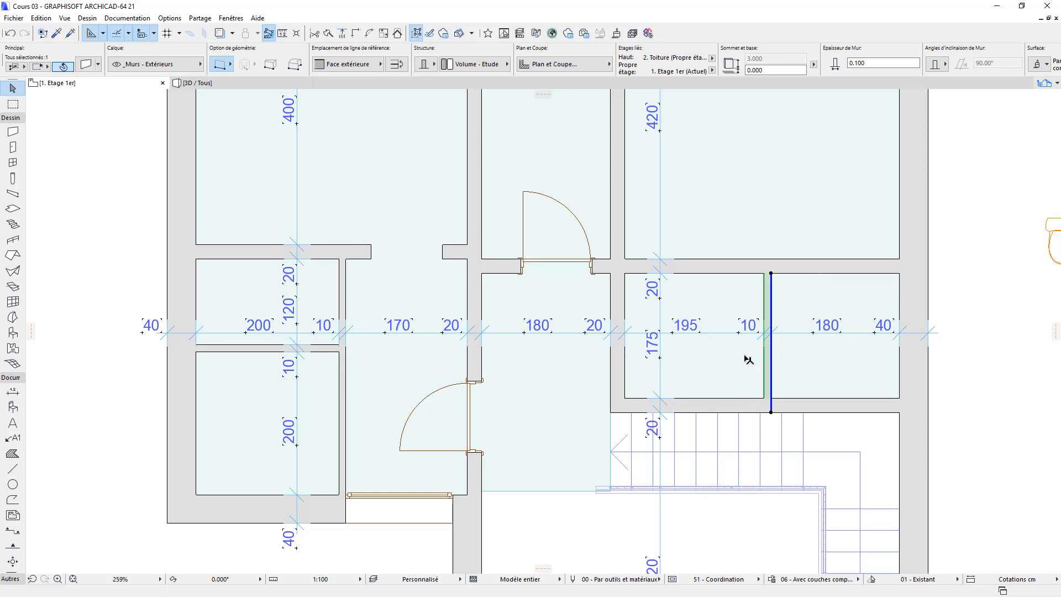
Move the 20 cm horizontal wall above the 195 and 180 cm wide rooms 0.25 m toward the stairs
left_click(896, 357)
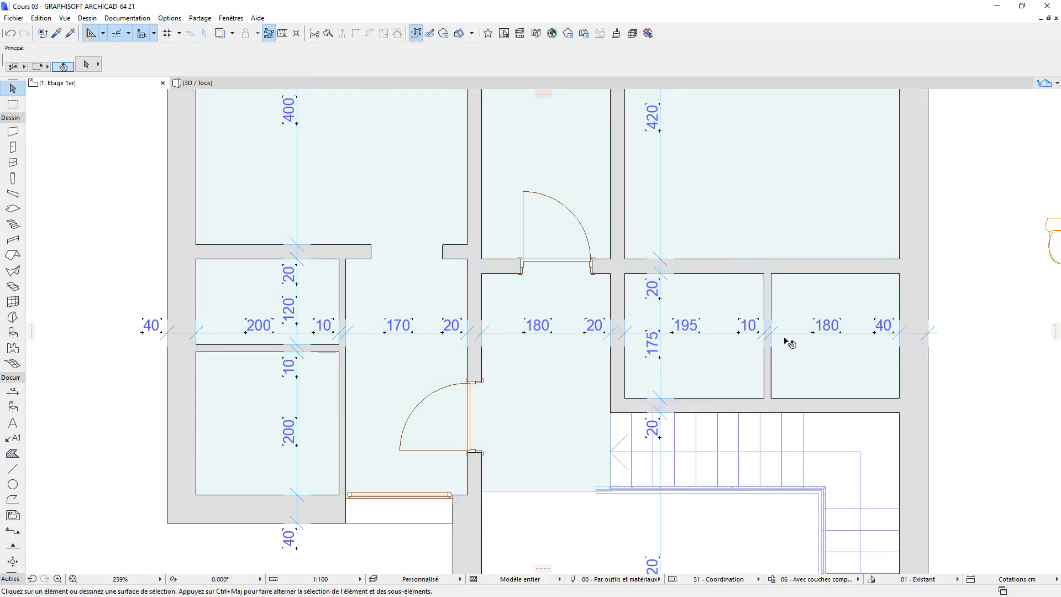
scroll(784, 338, "down", 1)
middle_click_drag(784, 338, 667, 344)
scroll(704, 331, "up", 1)
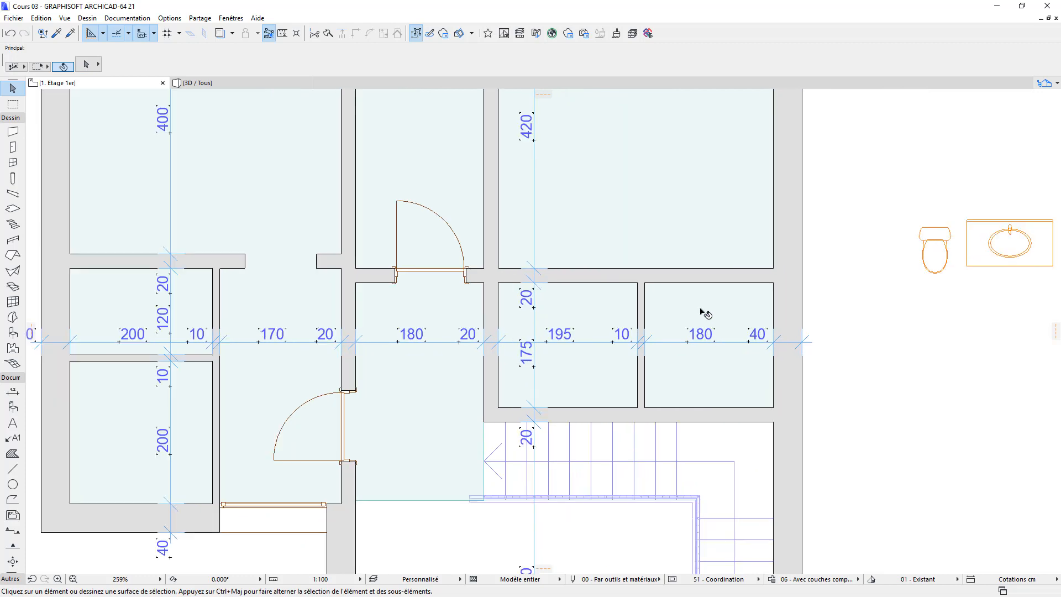
left_click_drag(697, 283, 696, 319)
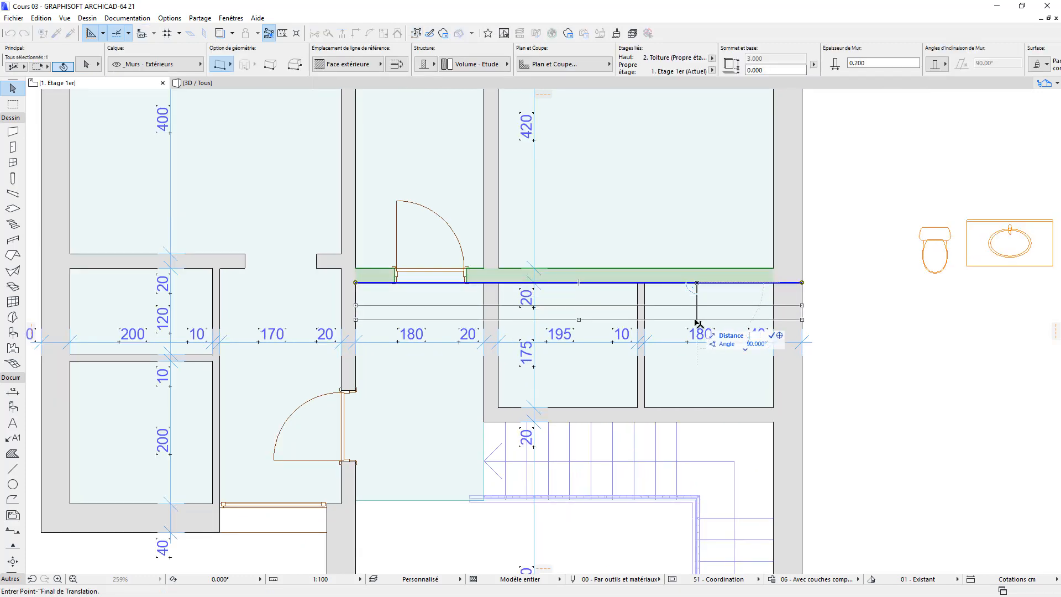
type("0.25")
key("Return")
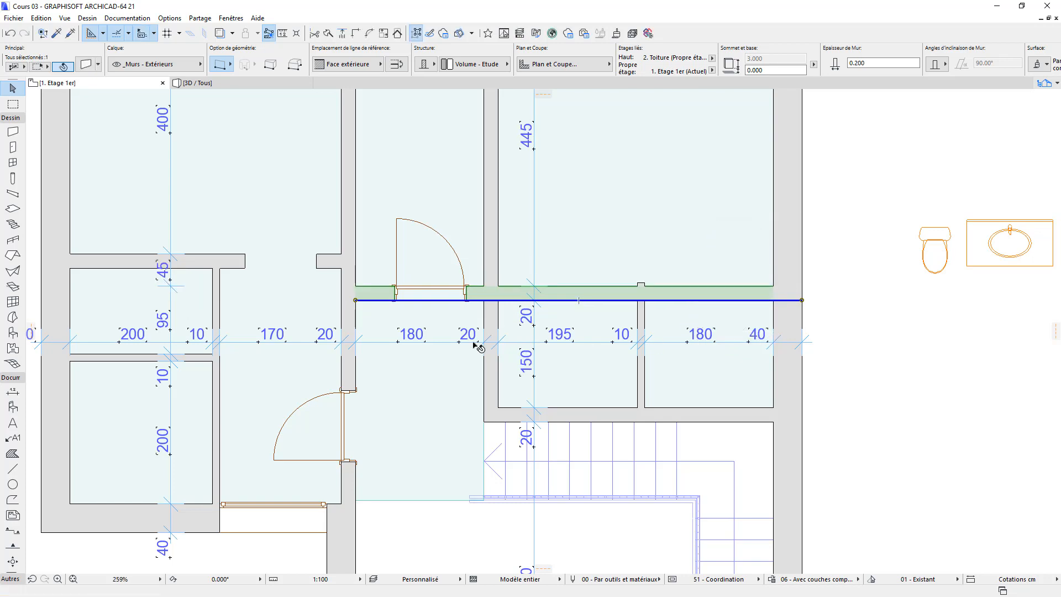
left_click(829, 396)
Add the lower face of the cross wall above the 200 cm wide room to the vertical dimension chain and delete the obsolete point below it
scroll(616, 341, "up", 1)
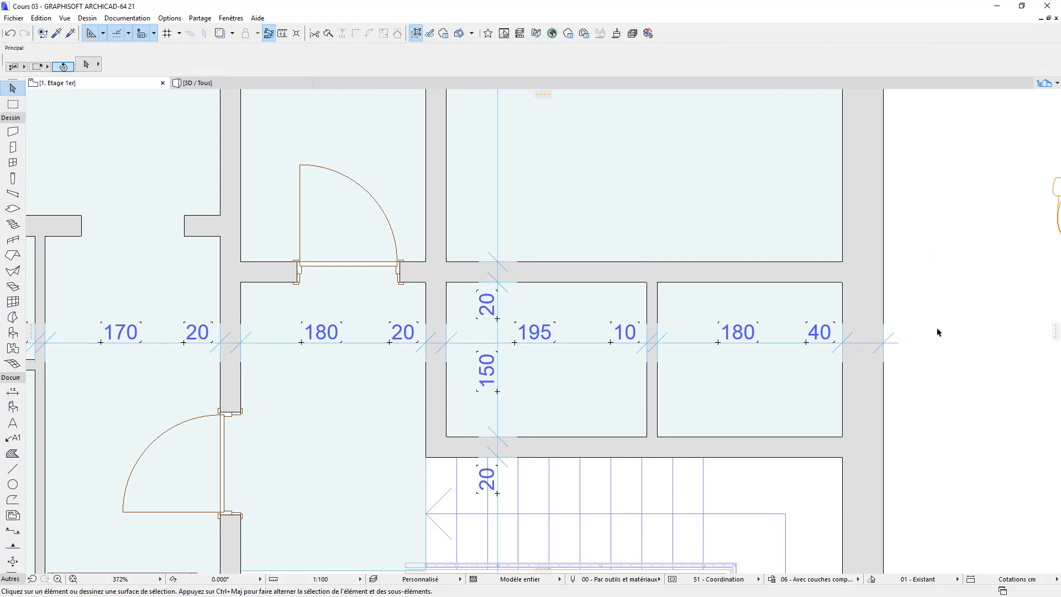
scroll(950, 360, "down", 1)
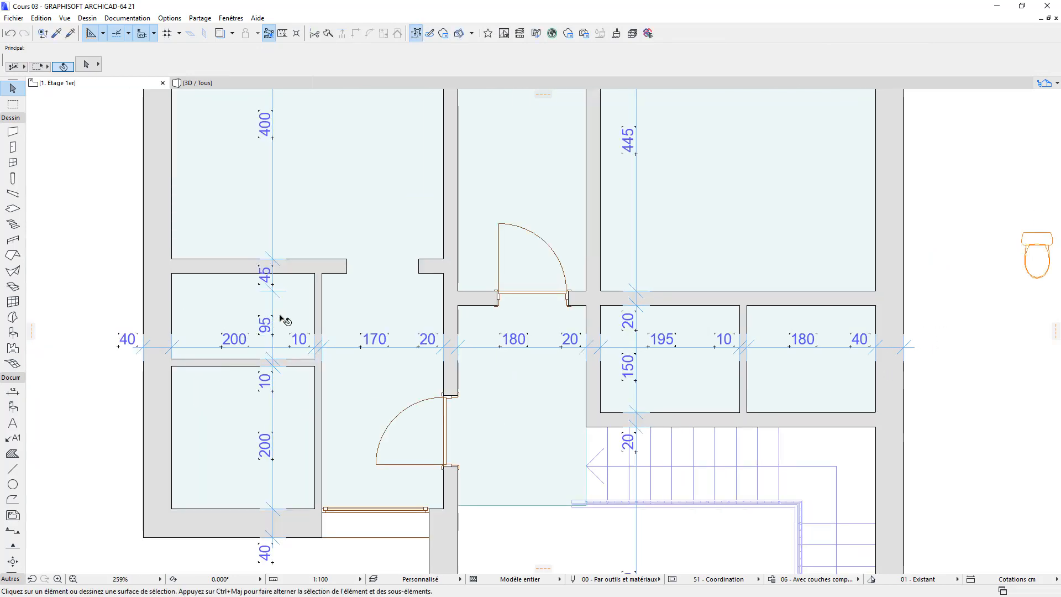
left_click(277, 300)
right_click(277, 299)
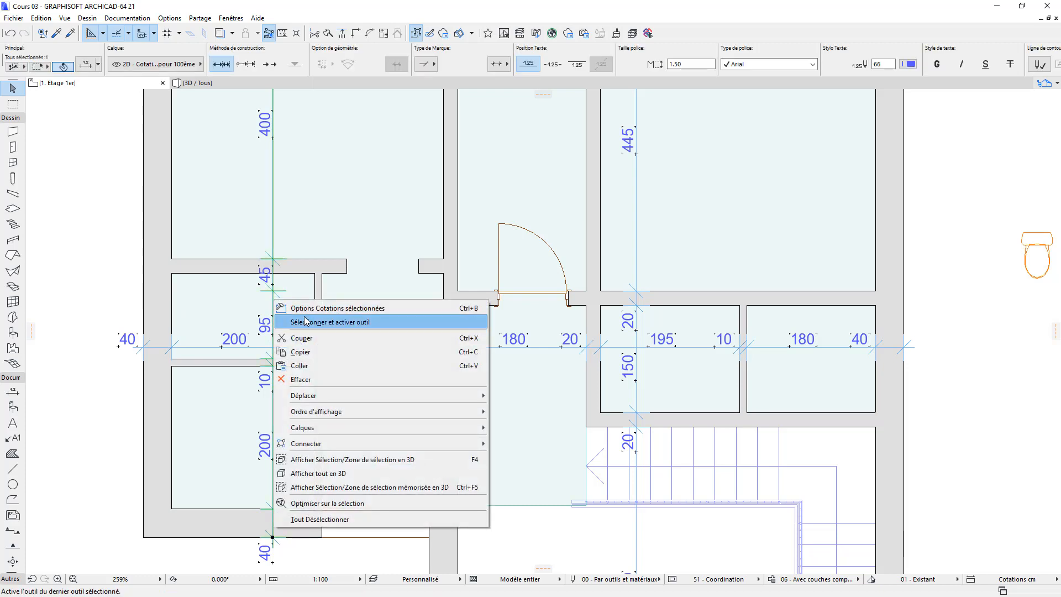
left_click(309, 321)
left_click(241, 273, "ctrl")
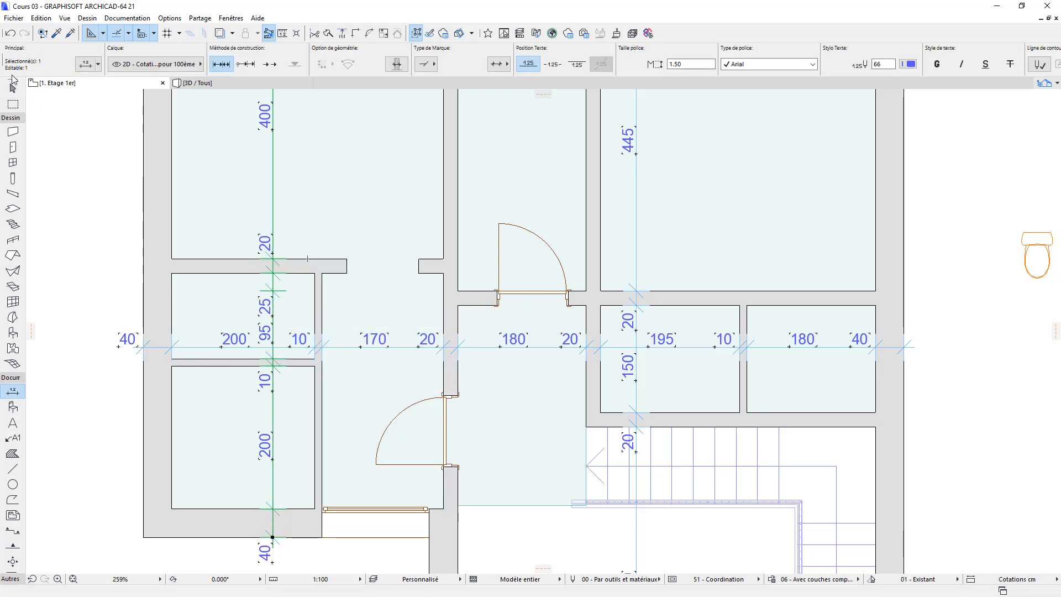
left_click(12, 87)
left_click(274, 292)
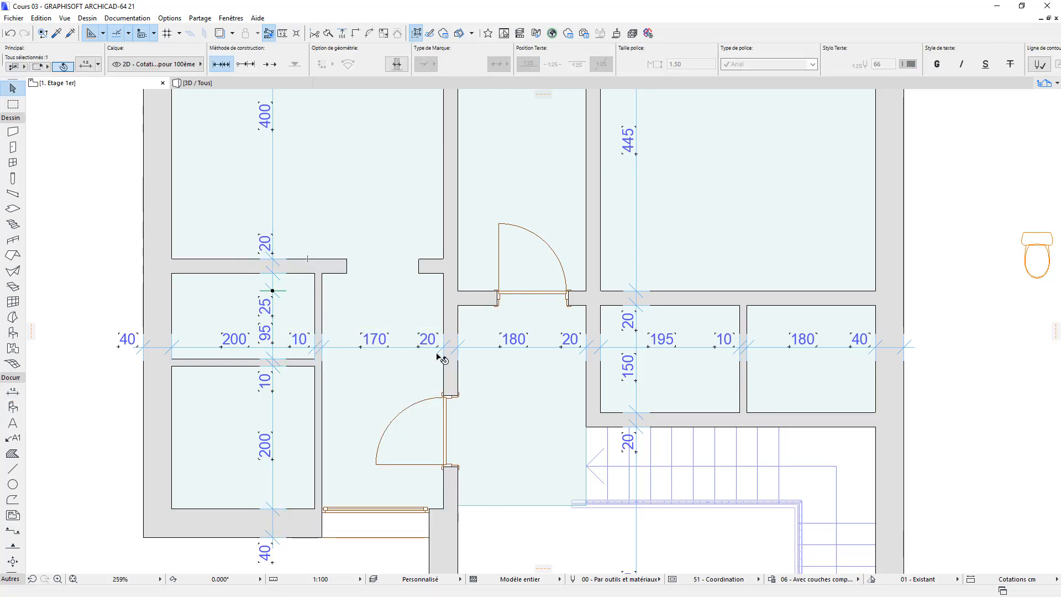
key("Delete")
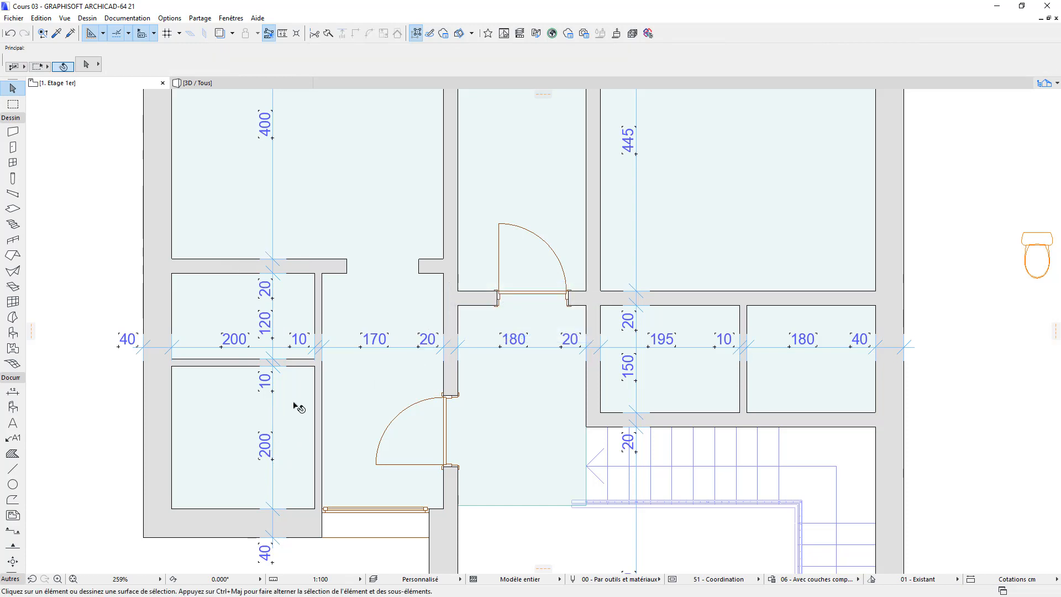
Place a door with the corridor door's settings in the 10 cm partition beside the lower 200 cm wide room, opening into that room
scroll(346, 422, "down", 2)
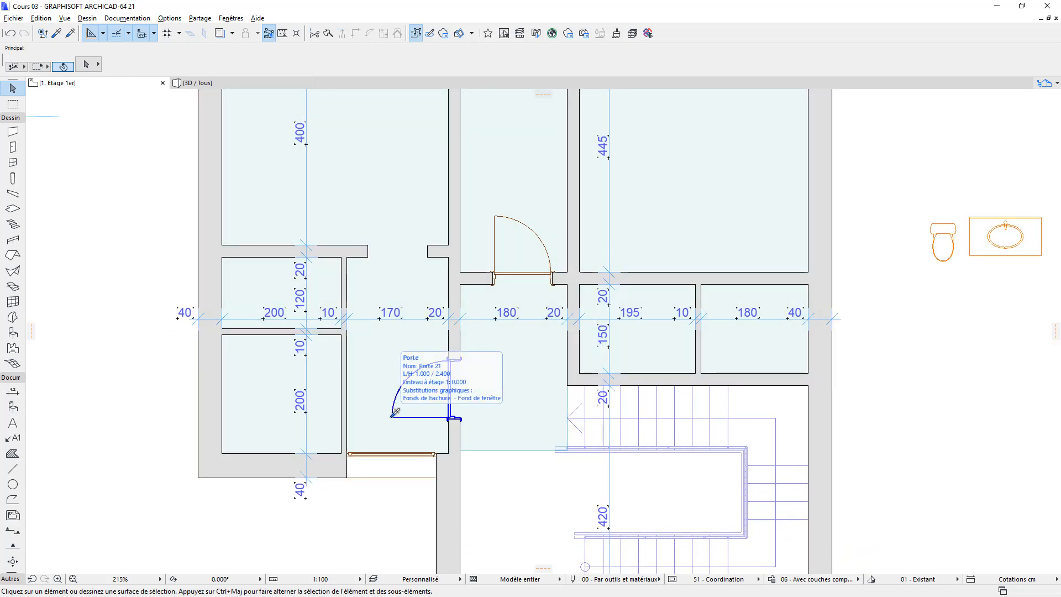
left_click(393, 413, "alt")
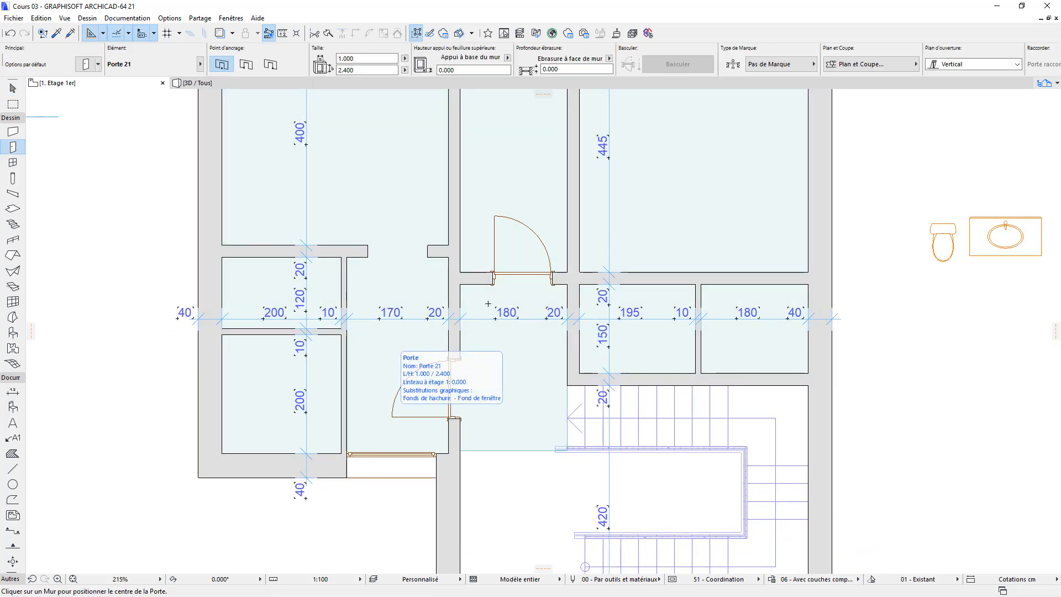
left_click(343, 395)
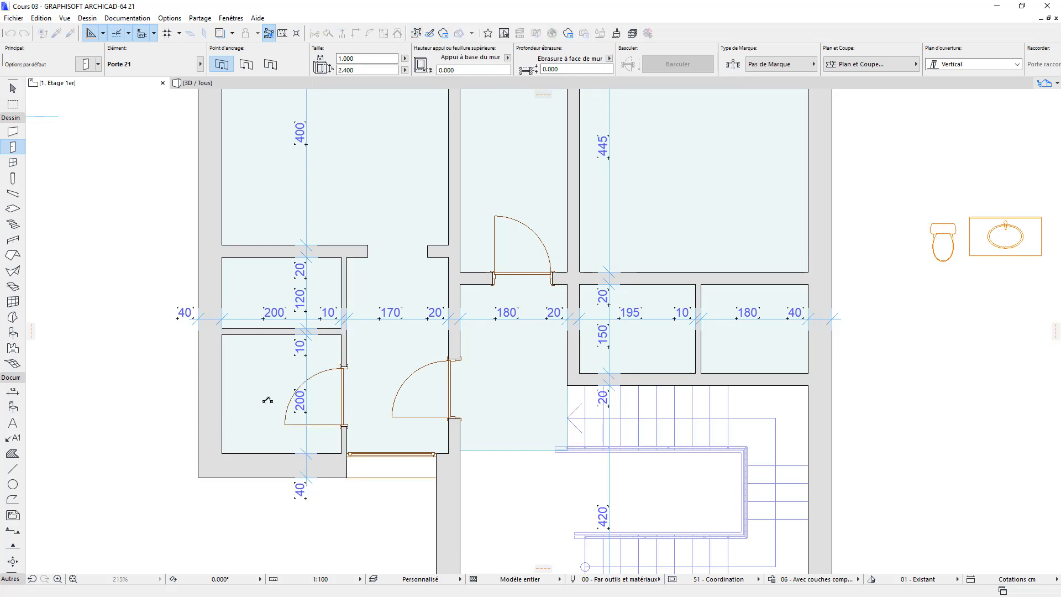
left_click(268, 399)
left_click(12, 88)
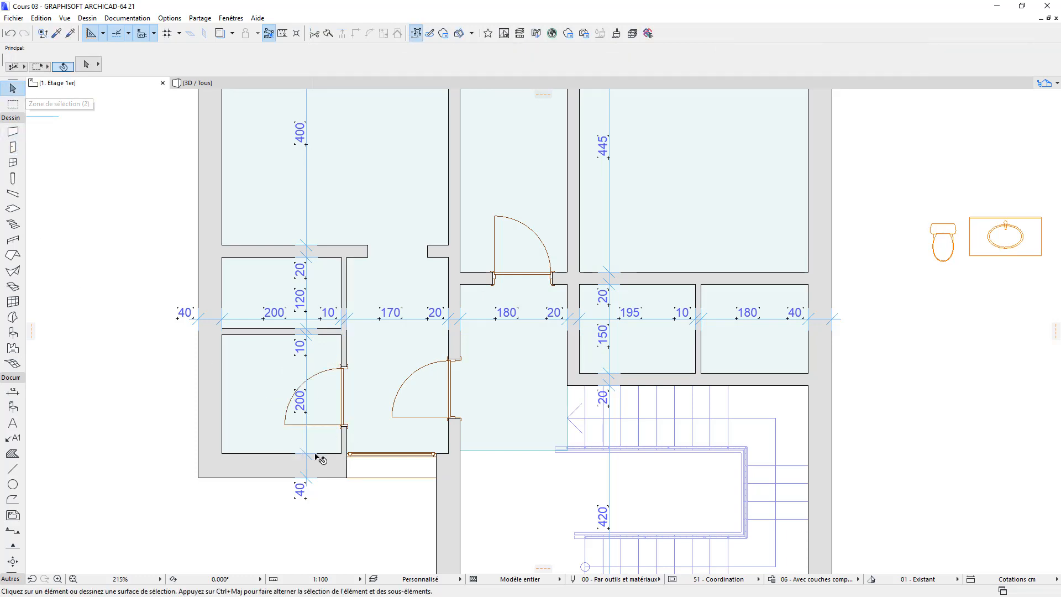
Set the width of the new door in the 10 cm partition to 0.8 m
left_click(346, 426)
left_click(371, 58)
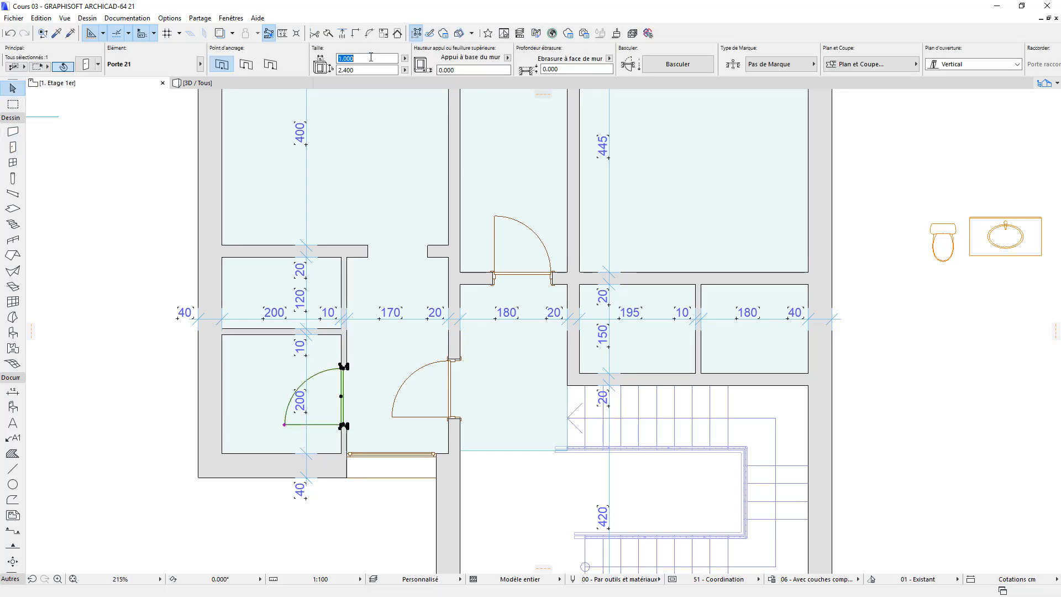
type(".8")
key("Return")
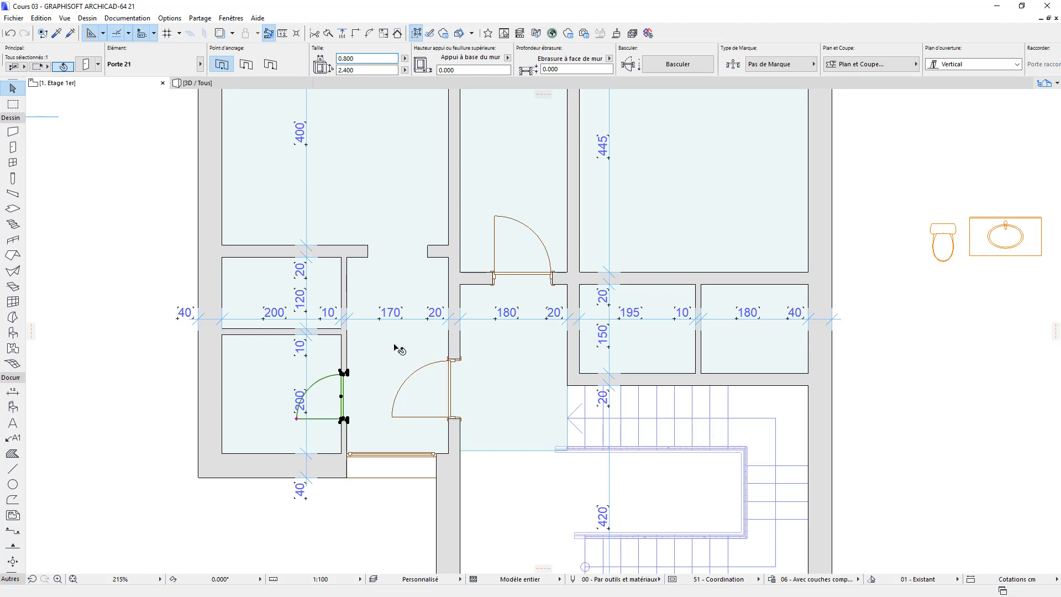
Place a matching 0.8 m door in the horizontal partition between the two 200 cm wide rooms, opening into the upper room
left_click(345, 399, "alt")
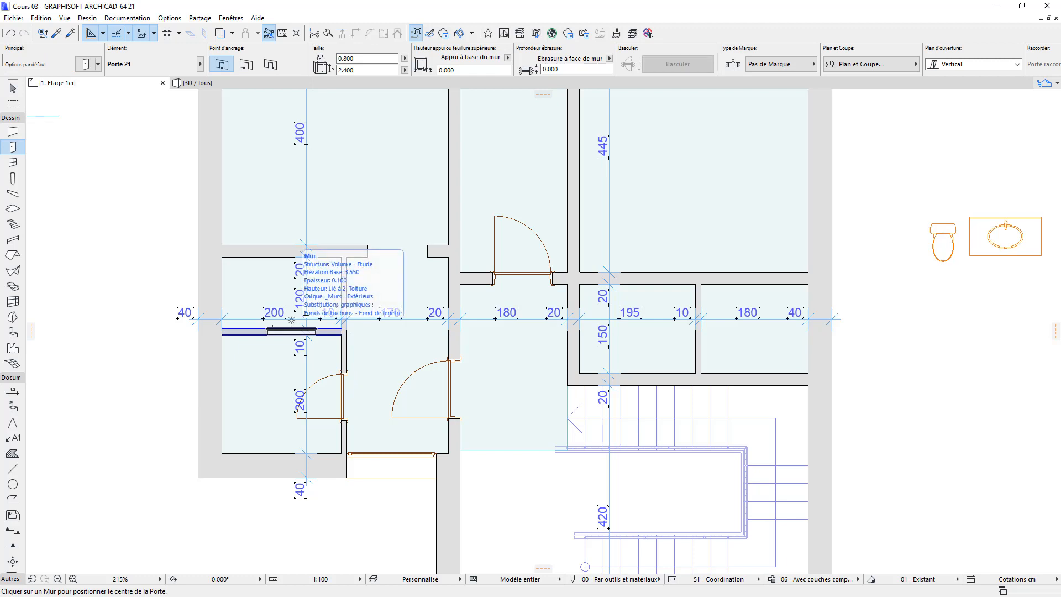
left_click(296, 329)
left_click(297, 321)
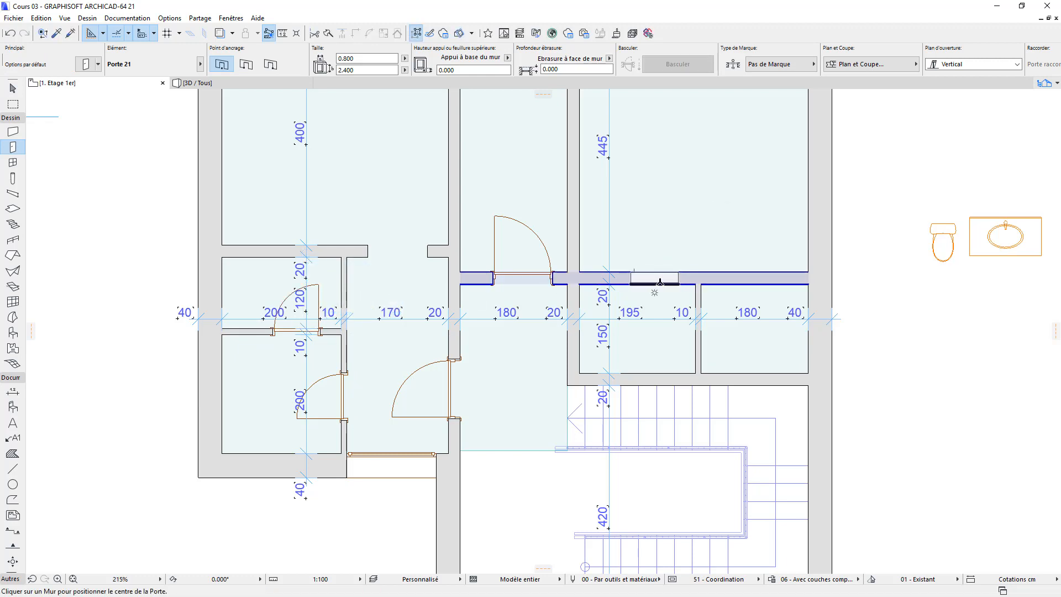
Place 0.8 m doors in the wall above the 195 and 180 cm wide rooms, opening inward with hinges beside the shared partition
left_click(662, 281)
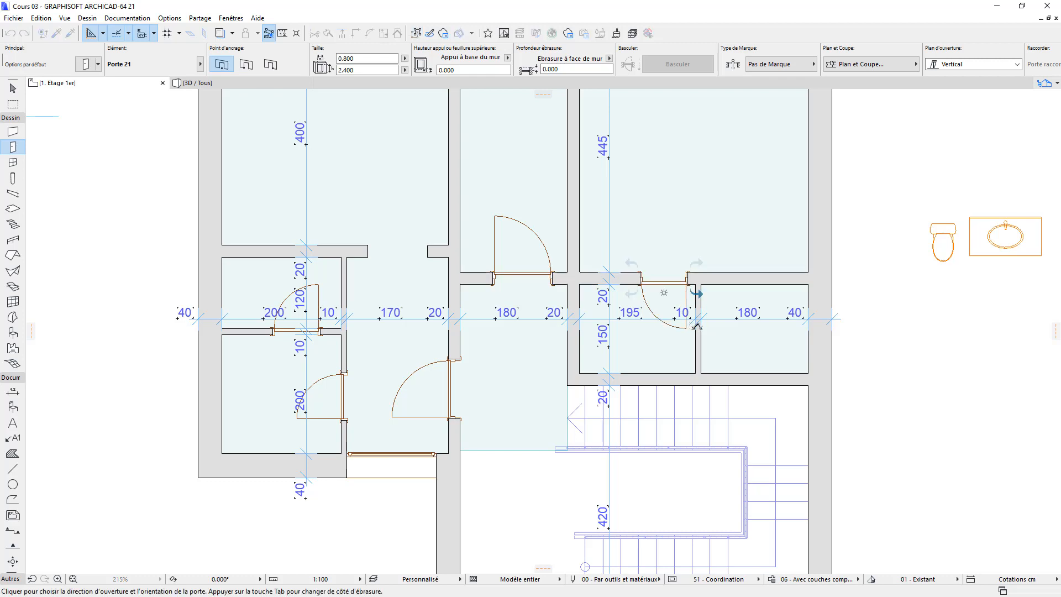
left_click(698, 326)
left_click(725, 280)
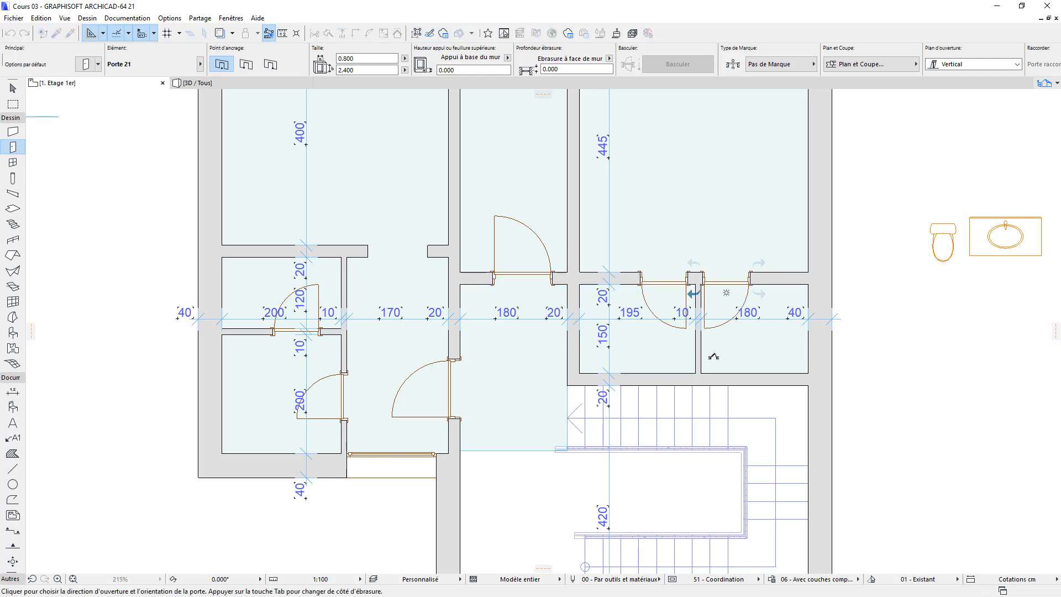
left_click(714, 357)
left_click(13, 88)
Shift the 180 cm wide room's door along its wall, away from the 10 cm partition
scroll(738, 275, "up", 2)
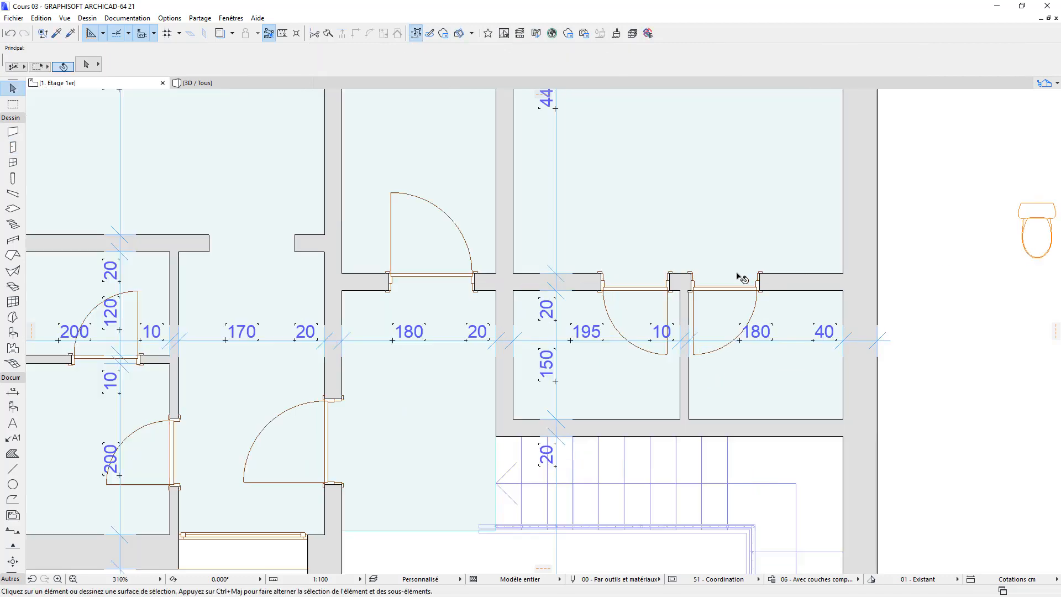
scroll(742, 278, "up", 5)
left_click(620, 297)
left_click_drag(620, 297, 615, 298)
left_click_drag(702, 298, 742, 318)
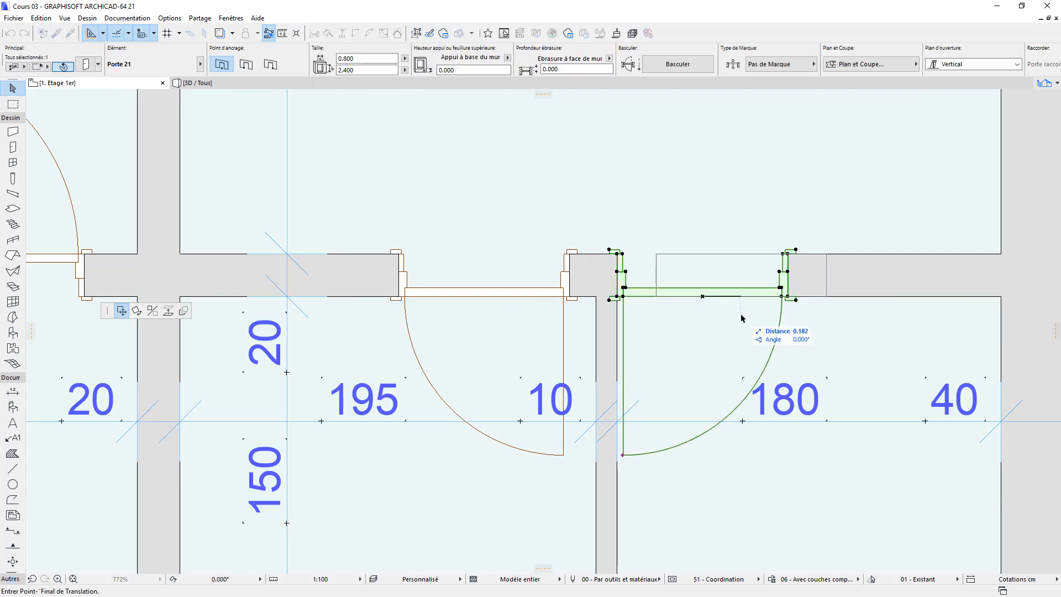
Move the right-hand closet door 0.1 m away from the partition, and shift the adjacent closet door closer to the same partition
type(".1")
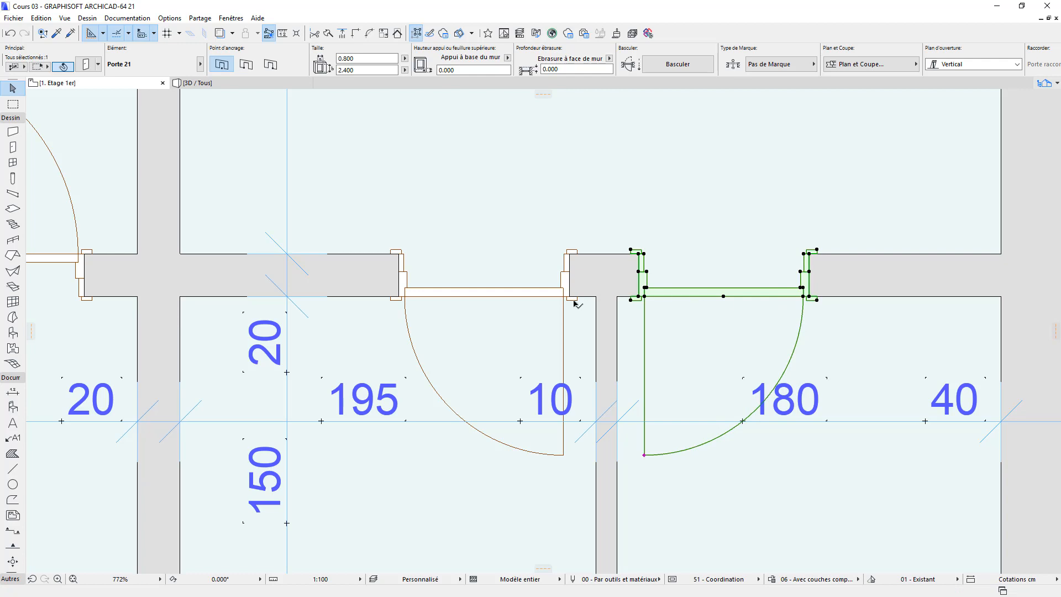
left_click(570, 296)
left_click_drag(570, 296, 566, 273)
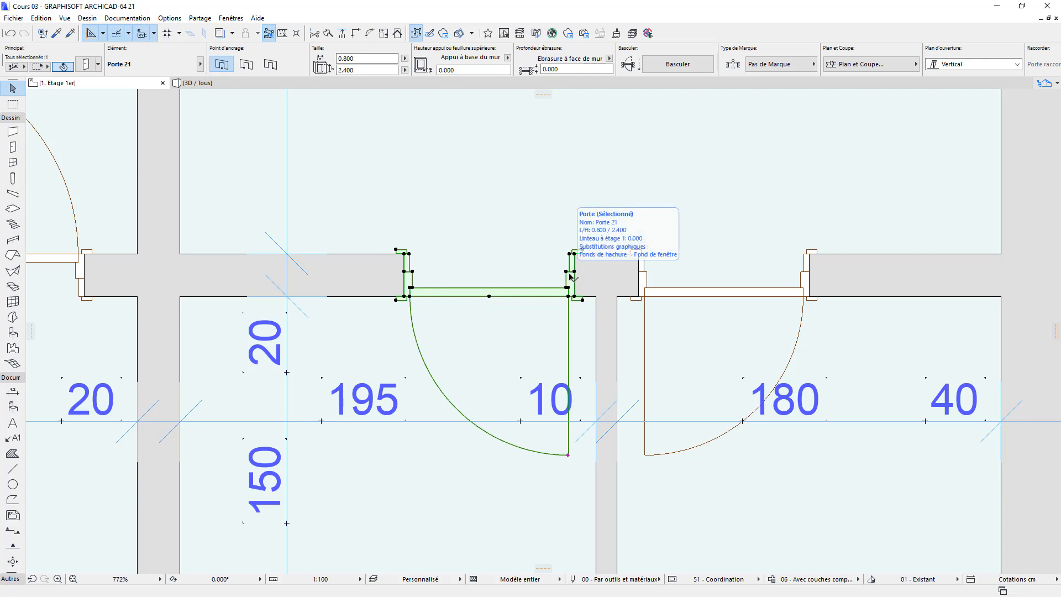
left_click(739, 341)
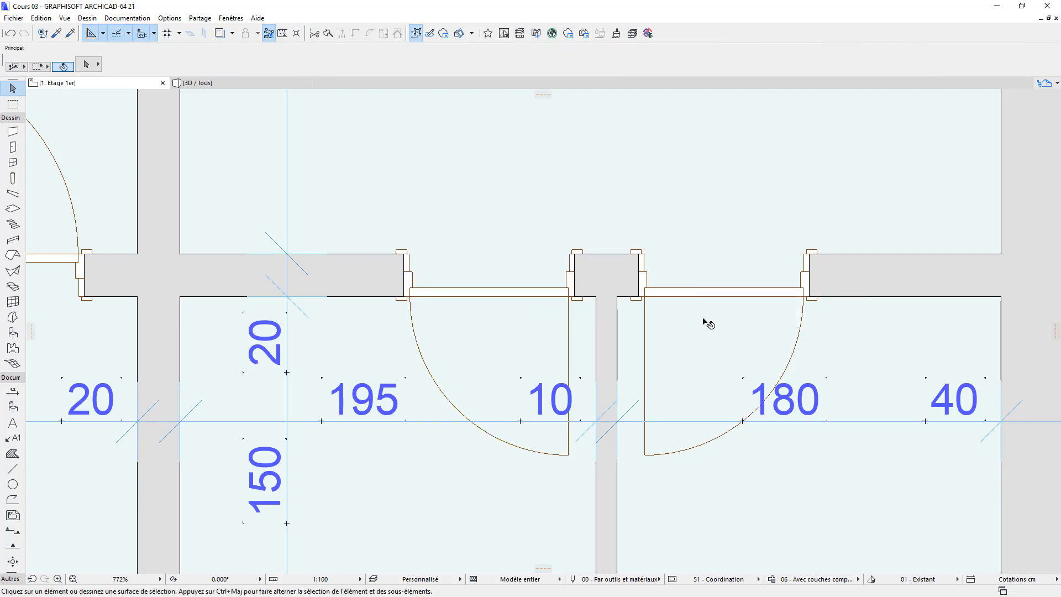
Copy the washbasin cabinet from outside the building's east side to the empty area west of the small bathroom
scroll(707, 323, "down", 3)
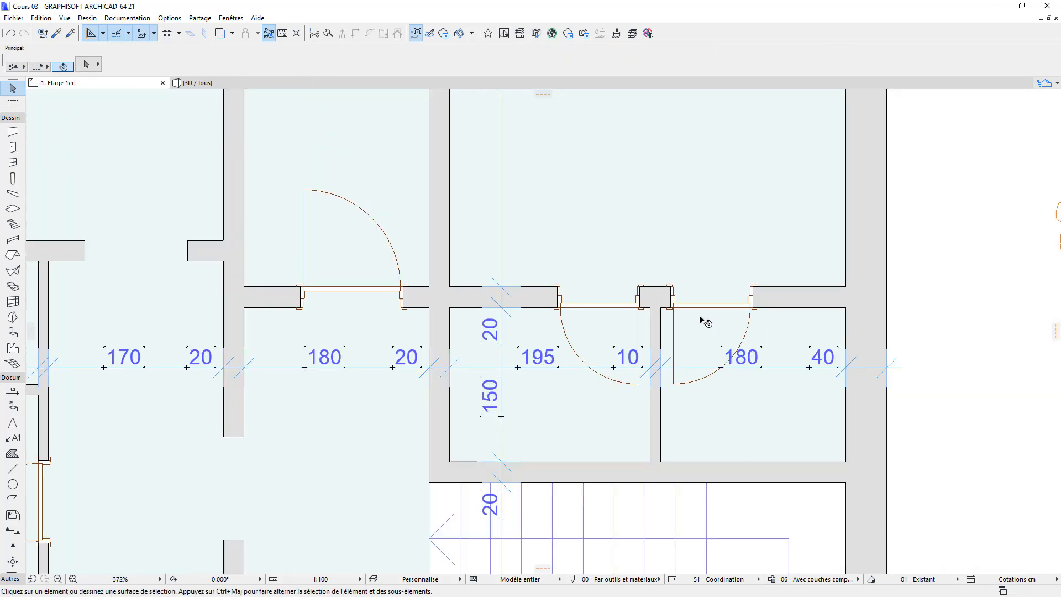
scroll(656, 331, "down", 1)
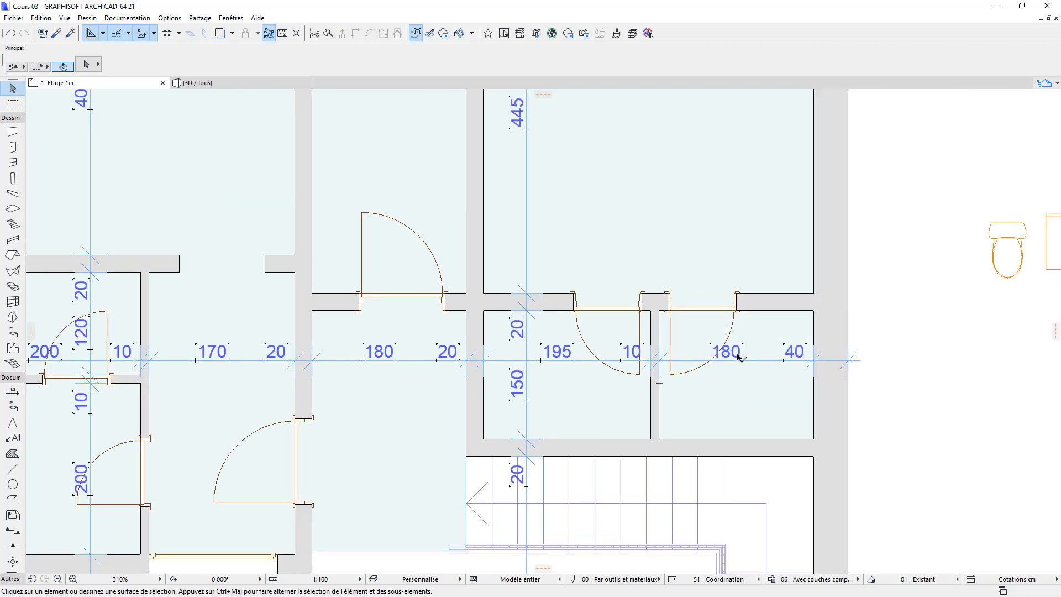
scroll(739, 359, "down", 2)
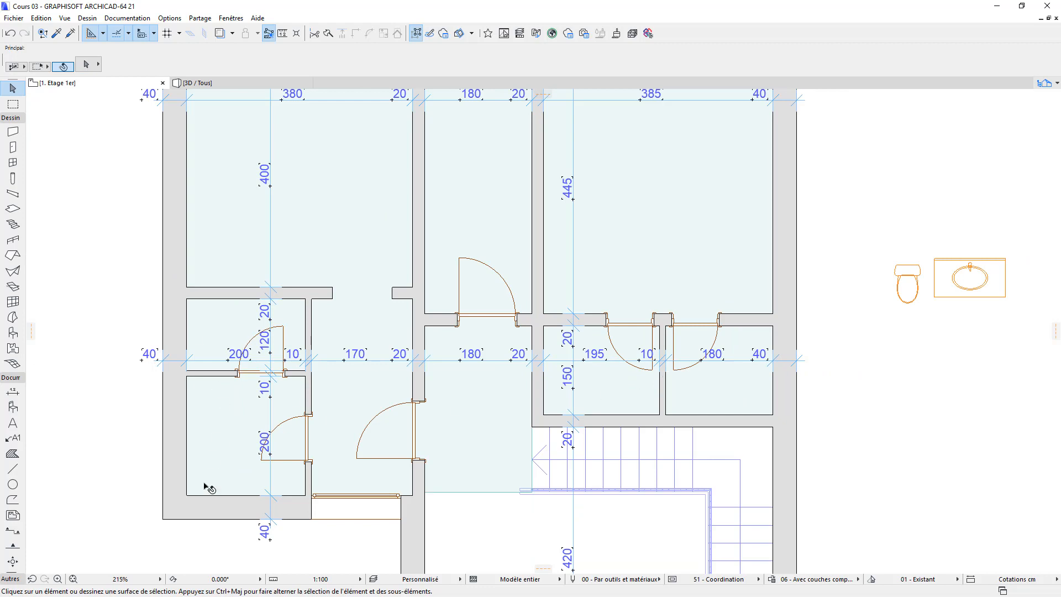
left_click(967, 281)
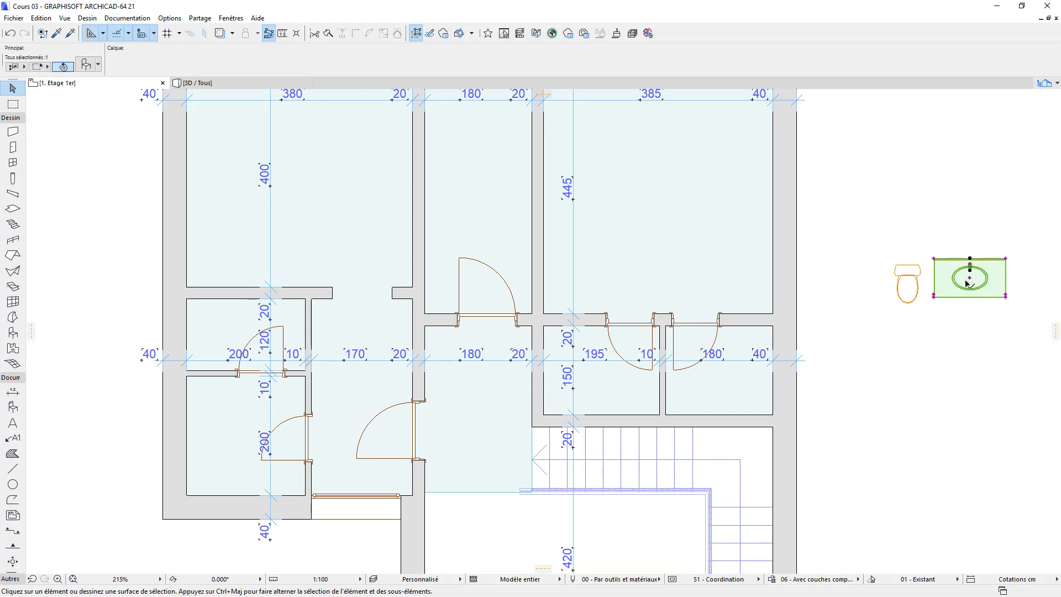
left_click_drag(969, 278, 117, 421, "ctrl")
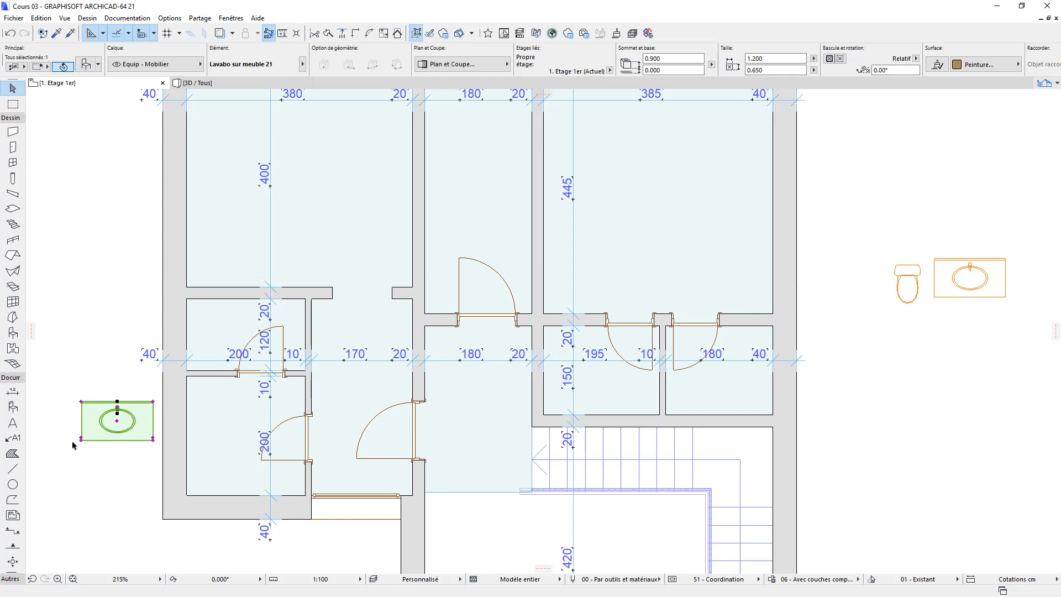
Rotate the copied washbasin cabinet 90° counterclockwise about its centre
scroll(81, 441, "up", 4)
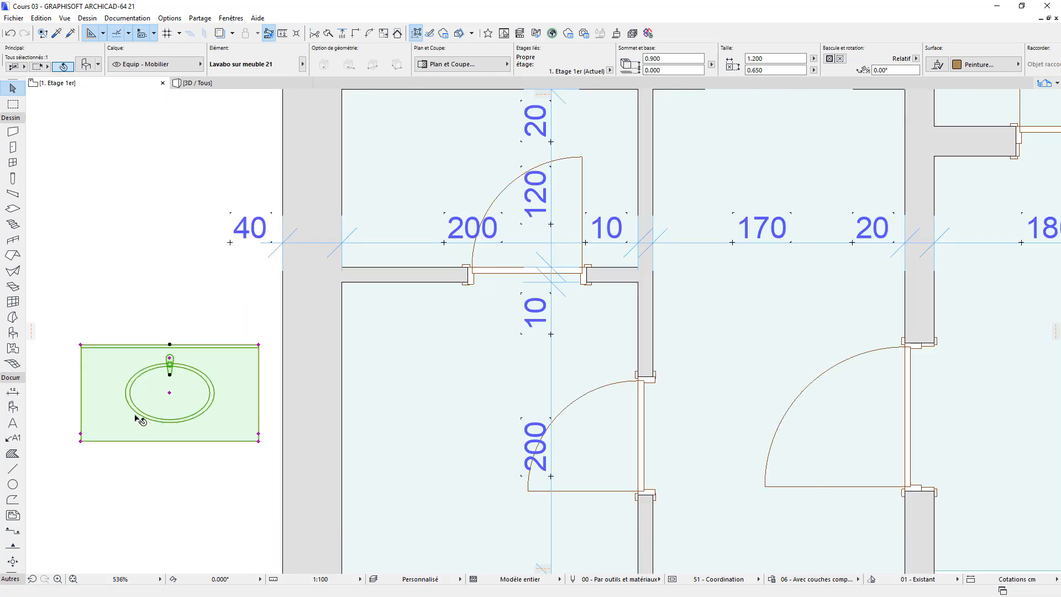
key("ctrl+e")
left_click(169, 393)
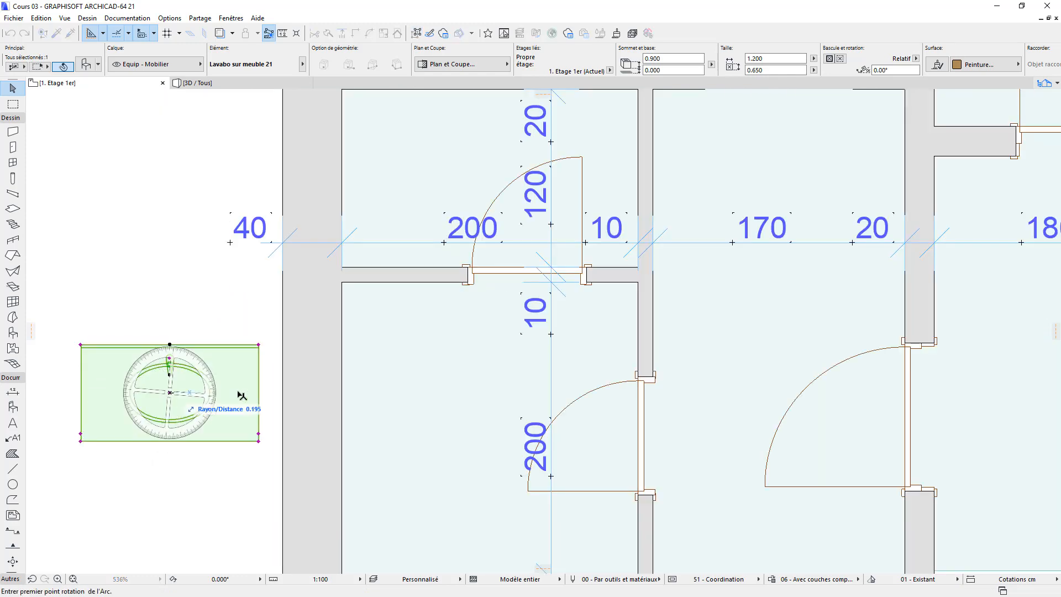
left_click(412, 394)
left_click(171, 230)
scroll(160, 347, "down", 2)
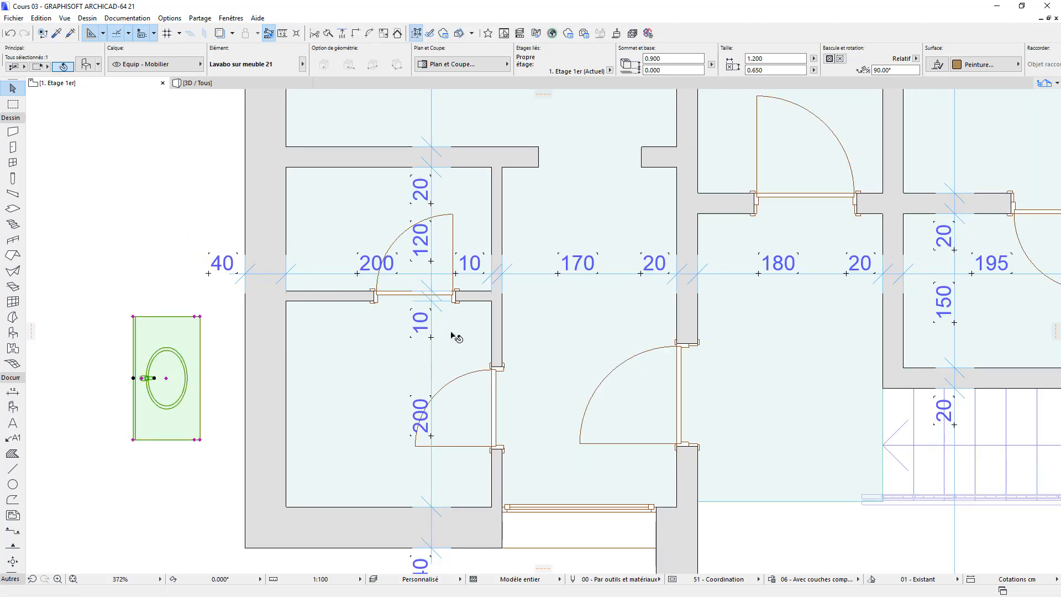
left_click(683, 59)
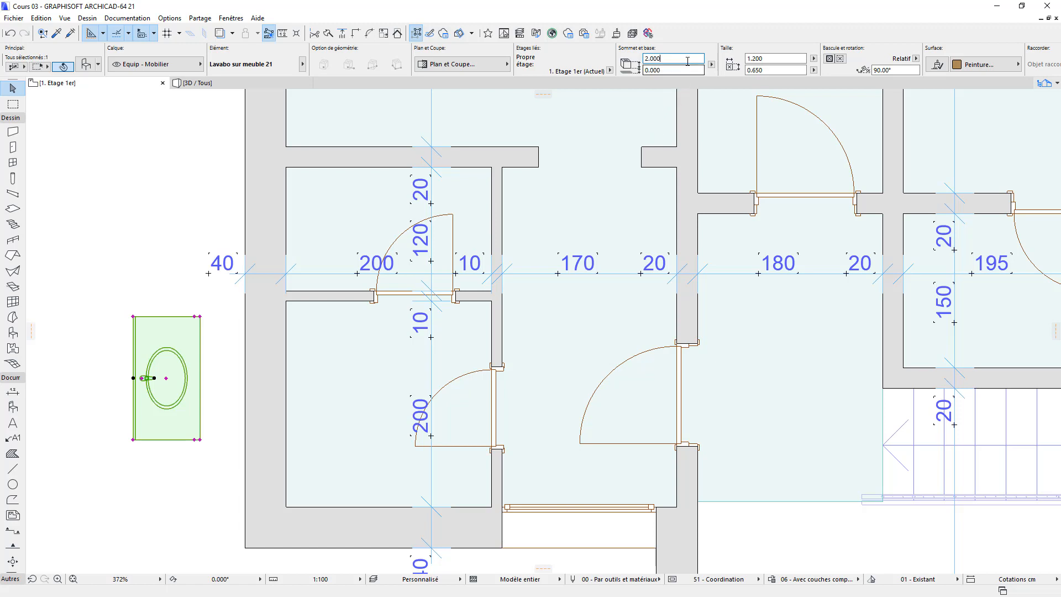
double_click(688, 59)
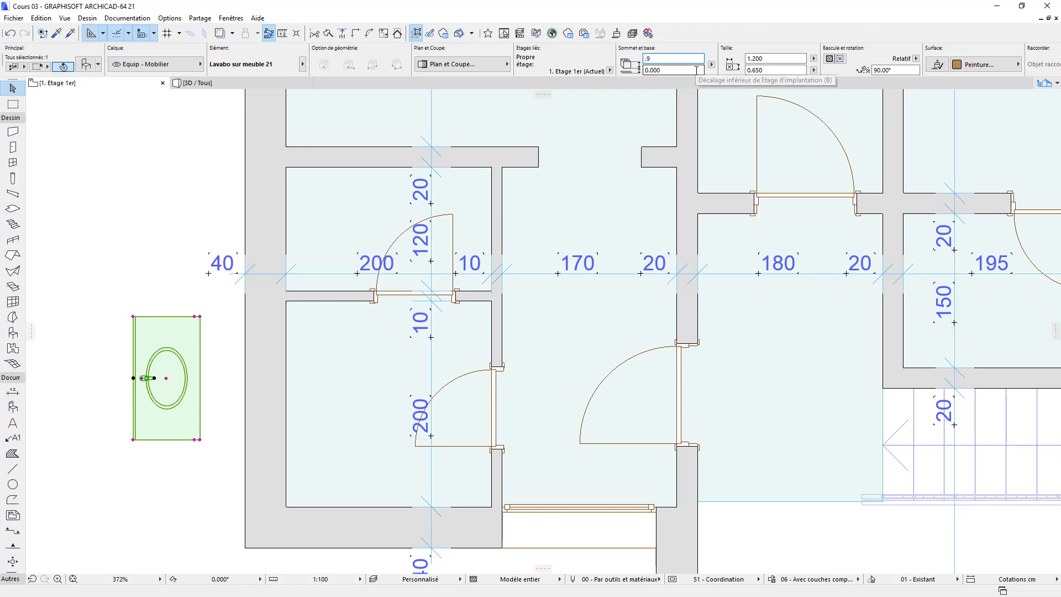
key("Tab")
Set the rotated washbasin cabinet's first size dimension to 2.000 so it spans the bathroom
double_click(785, 58)
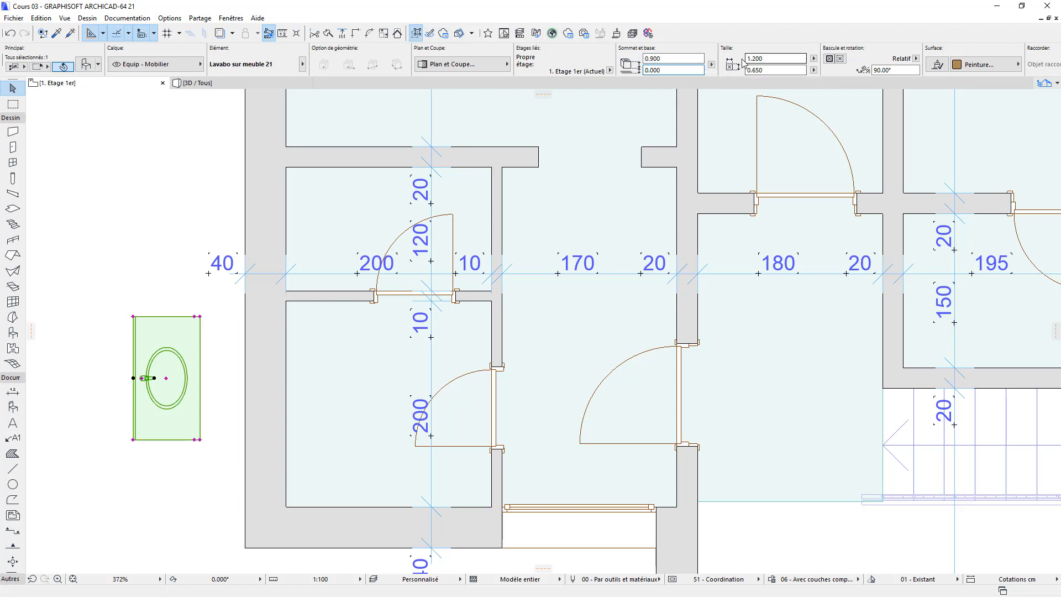
left_click(841, 61)
left_click(116, 478)
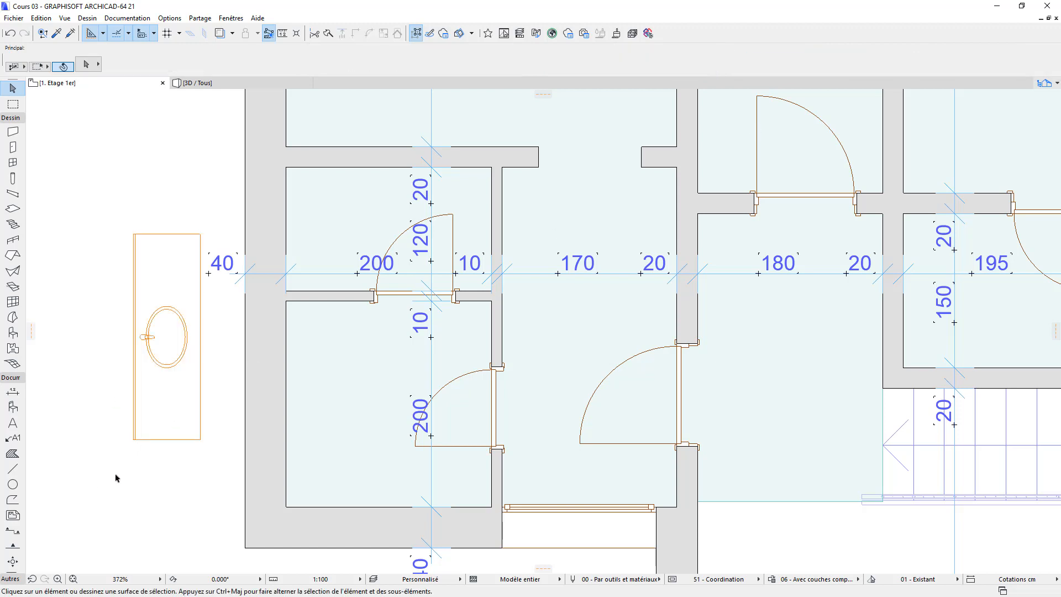
Move the washbasin cabinet by its lower-left corner to the lower-left inside corner of the 200 x 200 bathroom
left_click(133, 440)
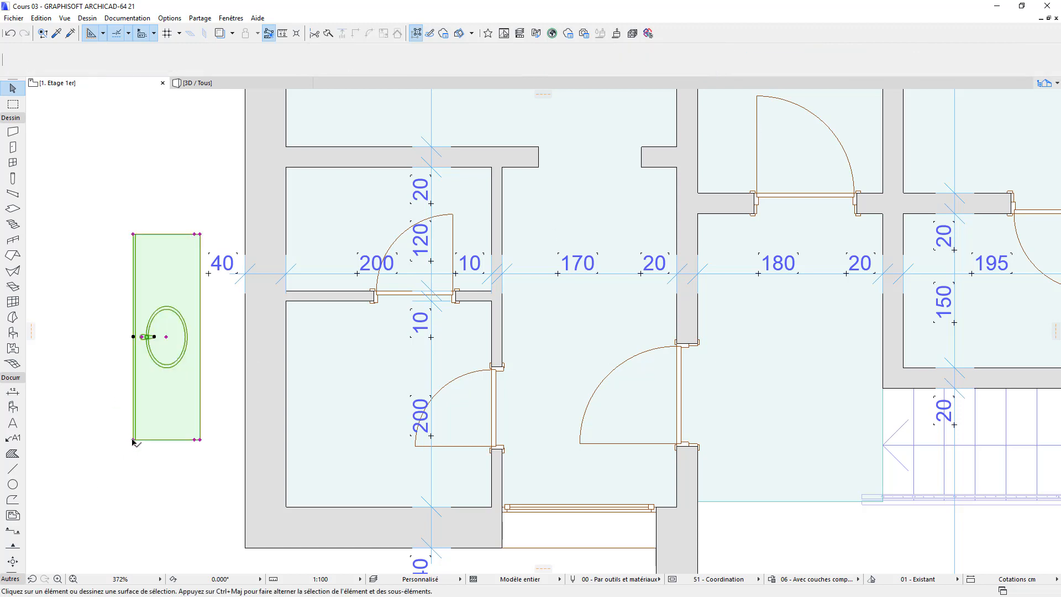
left_click_drag(134, 440, 286, 506)
left_click(286, 507)
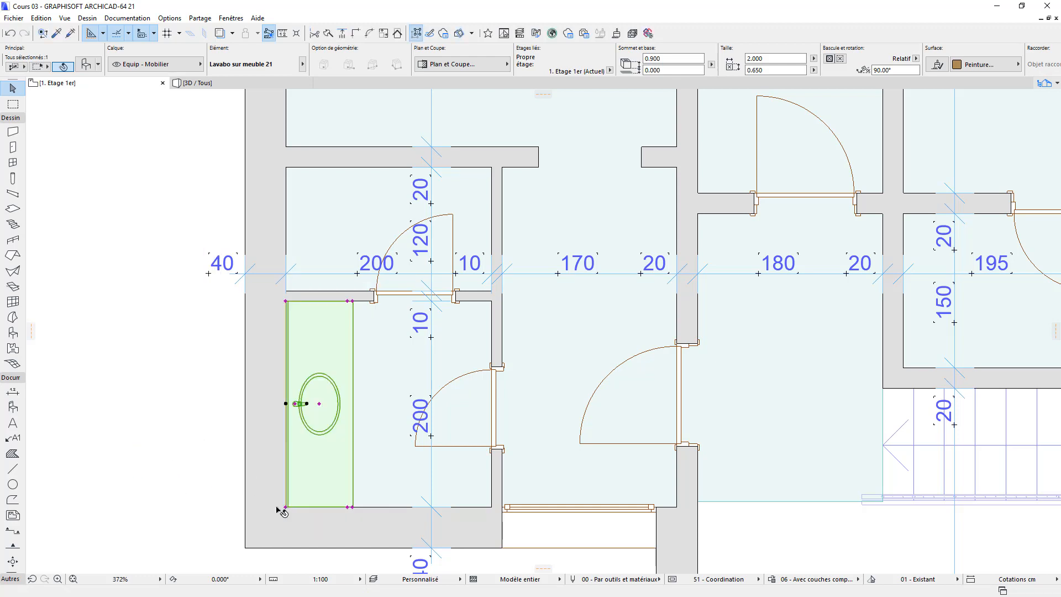
left_click(164, 436)
Place a copy of the toilet from outside the building against the bathroom's lower wall, beside the washbasin cabinet
scroll(216, 374, "down", 3)
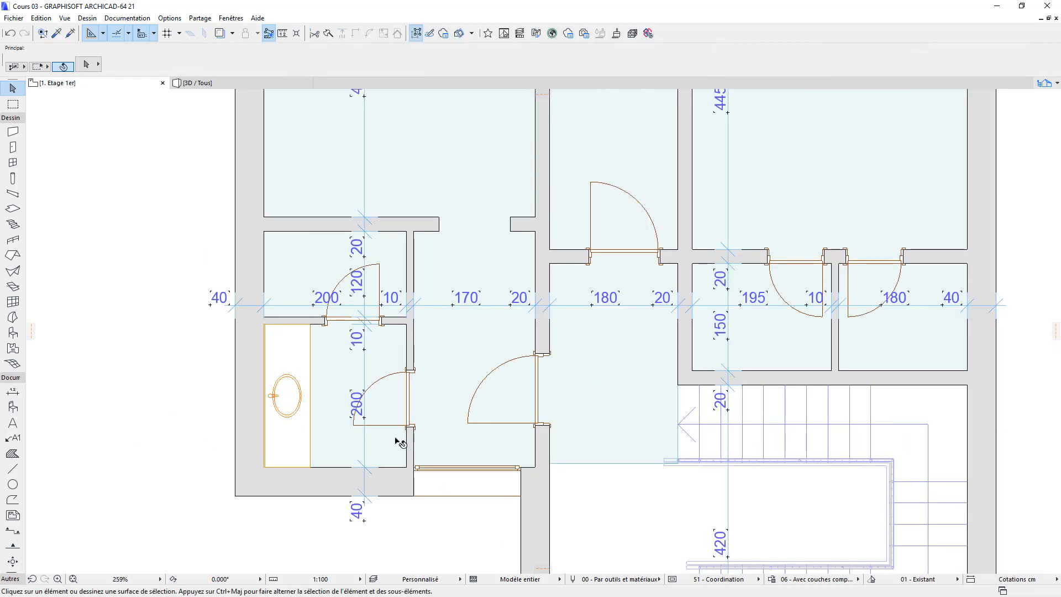
scroll(403, 450, "up", 3)
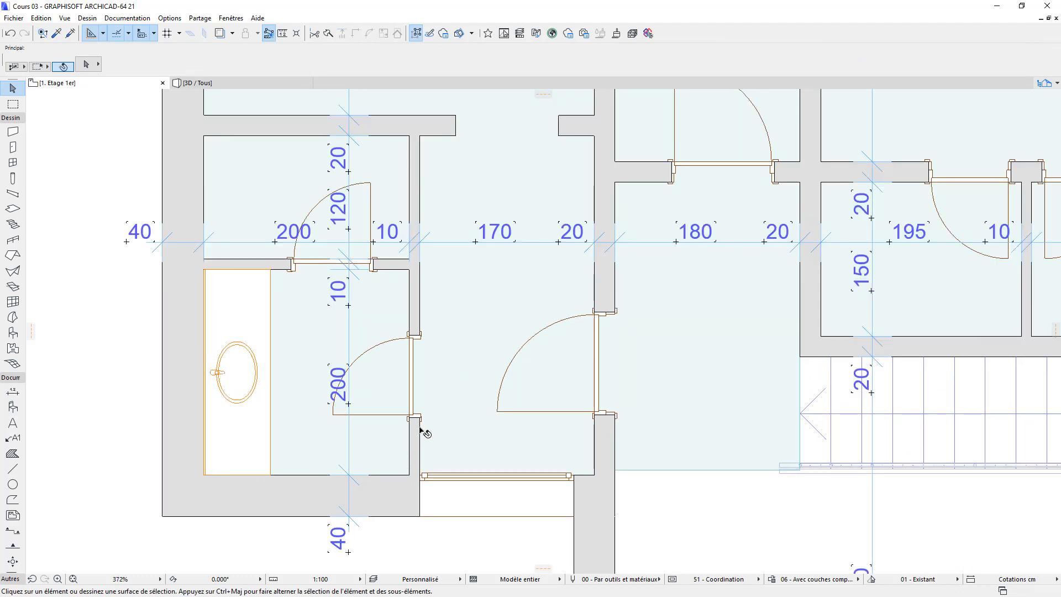
scroll(439, 433, "down", 7)
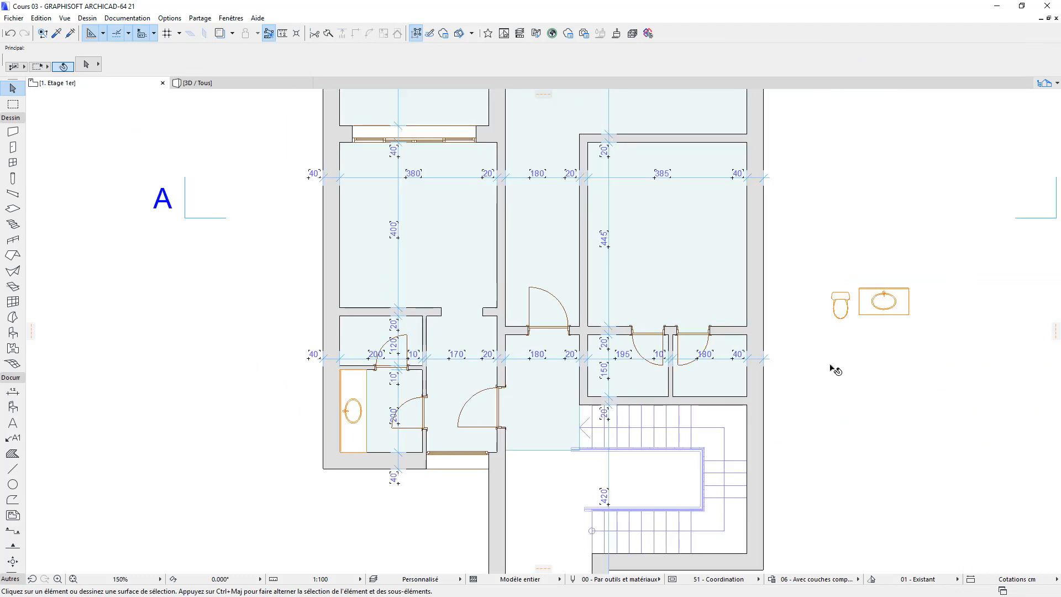
left_click(840, 301)
left_click(837, 295)
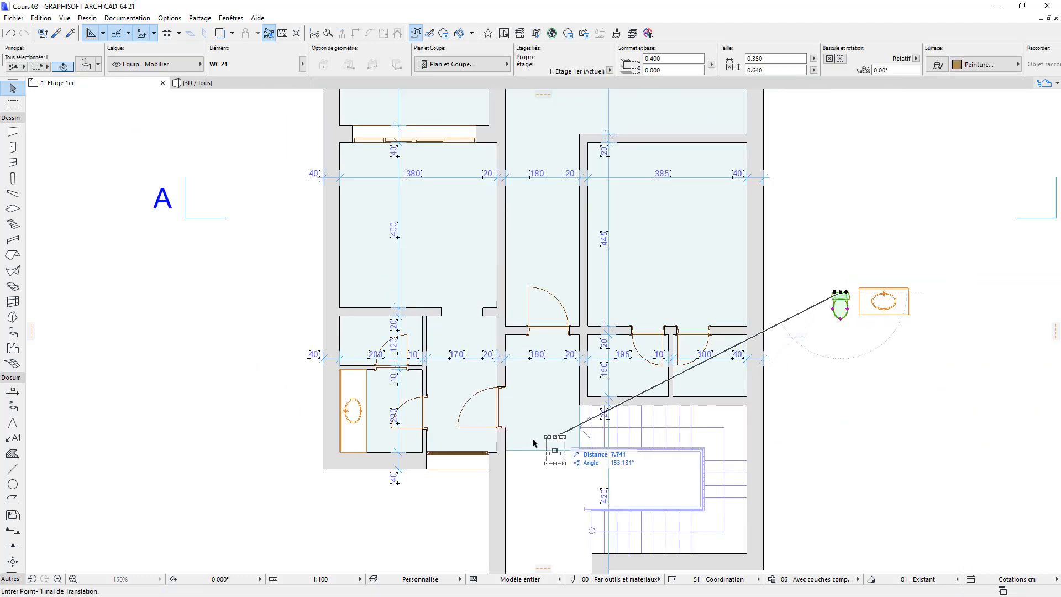
key("ctrl")
scroll(428, 459, "up", 10)
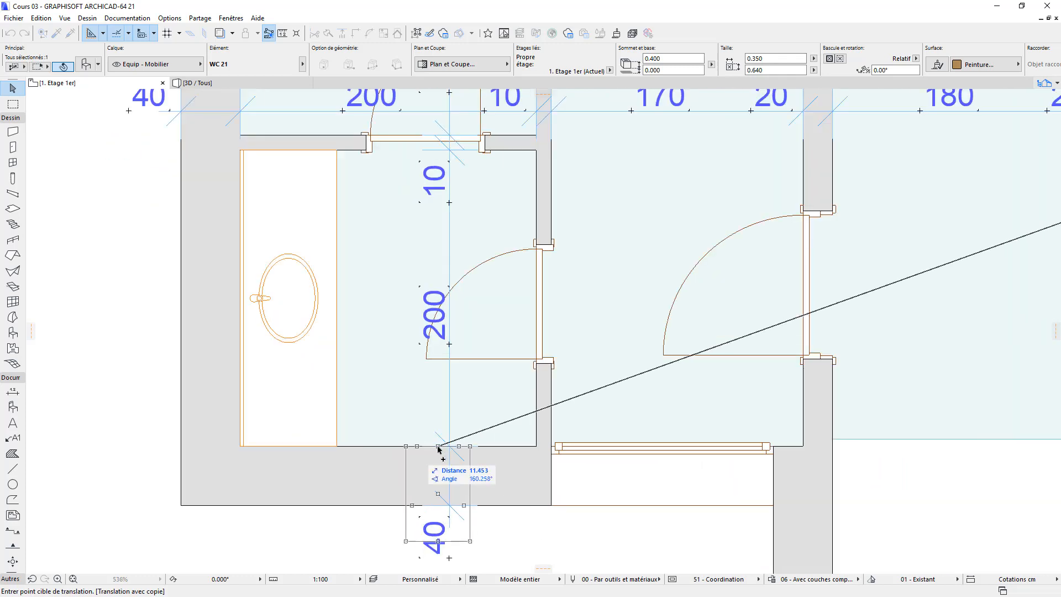
left_click(442, 446)
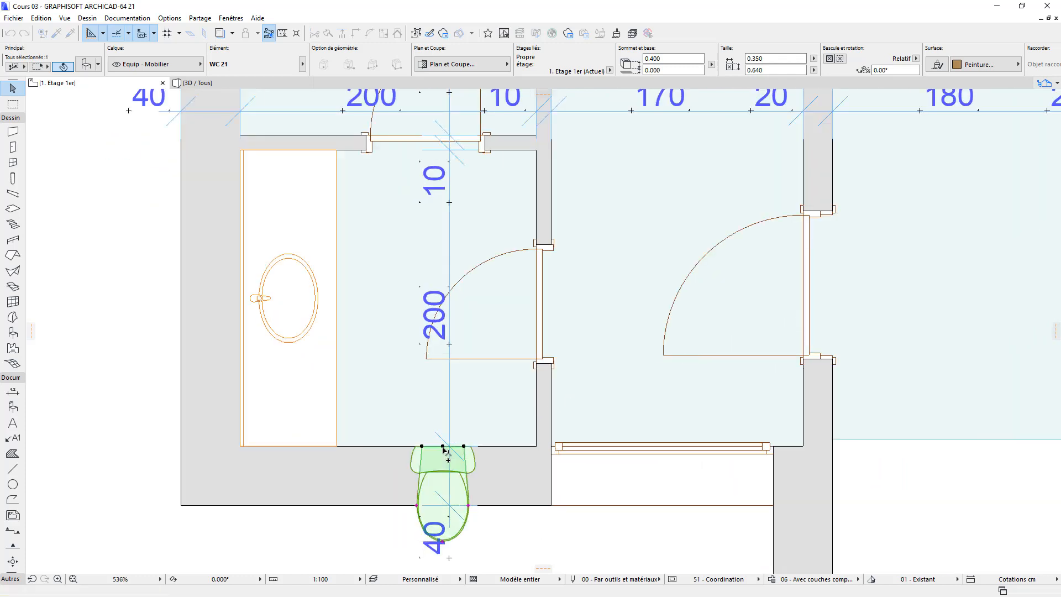
Rotate the copied toilet 180° about the midpoint of its back edge so it faces into the bathroom
key("ctrl+e")
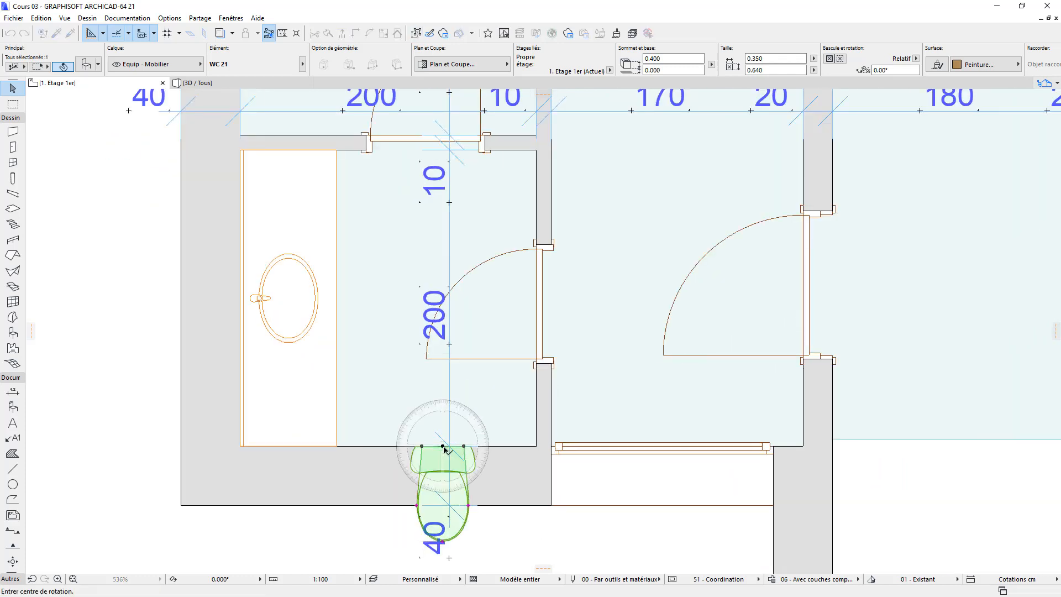
left_click(568, 440)
left_click(320, 439)
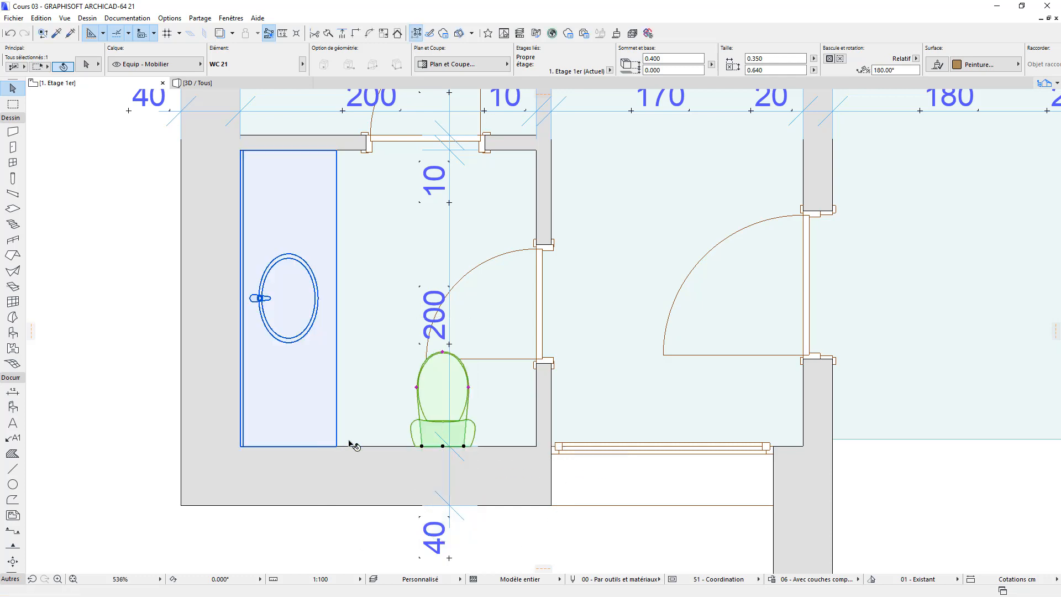
Move the bathroom's entrance door along its wall to align its lower frame with the front of the toilet
left_click(537, 364)
key("ctrl+d")
left_click(536, 364)
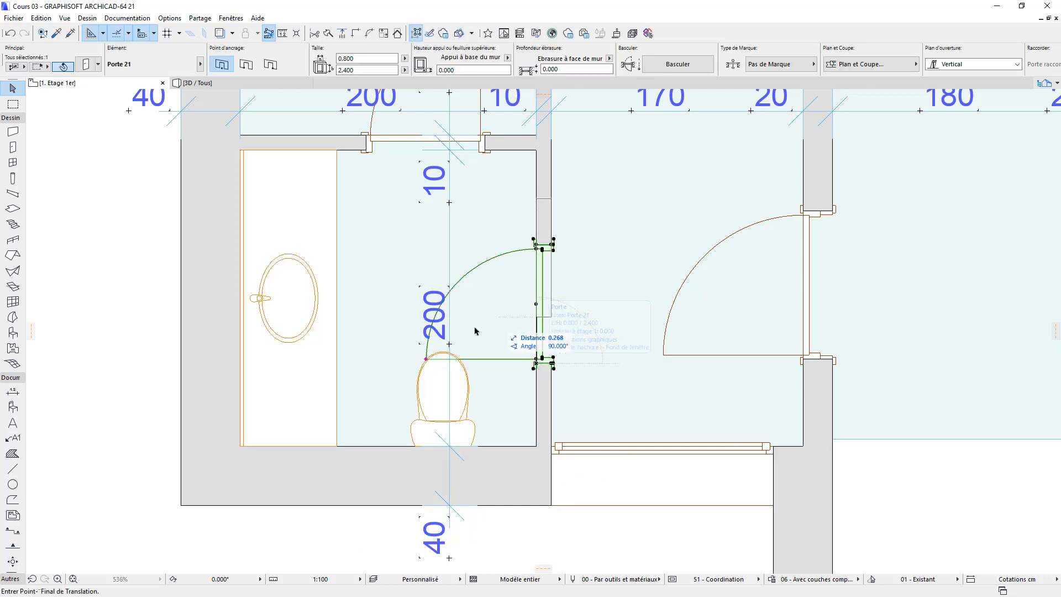
left_click(441, 352)
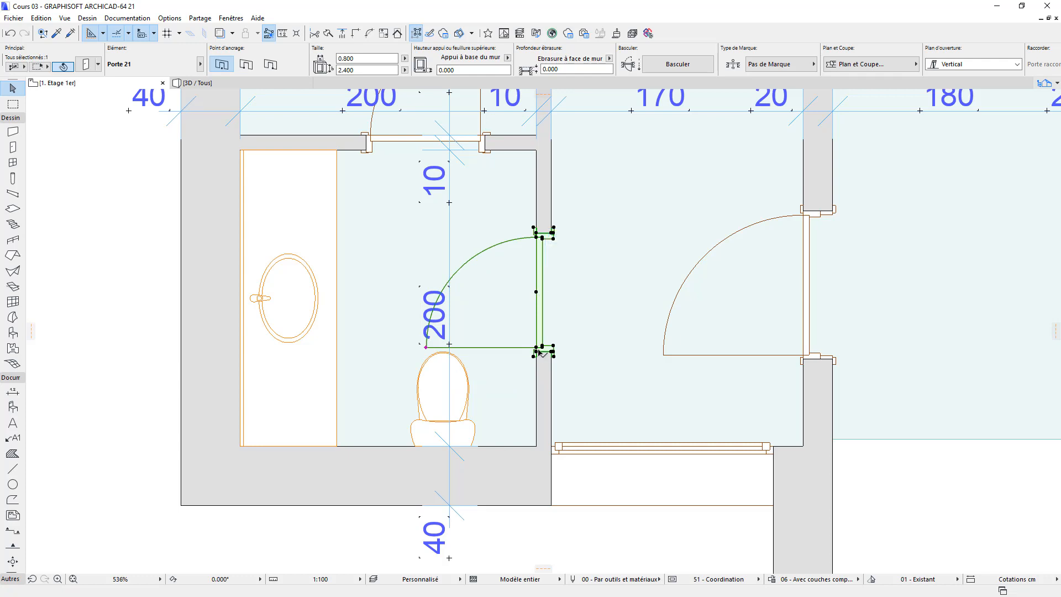
Bring the bathroom's entrance door to the lower-right room corner, and offset it up the wall to clear the toilet
left_click(537, 354)
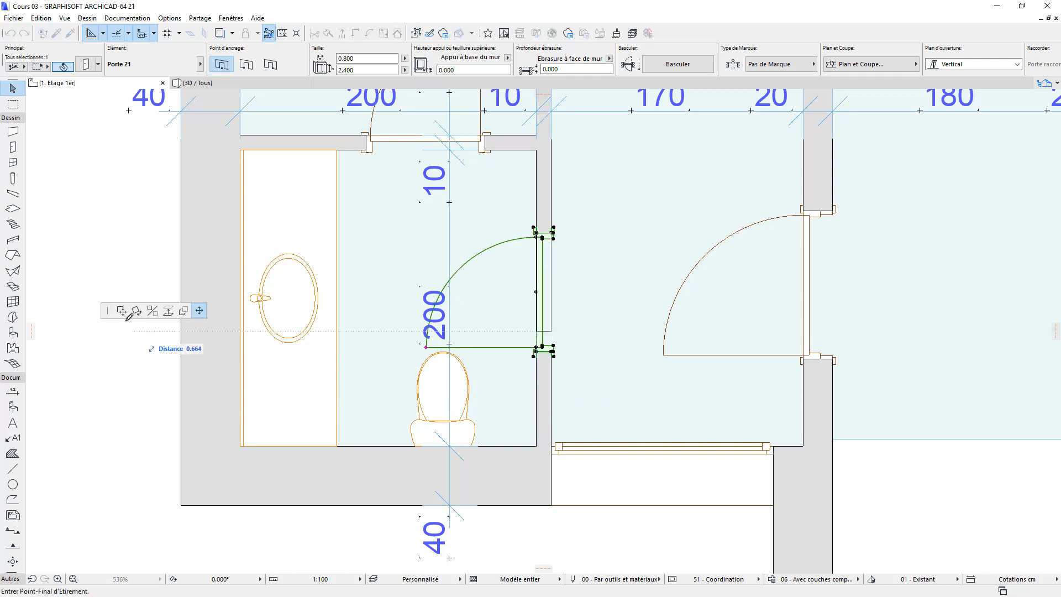
left_click(537, 446)
left_click(537, 388)
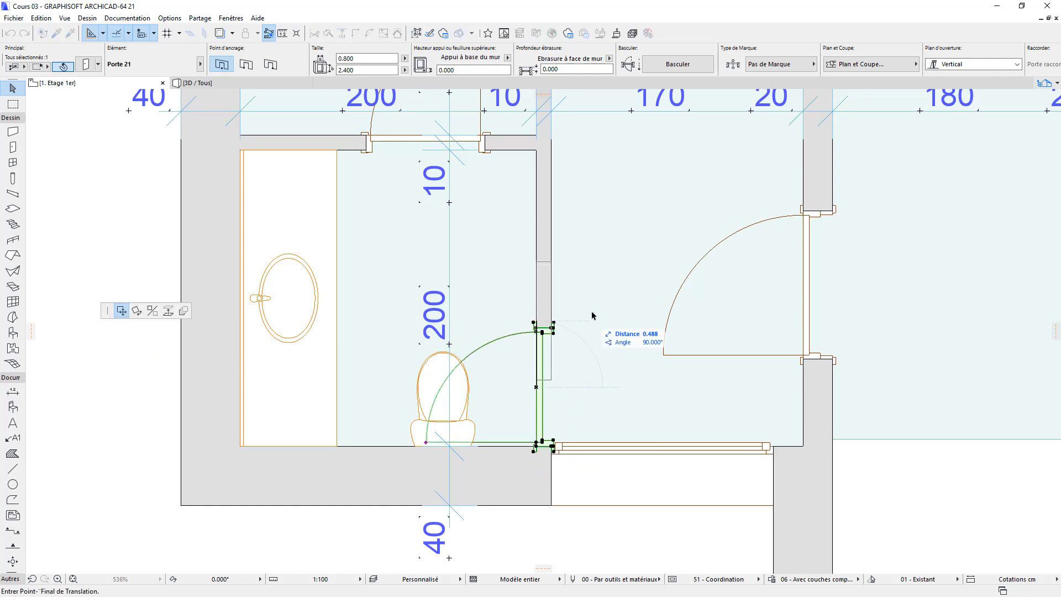
left_click(591, 316)
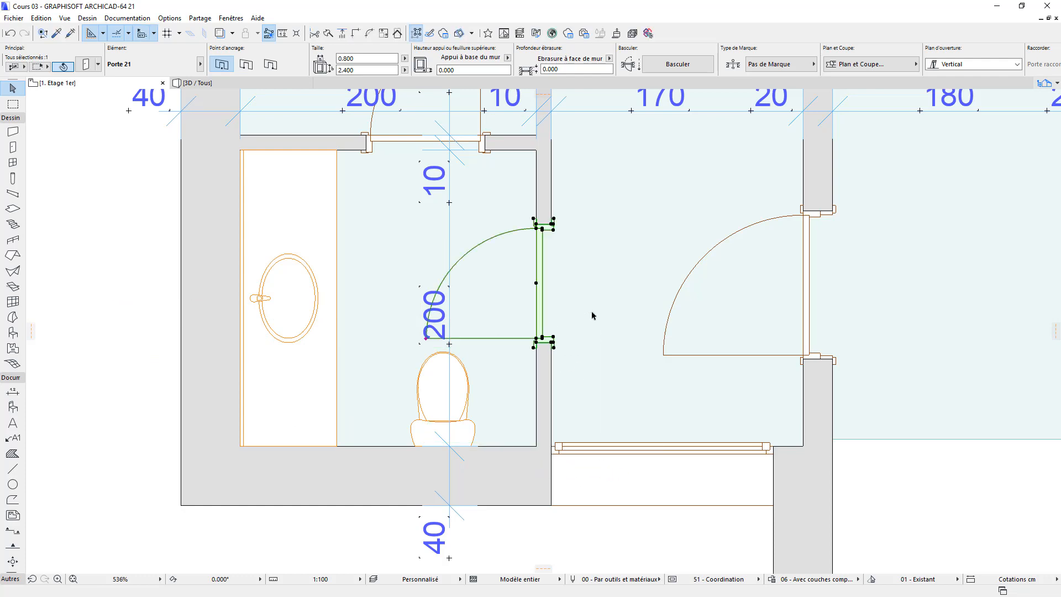
key("Escape")
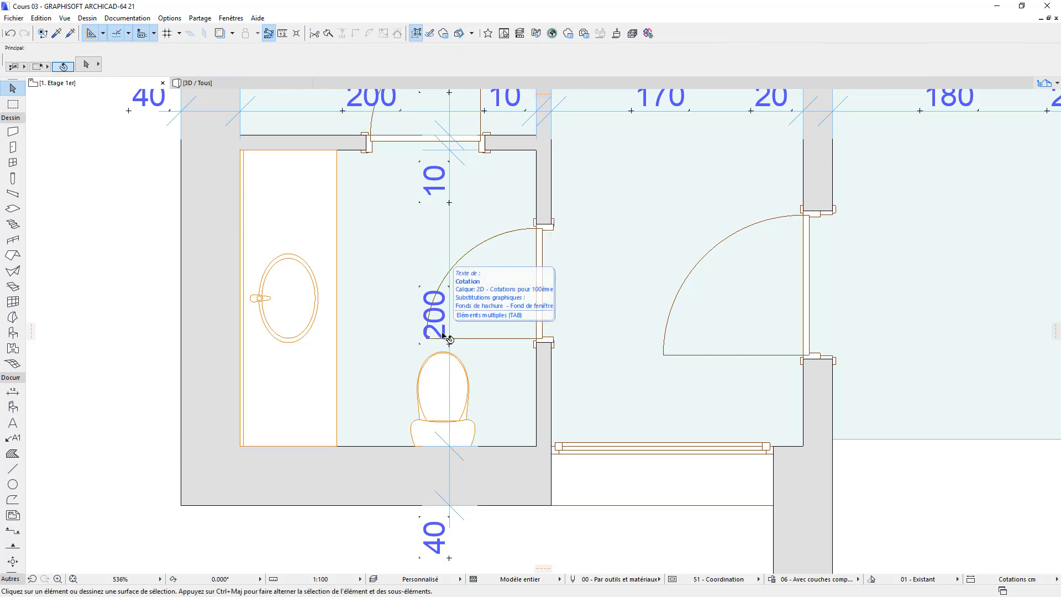
Move the door in the bathroom's upper wall to the right-hand wall corner, and offset it 0.1 m back from that corner
scroll(447, 338, "down", 5)
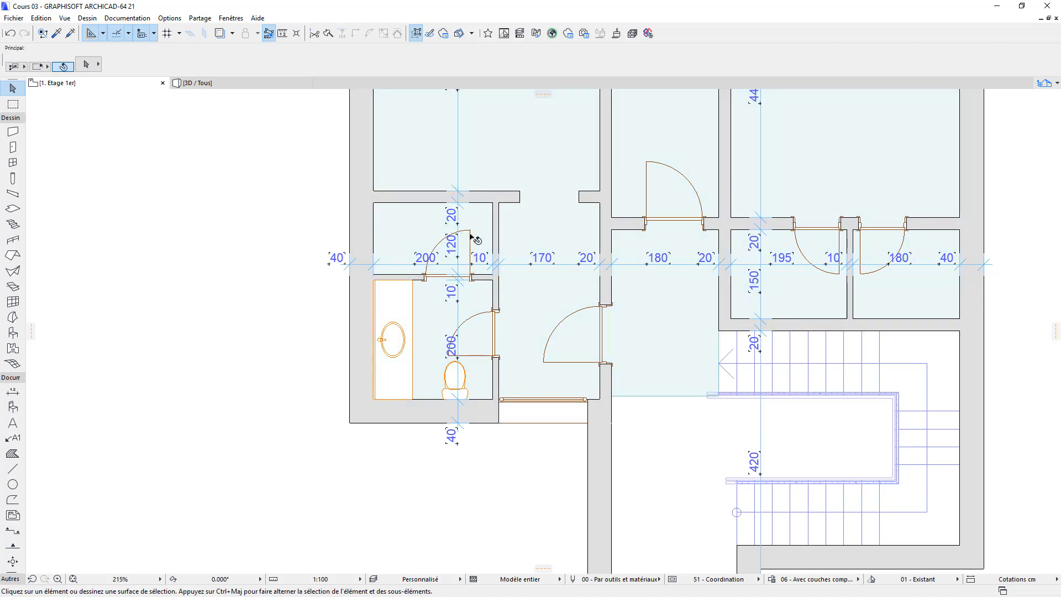
scroll(474, 275, "up", 5)
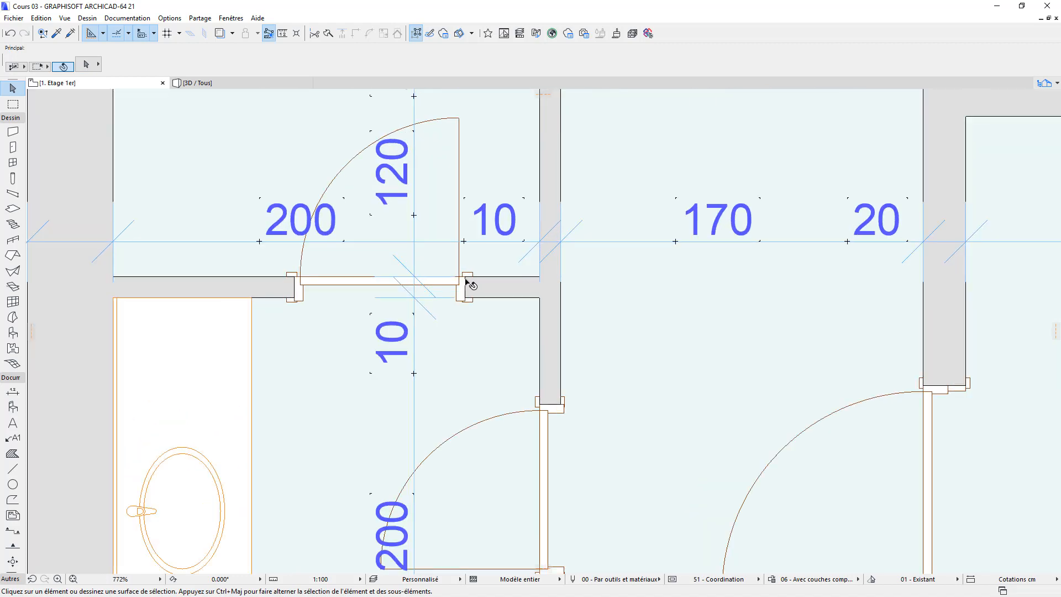
left_click(465, 278)
left_click_drag(465, 278, 540, 278)
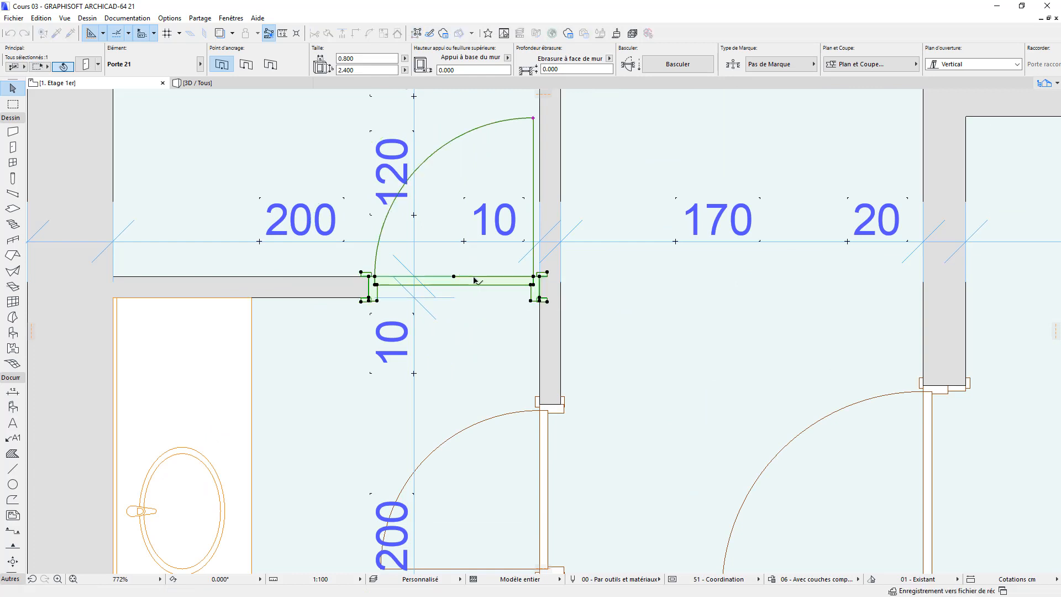
left_click(535, 277)
type(".1")
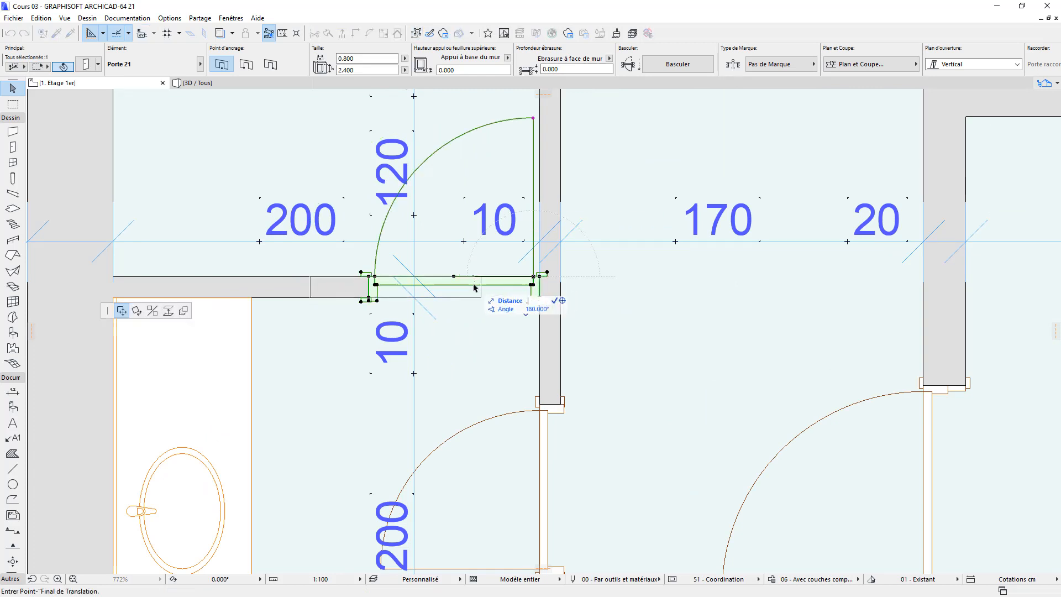
key("Return")
key("Escape")
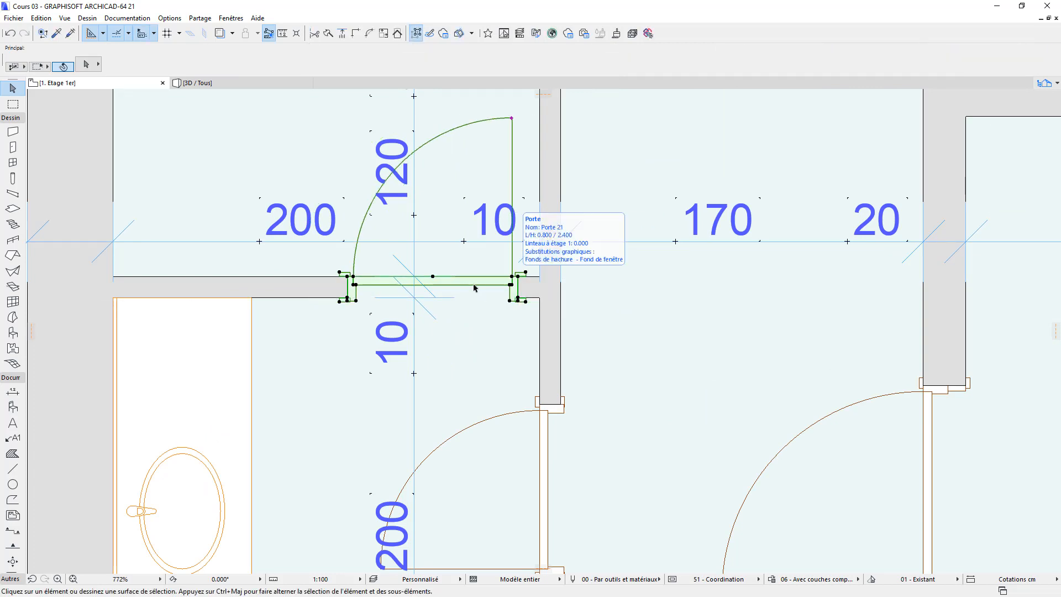
Rotate the toilet outside the building 90° clockwise about the midpoint of its back edge
scroll(535, 283, "down", 10)
middle_click_drag(592, 279, 563, 381)
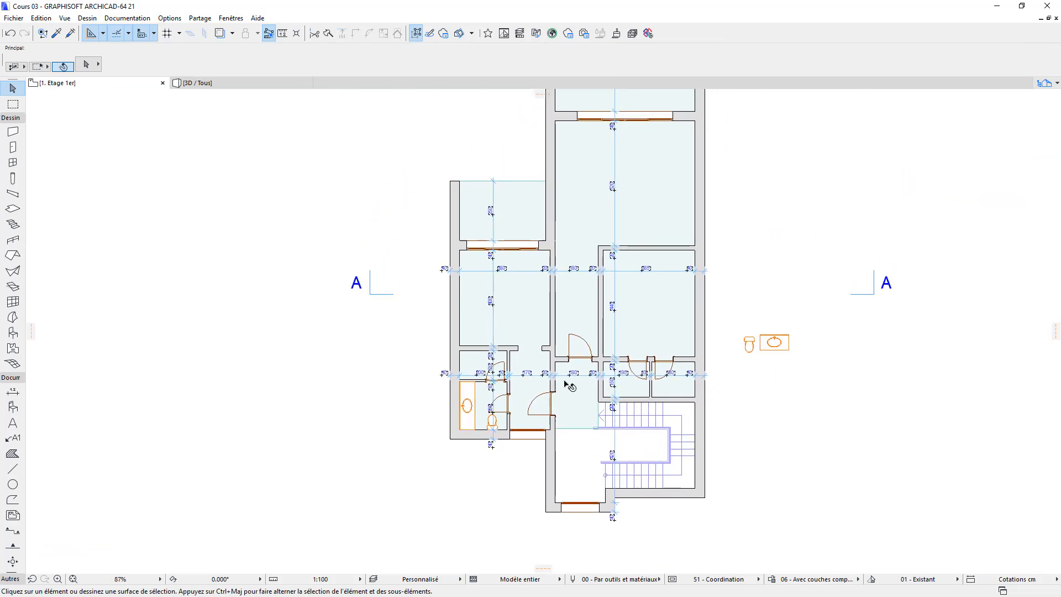
scroll(775, 388, "up", 1)
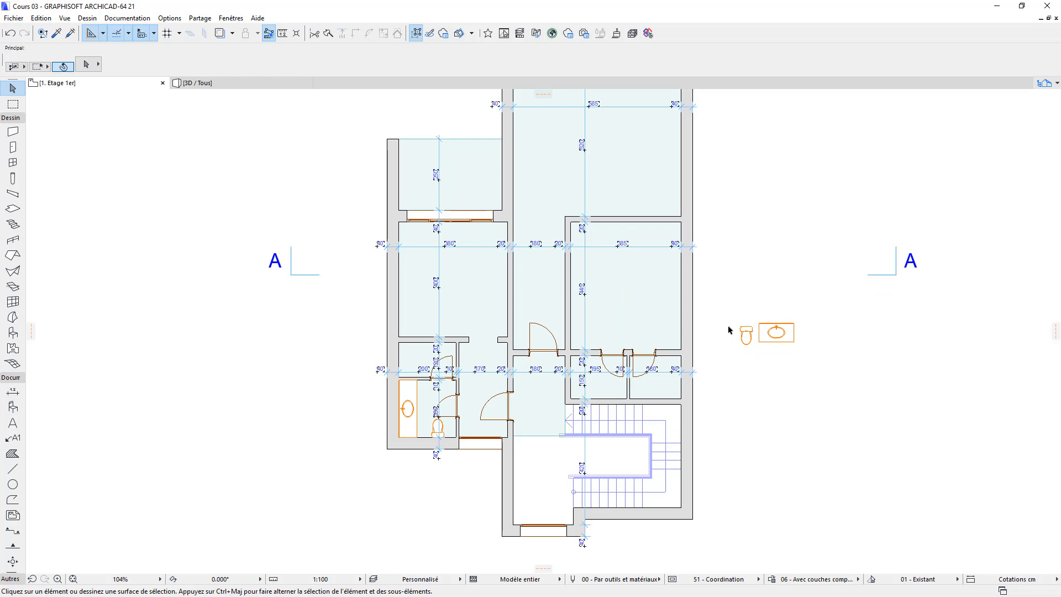
scroll(697, 302, "up", 2)
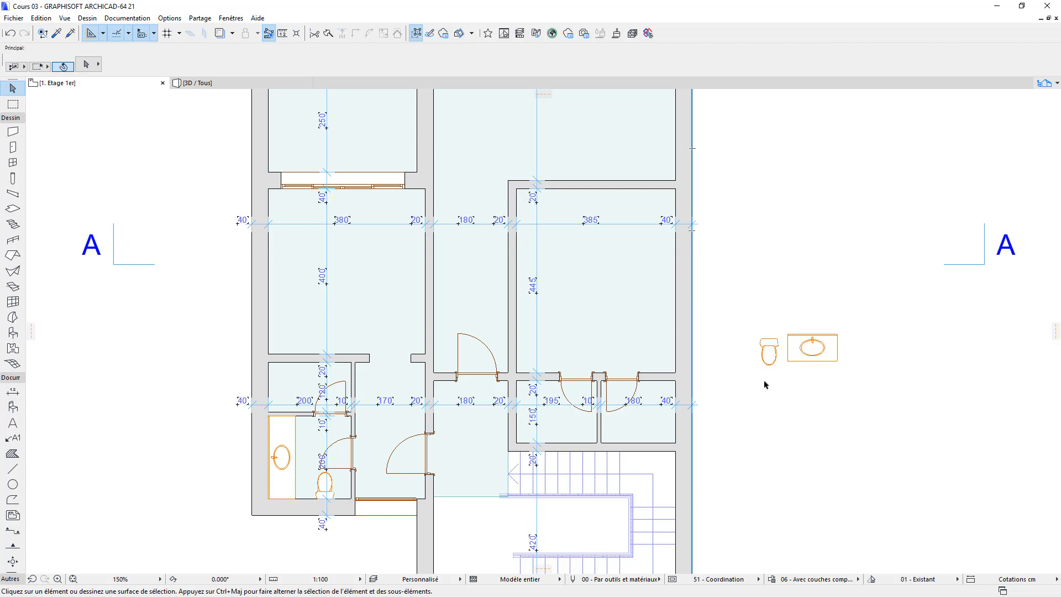
scroll(765, 384, "up", 1)
left_click(771, 333)
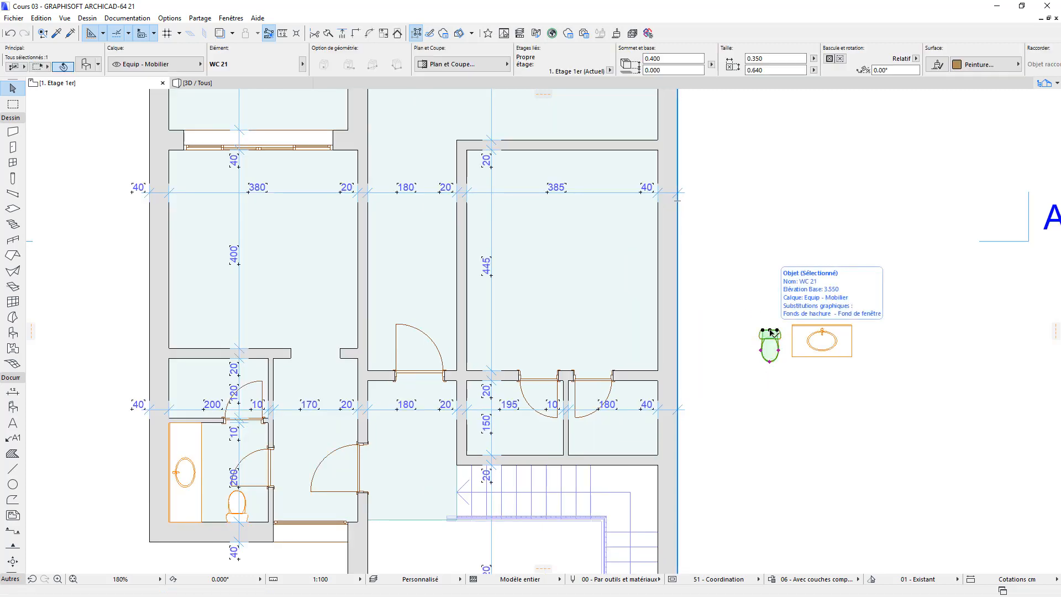
key("ctrl+e")
left_click(770, 330)
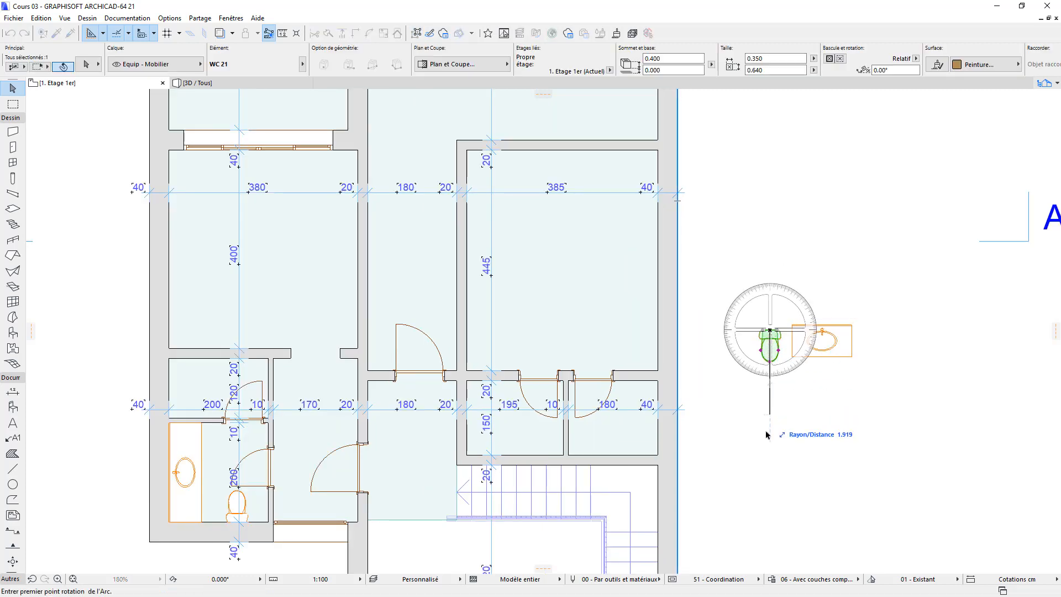
left_click(770, 446)
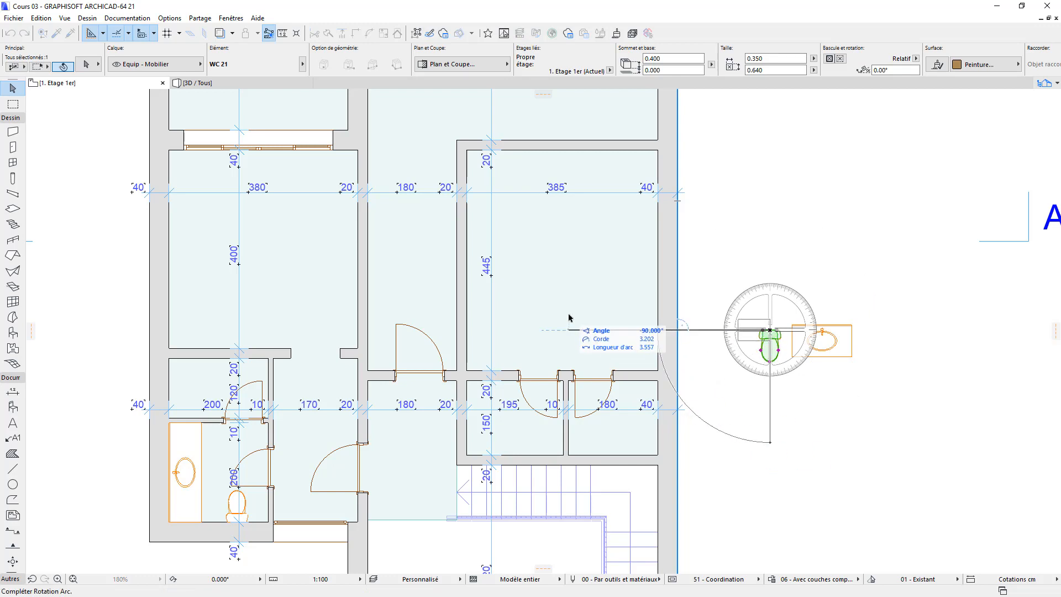
left_click(578, 330)
key("Escape")
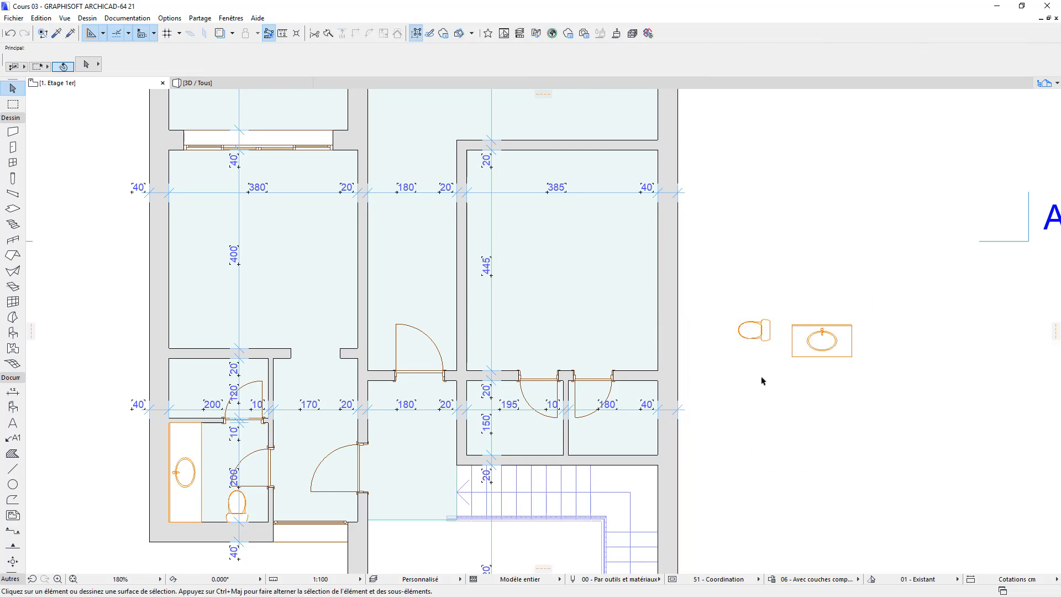
Move the rotated toilet into the 180 cm wide room above the stairs, with its back against the exterior wall
scroll(763, 370, "up", 1)
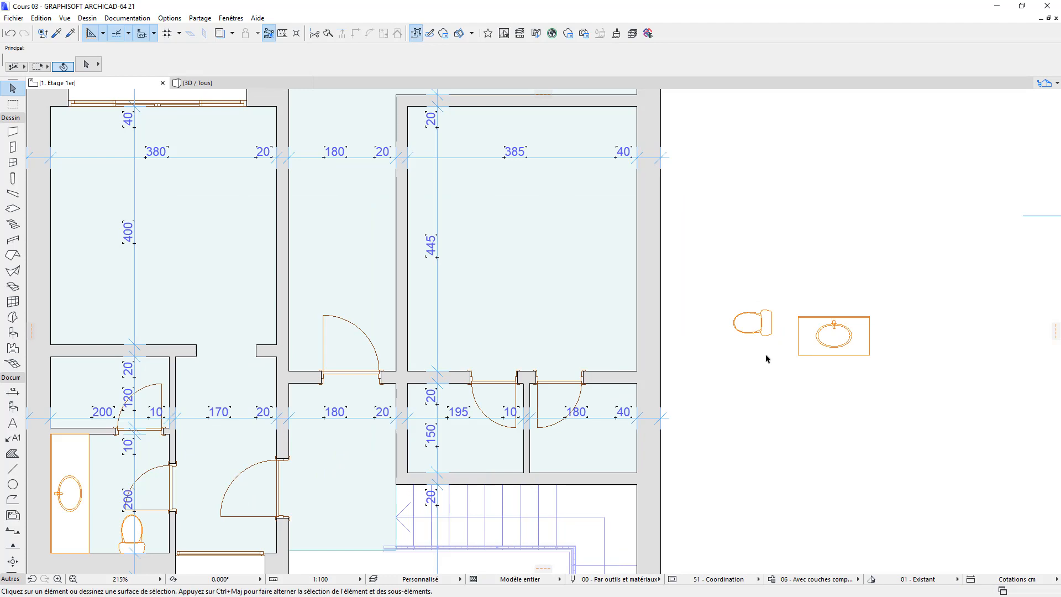
scroll(707, 371, "up", 2)
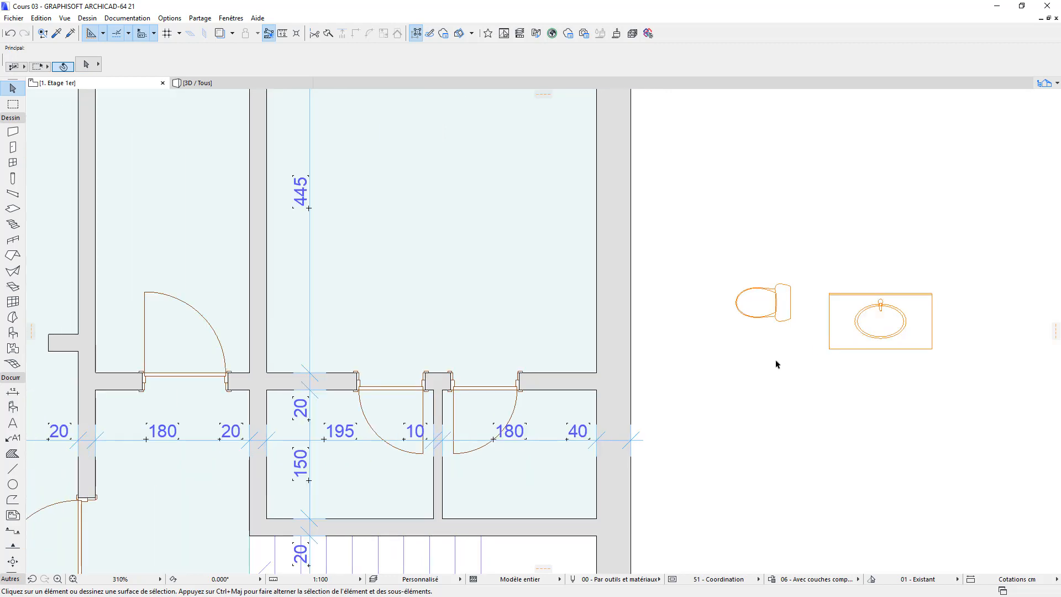
left_click_drag(793, 306, 596, 463)
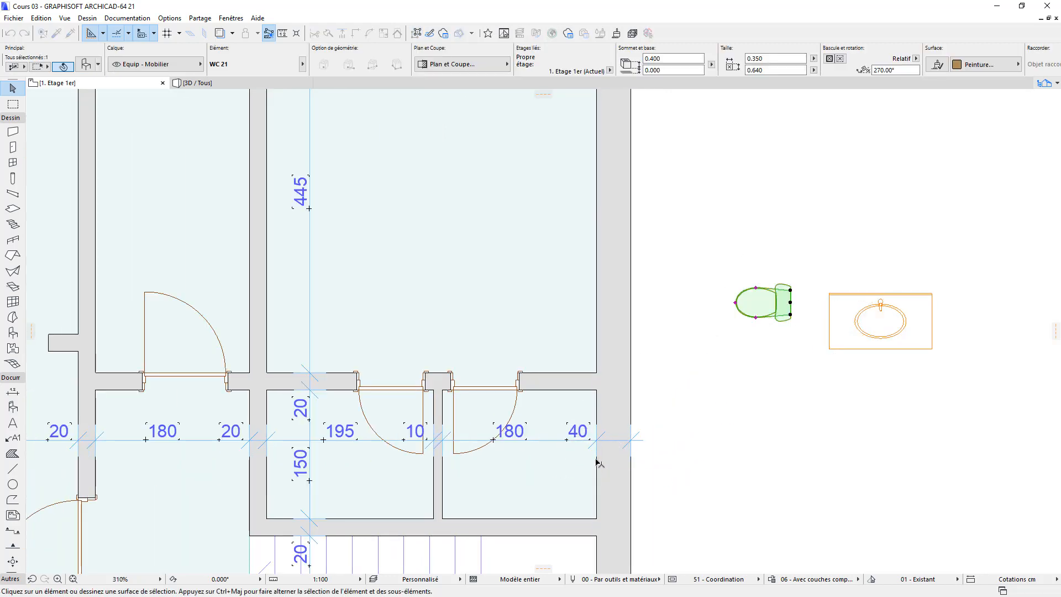
scroll(725, 433, "down", 2)
middle_click_drag(725, 432, 764, 328)
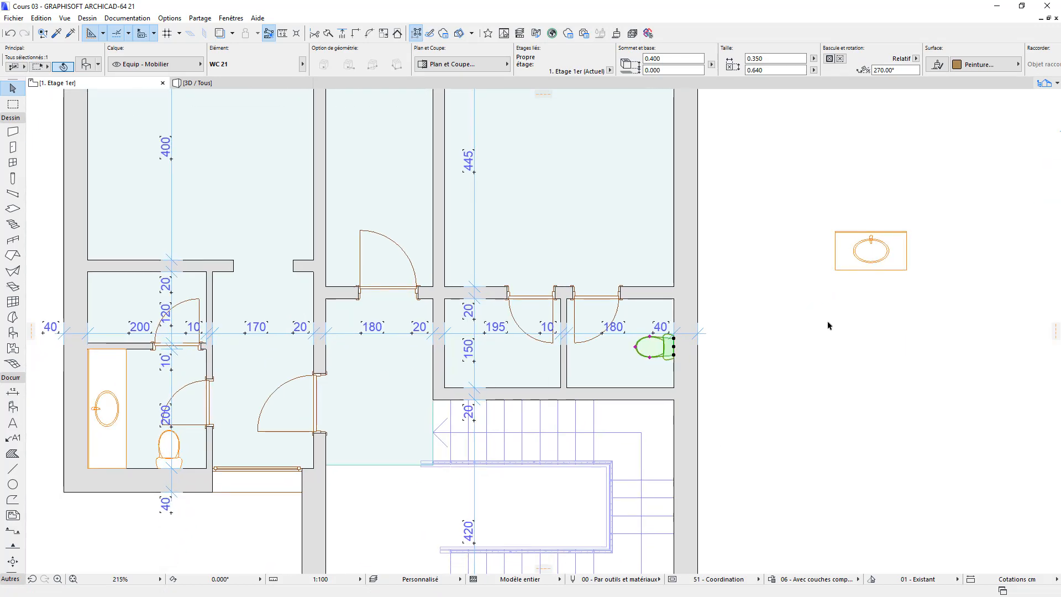
Rotate the washbasin cabinet outside the building 90° clockwise about its basin centre
middle_click_drag(857, 287, 845, 360)
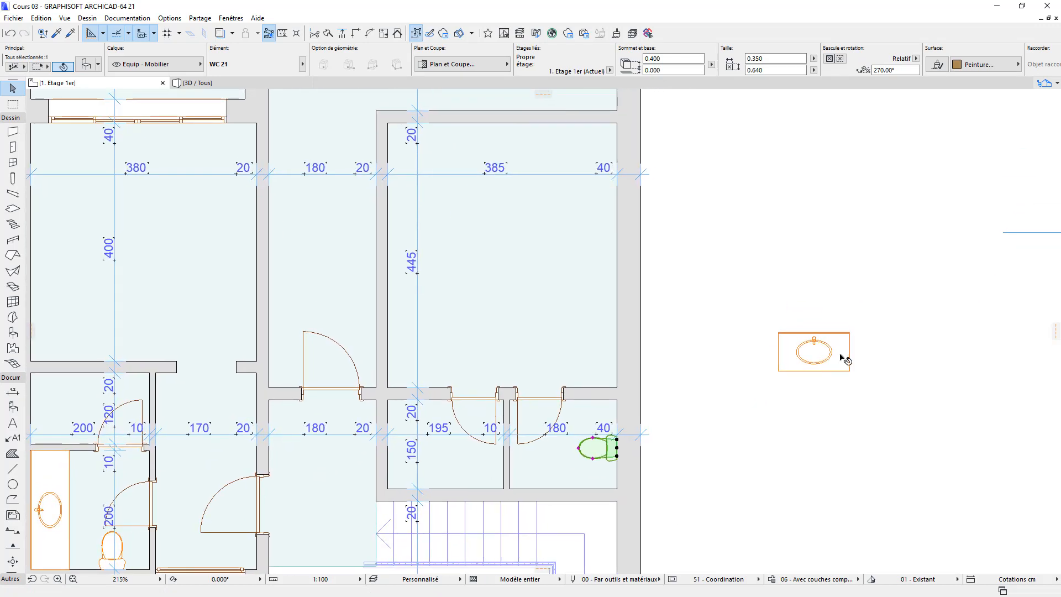
left_click(814, 355)
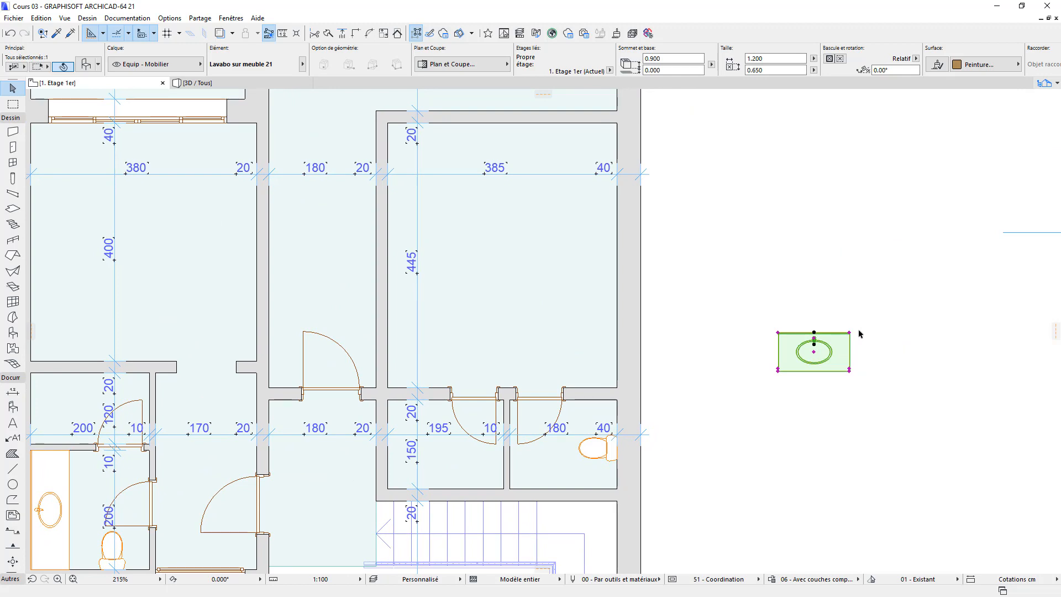
key("ctrl+e")
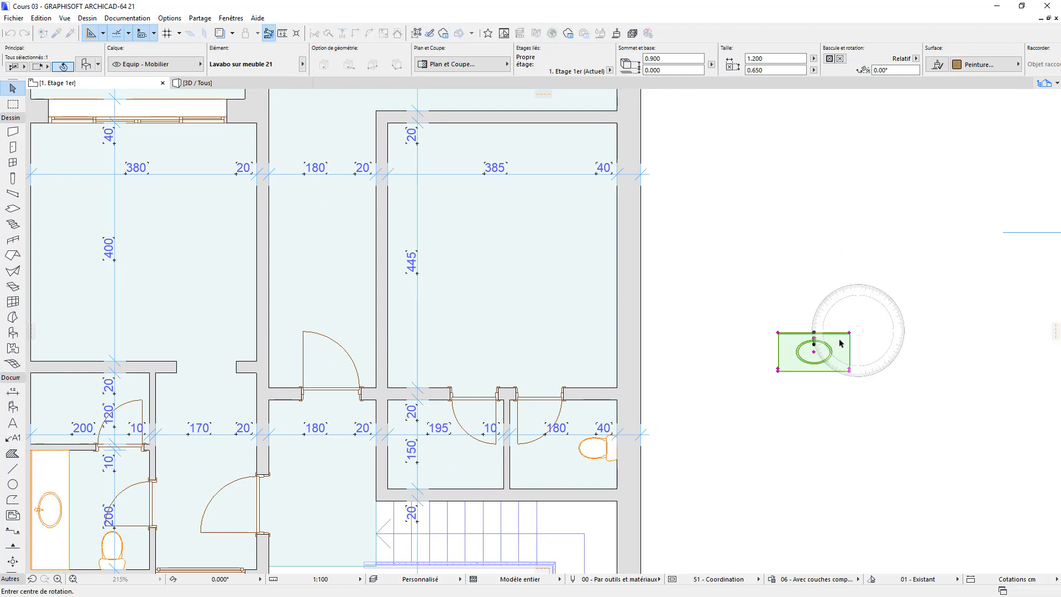
left_click(814, 352)
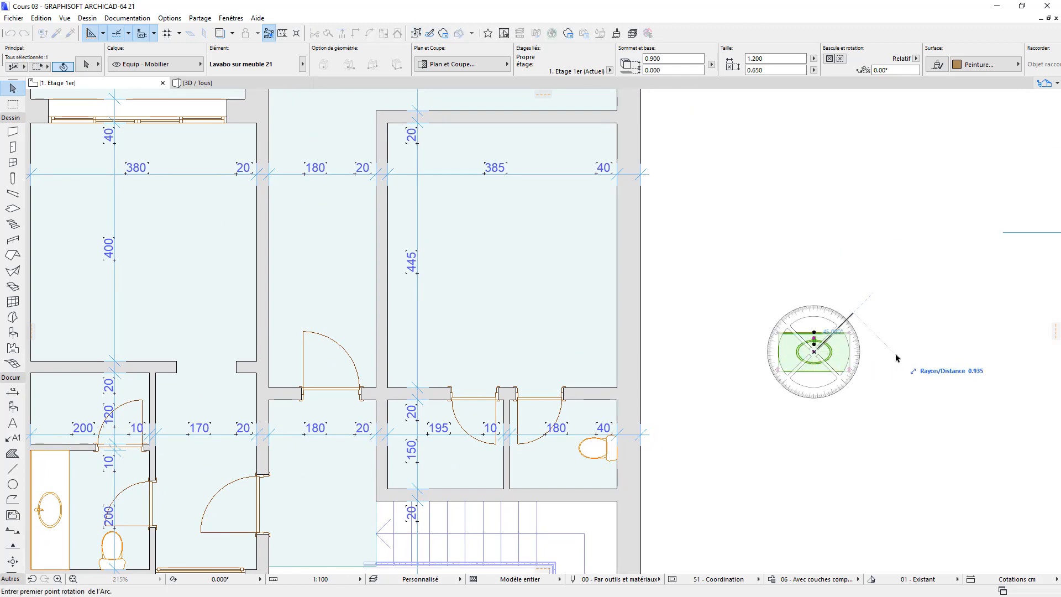
left_click(935, 359)
left_click(837, 452)
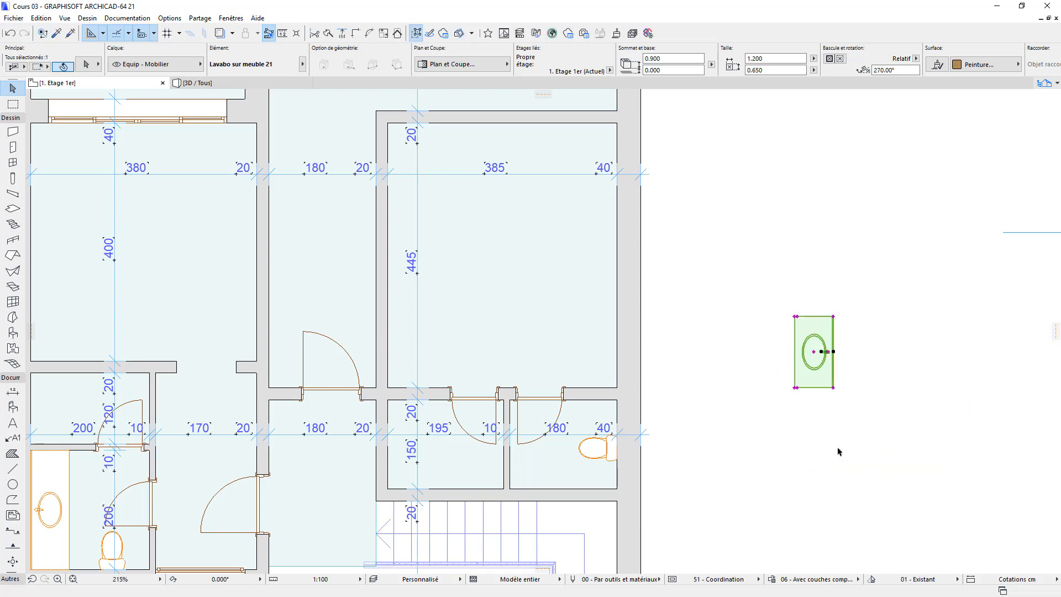
left_click(692, 386)
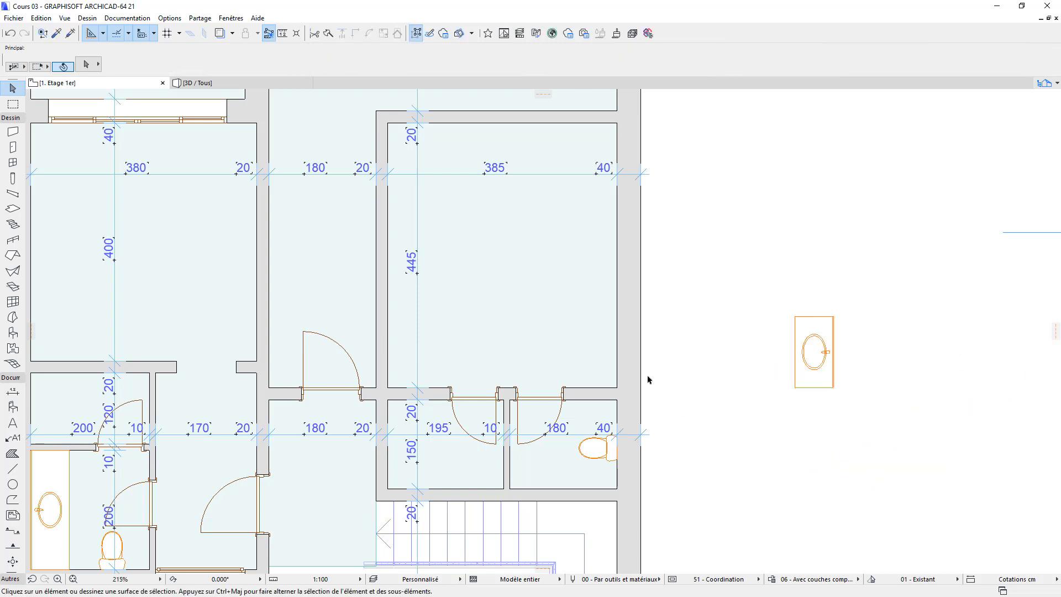
Set the width of the washbasin cabinet outside the building to 2.4 m
left_click(830, 389)
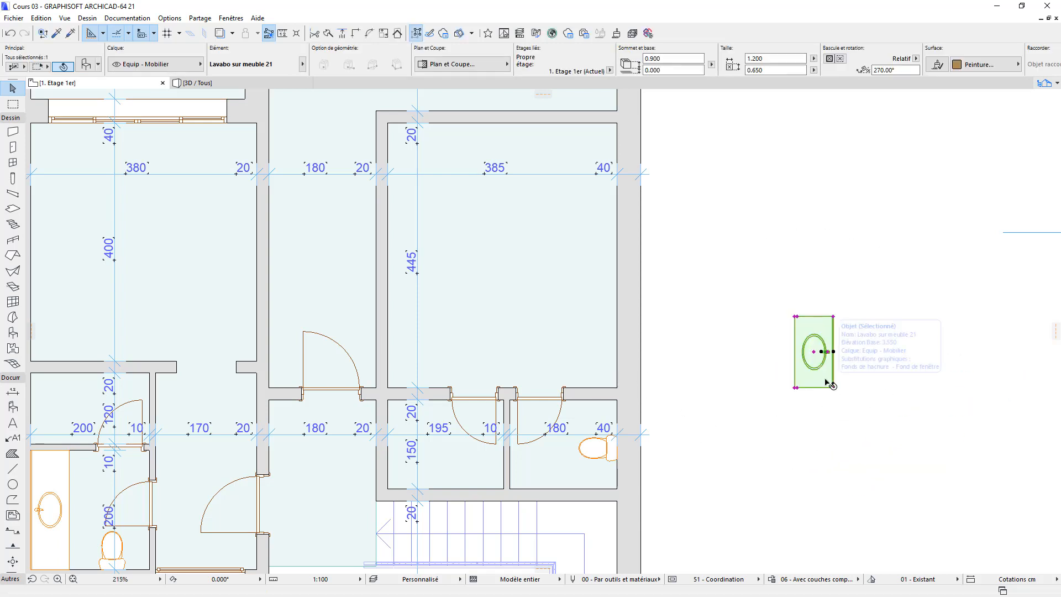
left_click(782, 57)
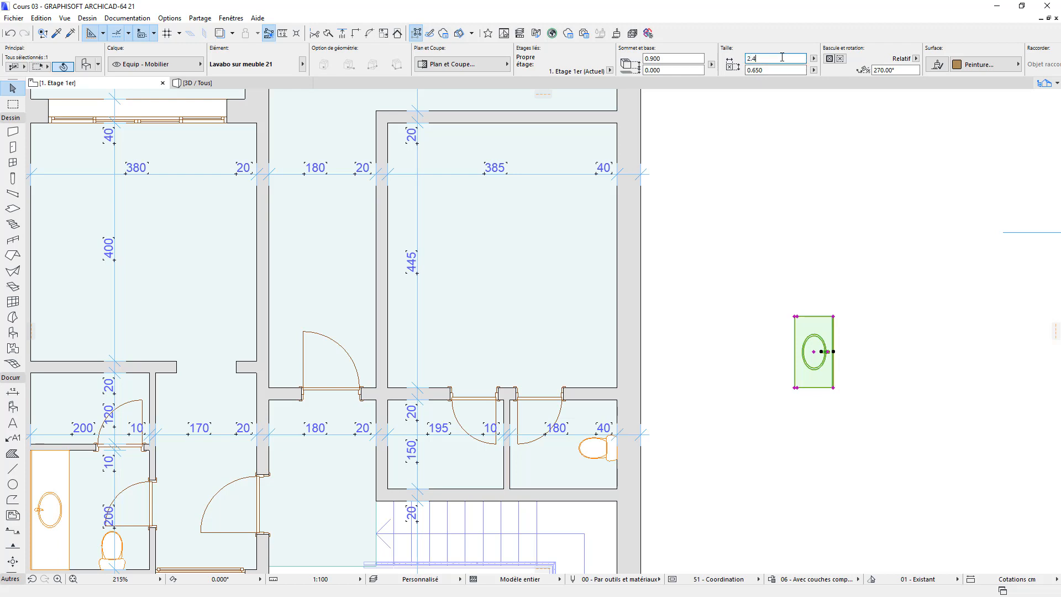
key("Return")
scroll(823, 404, "up", 3)
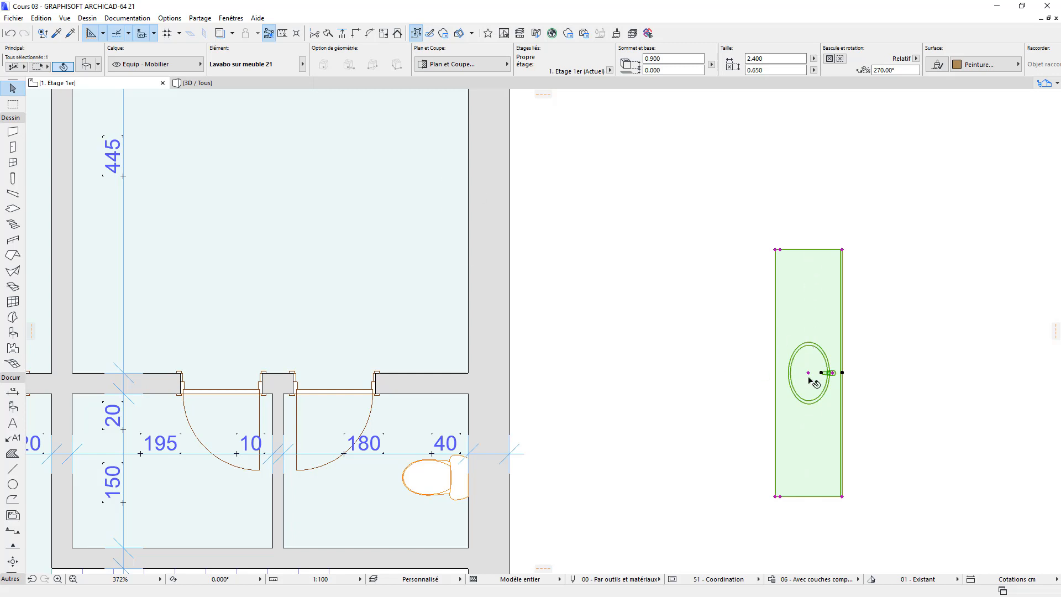
Examine the washbasin cabinet's object settings, from cabinet, counter and door options to the basin parameters, for a way to add a second basin
left_click(86, 64)
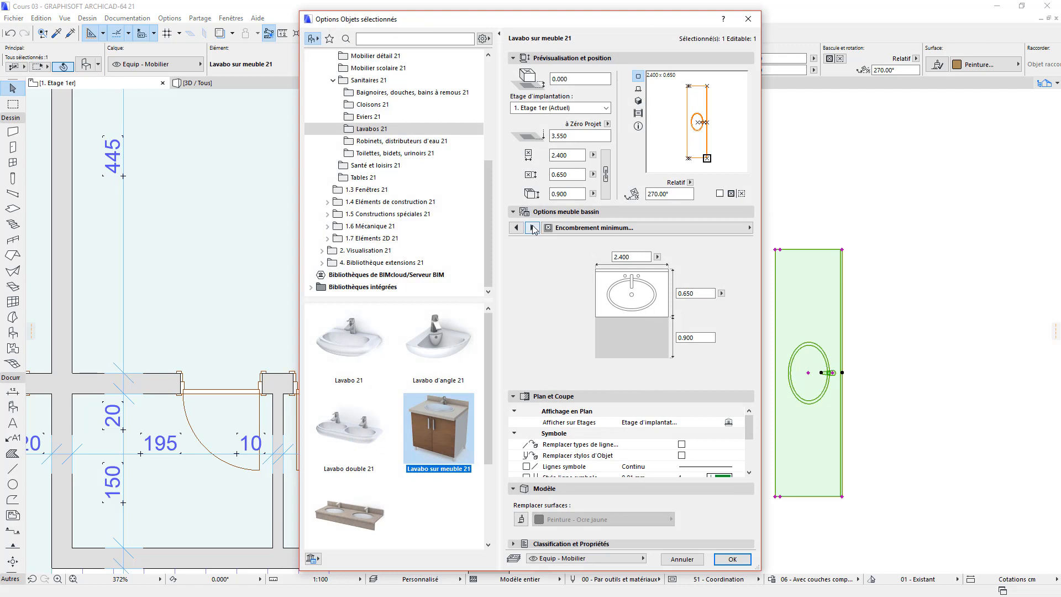
left_click(532, 228)
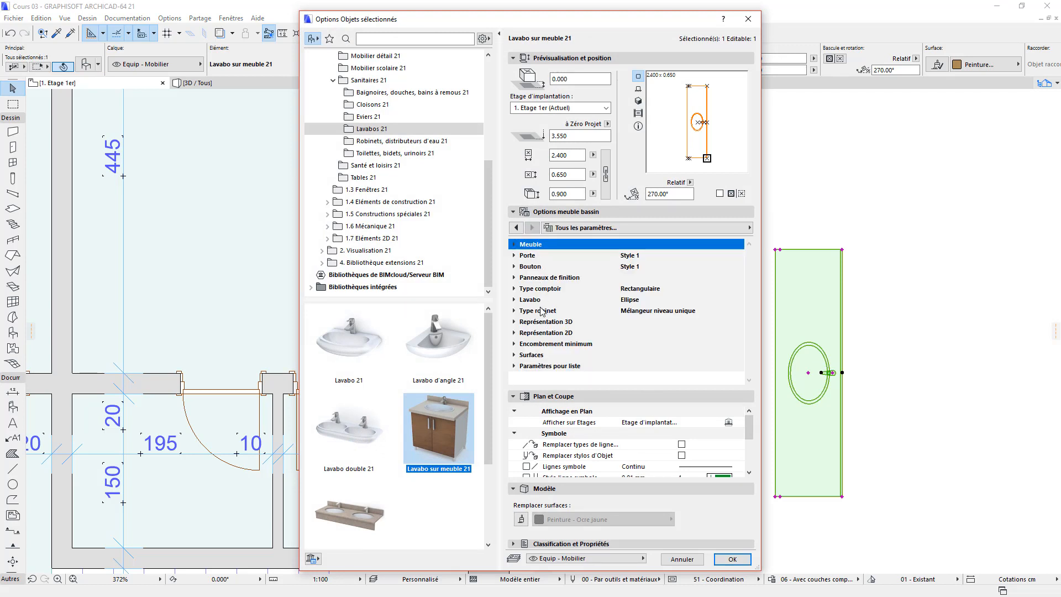
left_click(516, 228)
left_click(516, 227)
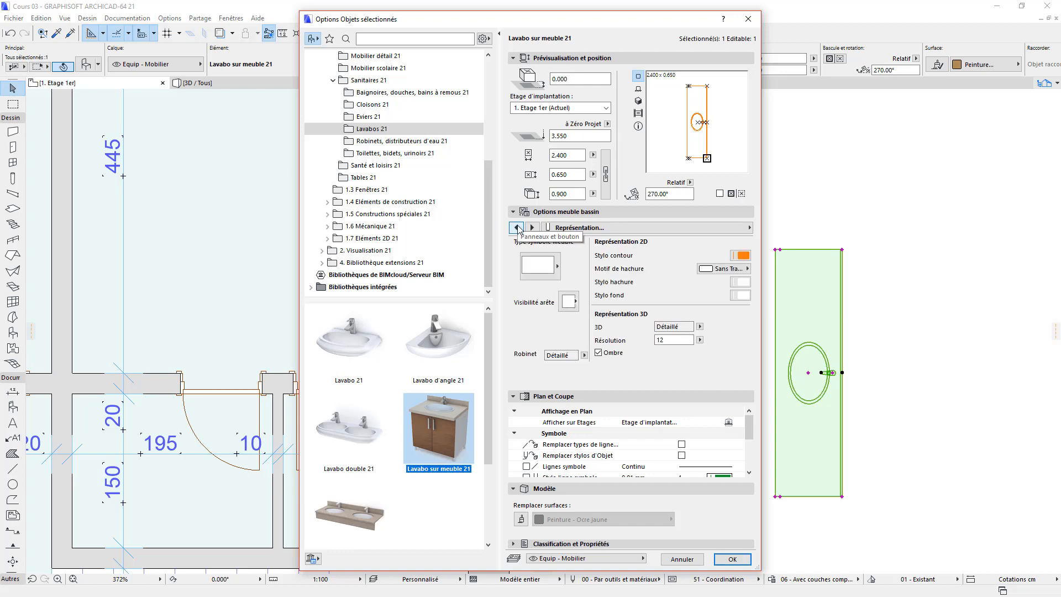
left_click(517, 228)
left_click(516, 227)
left_click(517, 228)
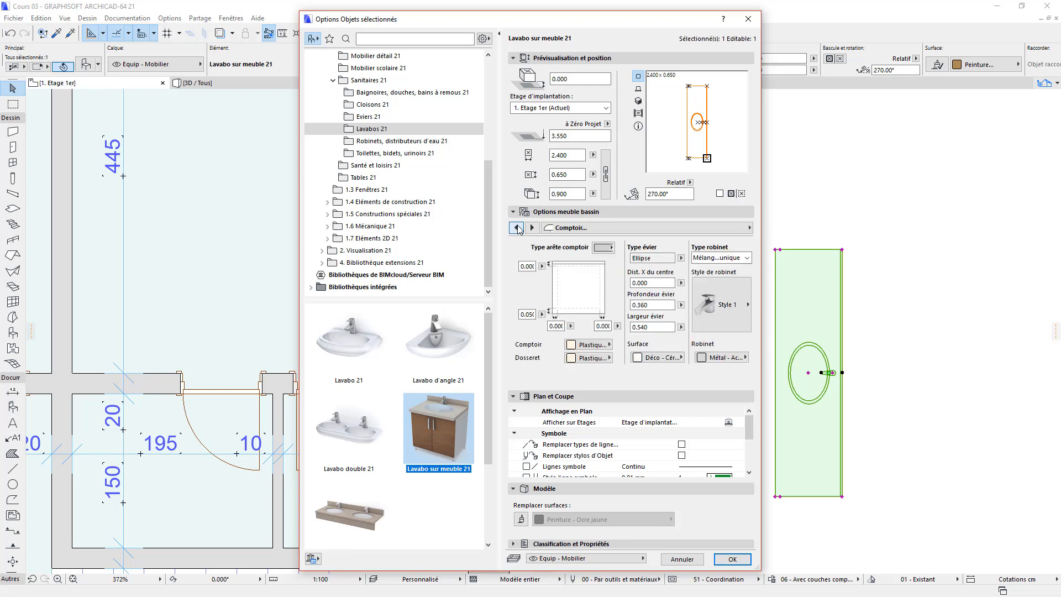
left_click(517, 228)
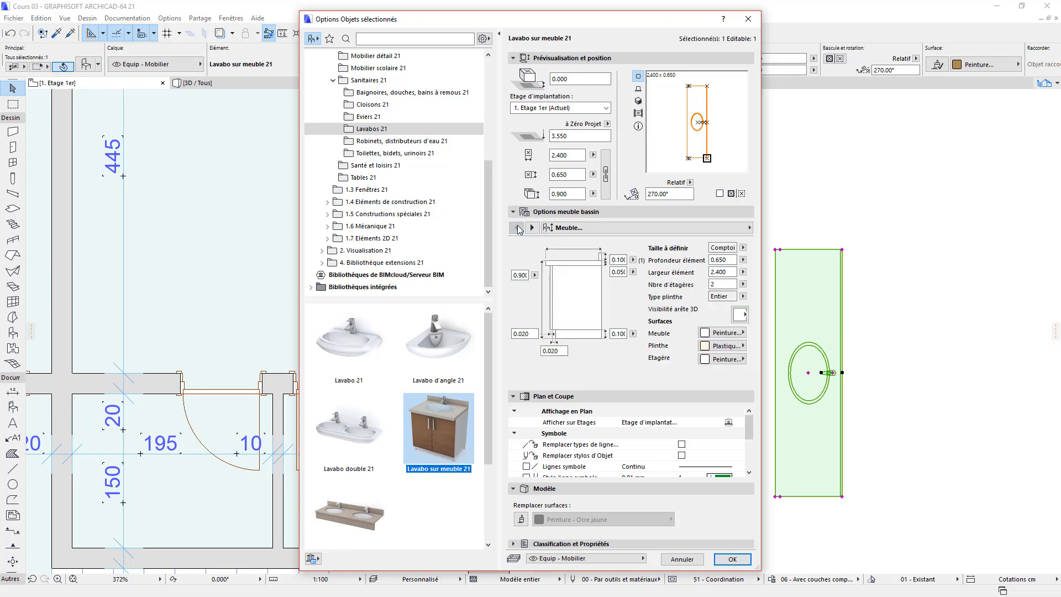
left_click(558, 228)
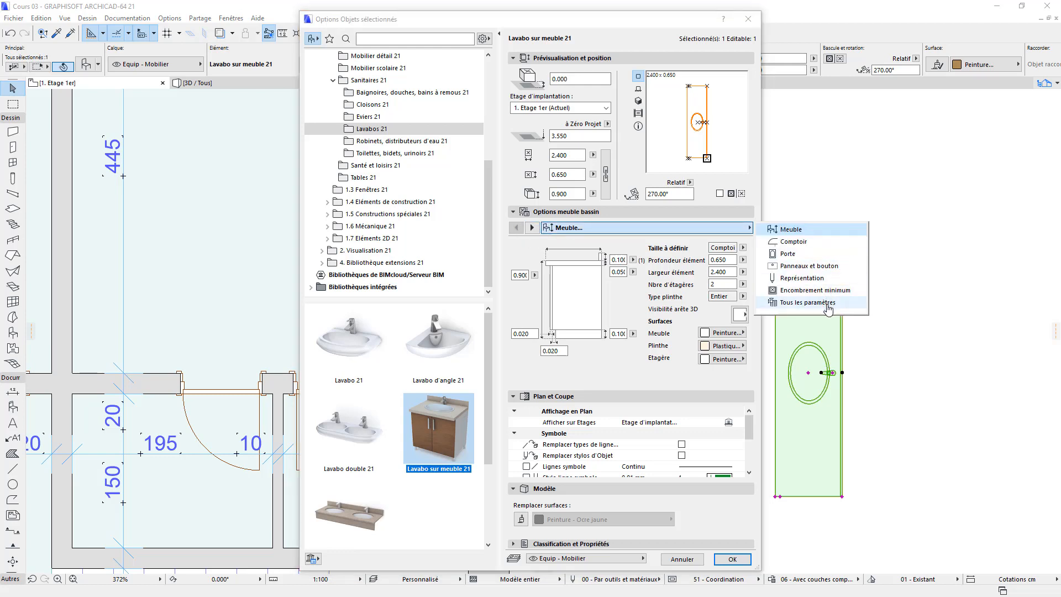
left_click(648, 370)
left_click(532, 227)
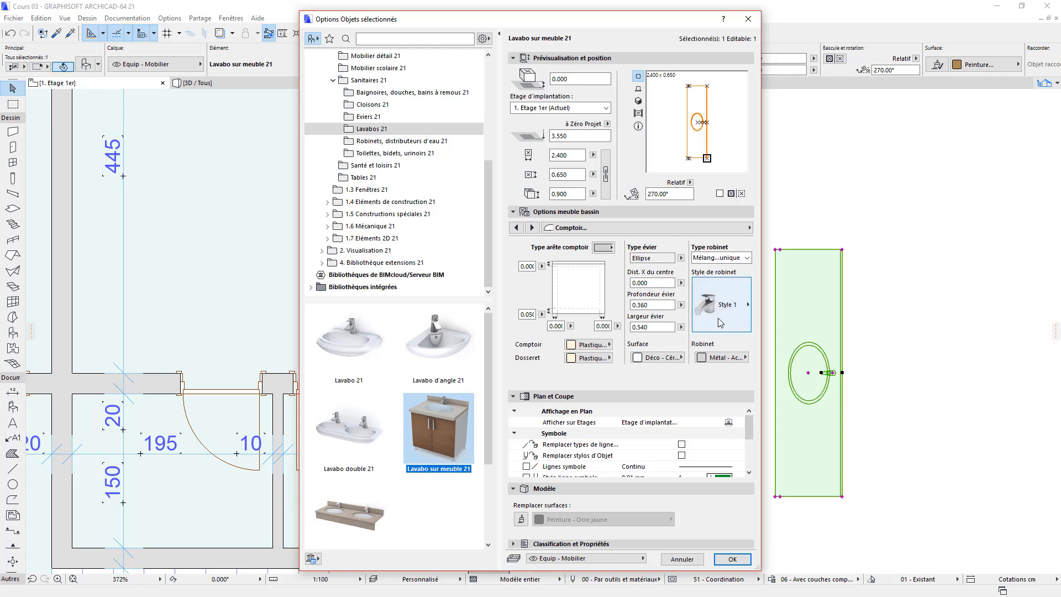
left_click(532, 227)
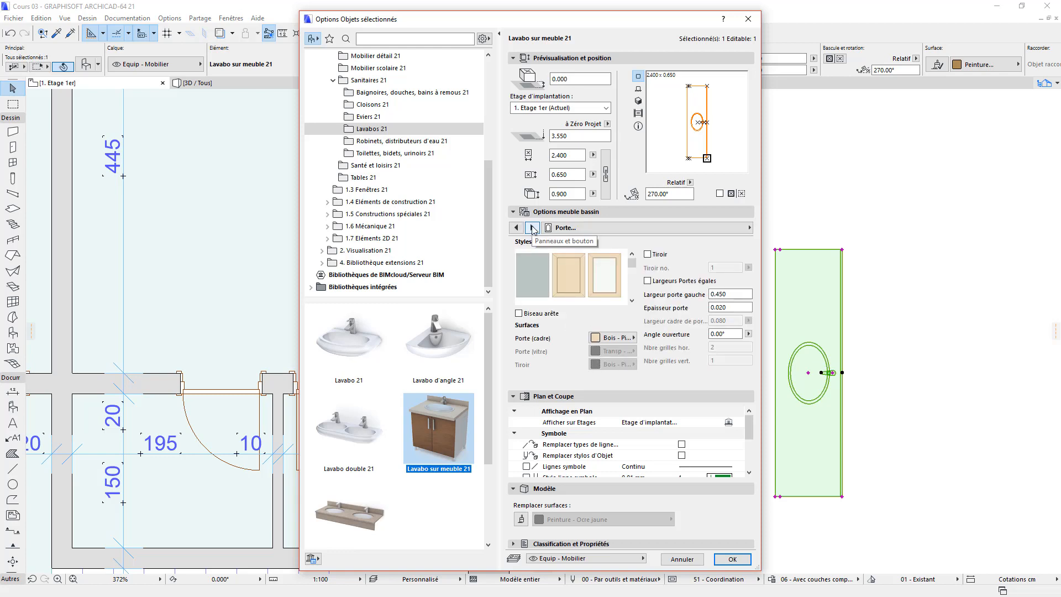
left_click(532, 227)
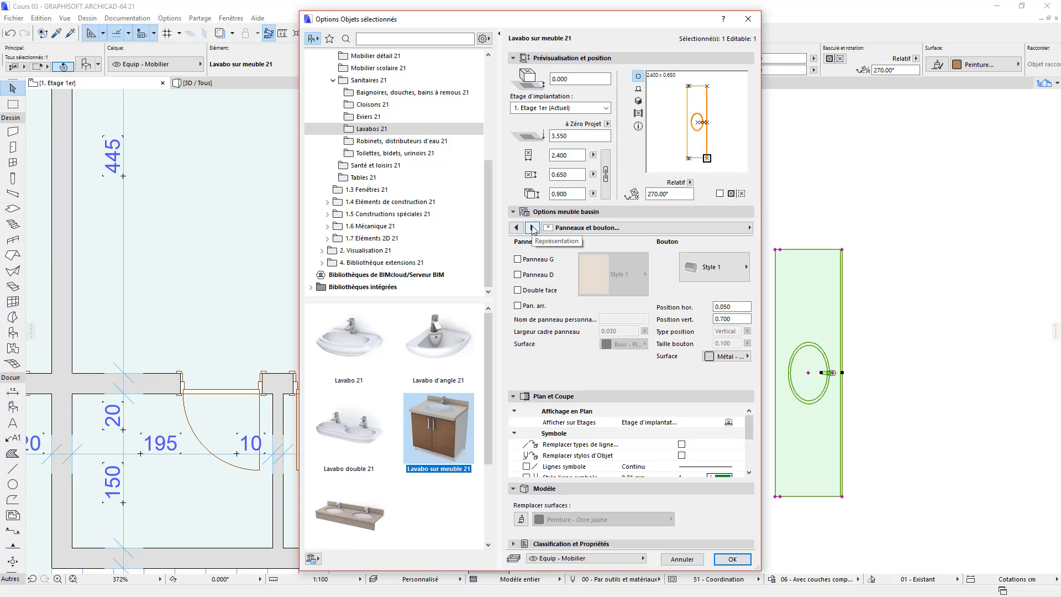
left_click(533, 228)
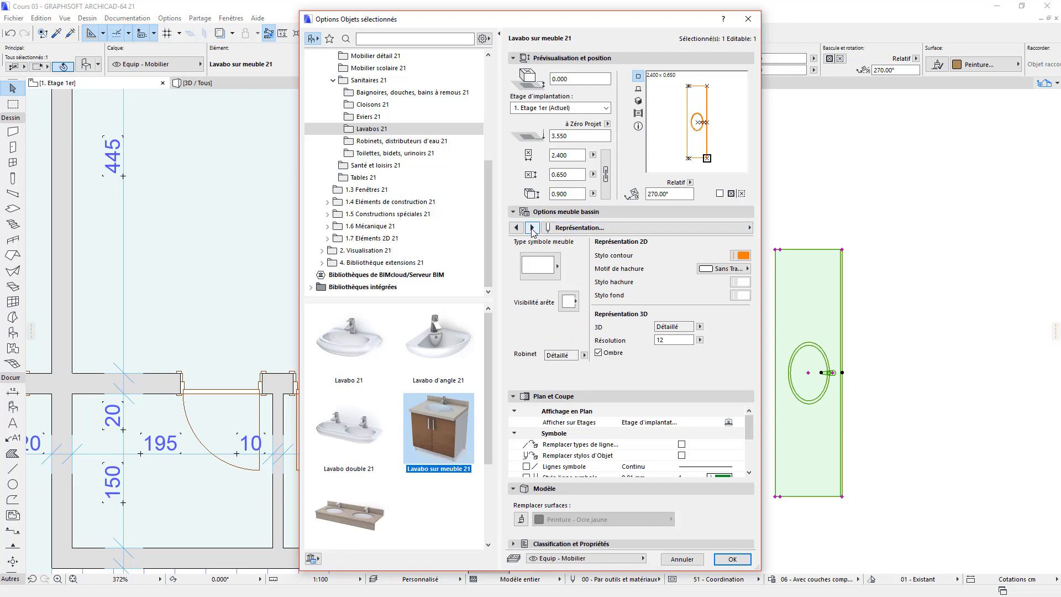
left_click(533, 228)
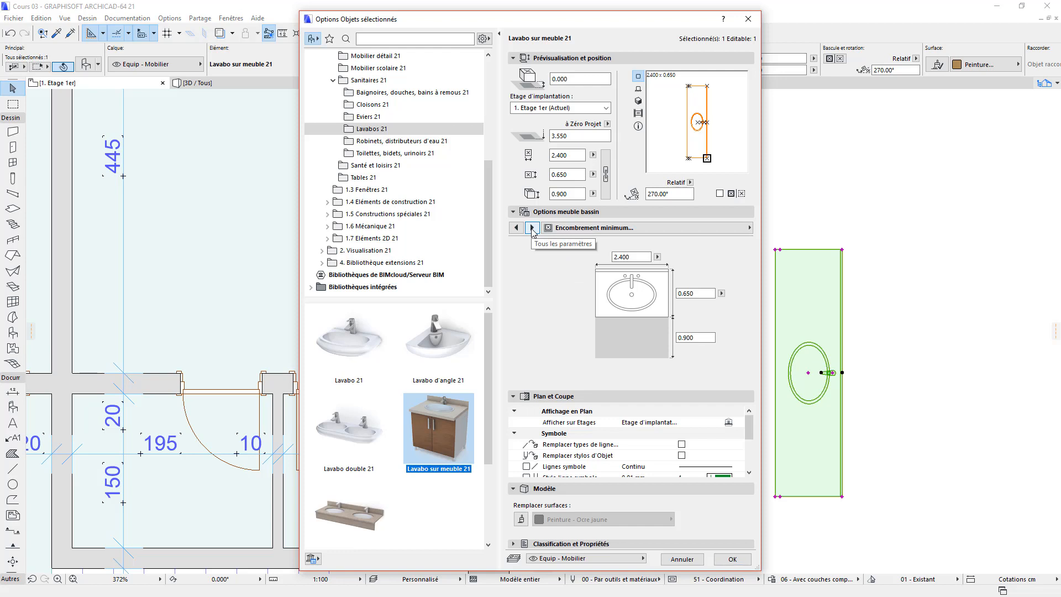
left_click(532, 227)
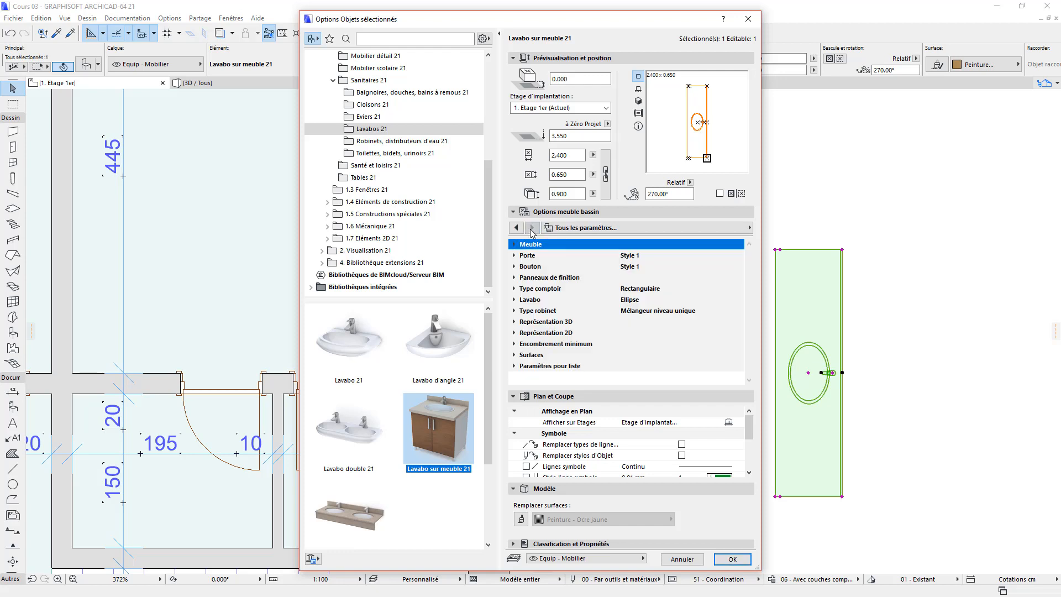
left_click(515, 300)
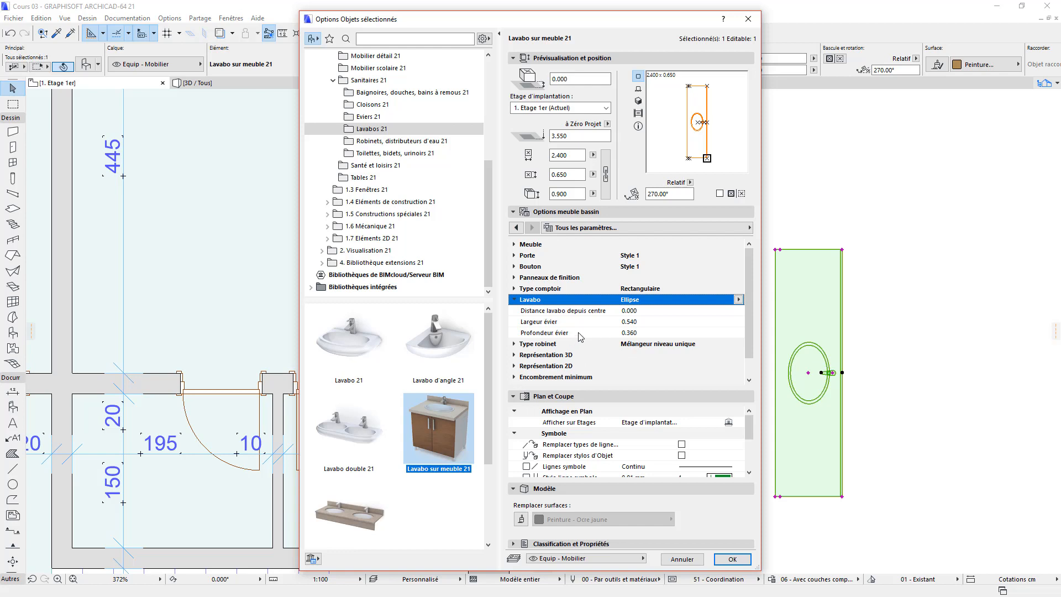
Replace the washbasin cabinet with the Plan multi vasques 21 object and set its number of basins to 2
left_click(354, 520)
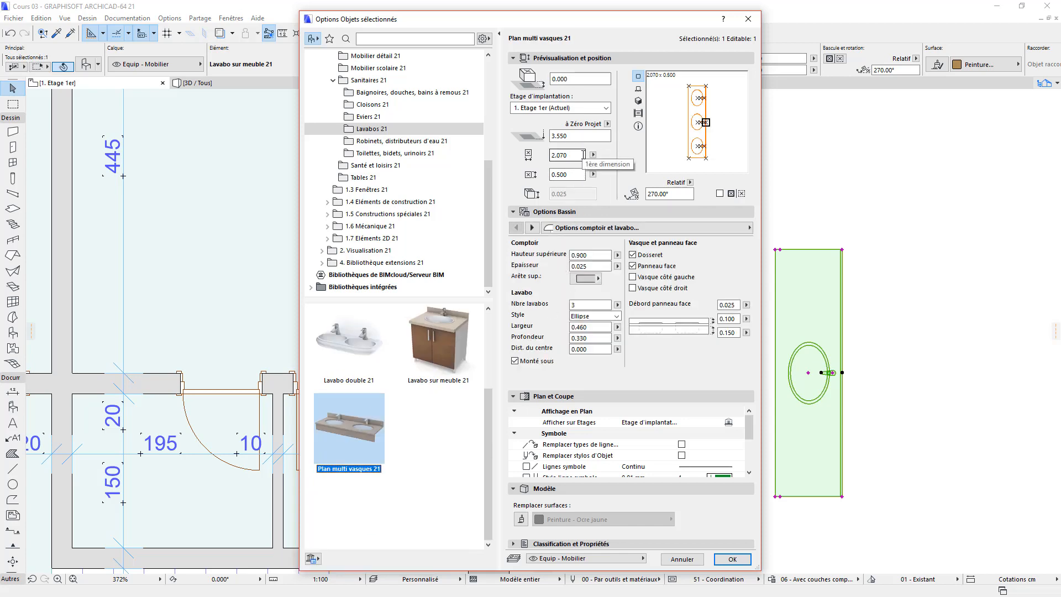
double_click(593, 305)
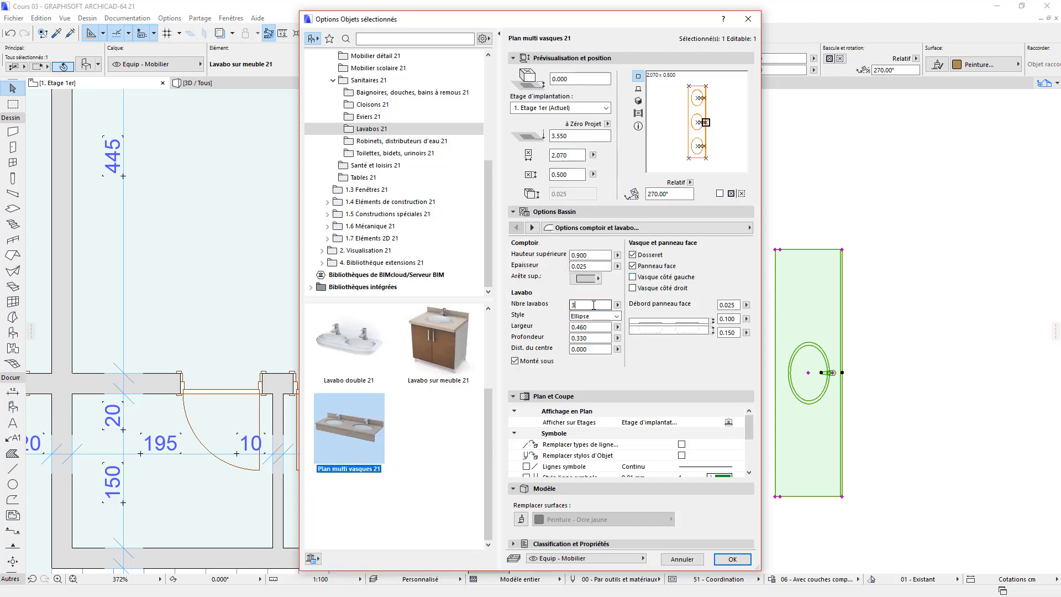
type("2")
key("Return")
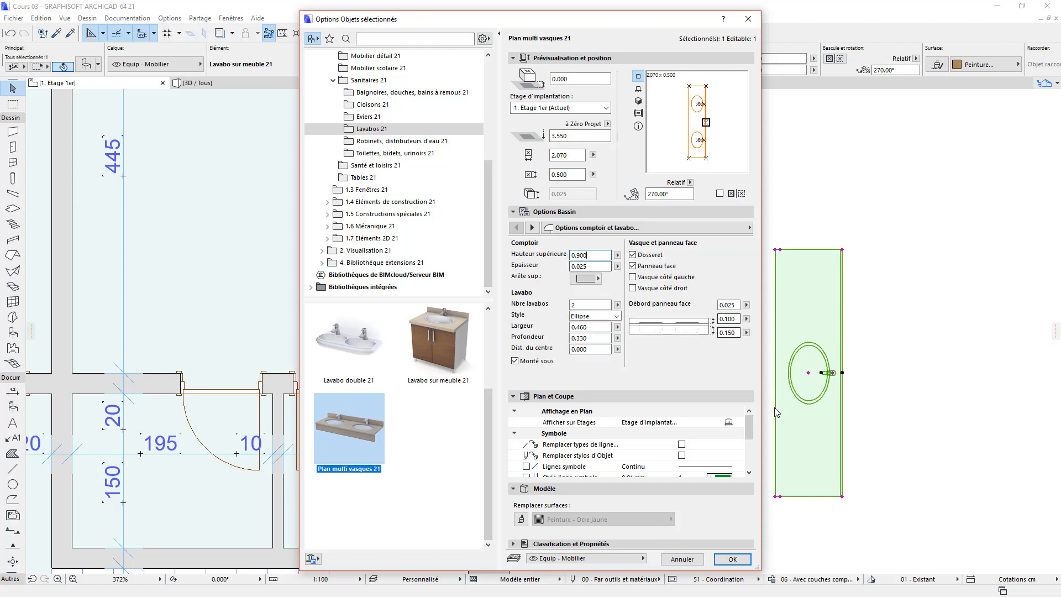
Set the first dimension of the double-basin counter to 2.4 m and apply the object settings
left_click(577, 153)
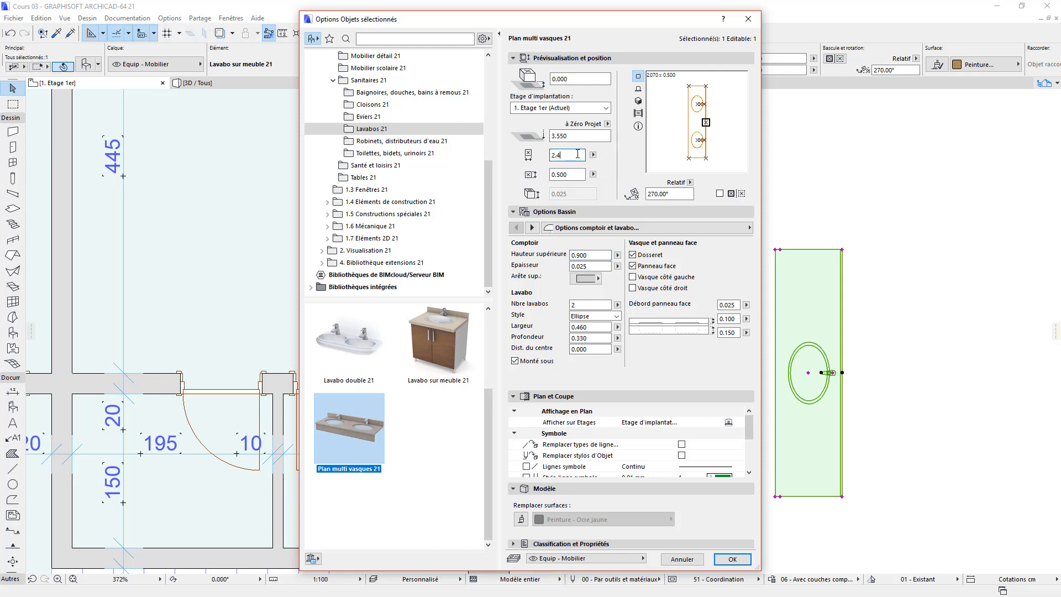
type("2.4")
key("Return")
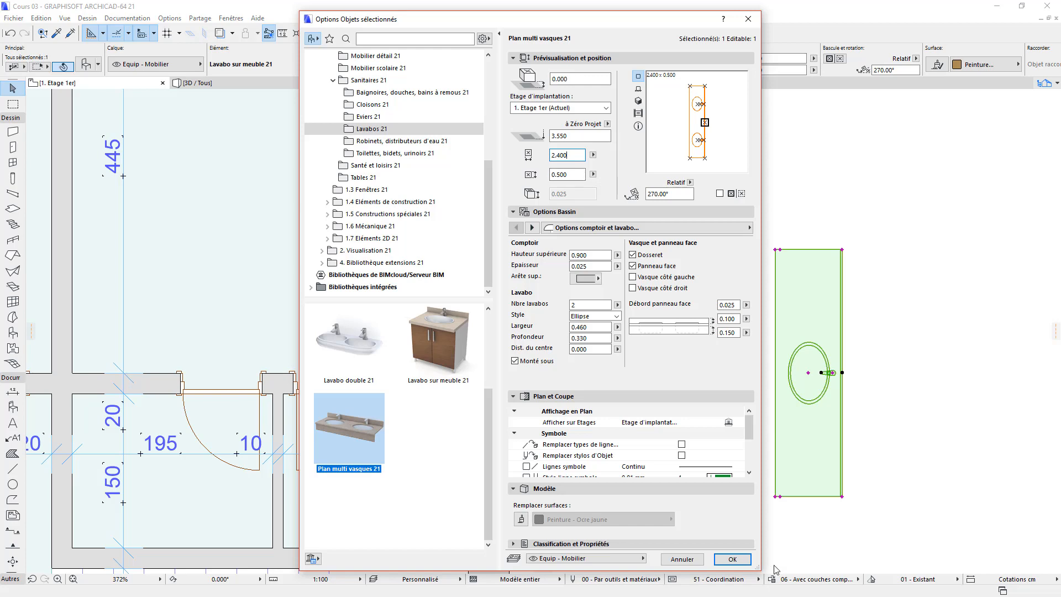
left_click(732, 559)
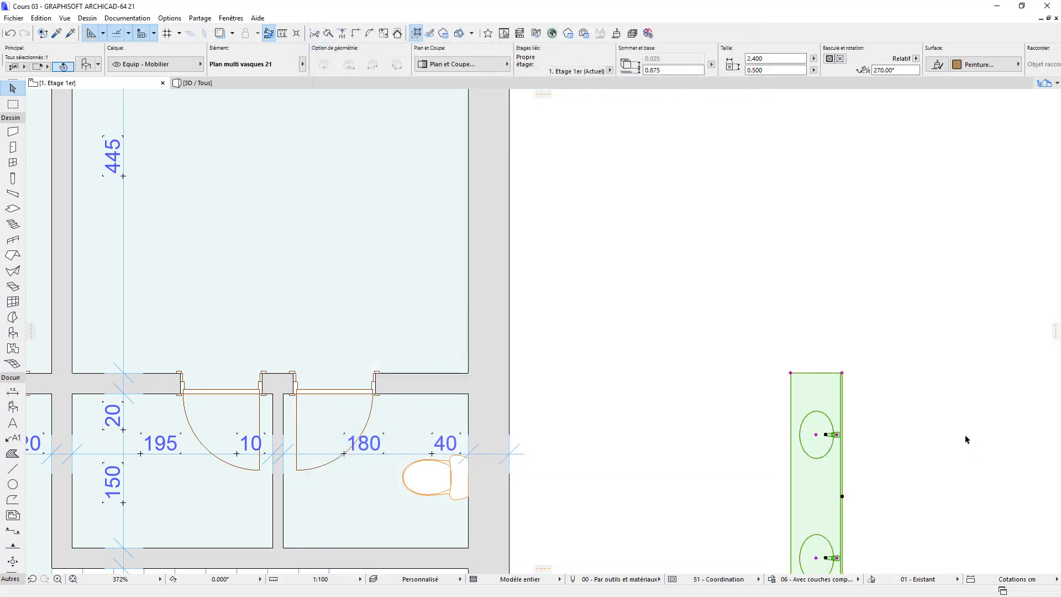
Move the double-basin counter into the 385 cm wide room, against the exterior wall in the corner beside the doors
left_click(967, 439)
scroll(901, 429, "down", 3)
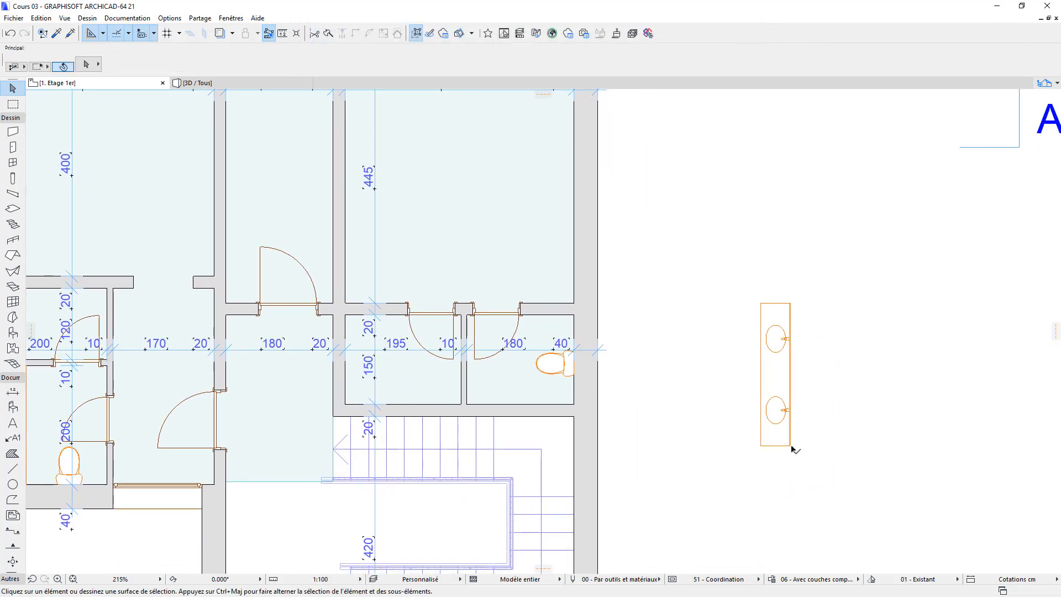
left_click_drag(792, 448, 573, 303)
middle_click_drag(673, 288, 729, 379)
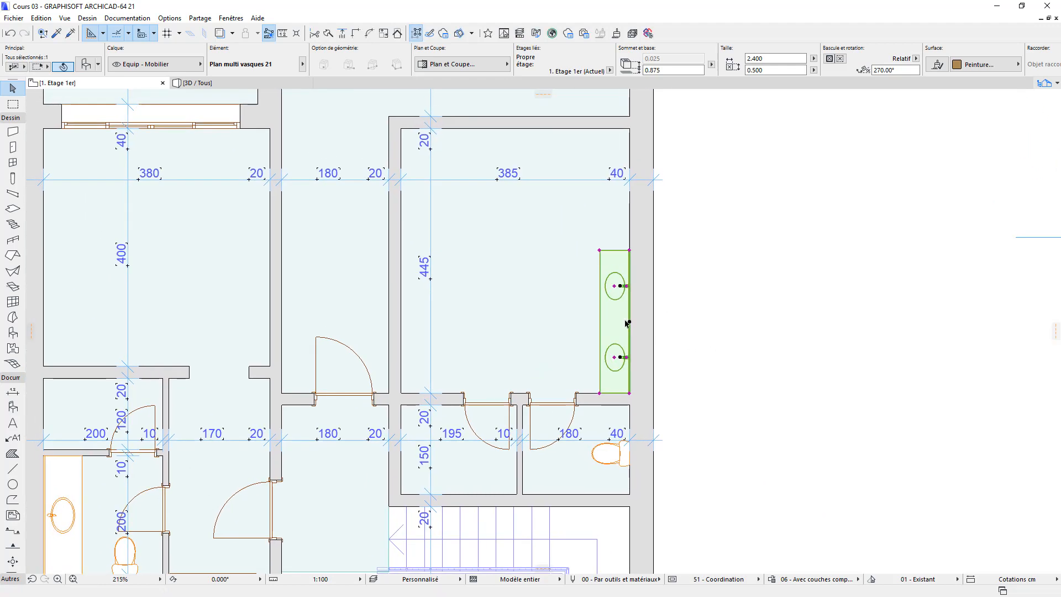
Set the depth of the double-basin counter to 0.6 m
left_click(784, 70)
key("Return")
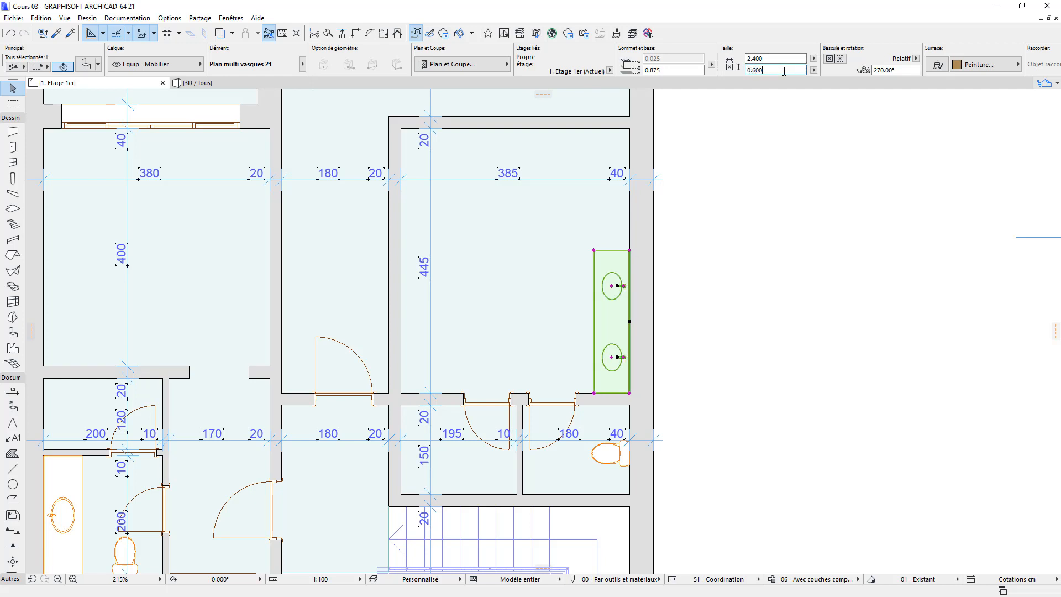
left_click(748, 384)
Copy the 20 cm wall at the upper end of the 385 cm wide room down to the counter's upper end
scroll(675, 346, "up", 2)
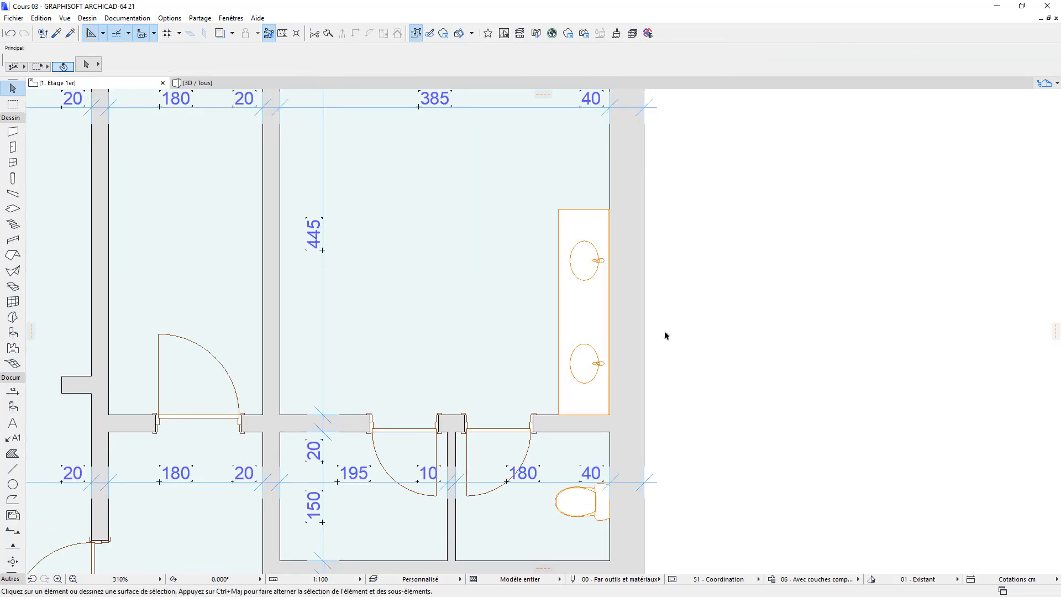
scroll(653, 329, "down", 1)
middle_click_drag(653, 329, 689, 393)
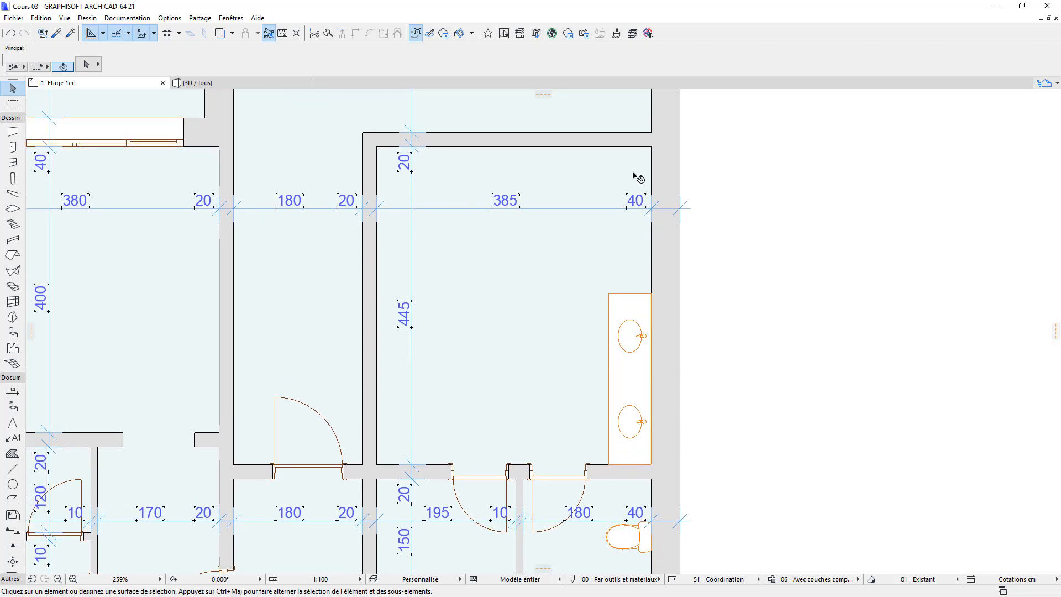
left_click(632, 146)
left_click_drag(631, 146, 657, 295)
key("ctrl")
left_click(766, 261)
left_click(593, 289)
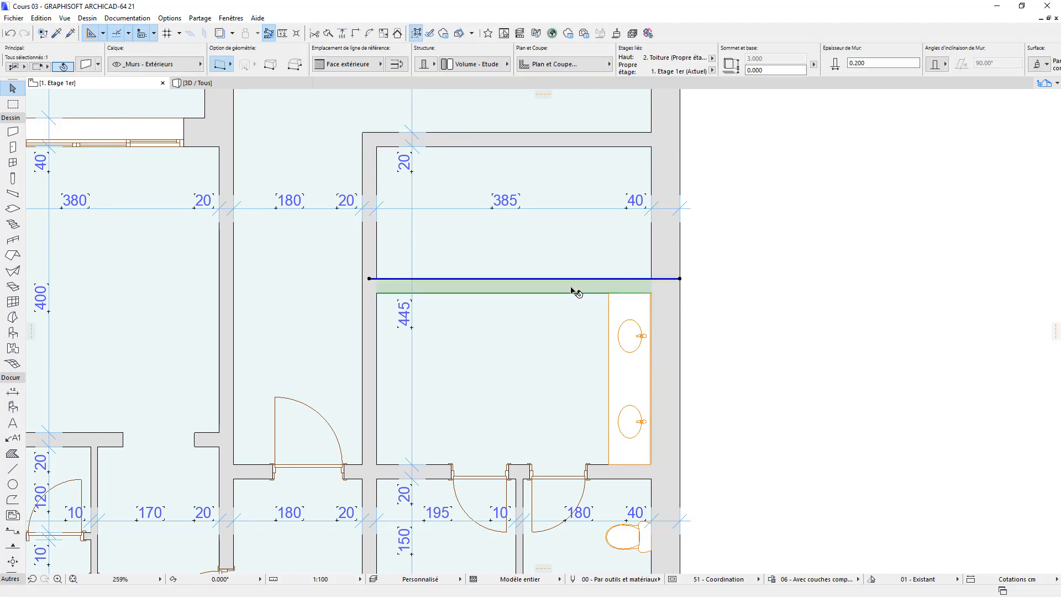
Set the thickness of the copied partition wall to 0.1 m
left_click(882, 63)
type(".1")
key("Return")
left_click(898, 308)
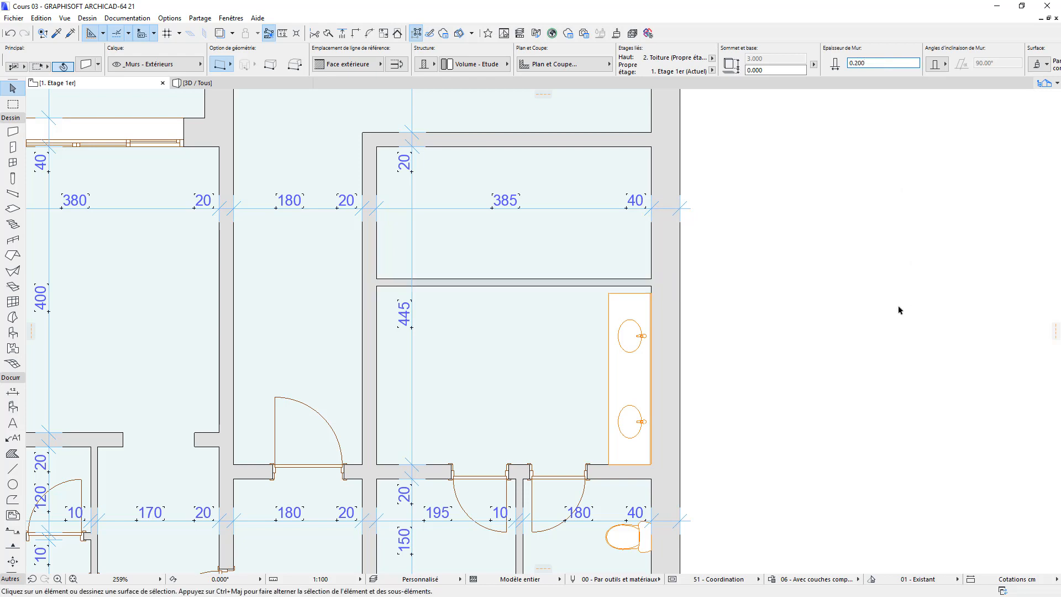
Move the thinned partition wall down until its lower face meets the upper end of the double-basin counter
scroll(628, 310, "up", 3)
mouse_move(655, 261)
left_mouse_down()
mouse_move(649, 325)
mouse_move(668, 272)
left_mouse_up()
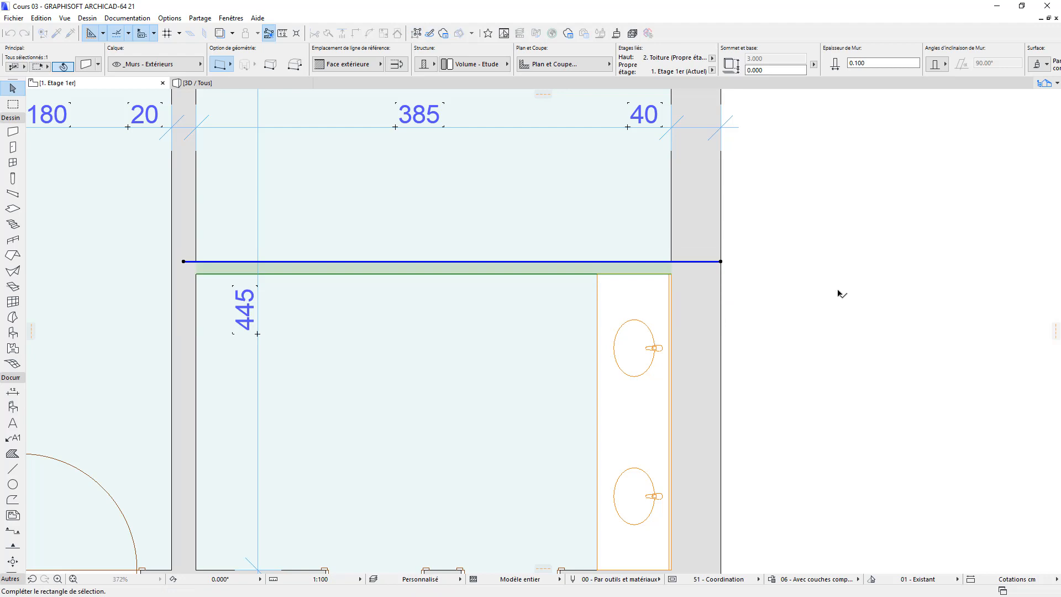
scroll(840, 291, "down", 1)
scroll(858, 301, "down", 3)
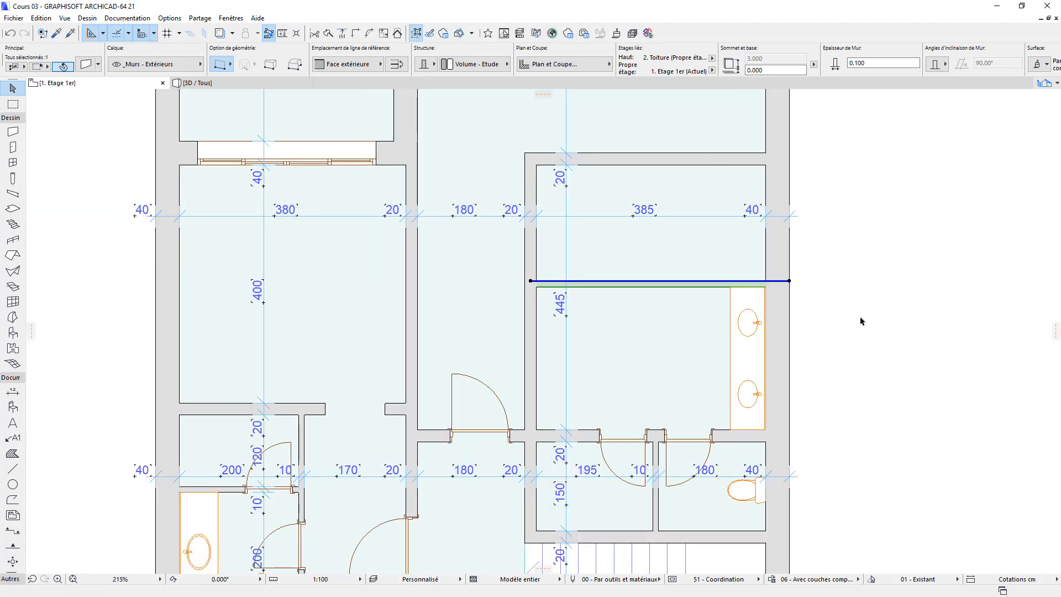
Add the new partition wall to the vertical dimension chain of the 385 cm wide room
right_click(568, 254)
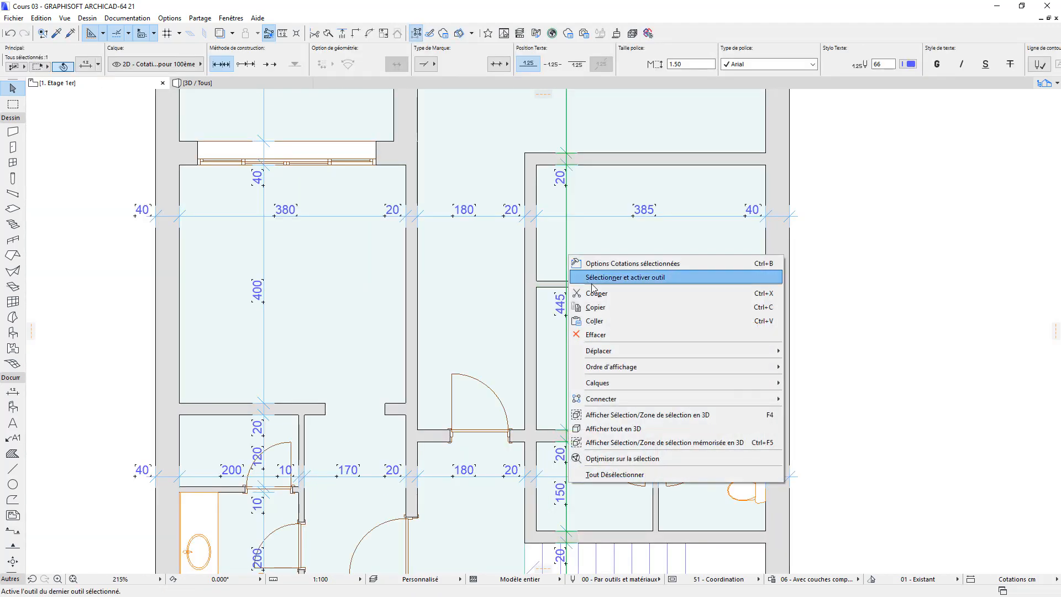
left_click(593, 282)
left_click(603, 286)
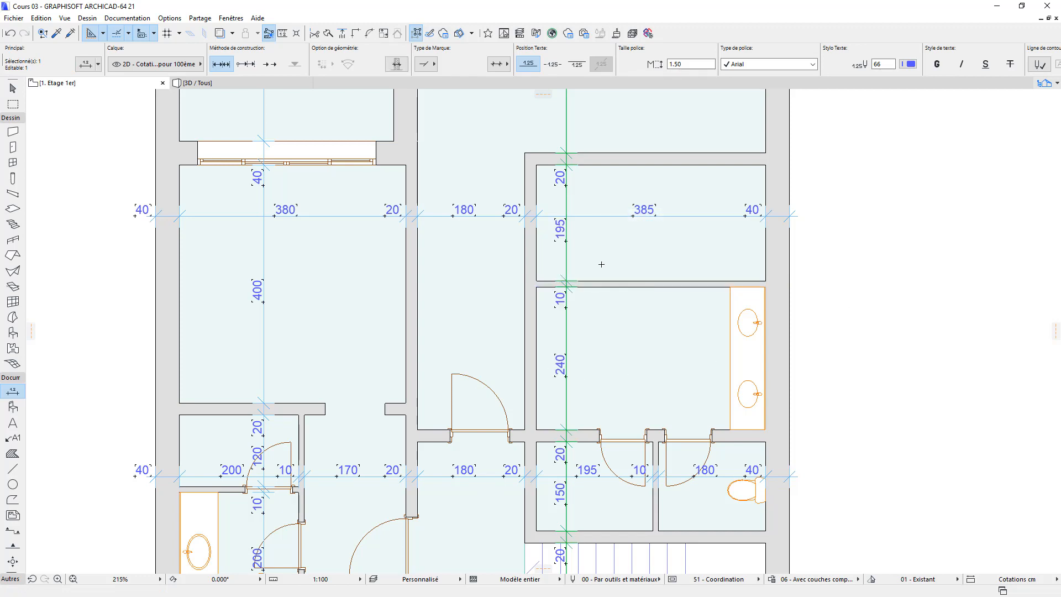
Shorten the double-basin counter to 2 m and move it down into the corner against the lower wall
scroll(845, 452, "up", 3)
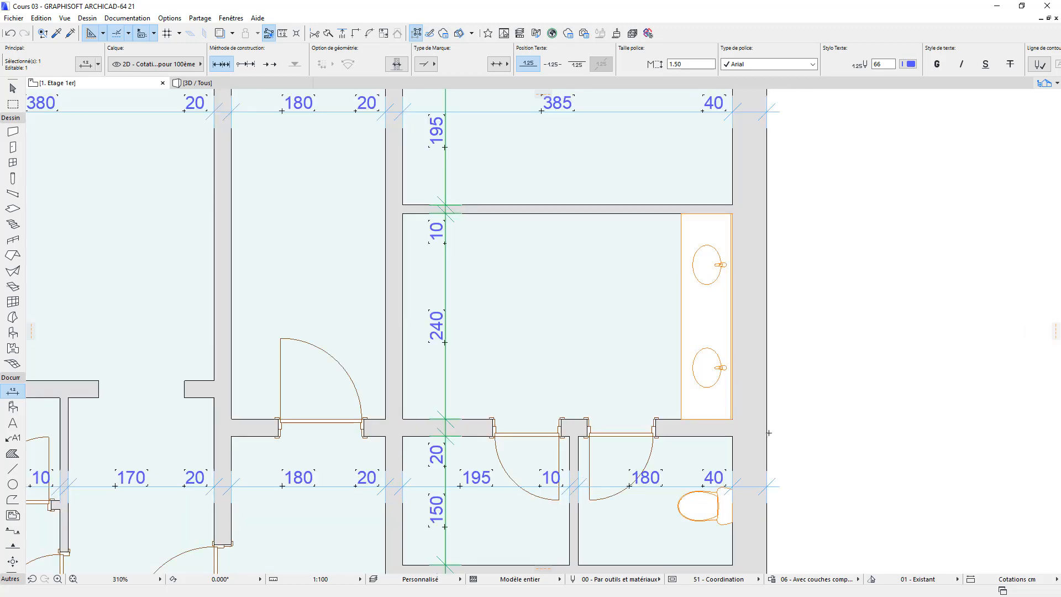
left_click(12, 88)
left_click(680, 309)
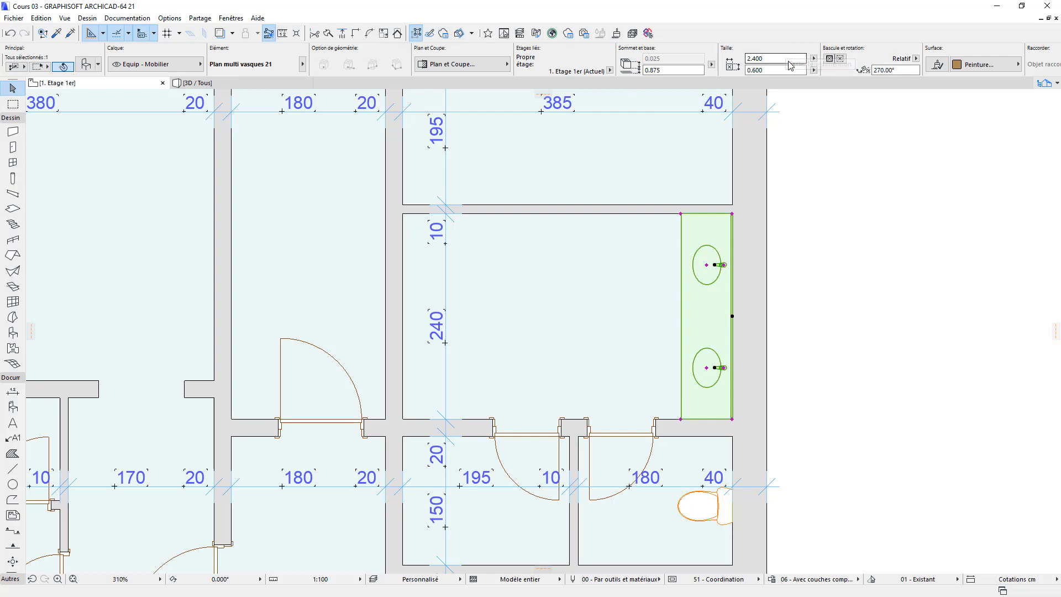
left_click(789, 57)
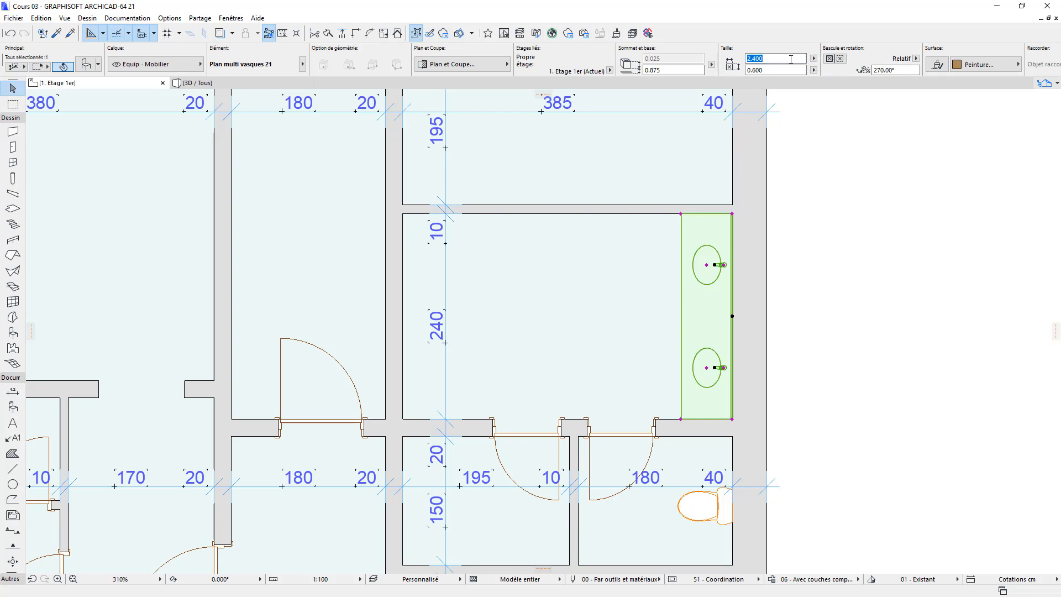
key("Return")
left_click(841, 304)
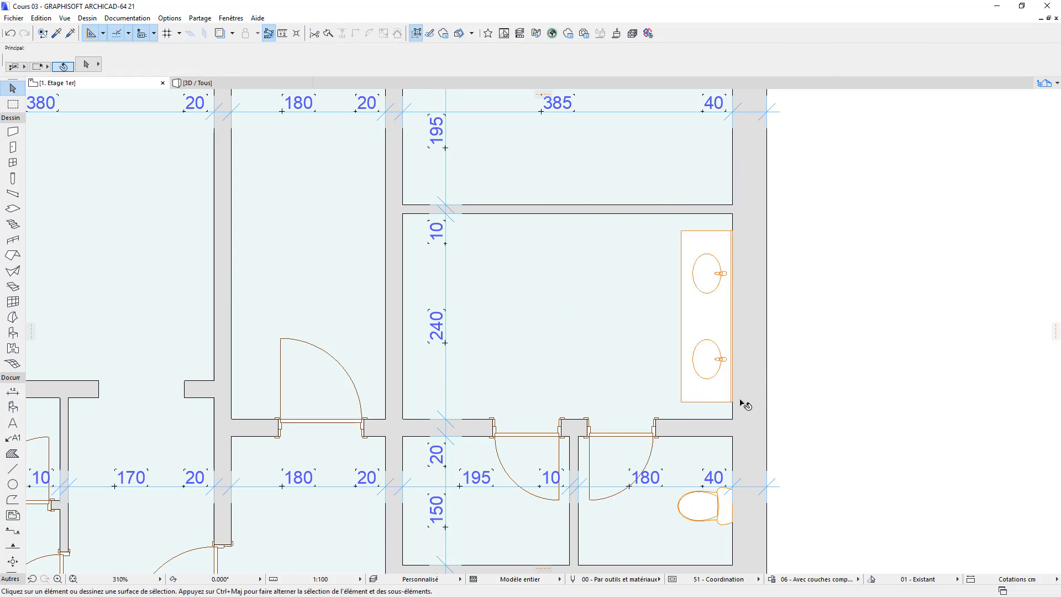
left_click_drag(735, 406, 733, 419)
Move the 10 cm partition wall down to the upper end of the shortened double-basin counter
left_click(700, 216)
left_click_drag(699, 221, 701, 251)
left_click(838, 254)
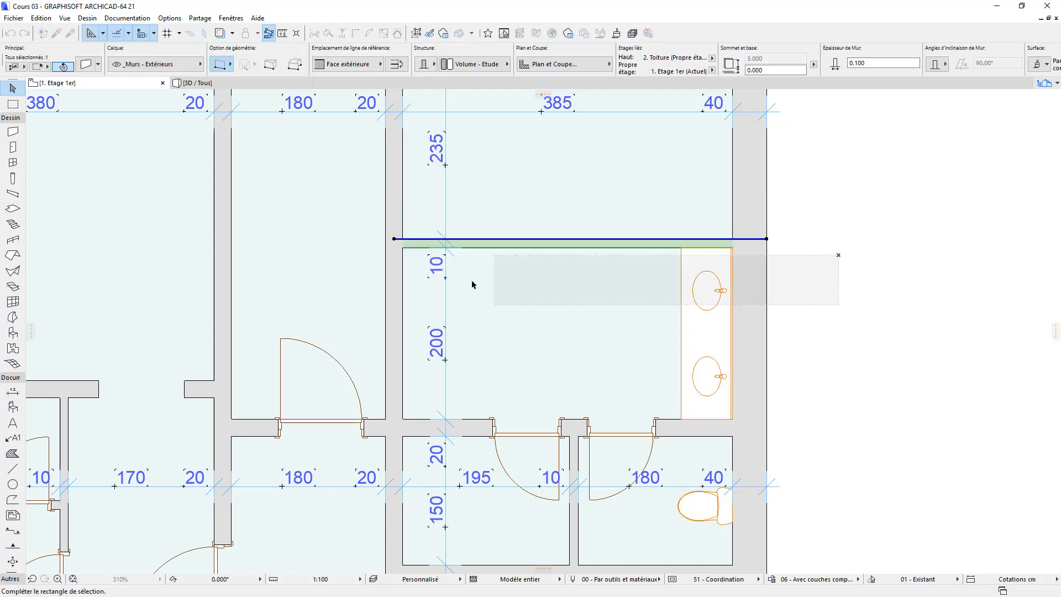
Place an 80 cm wide Porte 21 door in the 10 cm partition wall, using an existing door's settings and opening it towards the double-basin bathroom
key("Escape")
left_click(892, 283)
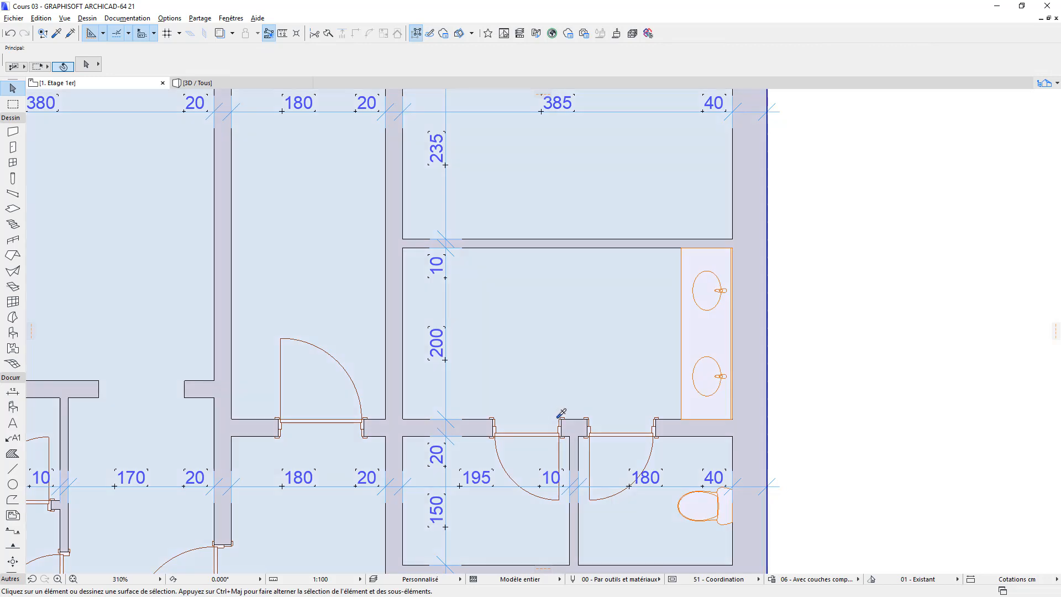
left_click(561, 418)
left_click(563, 418, "alt")
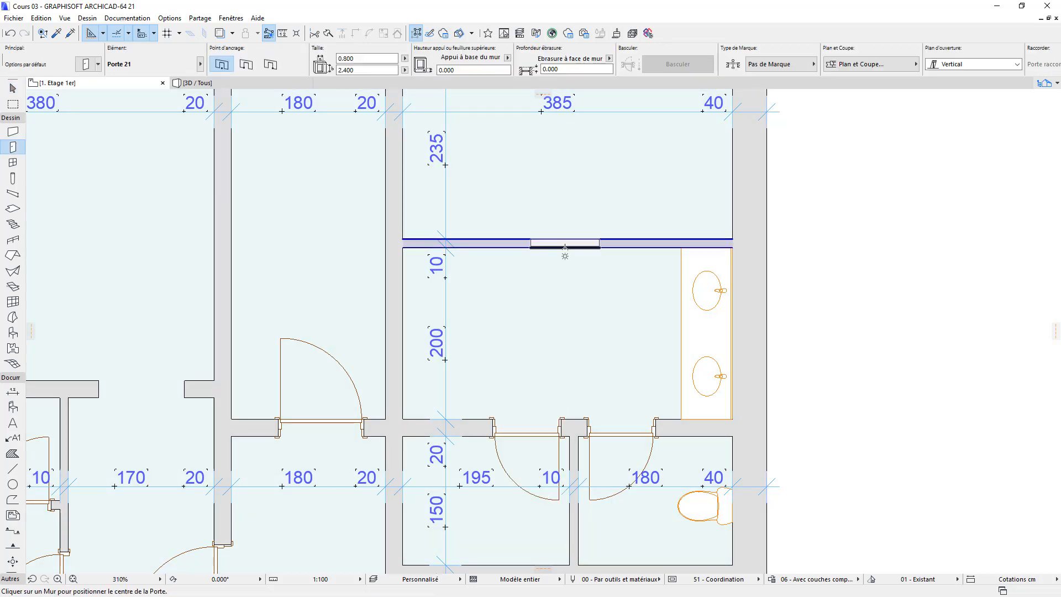
left_click(568, 245)
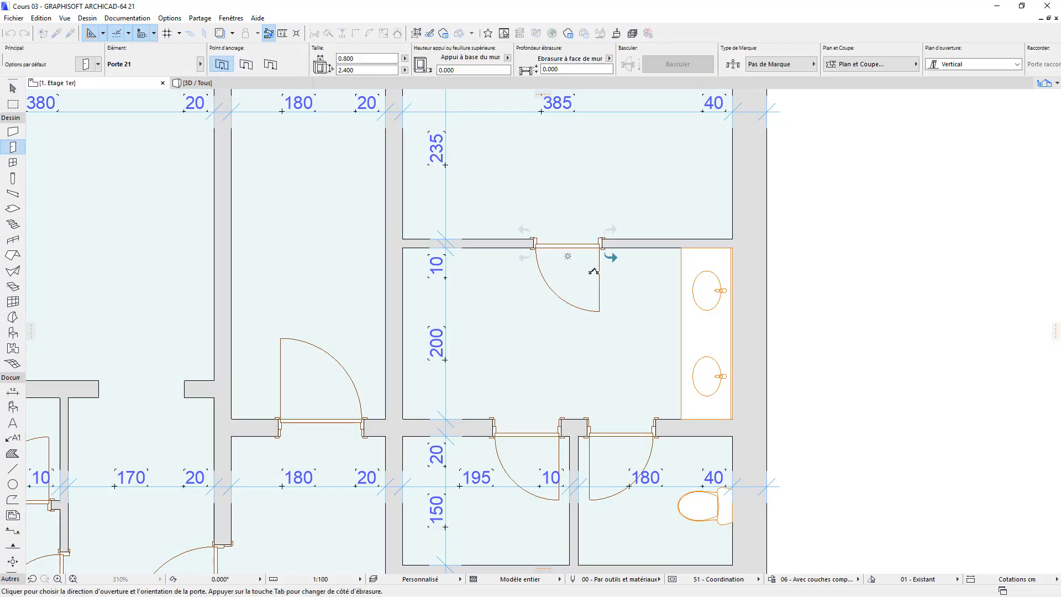
left_click(593, 271)
Place another Porte 21 door in the upper wall of the 385 cm wide room, aligned above the bathroom door
scroll(579, 372, "down", 2)
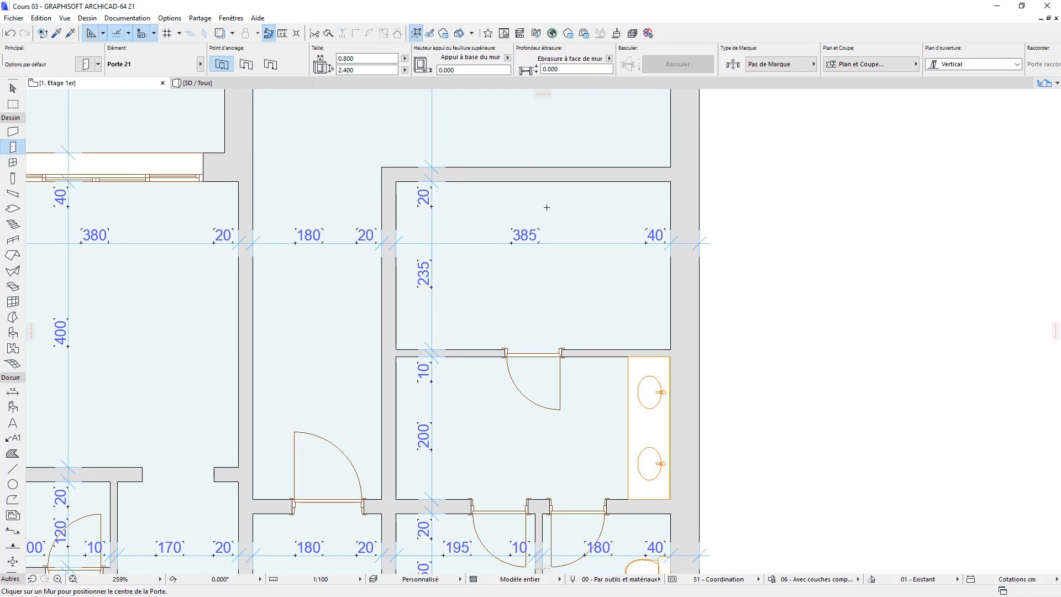
left_click(533, 185)
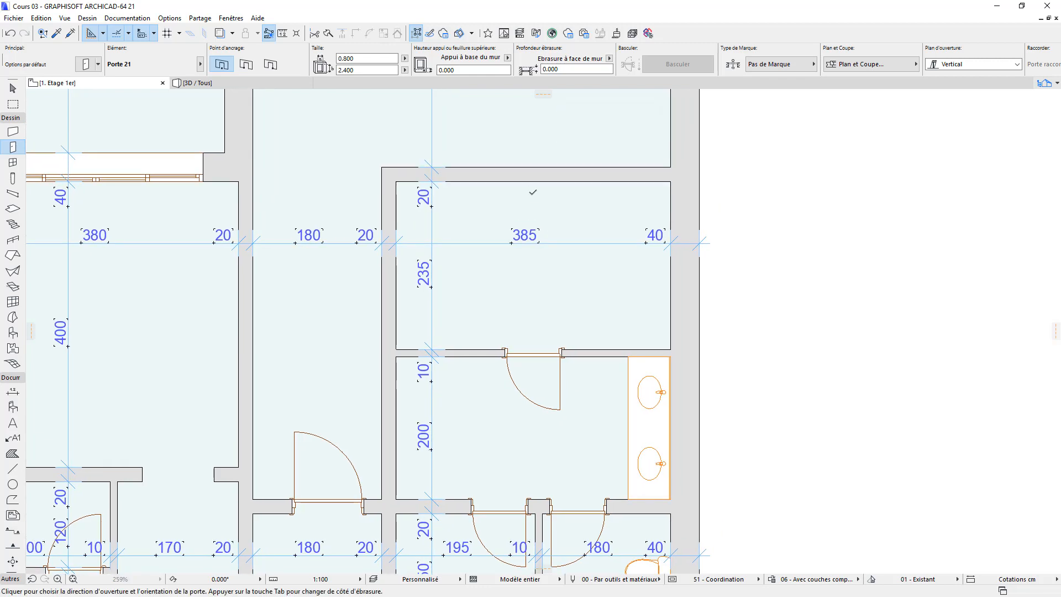
left_click(11, 88)
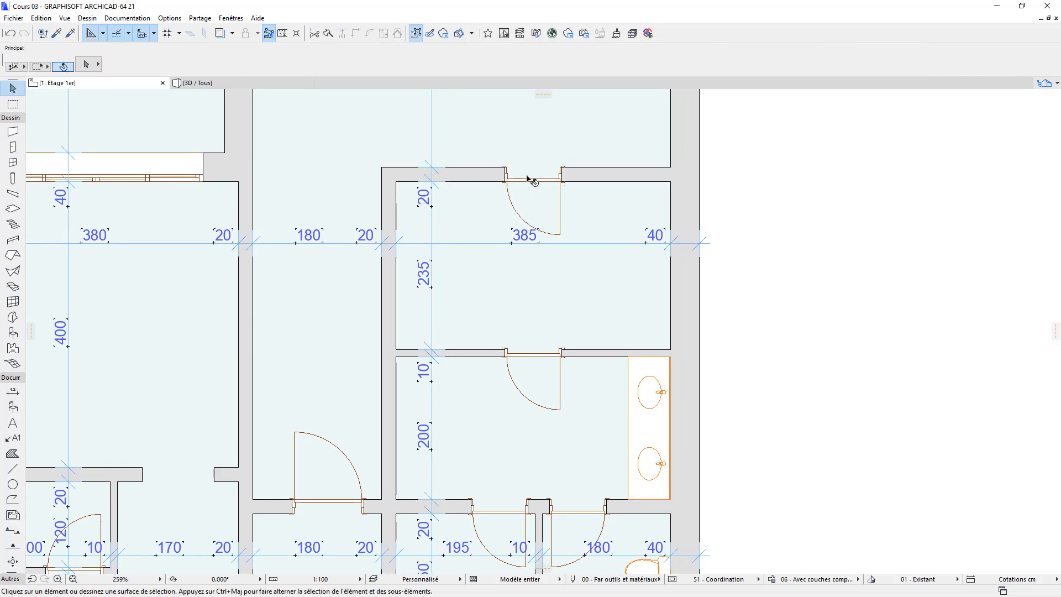
Replace the door in the room's upper wall with an Ouverture porte simple and set its width to 1.2 m
left_click(563, 184)
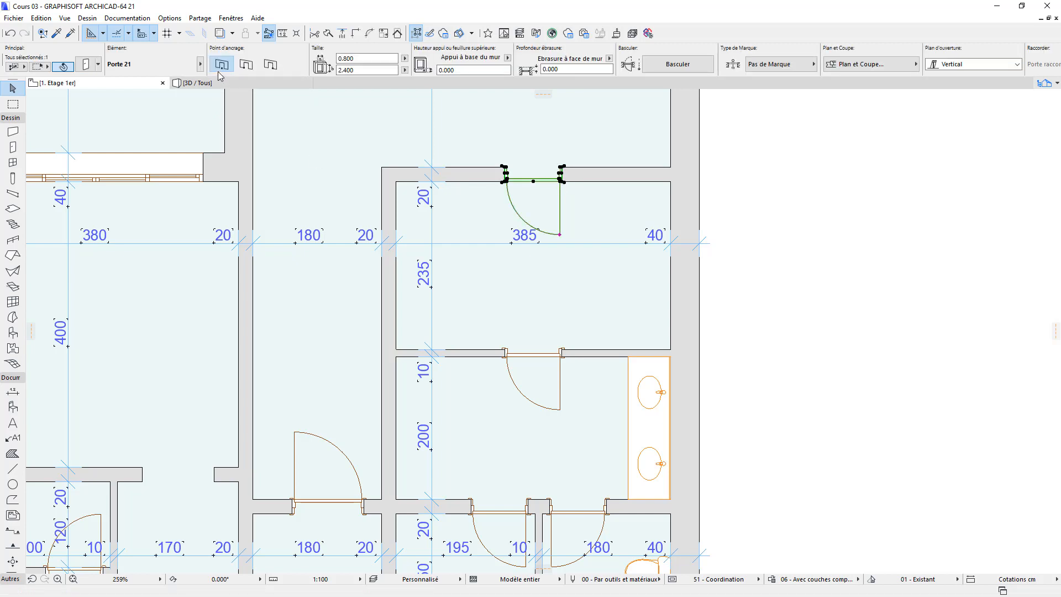
left_click(200, 65)
left_click(245, 62)
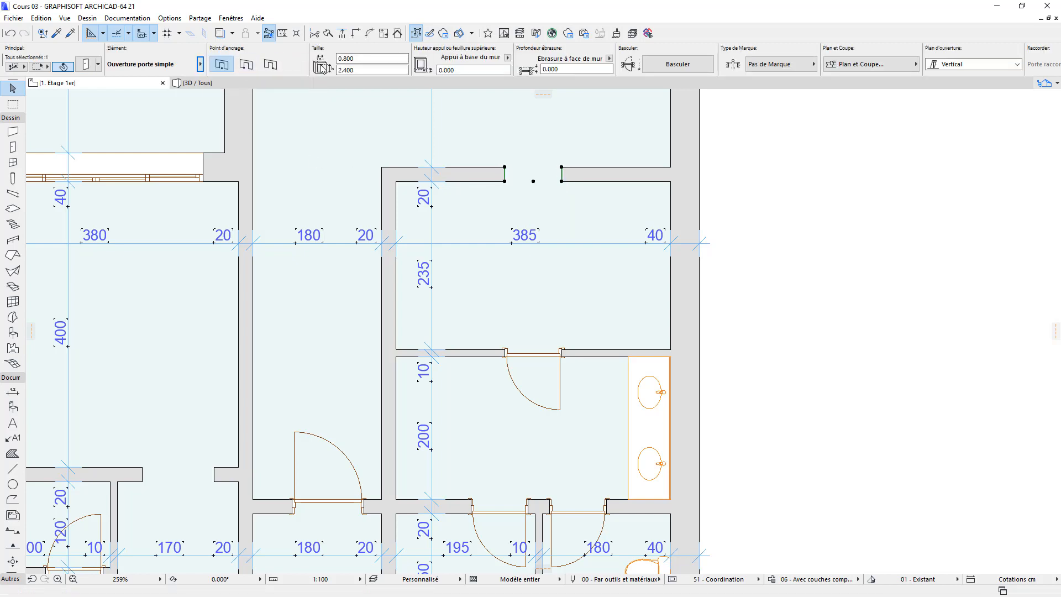
left_click(381, 55)
type("1.2")
key("Return")
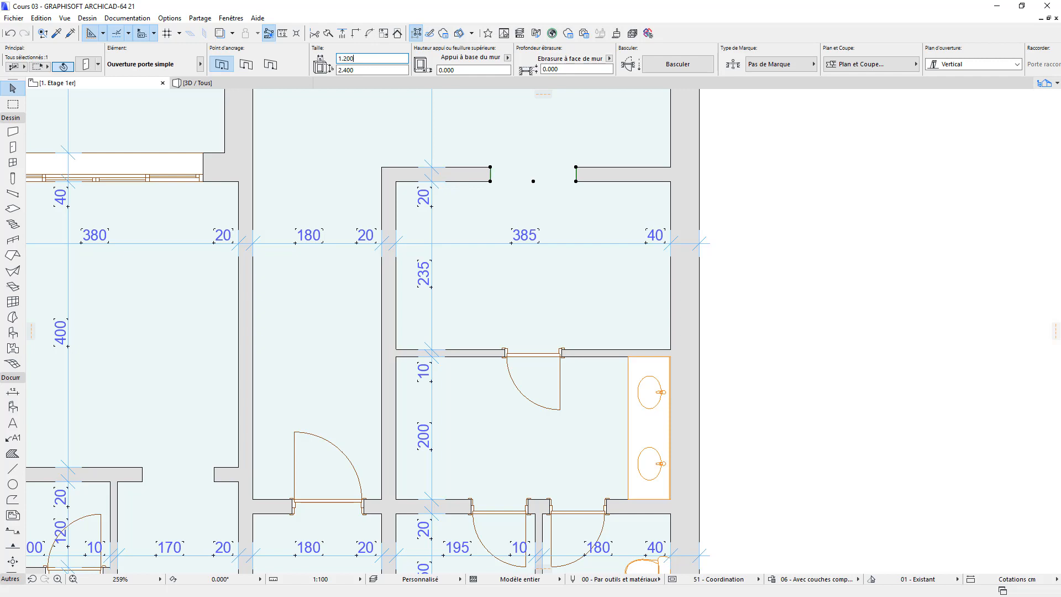
left_click(735, 340)
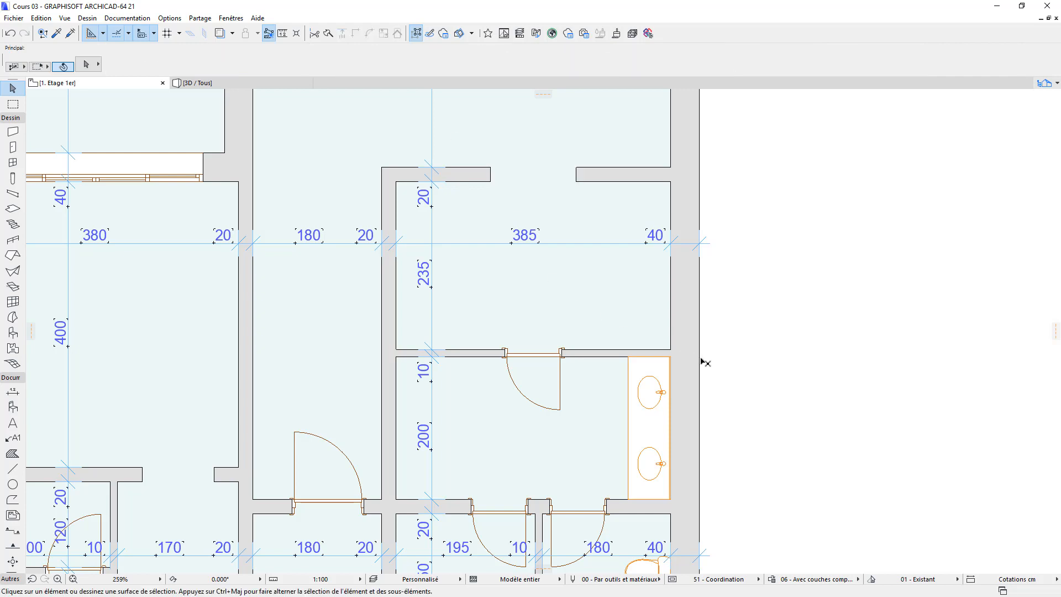
Set the width of the door in the 10 cm partition wall to 1 m
left_click(563, 359)
left_click(373, 58)
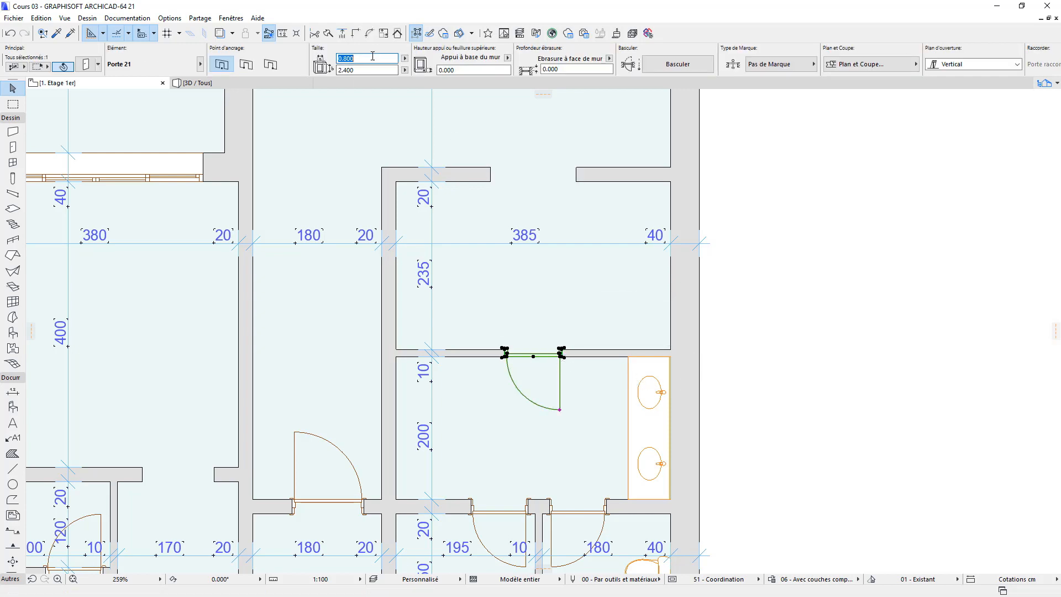
type("1")
key("Return")
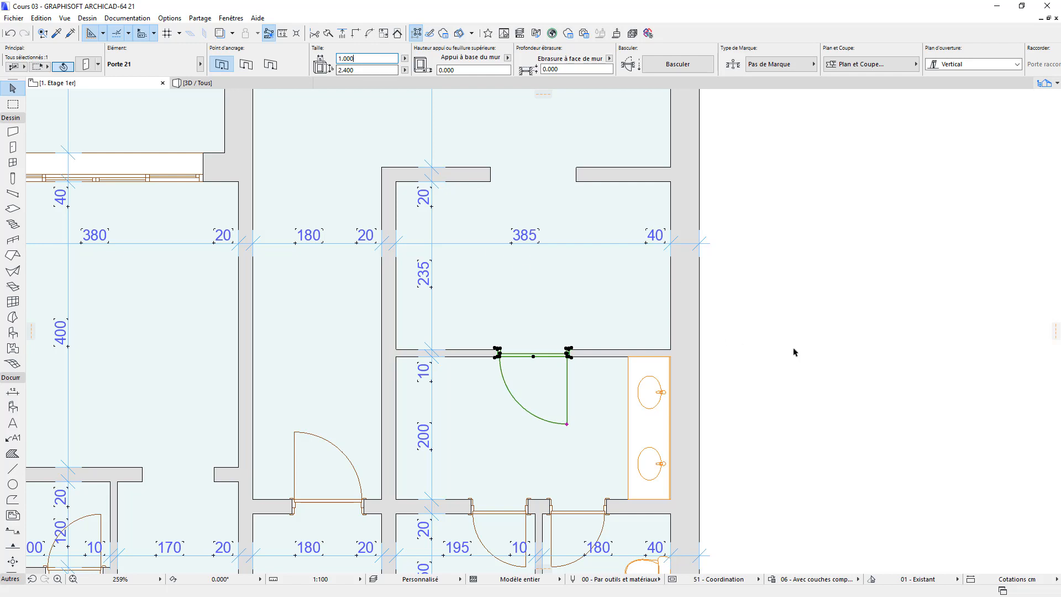
left_click(814, 351)
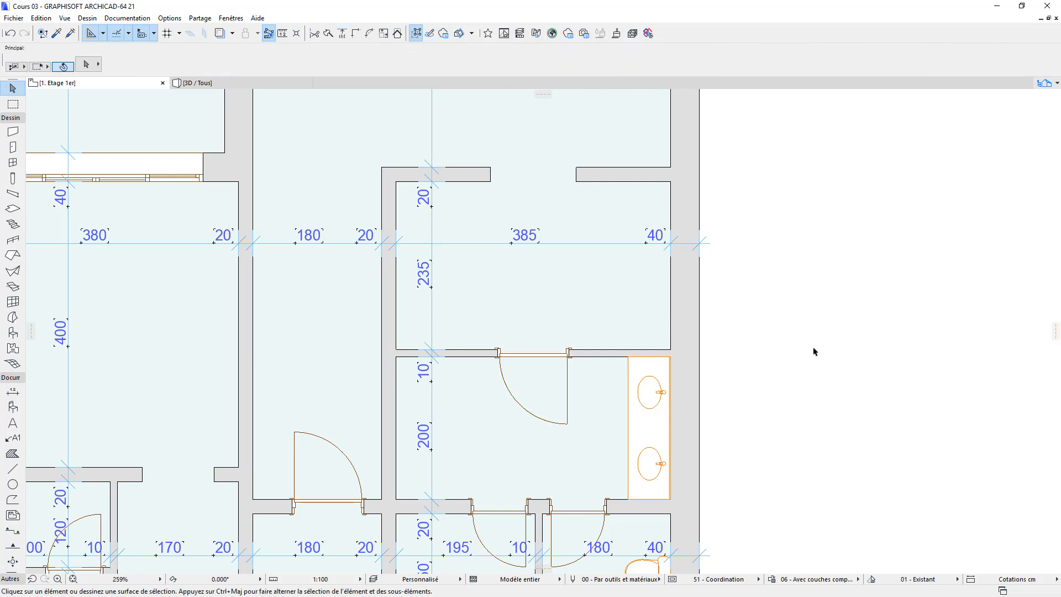
Look over the first-floor plan and examine the landing edge beside the staircase
scroll(620, 431, "down", 3)
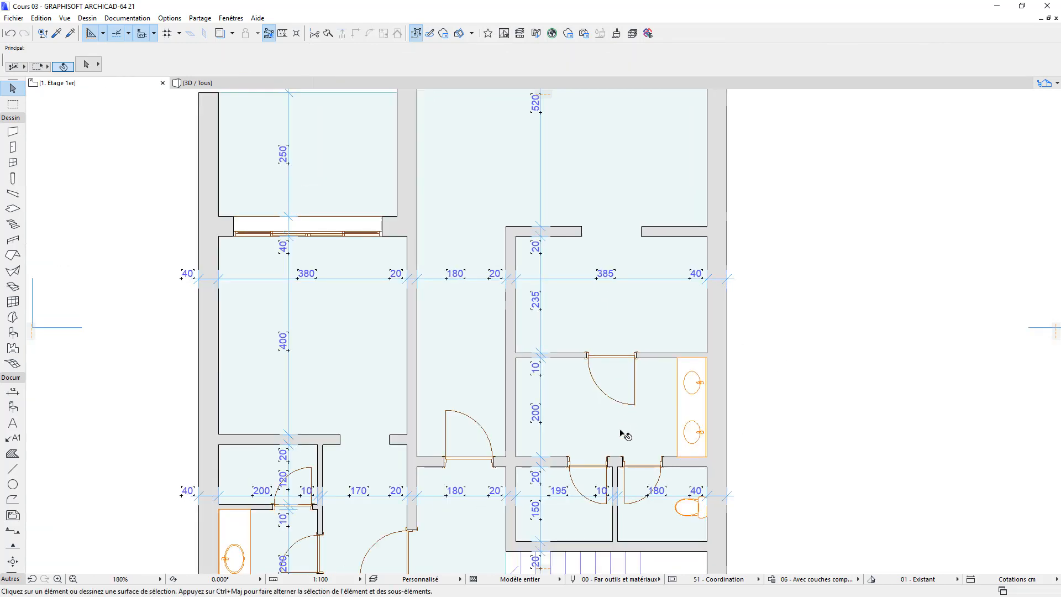
scroll(621, 428, "down", 2)
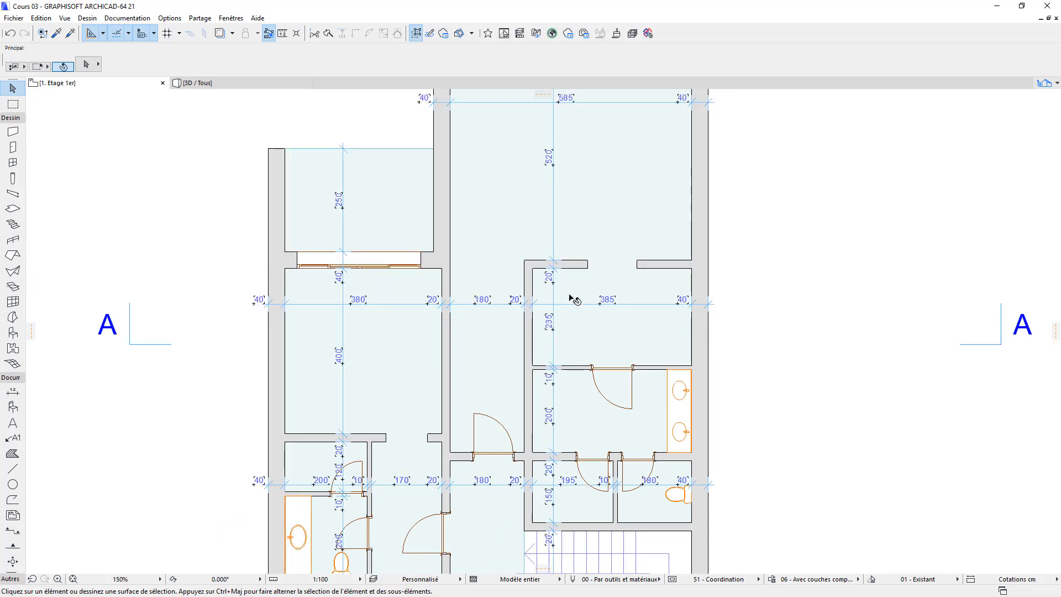
scroll(625, 330, "down", 3)
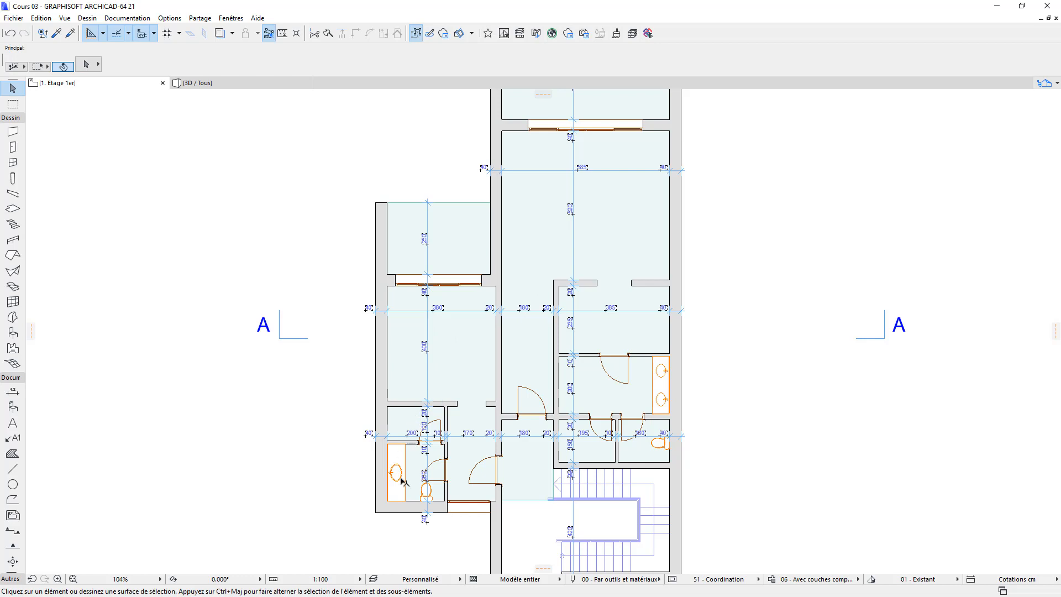
middle_click_drag(575, 481, 557, 382)
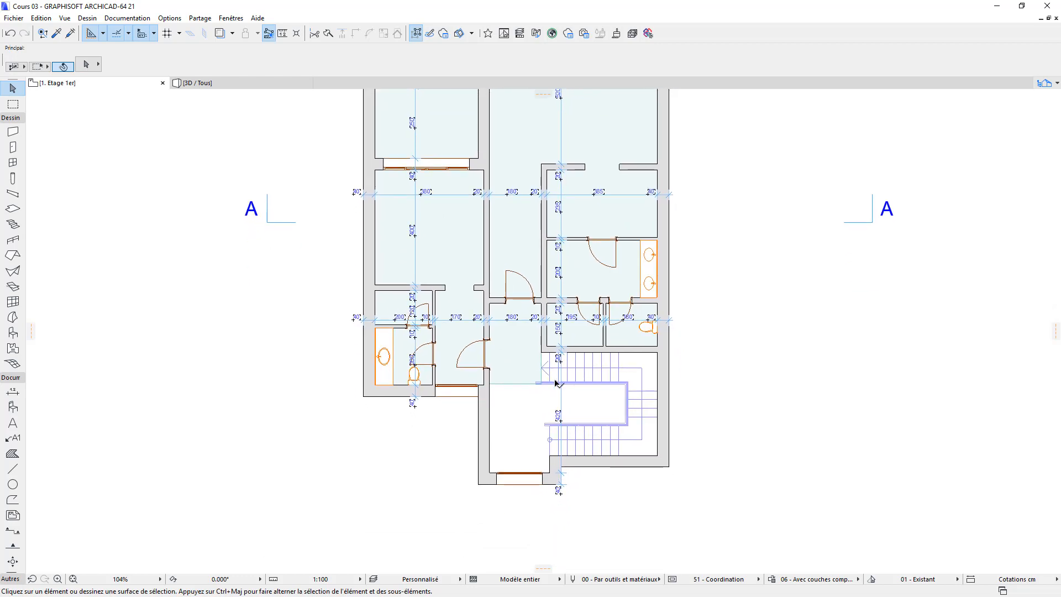
scroll(523, 372, "up", 4)
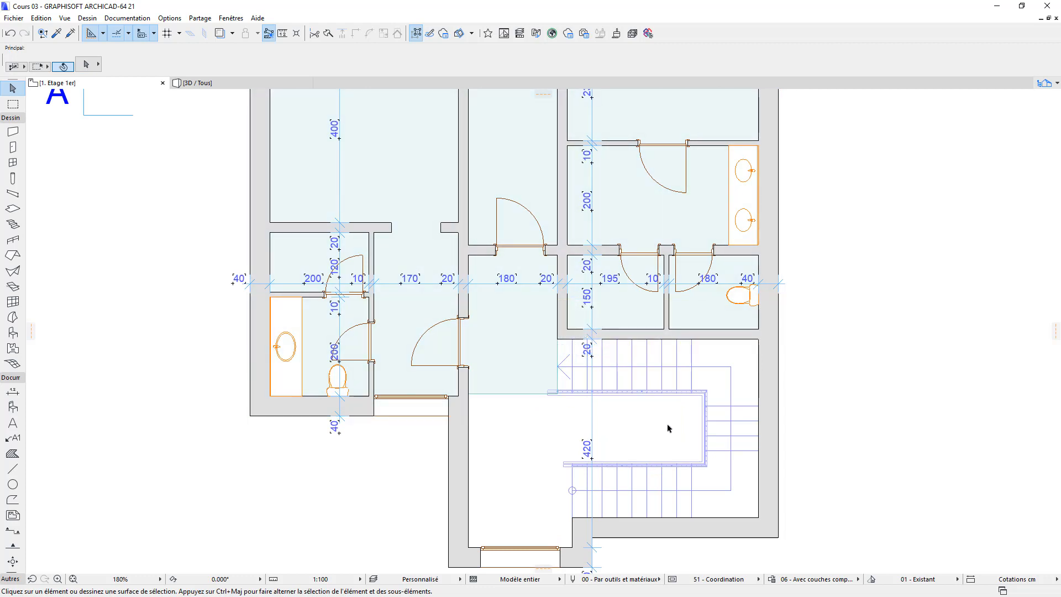
scroll(553, 412, "up", 8)
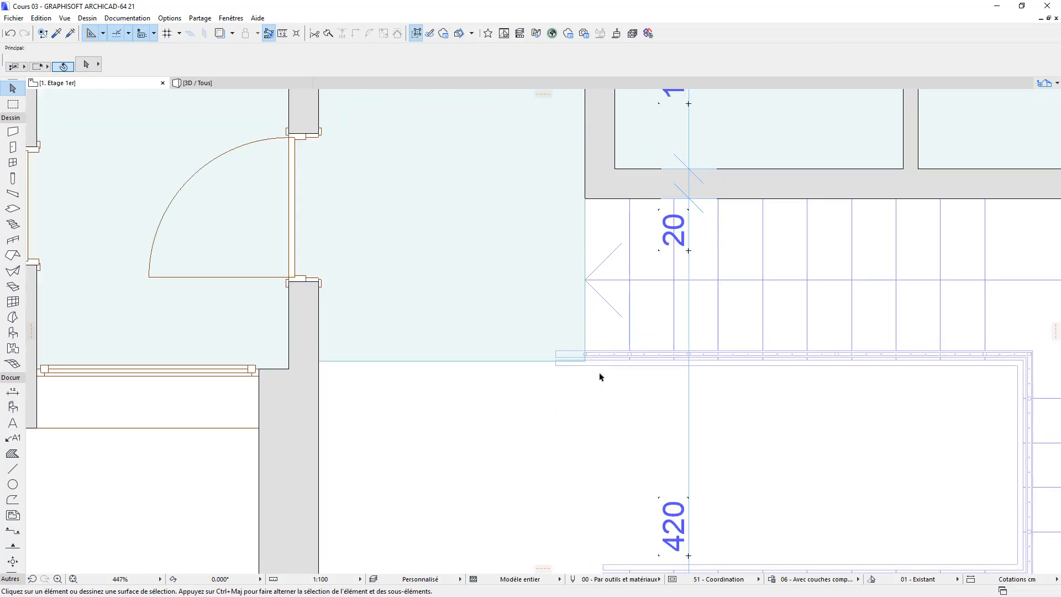
scroll(600, 377, "down", 7)
In the 3D view, extend the stair railing along the open edge of the first-floor landing to the wall using Adjust
left_click(234, 84)
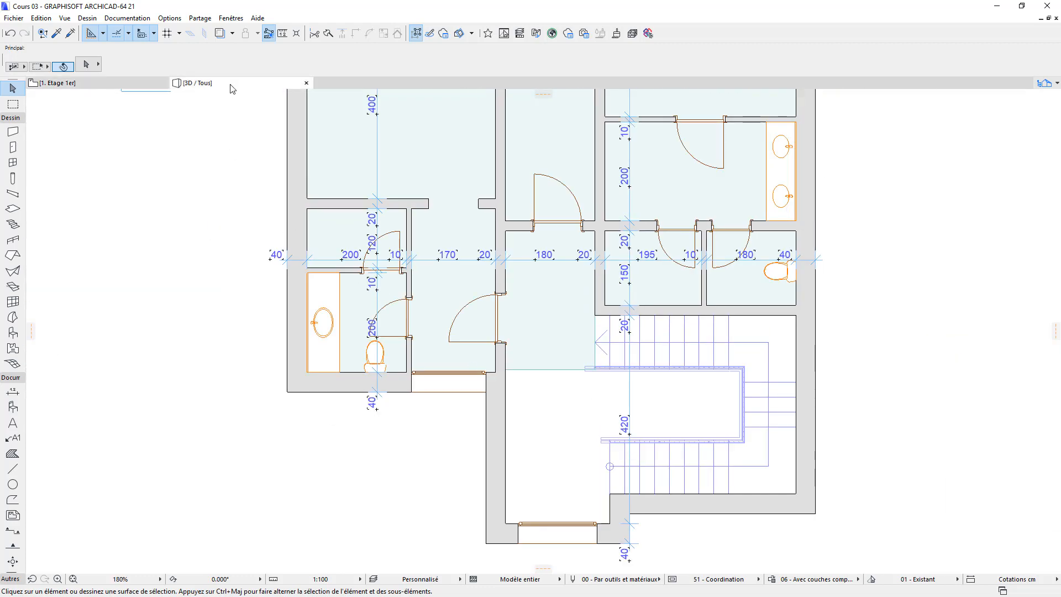
left_click(790, 340)
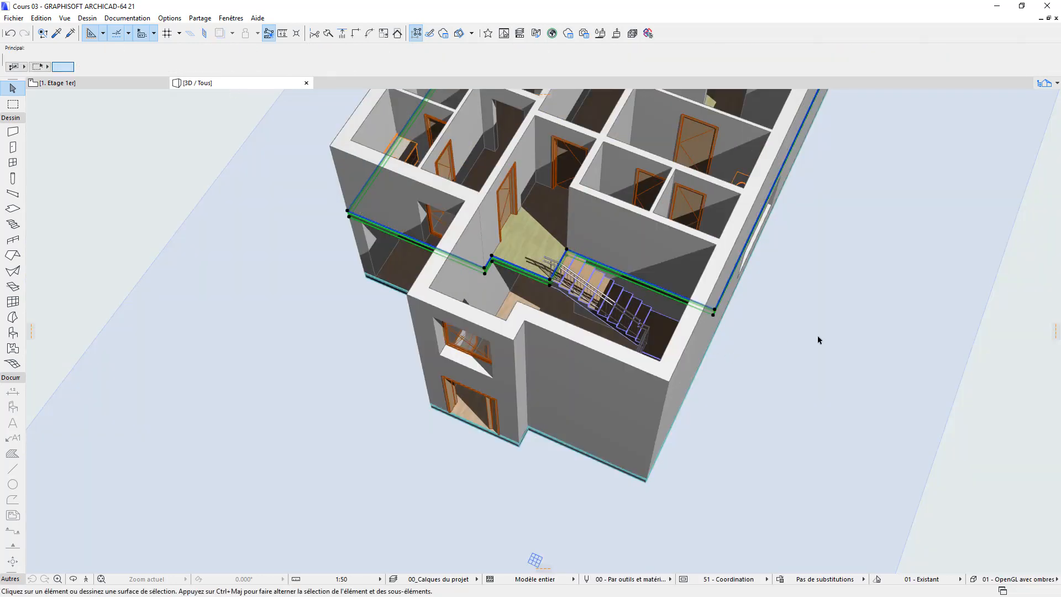
middle_click_drag(525, 348, 475, 462, "shift")
scroll(475, 457, "up", 8)
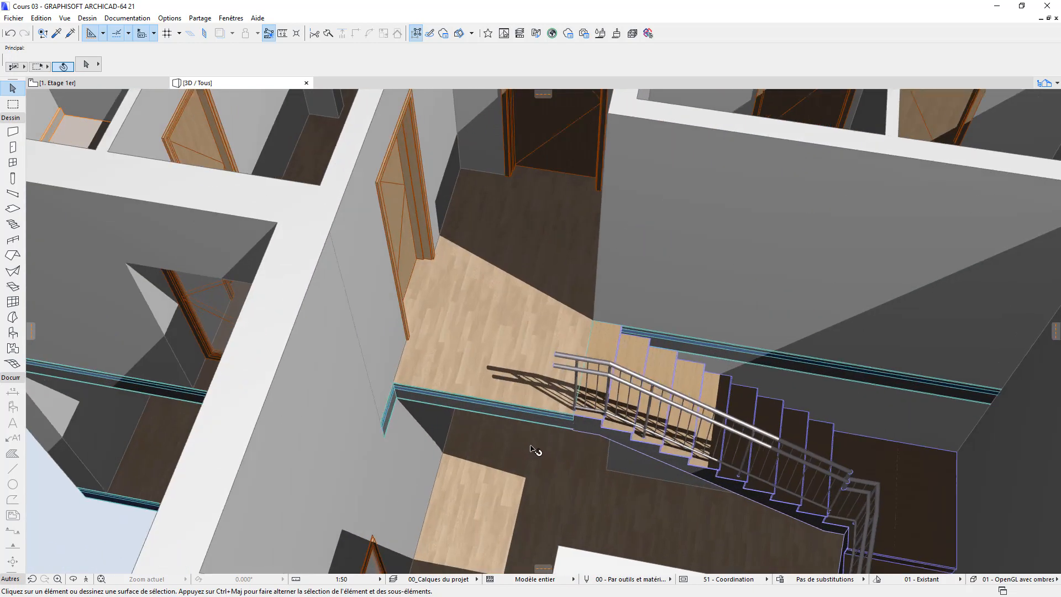
scroll(535, 450, "up", 3)
left_click(579, 321)
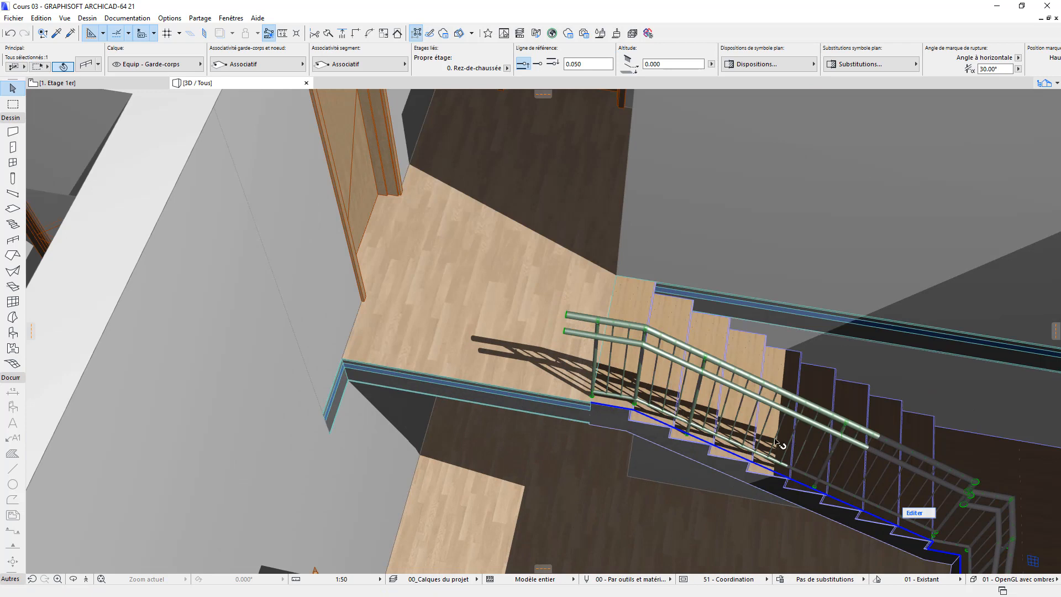
left_click(342, 34)
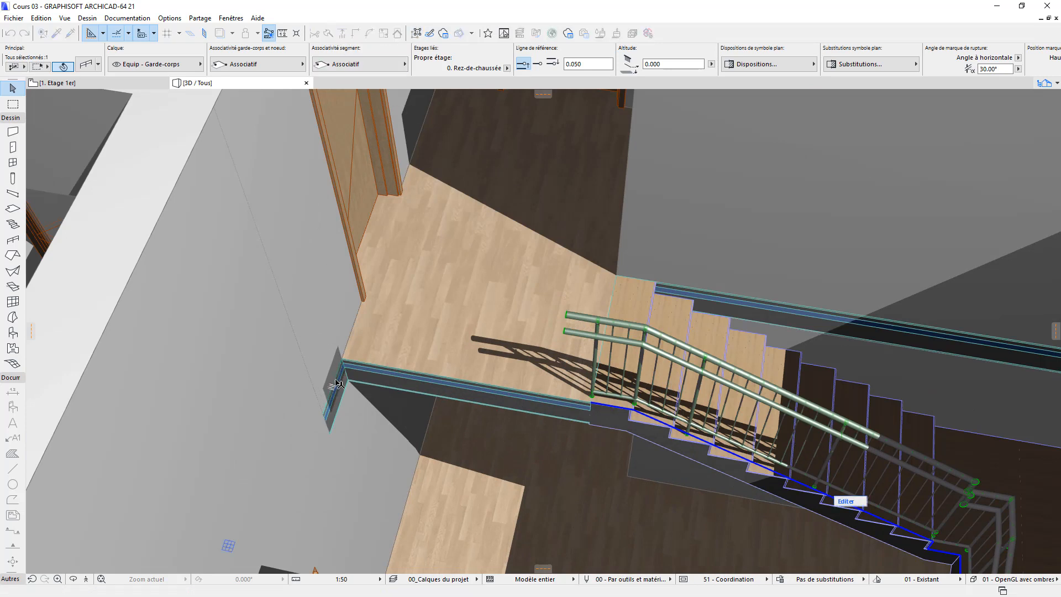
left_click(336, 383)
key("Escape")
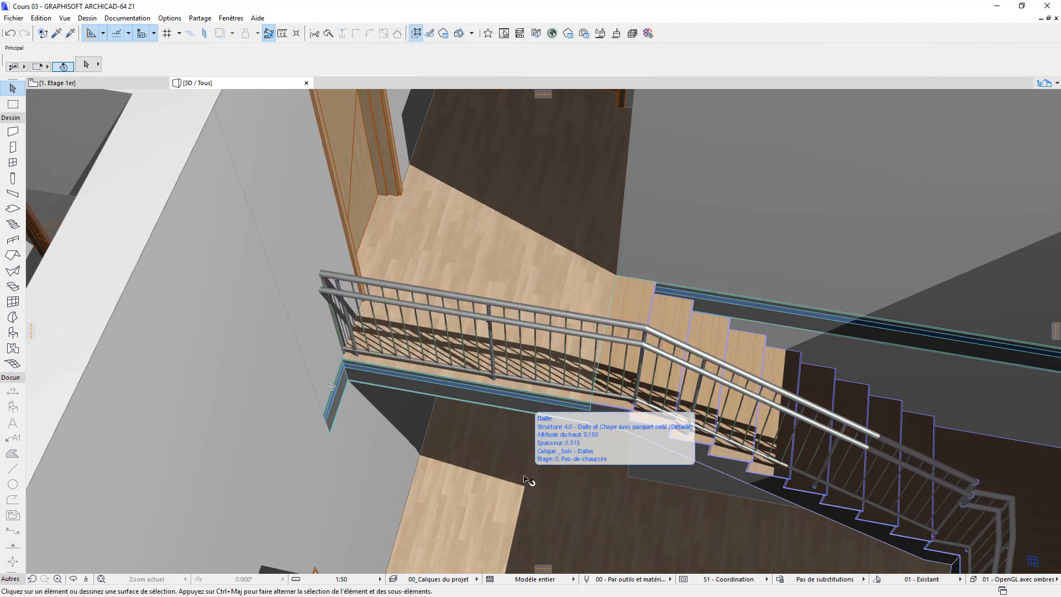
Examine the extended landing railing and the building's facades in 3D from several sides
scroll(553, 467, "down", 3)
left_click_drag(554, 464, 887, 457)
middle_click_drag(886, 457, 783, 503, "shift")
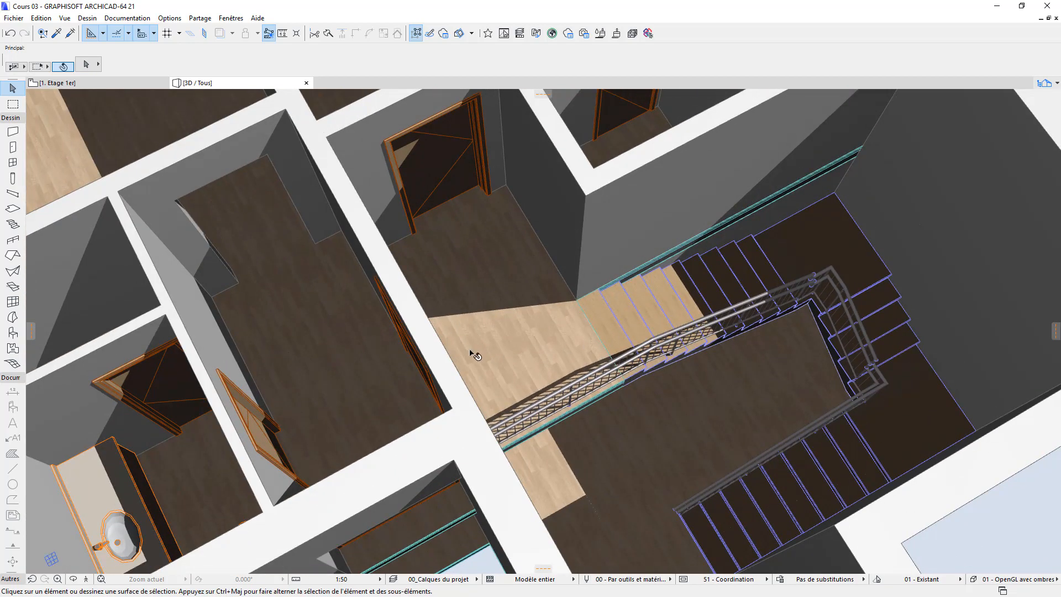
middle_click_drag(469, 352, 343, 286, "shift")
scroll(421, 271, "down", 2)
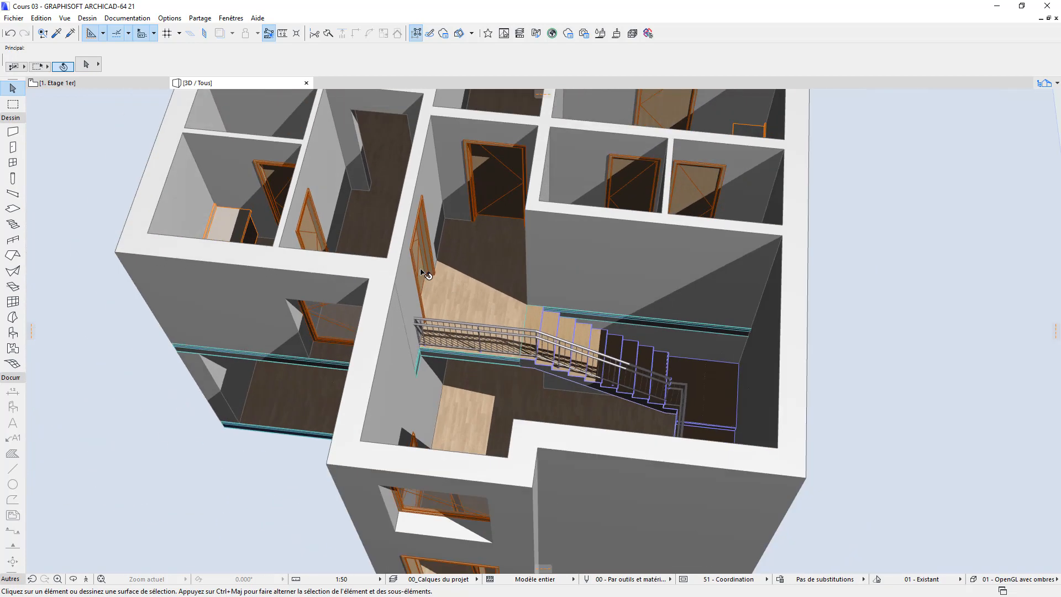
middle_click_drag(344, 351, 421, 241, "shift")
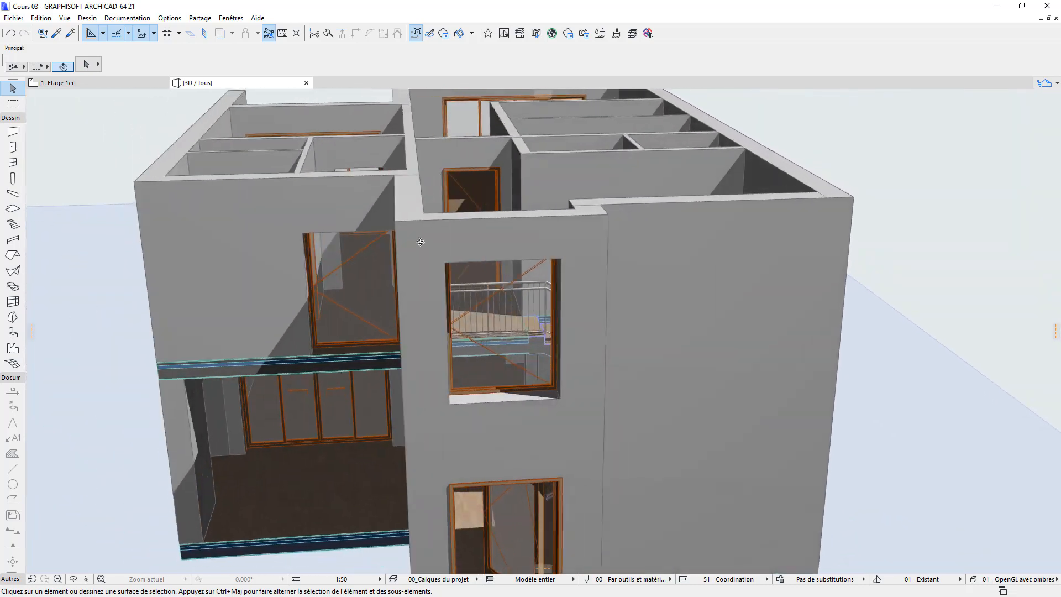
scroll(420, 242, "down", 6)
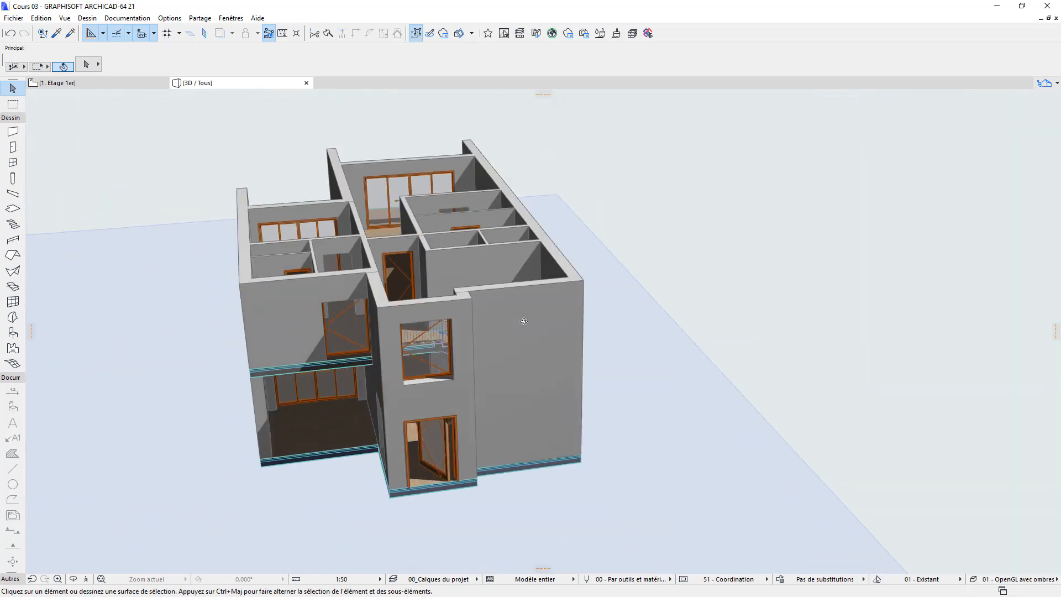
middle_click_drag(524, 321, 629, 415, "shift")
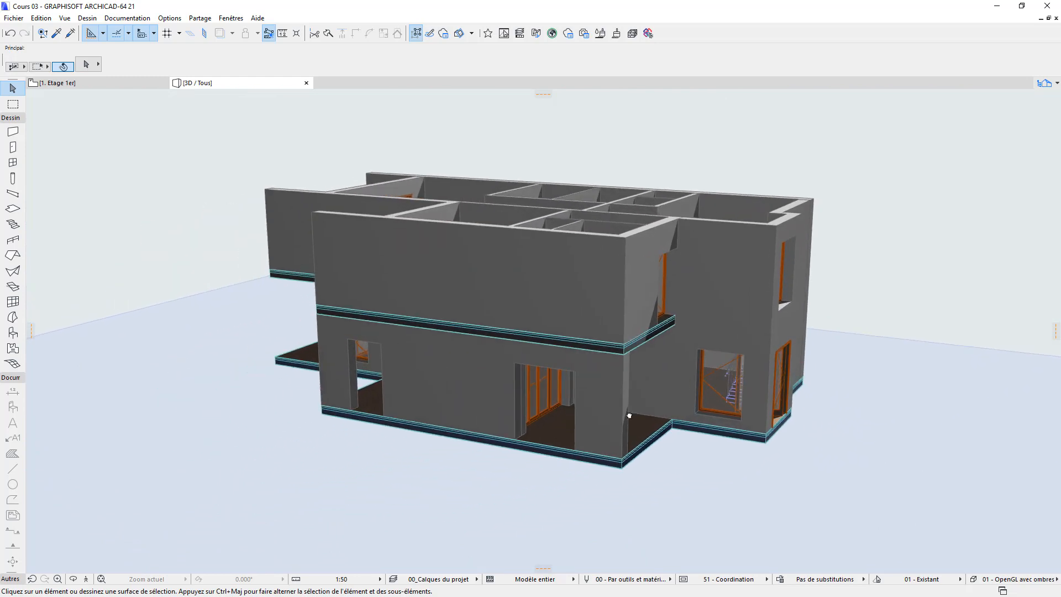
Override the side surface of the ground-floor and first-floor slabs with Enduit - Blanc nature
scroll(629, 415, "up", 5)
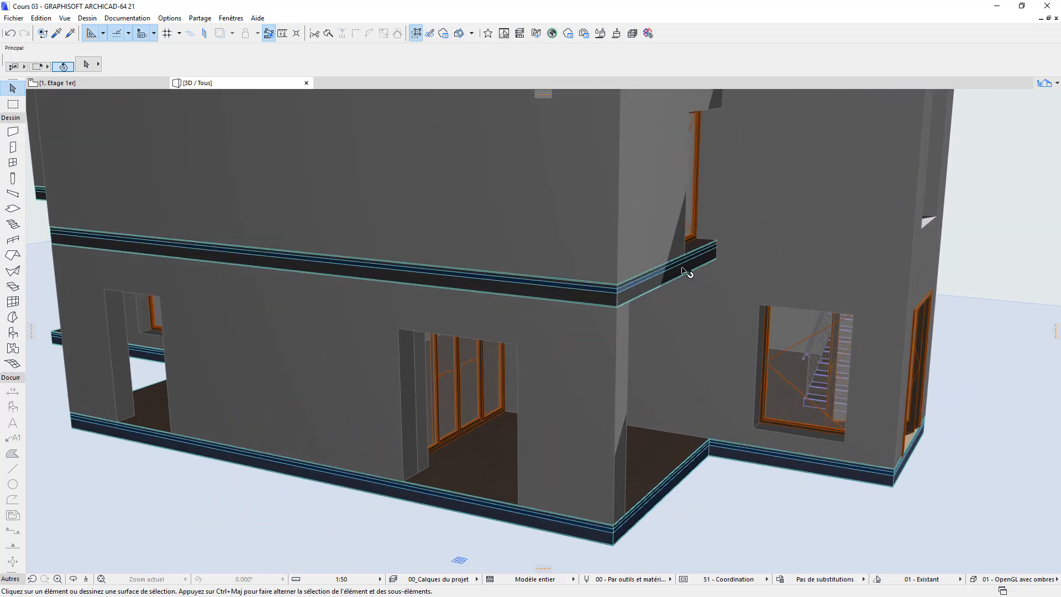
left_click(541, 298)
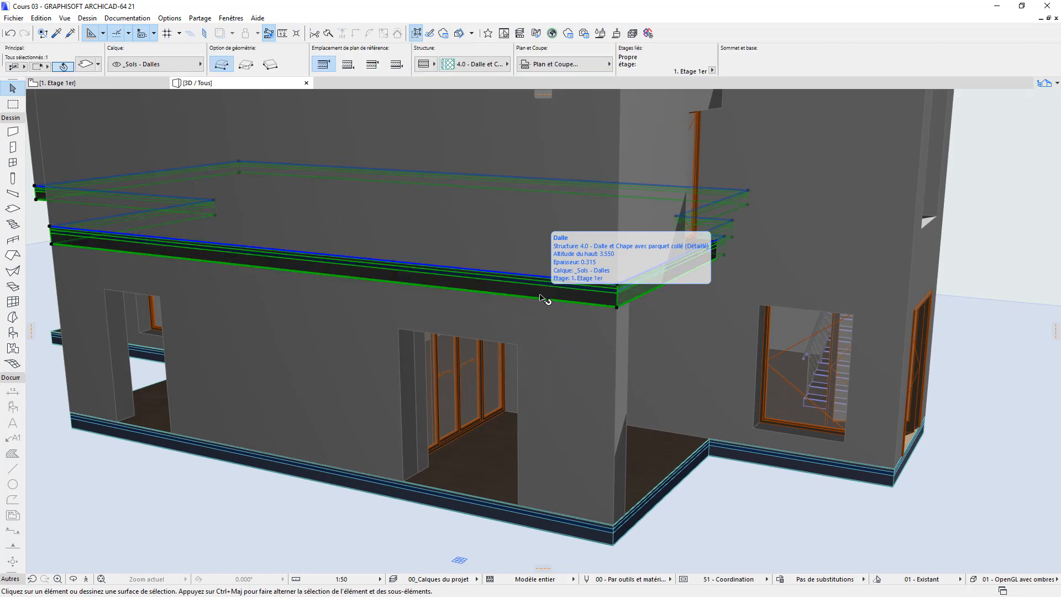
left_click(666, 495, "shift")
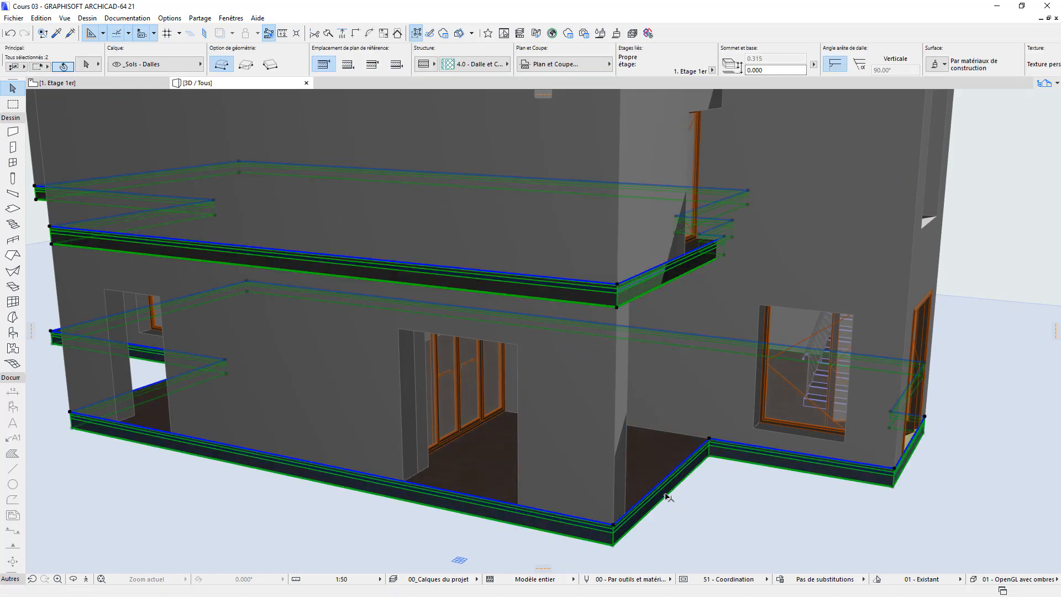
left_click(940, 65)
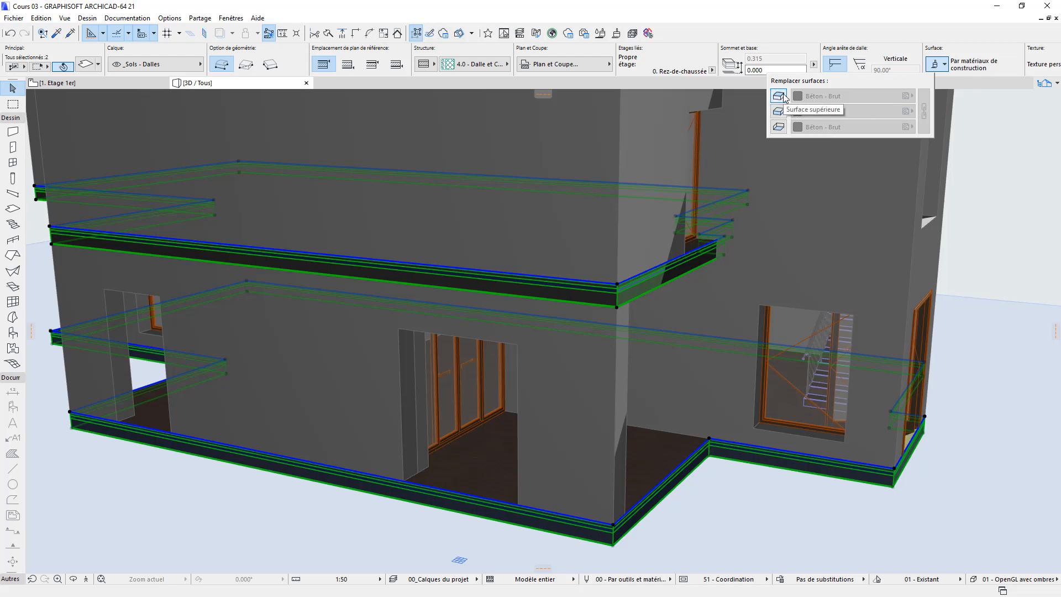
left_click(780, 112)
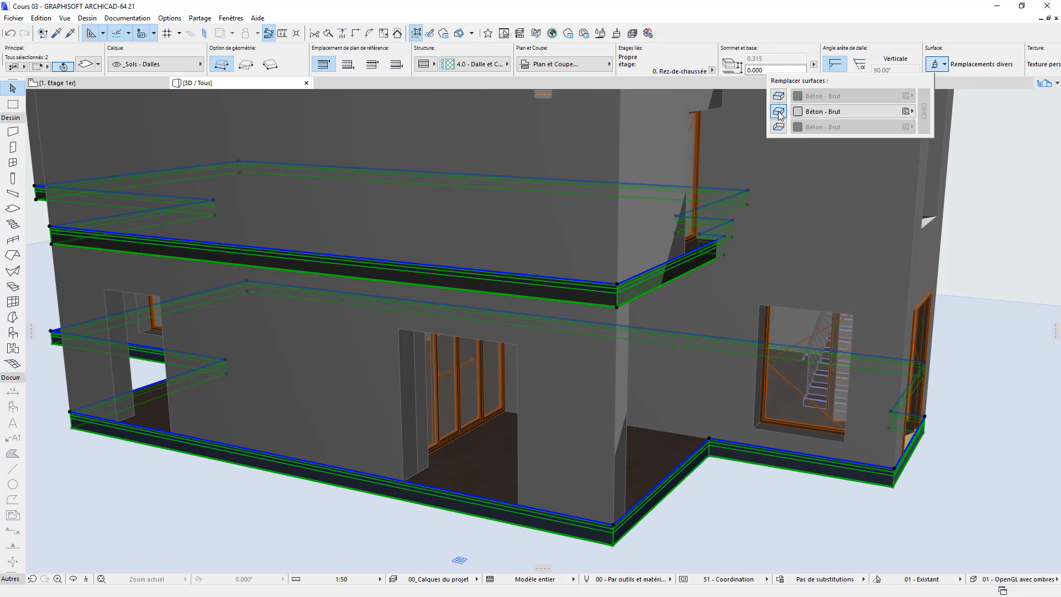
left_click(824, 112)
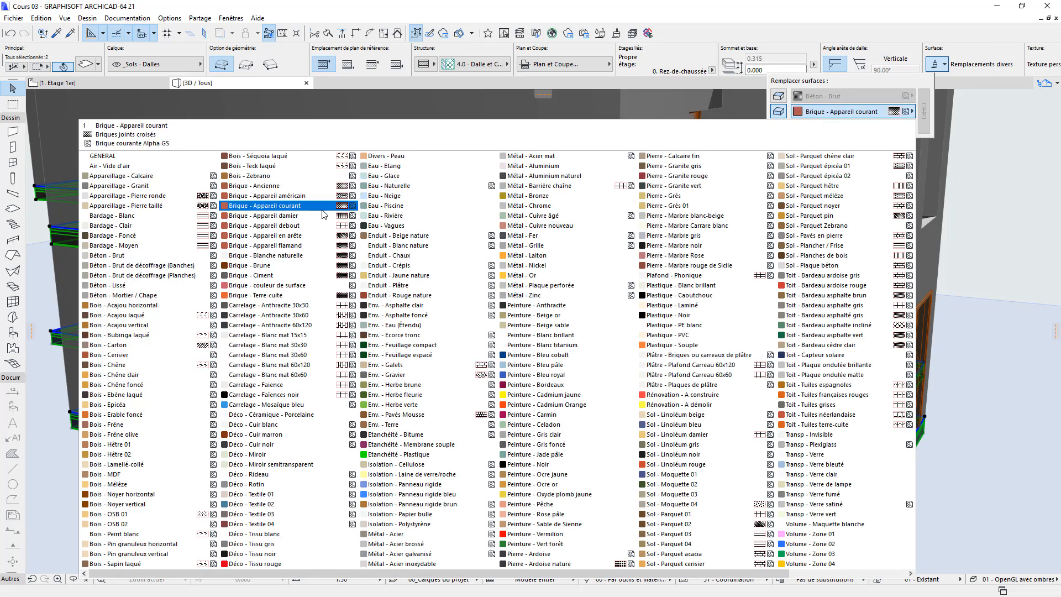
left_click(420, 250)
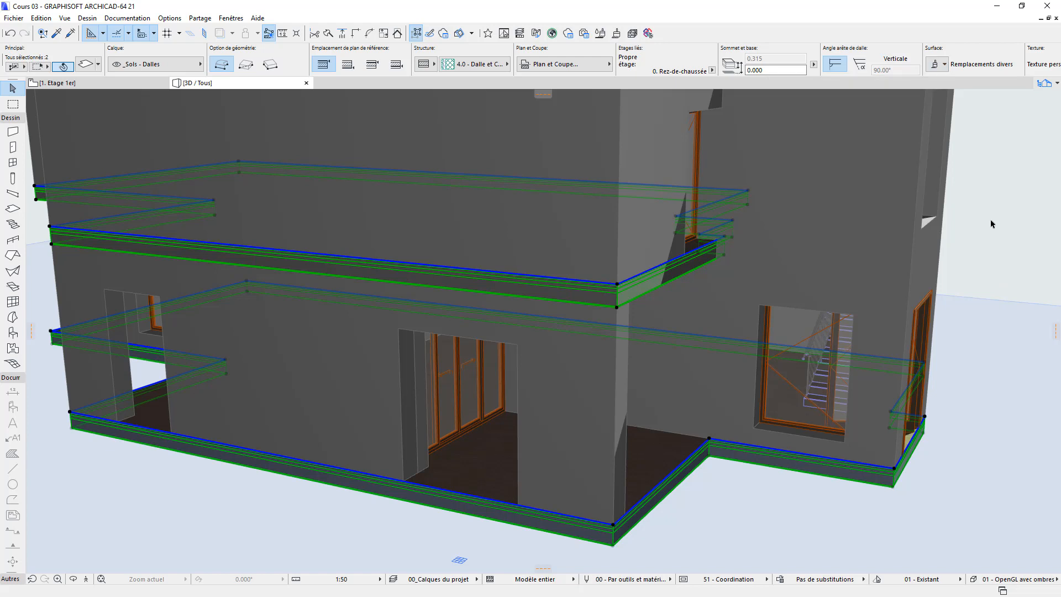
key("Escape")
Examine the slab edges around the whole building in 3D, ending at the corner with the terrace and balcony
scroll(843, 329, "down", 6)
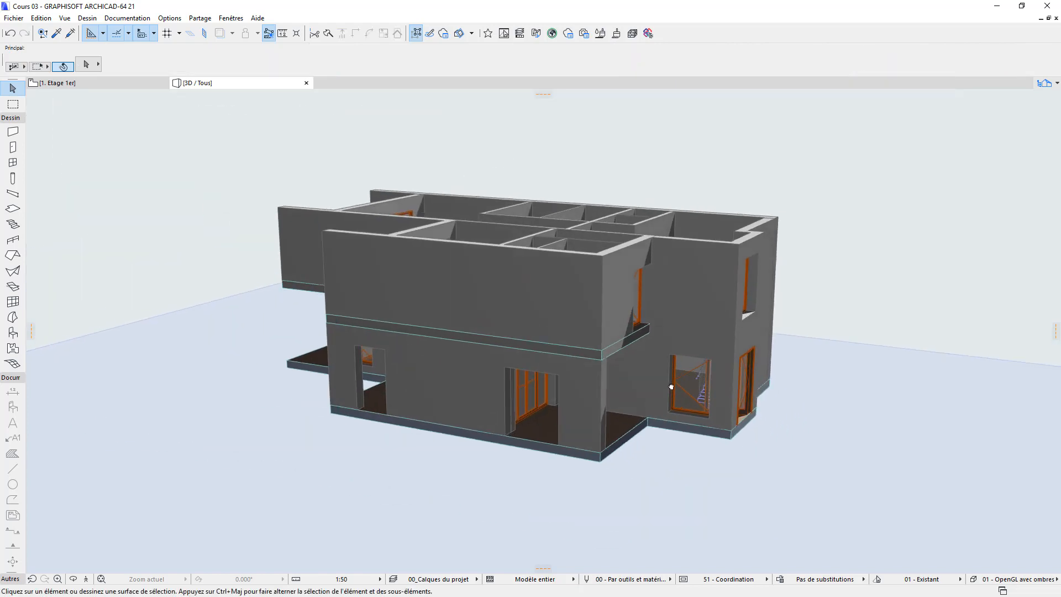
left_click_drag(671, 386, 876, 430)
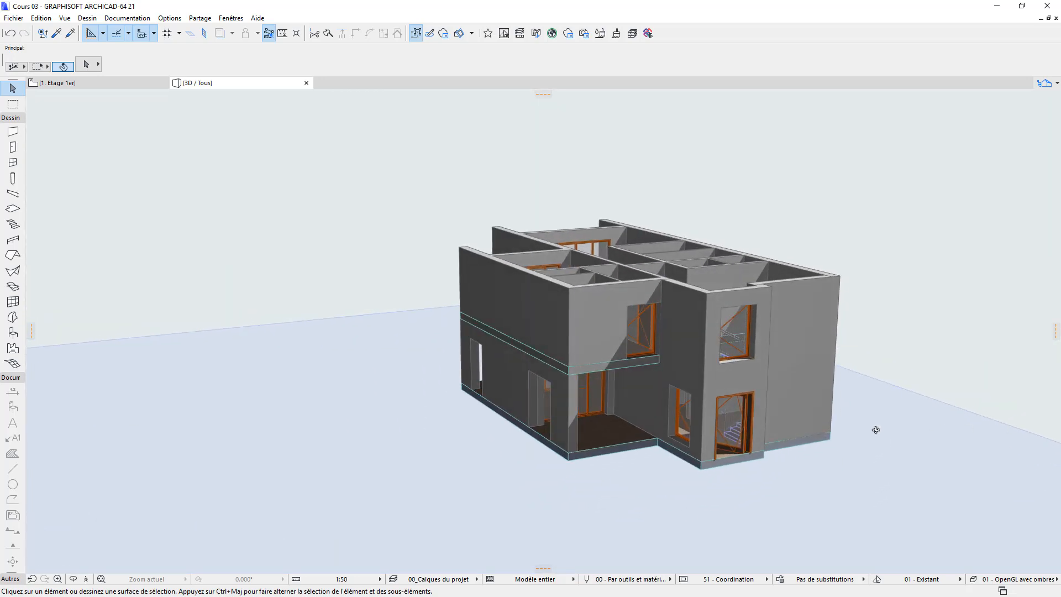
middle_click_drag(876, 430, 521, 436, "shift")
middle_click_drag(741, 455, 529, 463, "shift")
mouse_move(897, 467)
middle_mouse_down("shift")
mouse_move(588, 434)
mouse_move(582, 398)
mouse_move(497, 408)
mouse_move(464, 398)
middle_mouse_up("shift")
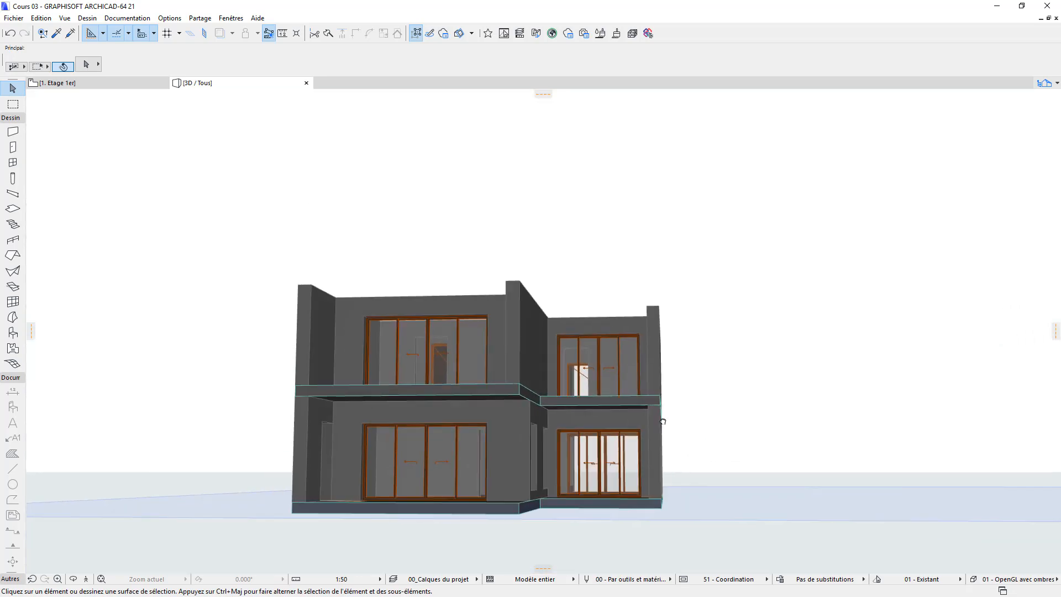
middle_click_drag(663, 421, 438, 507, "shift")
scroll(473, 526, "up", 4)
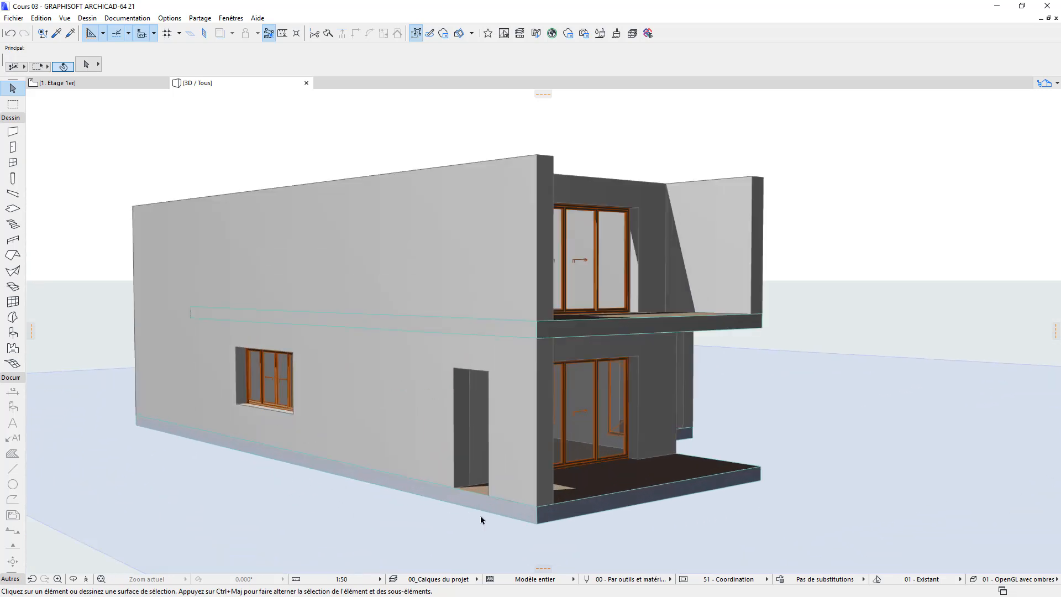
scroll(481, 519, "up", 2)
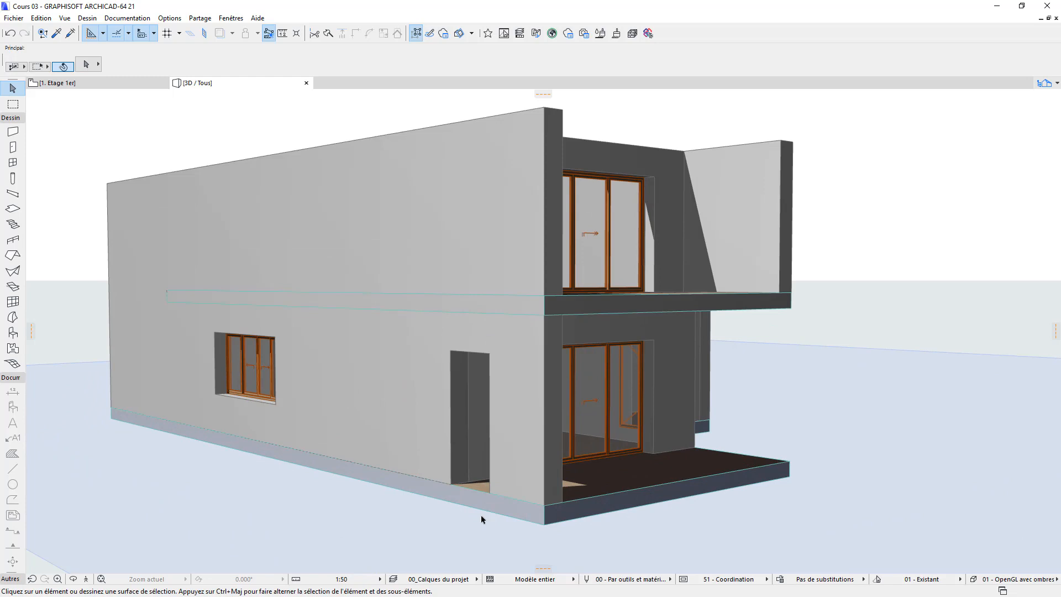
Display the Visualisation 3D toolbar
right_click(519, 35)
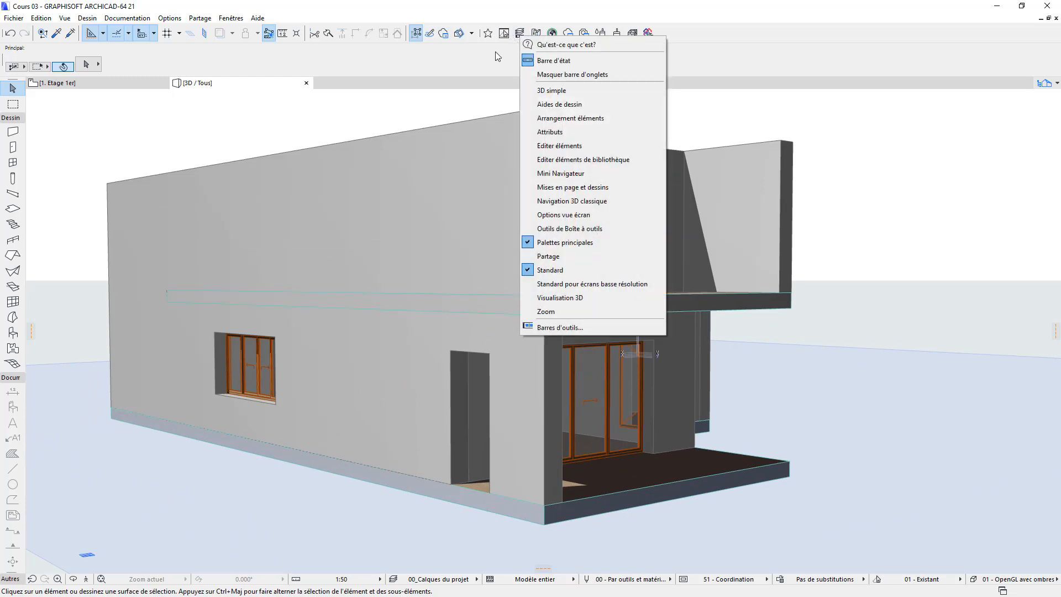
left_click(495, 51)
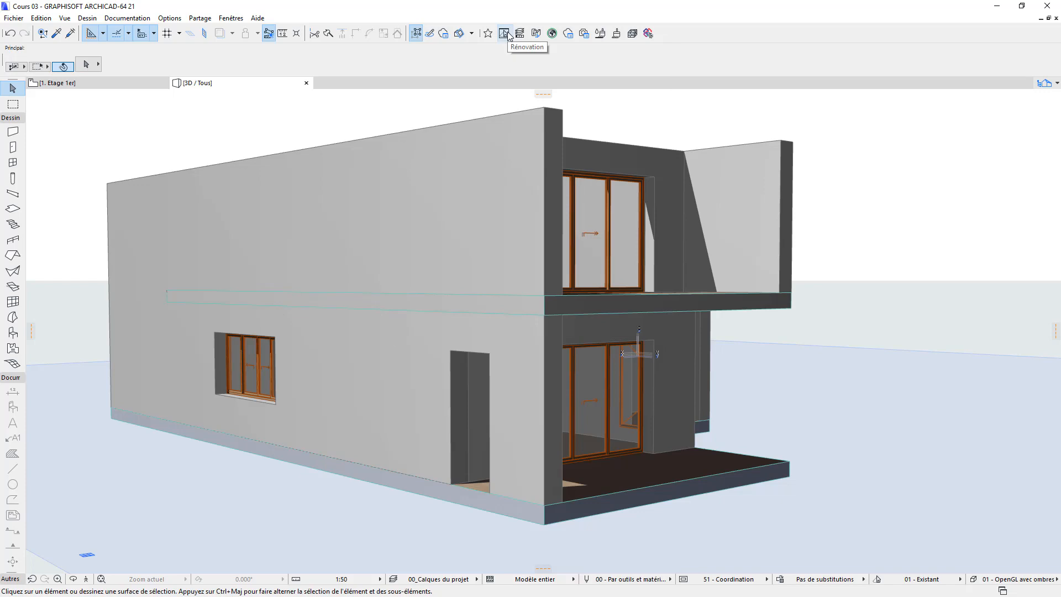
right_click(508, 34)
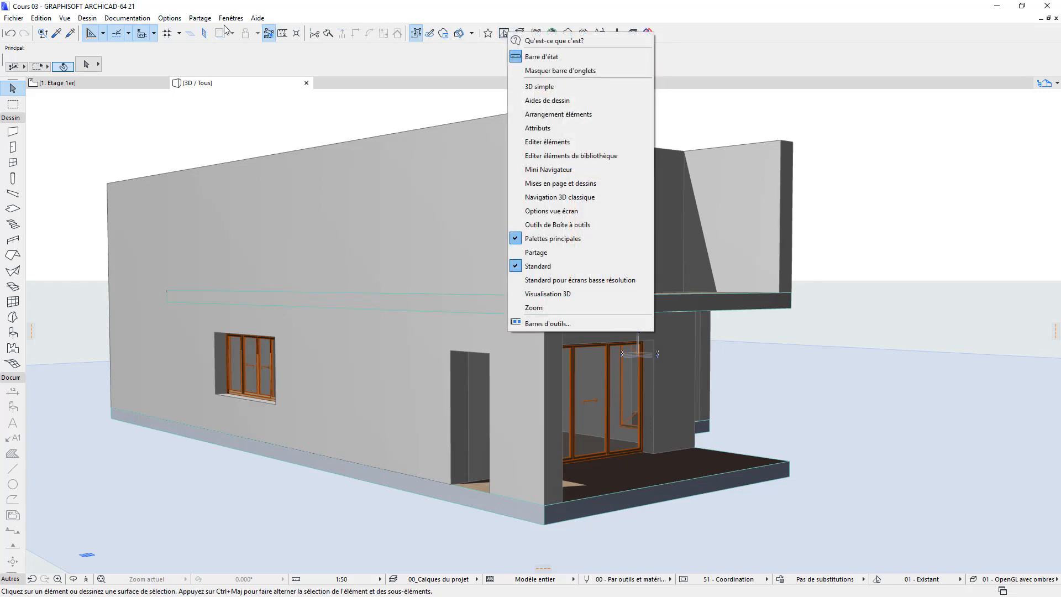
left_click(658, 54)
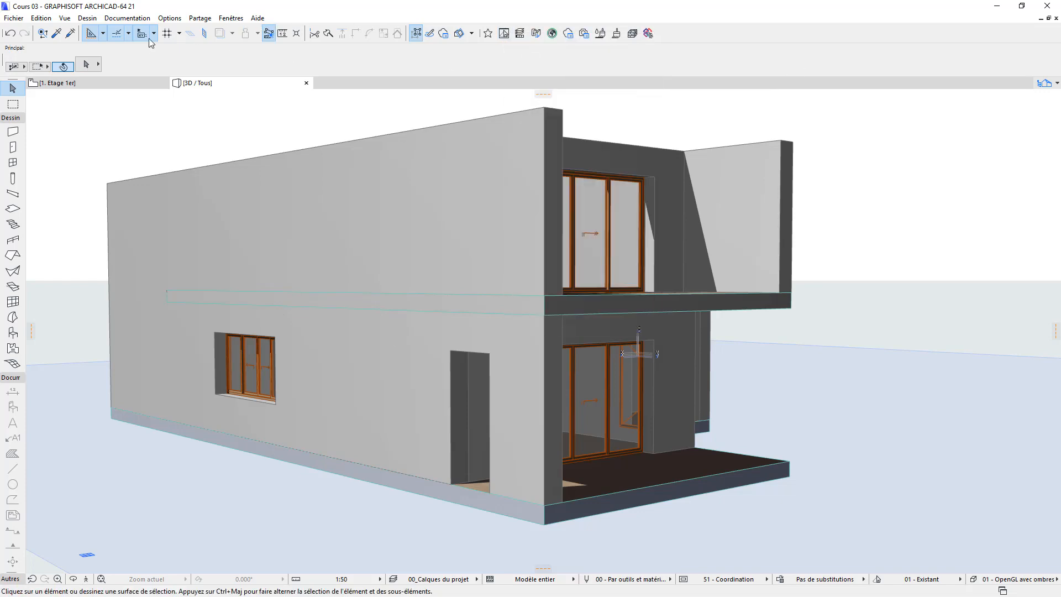
right_click(153, 34)
right_click(320, 34)
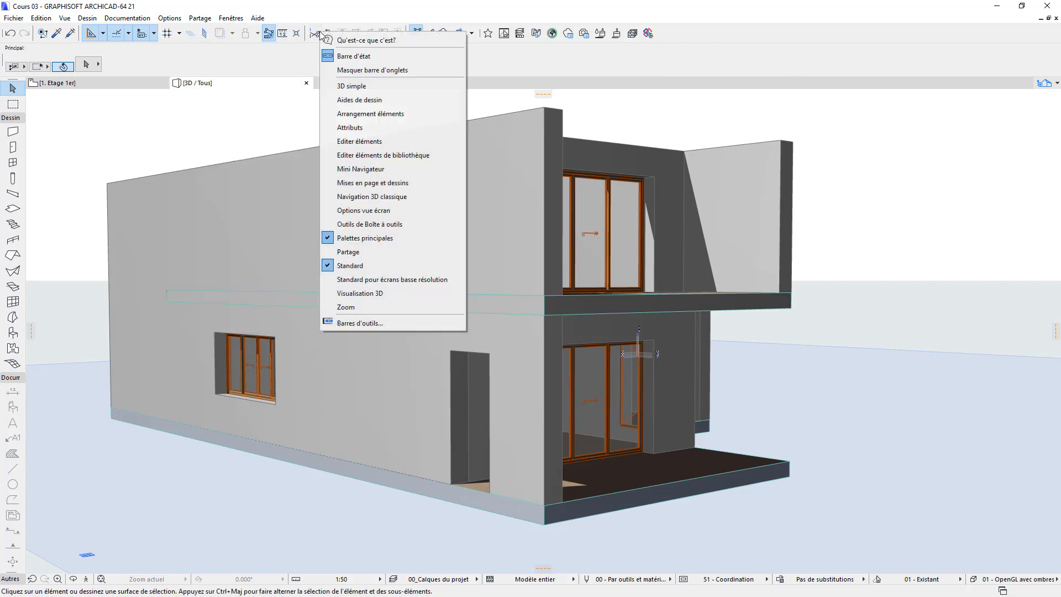
right_click(620, 43)
right_click(848, 62)
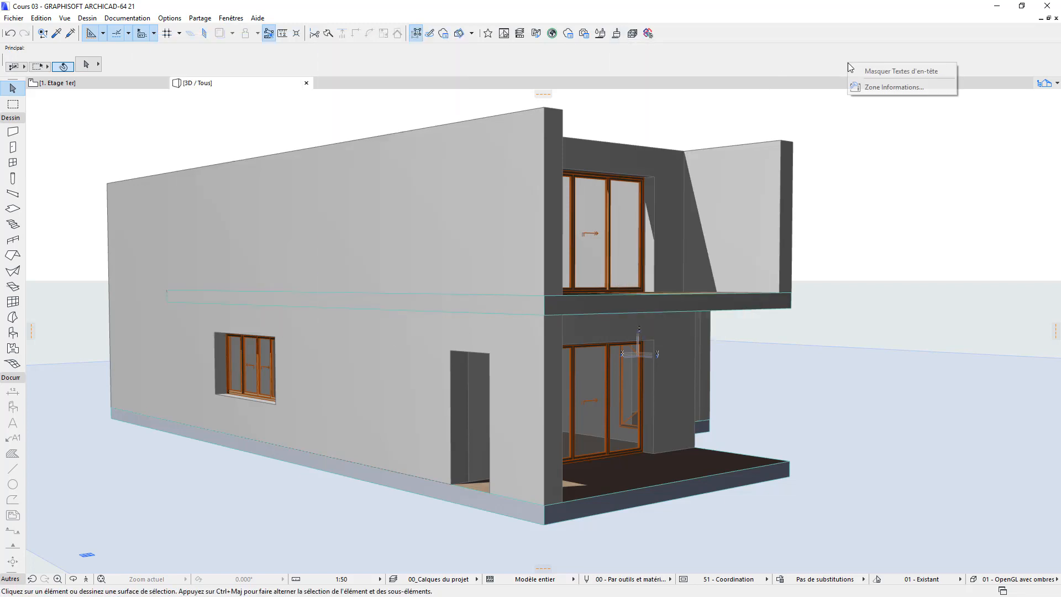
right_click(594, 38)
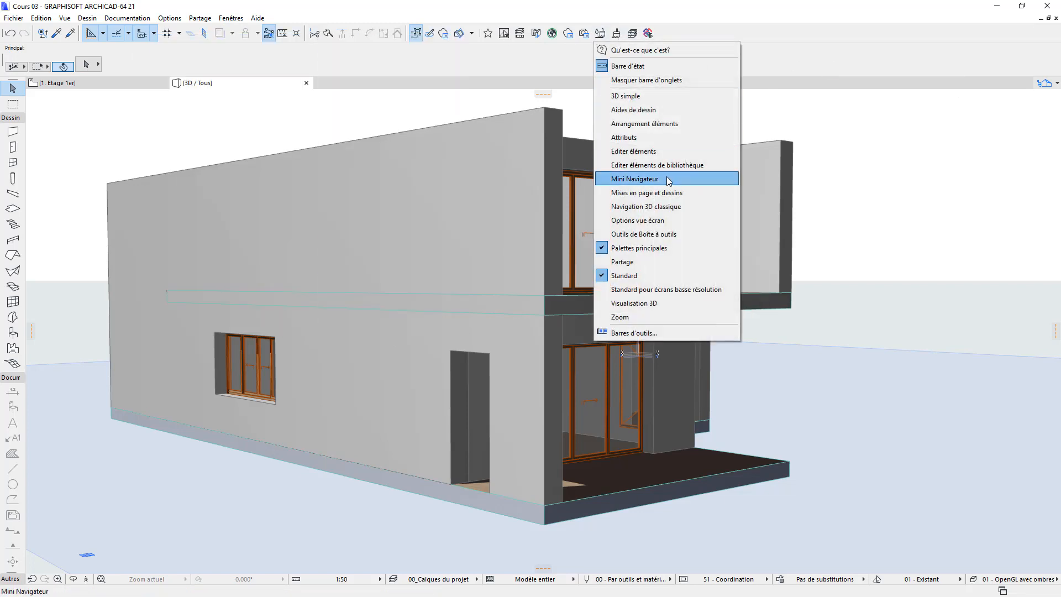
left_click(649, 305)
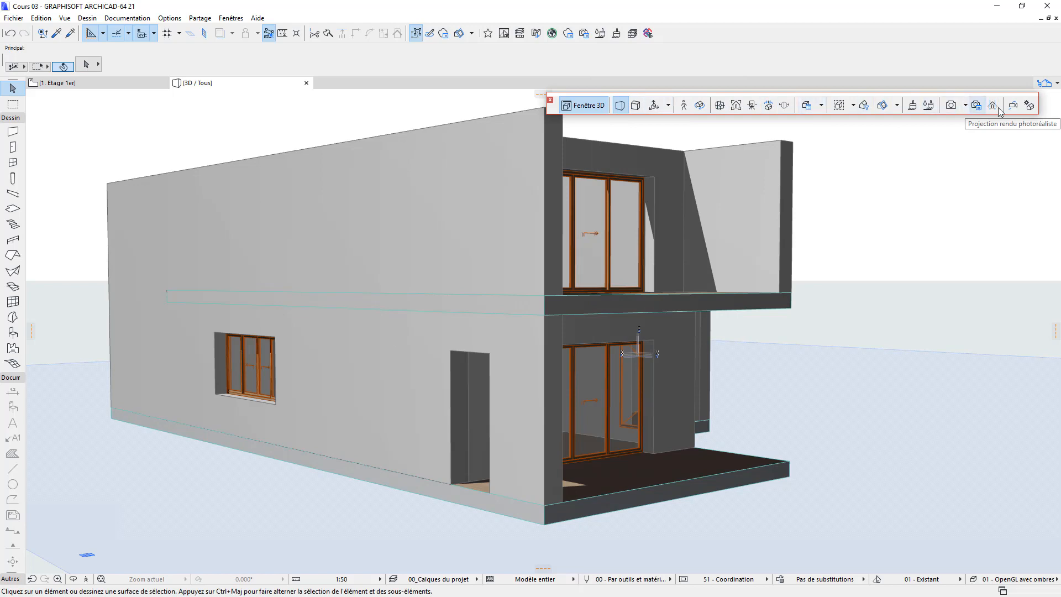
Render a photorealistic image of the current 3D view, and close it without saving
left_click(951, 106)
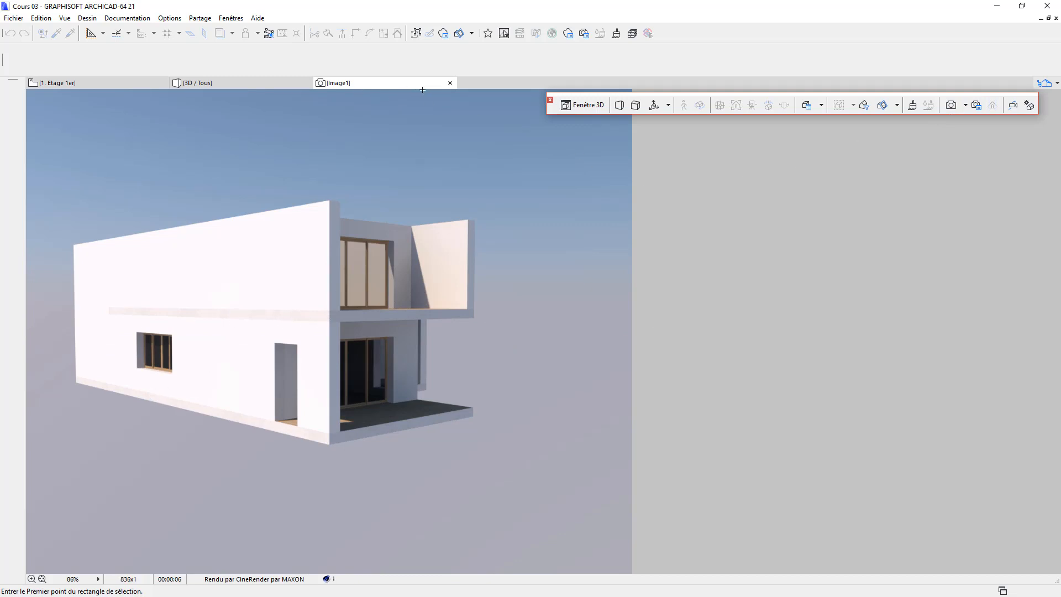
left_click(449, 83)
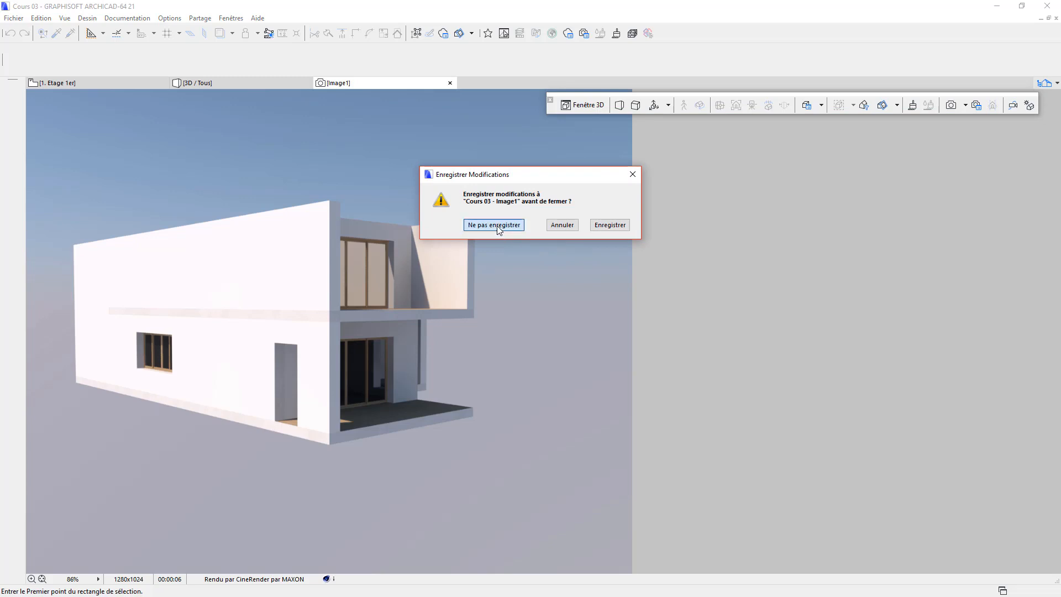
left_click(495, 226)
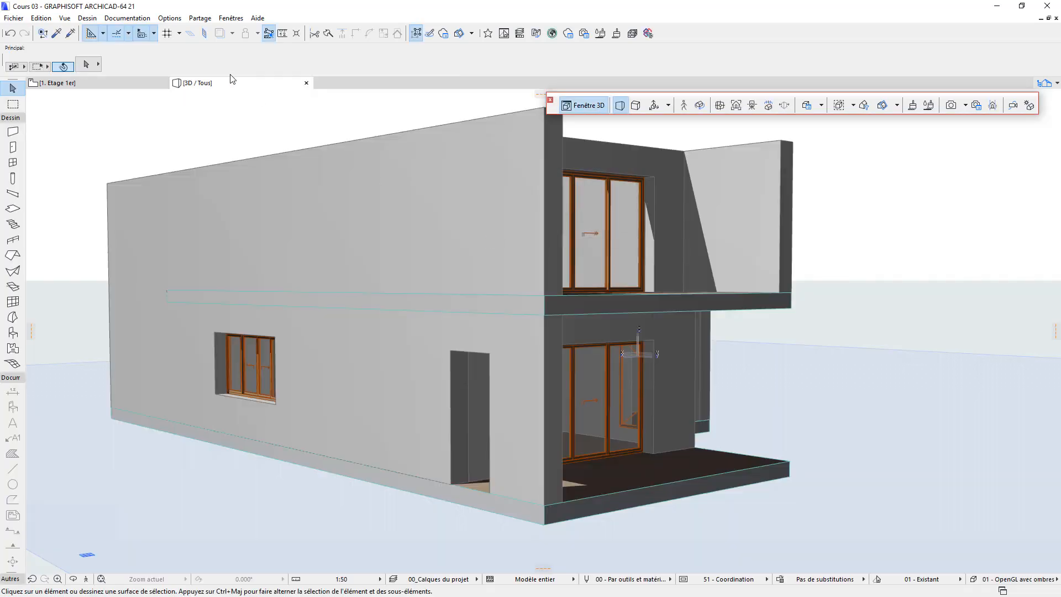
Compare the surface settings of the first-floor exterior wall with those of the first-floor slab
left_click(439, 176)
left_click(1039, 63)
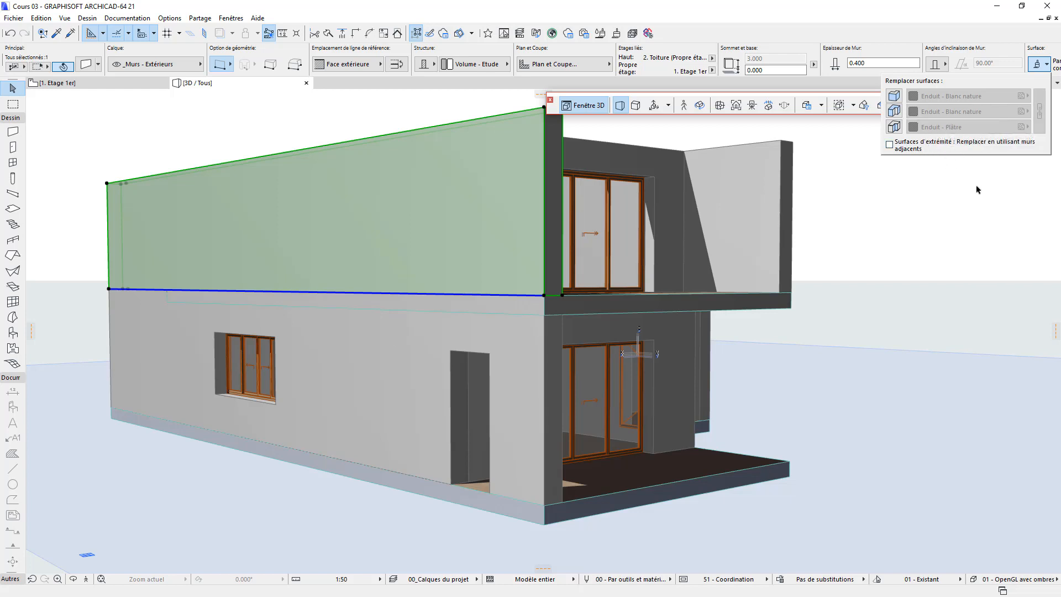
left_click(839, 298)
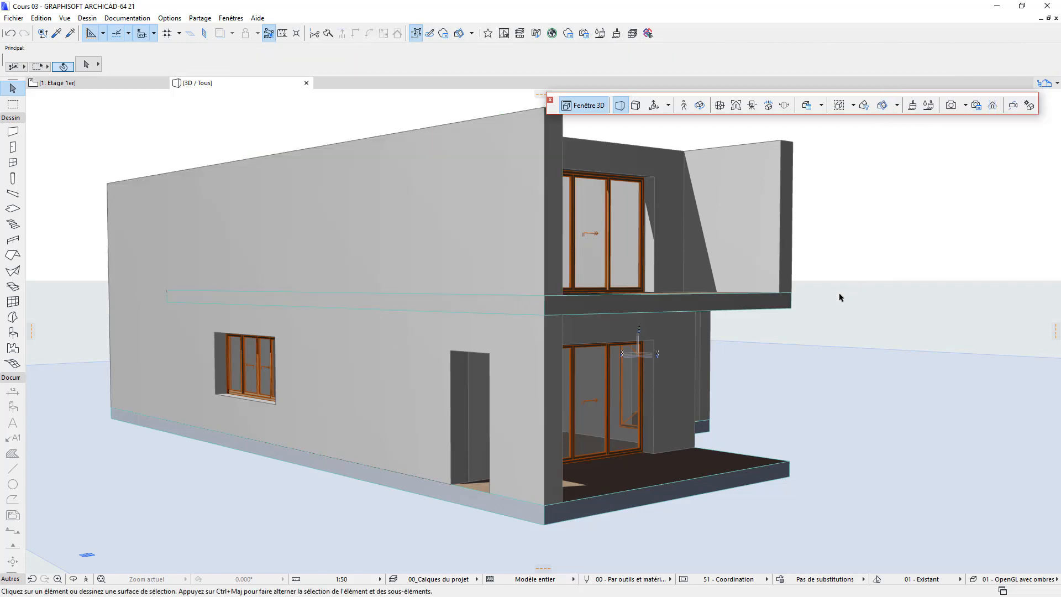
left_click(773, 308)
left_click(1048, 84)
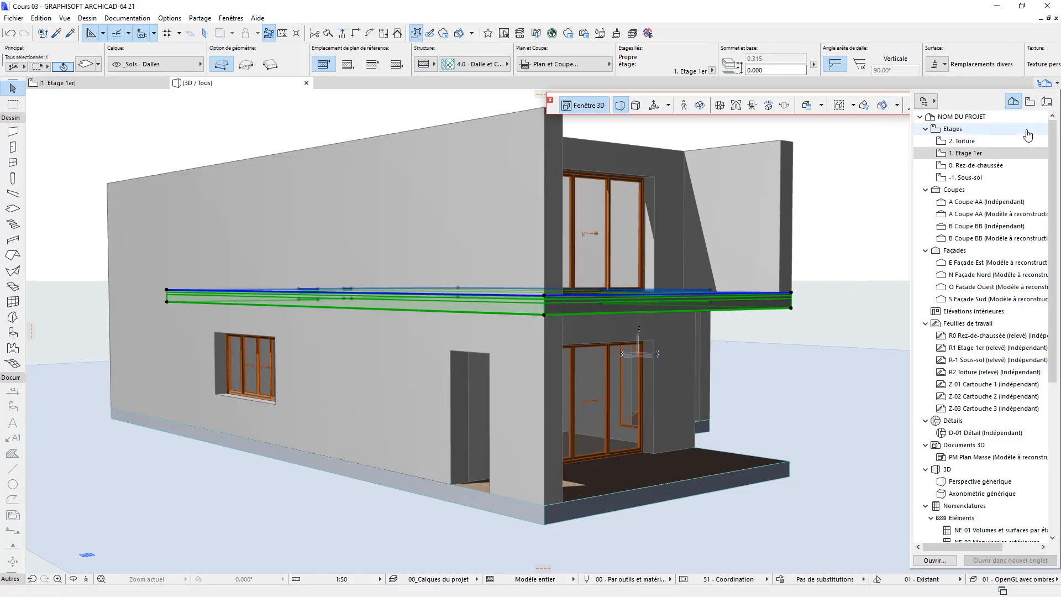
left_click(938, 64)
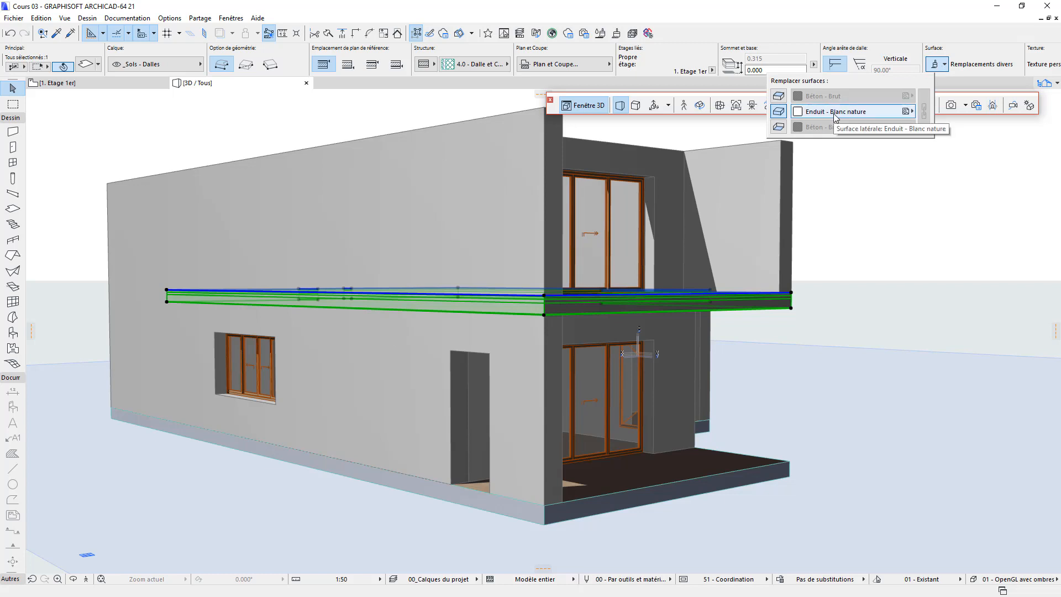
left_click(879, 209)
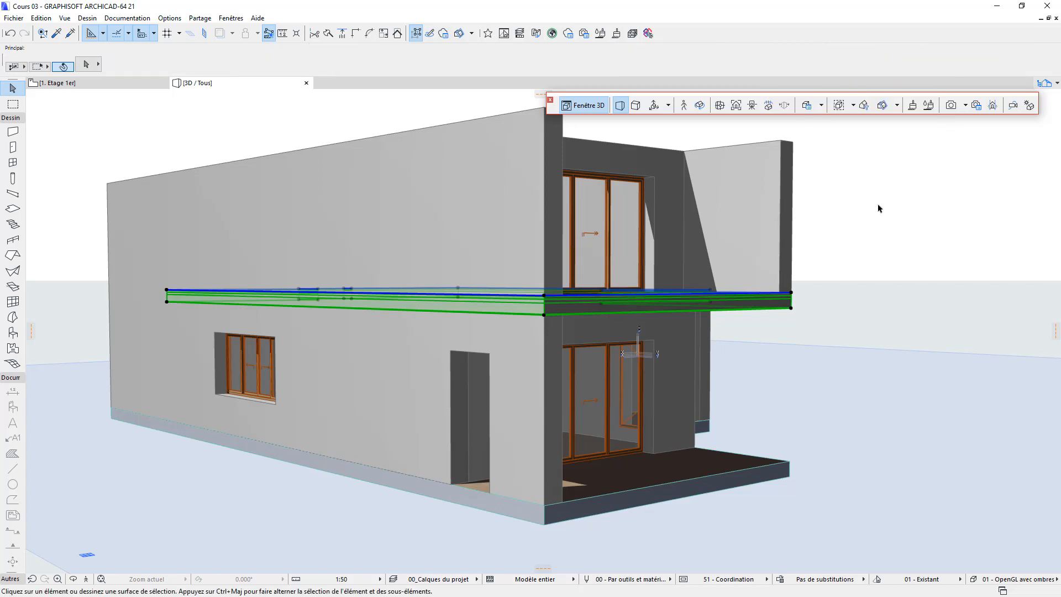
Select all walls and override all their linked faces with the surface Enduit - Blanc nature
left_click(13, 131)
key("ctrl+a")
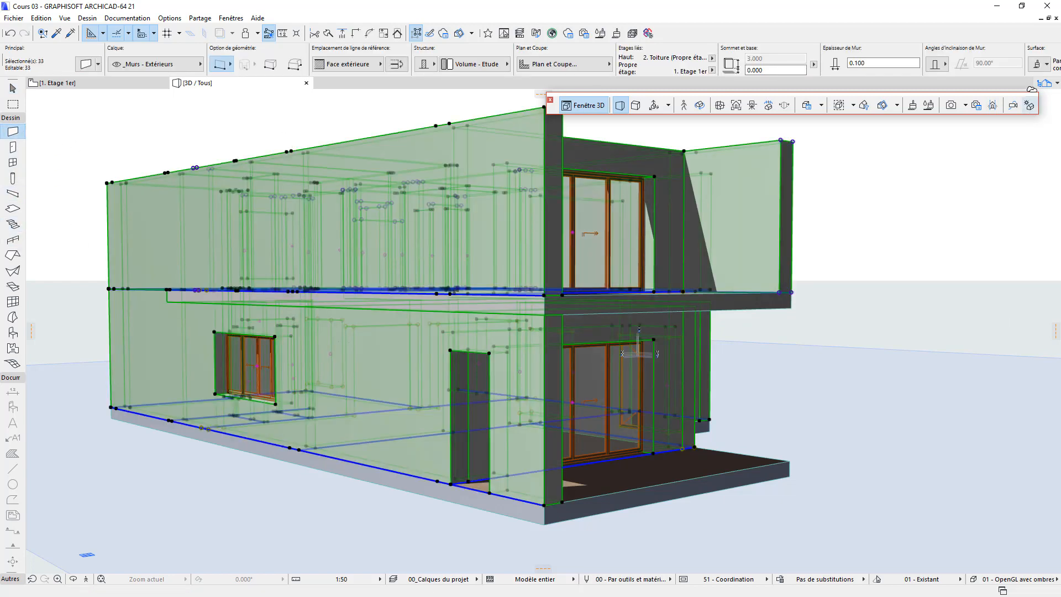
left_click(946, 66)
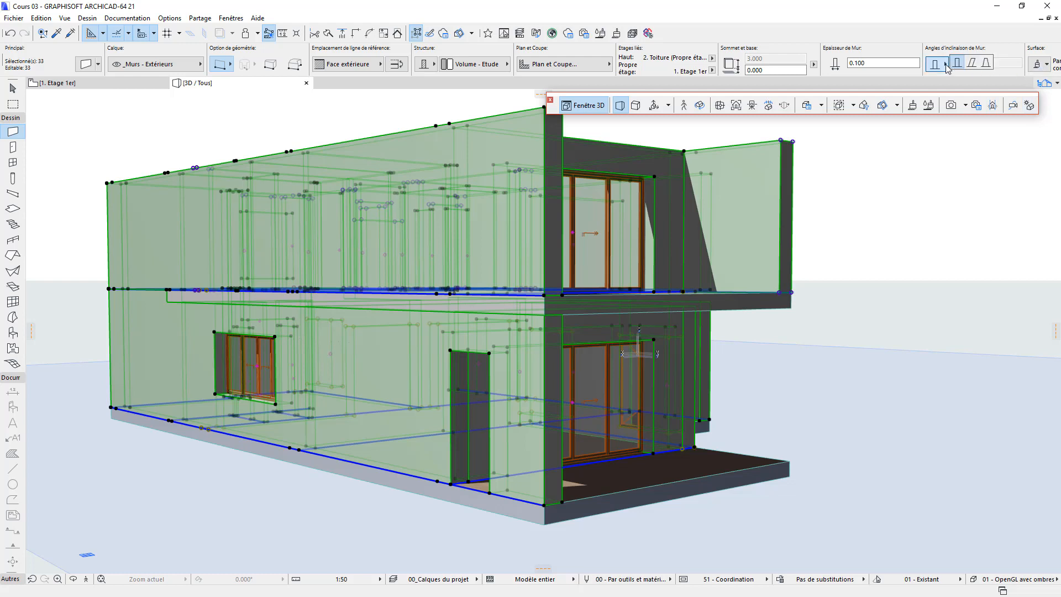
left_click(1031, 68)
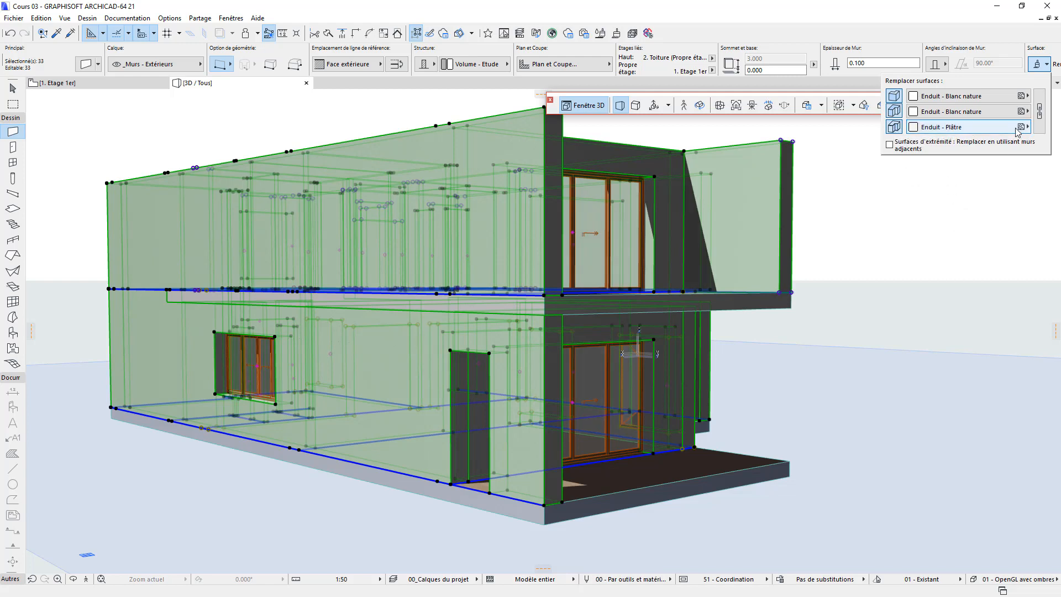
left_click(1039, 111)
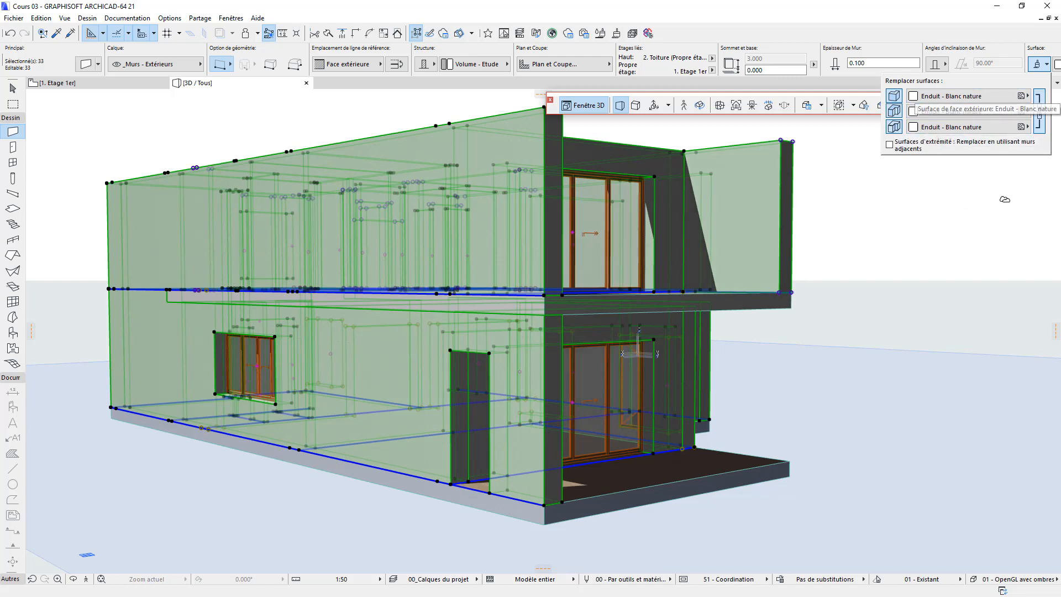
key("Escape")
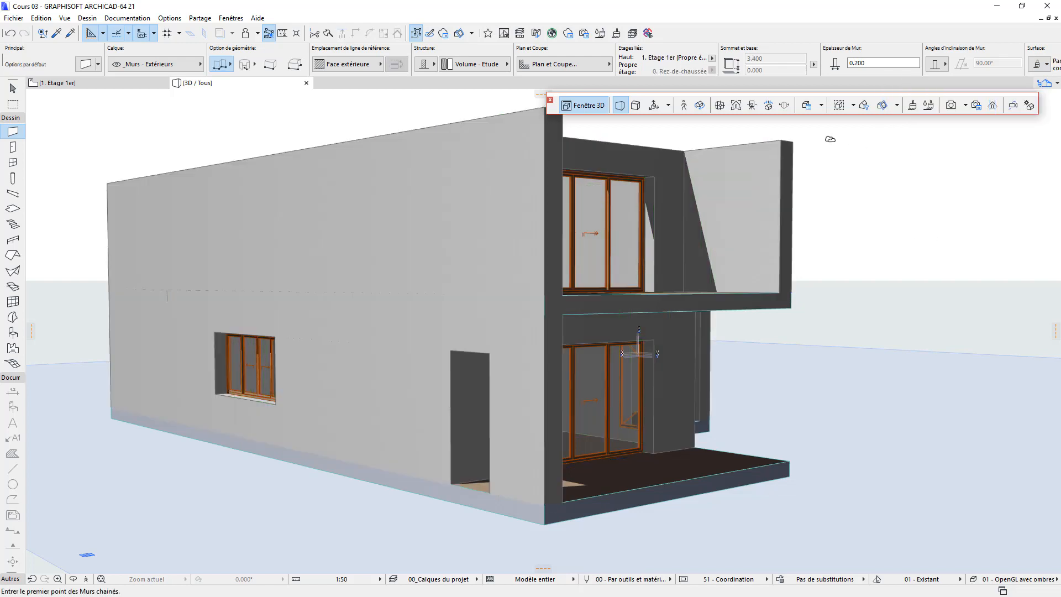
Render the 3D view photorealistically again and inspect the plaster finish on the facade up close
left_click(951, 106)
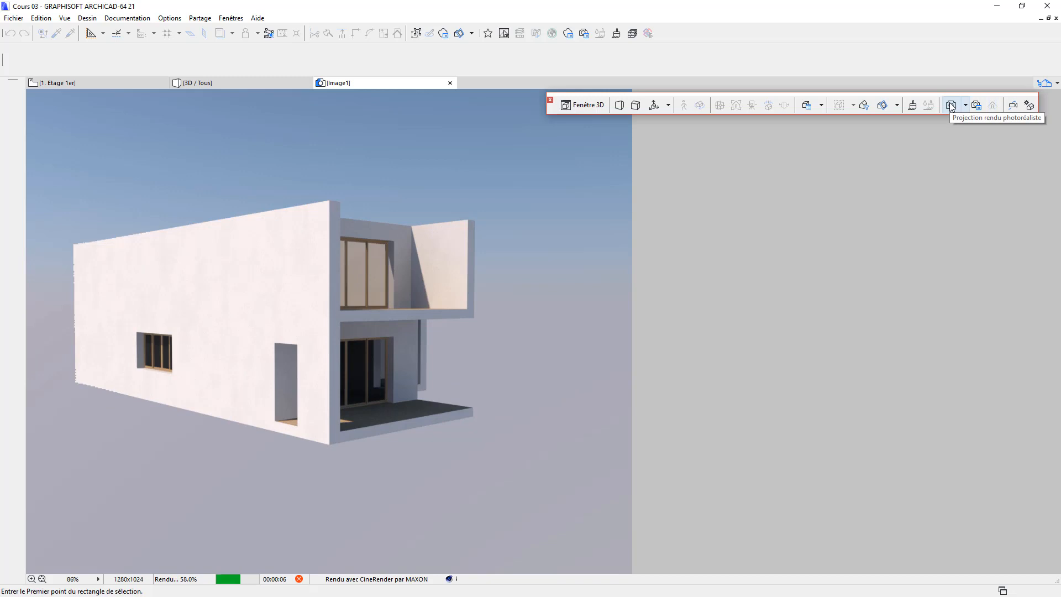
scroll(280, 255, "up", 3)
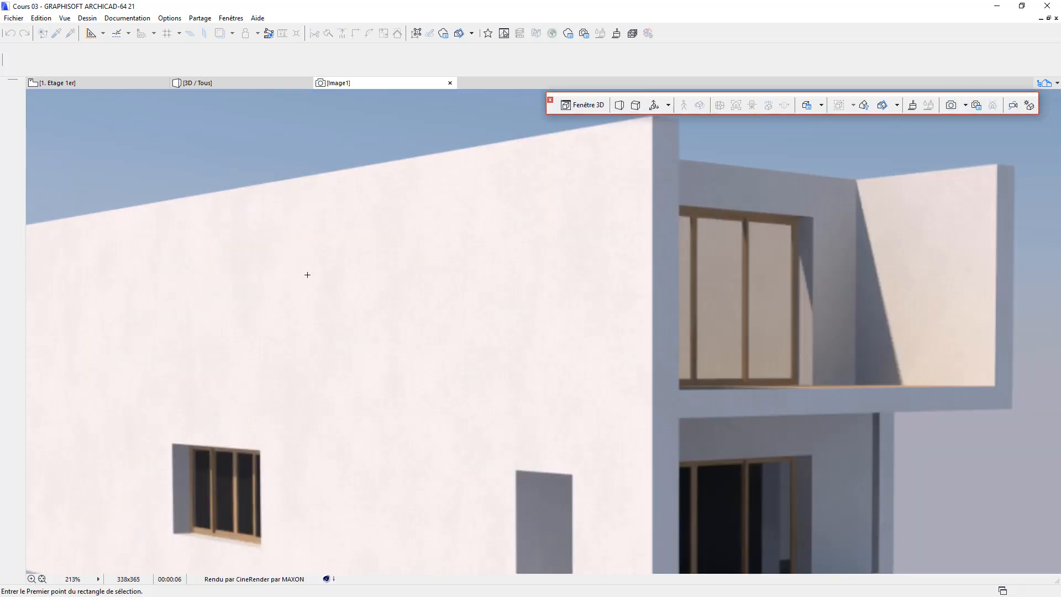
View the whole house in the photorealistic rendering and close the image without saving it
scroll(567, 323, "down", 2)
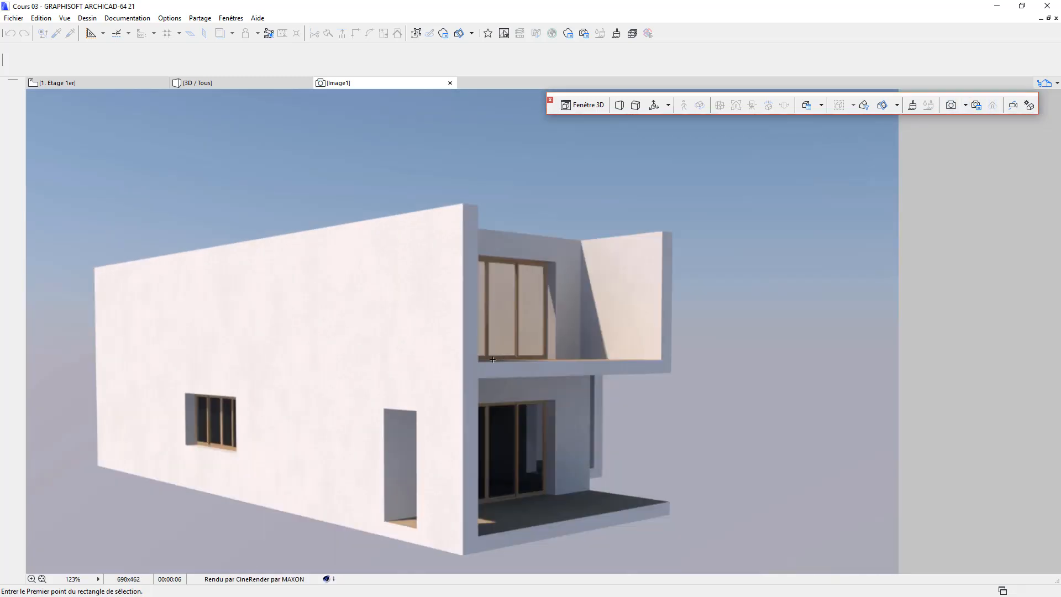
scroll(547, 354, "down", 2)
scroll(508, 309, "up", 1)
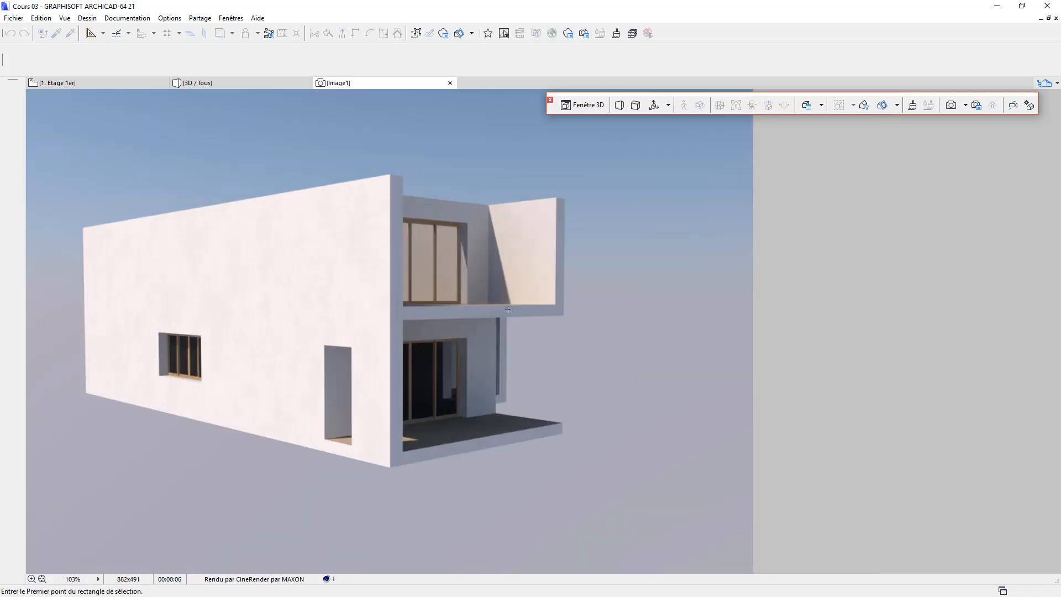
left_click(450, 83)
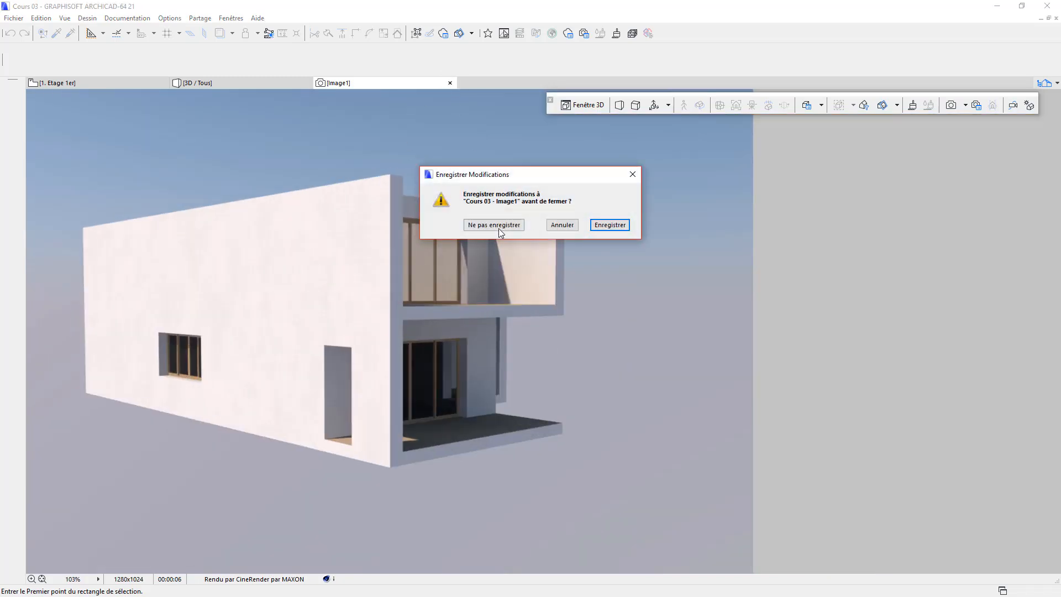
left_click(498, 228)
Return to the floor plan and open the ground floor, 0. Rez-de-chaussée
left_click(110, 87)
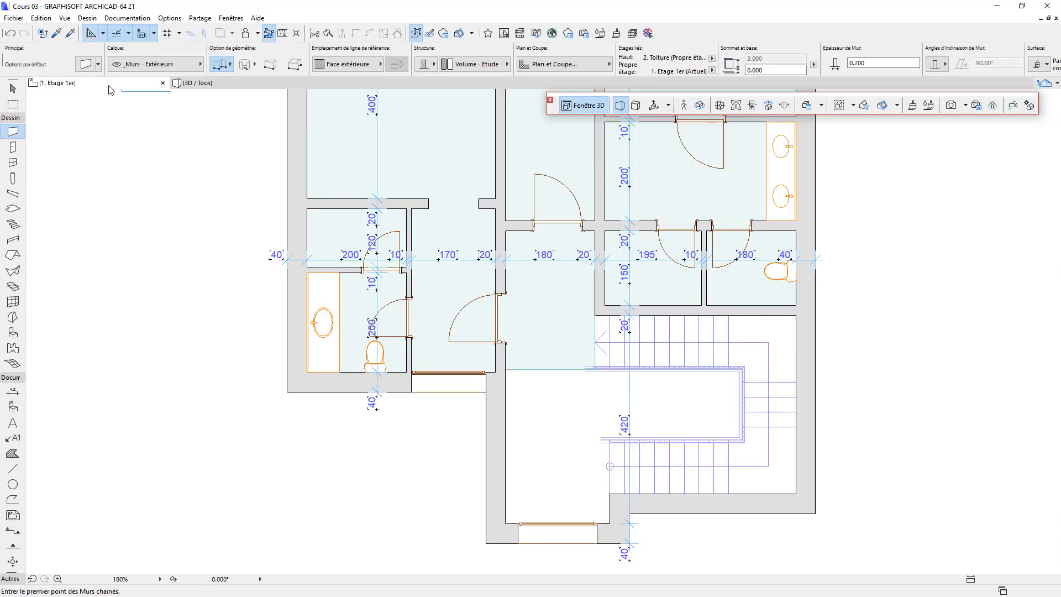
scroll(531, 209, "down", 3)
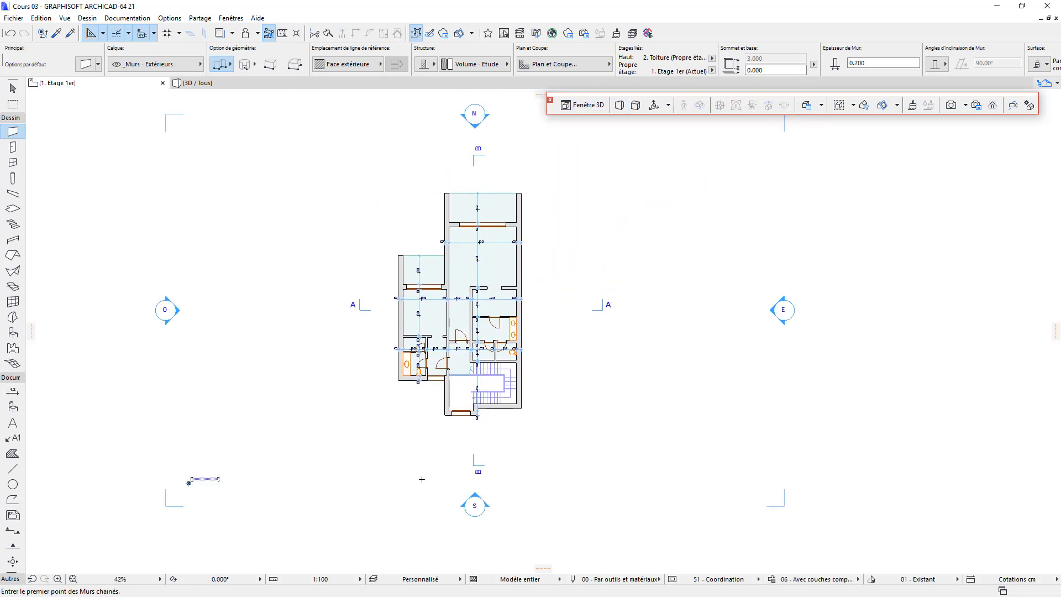
left_click(1049, 85)
double_click(993, 165)
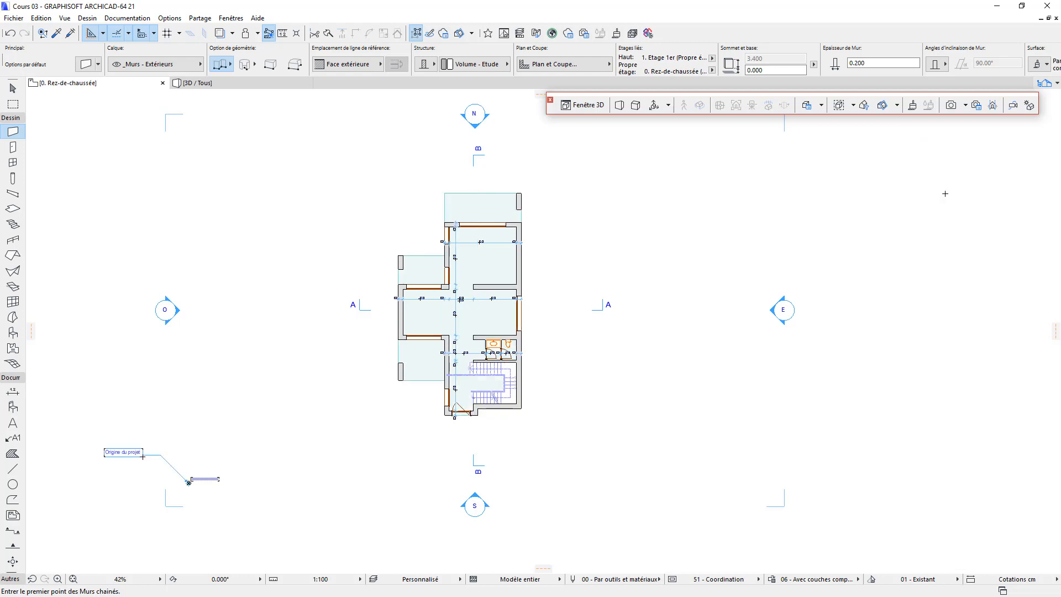
Place the text label "Salon" in the middle of the large northern room of the ground floor
scroll(469, 415, "up", 8)
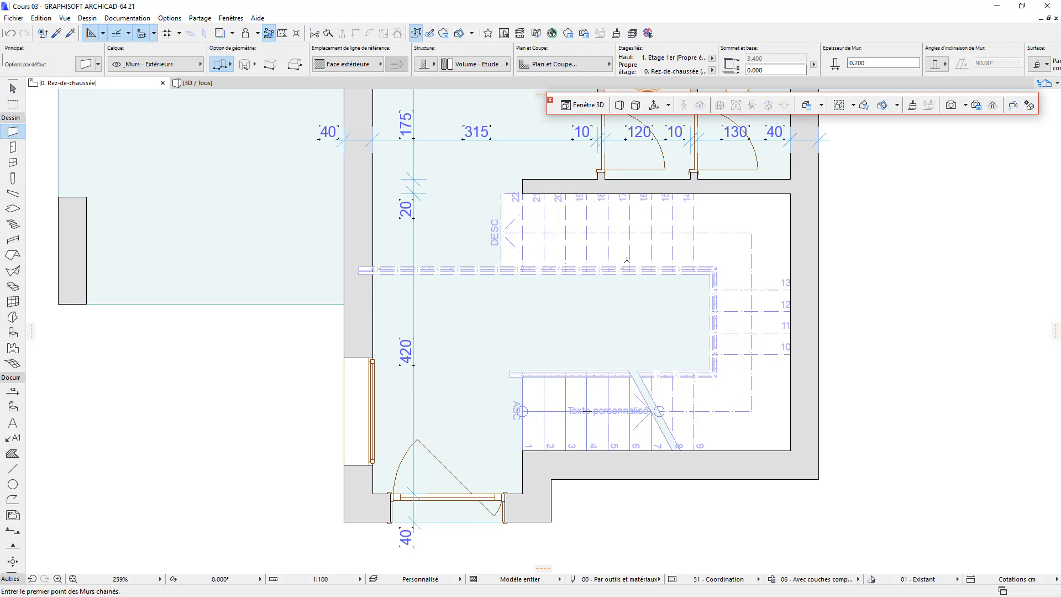
scroll(657, 254, "down", 4)
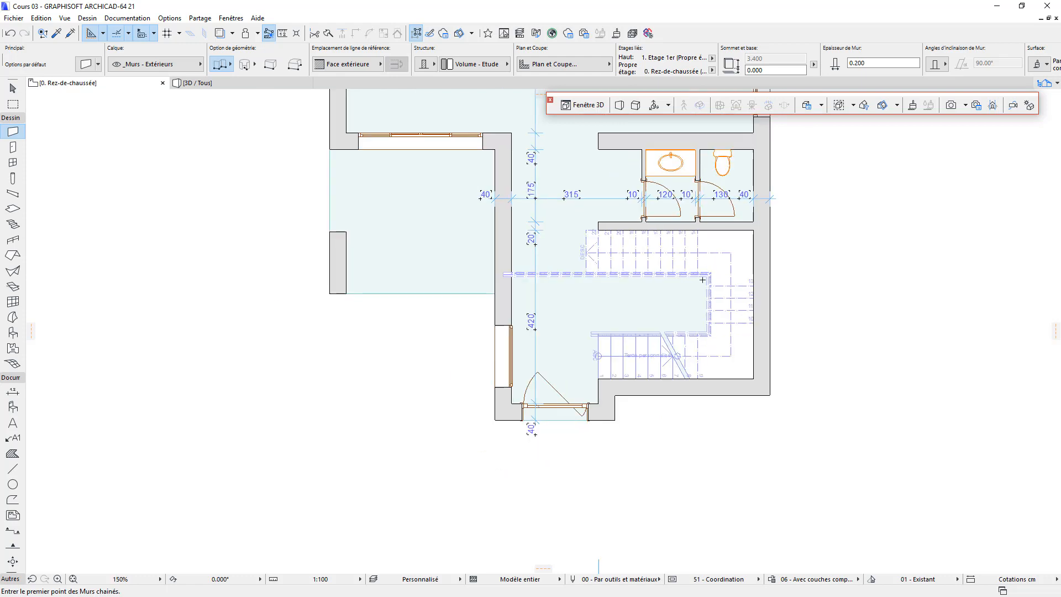
scroll(559, 305, "down", 4)
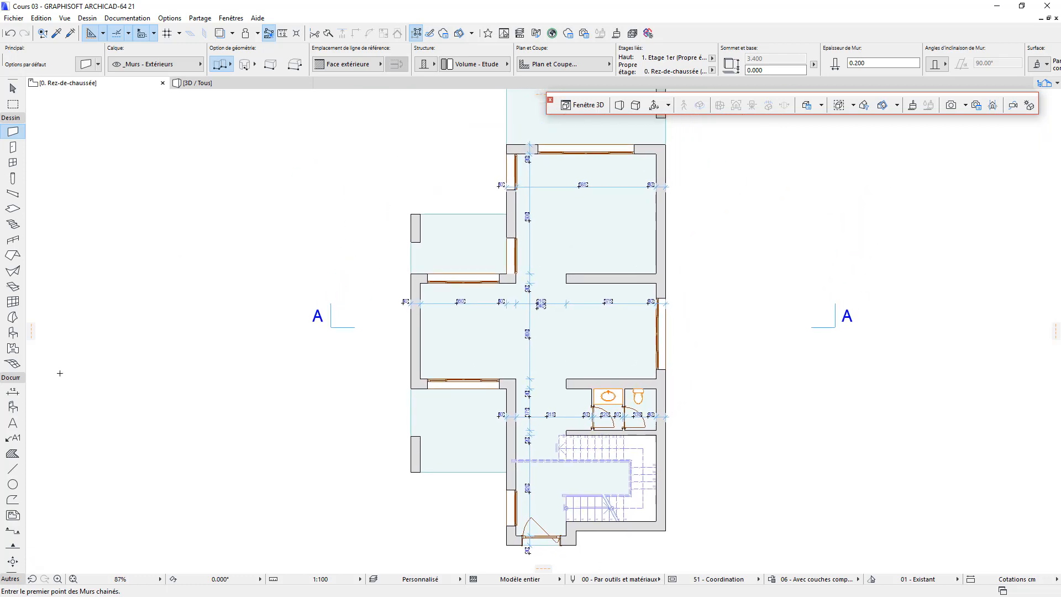
left_click(13, 423)
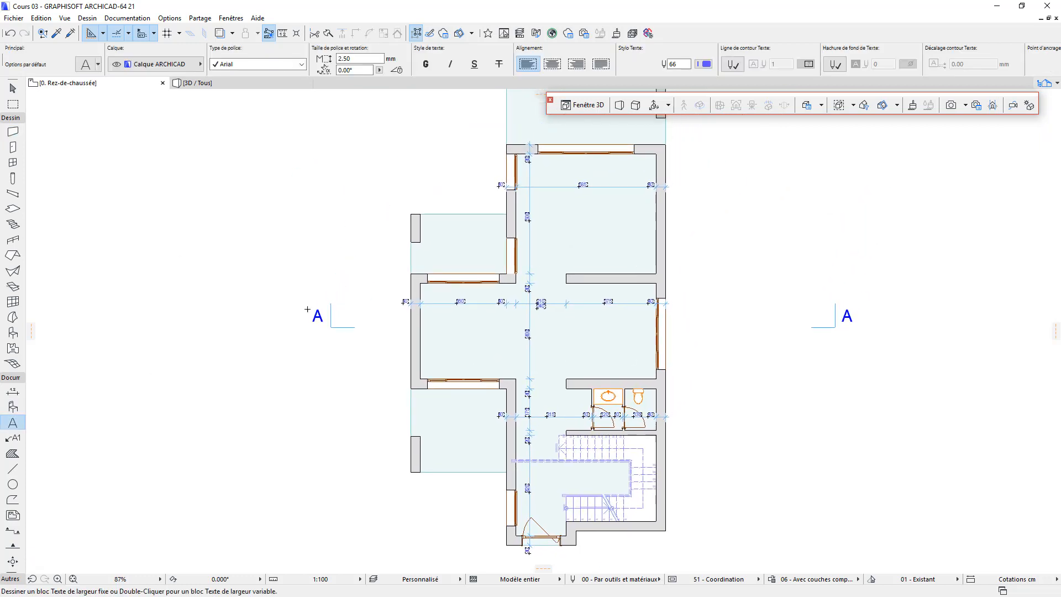
scroll(575, 282, "up", 4)
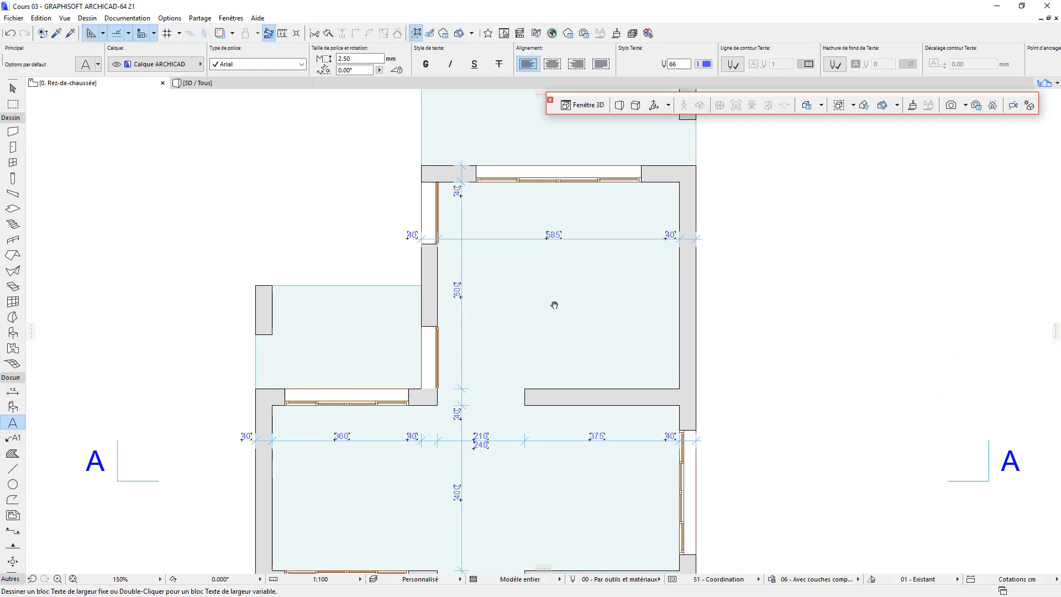
left_click(554, 299)
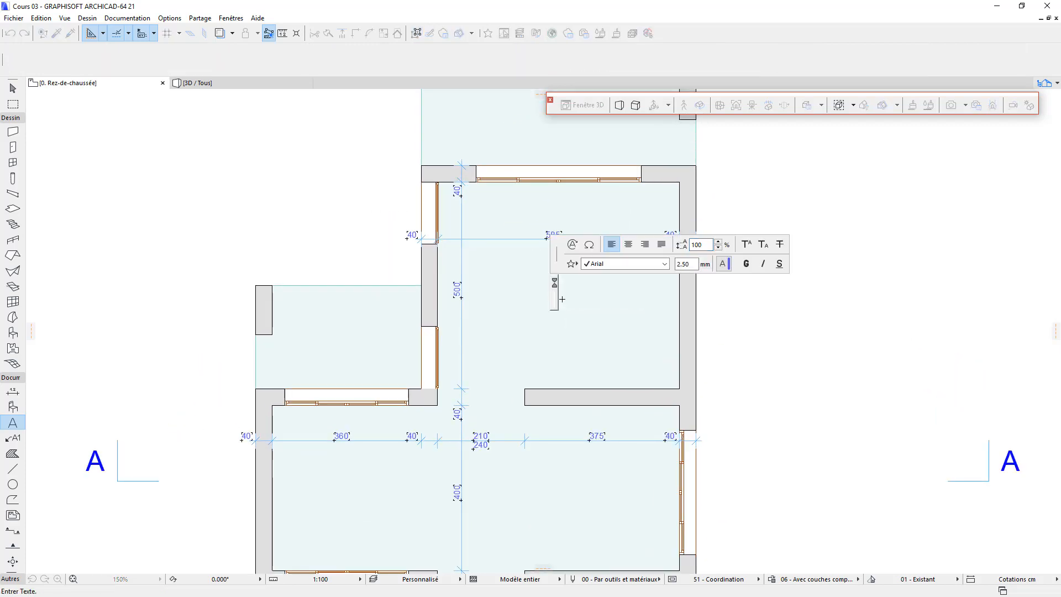
type("Salon")
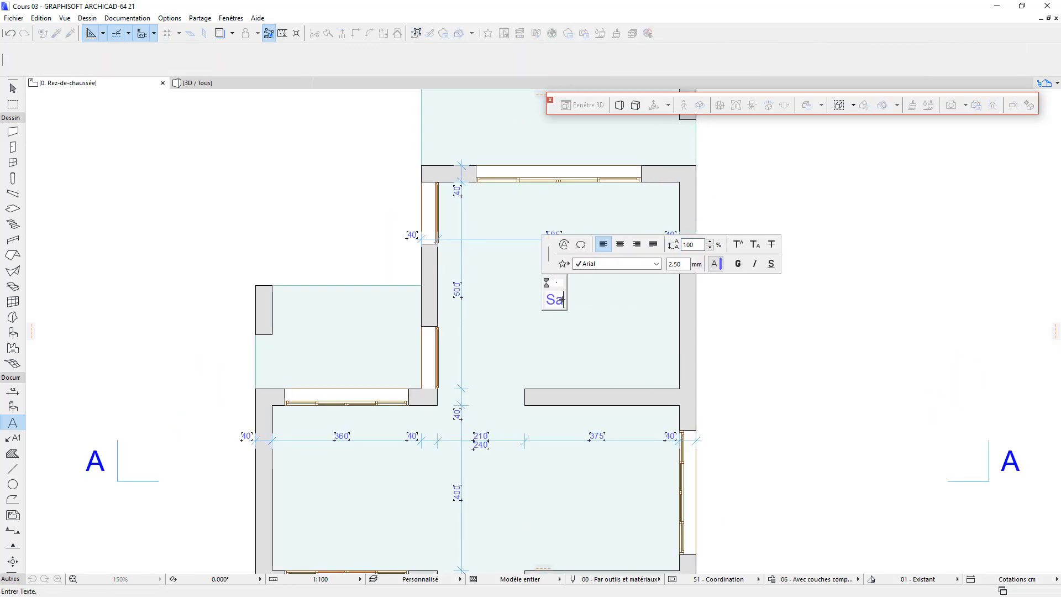
left_click(799, 328)
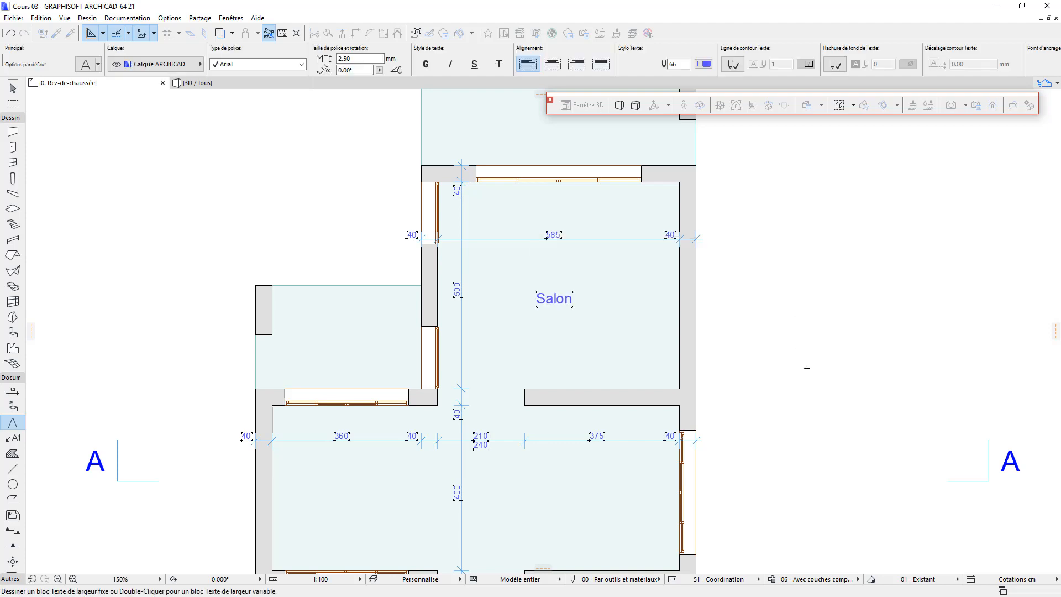
Make multiple copies of the "Salon" label, one in the east and one in the west part of the room to the south
middle_click_drag(689, 344, 689, 276)
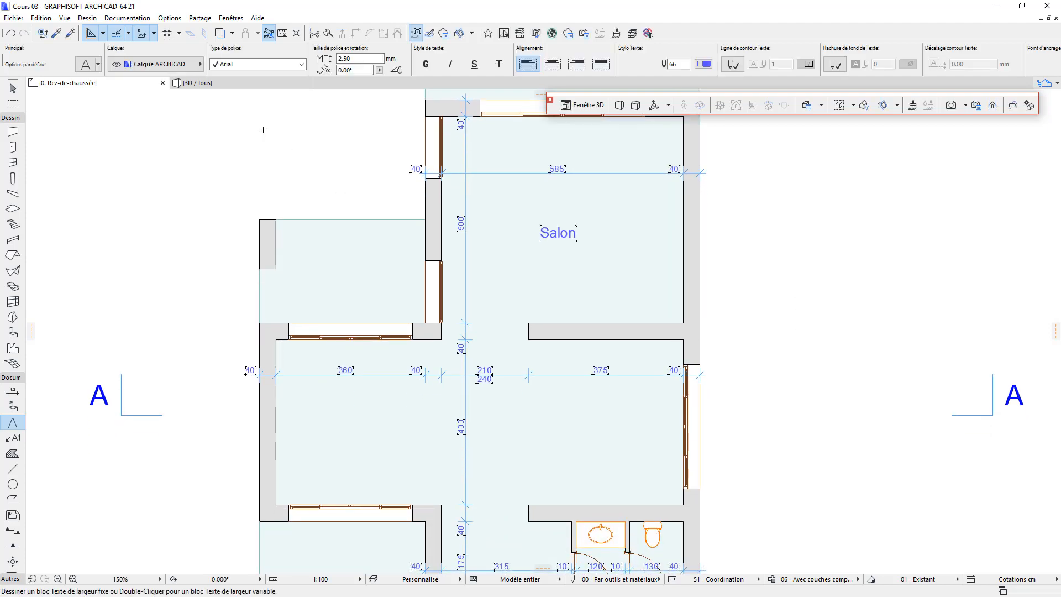
left_click(13, 88)
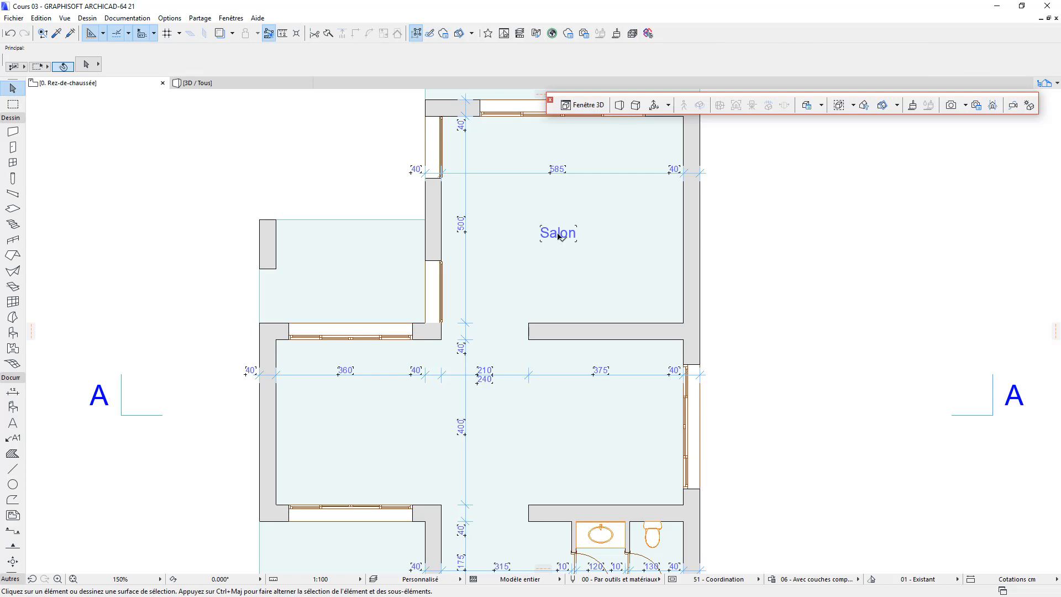
left_click_drag(558, 241, 583, 431)
key("ctrl+alt")
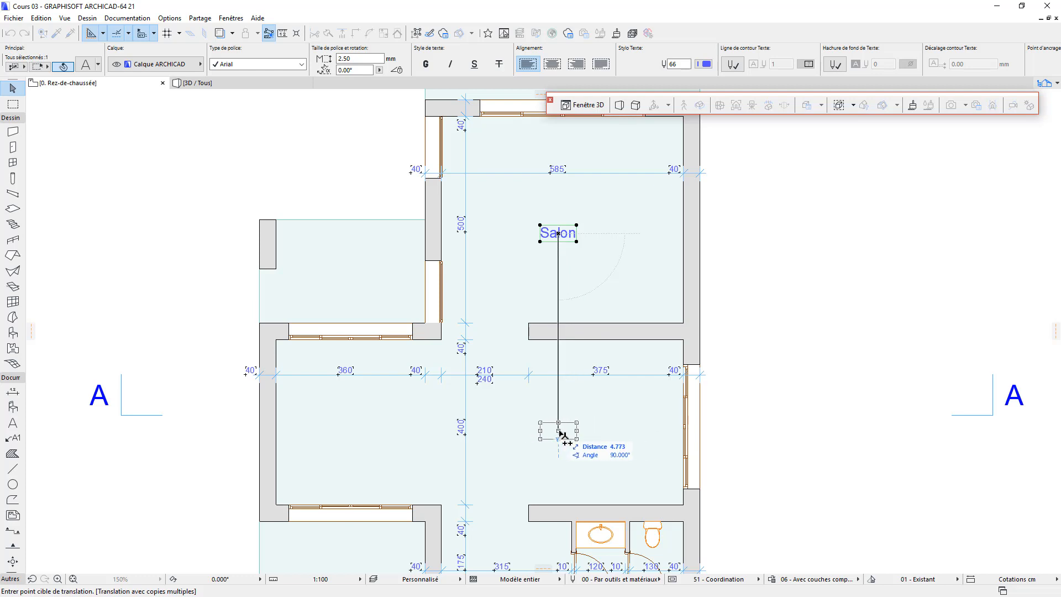
left_click(557, 431)
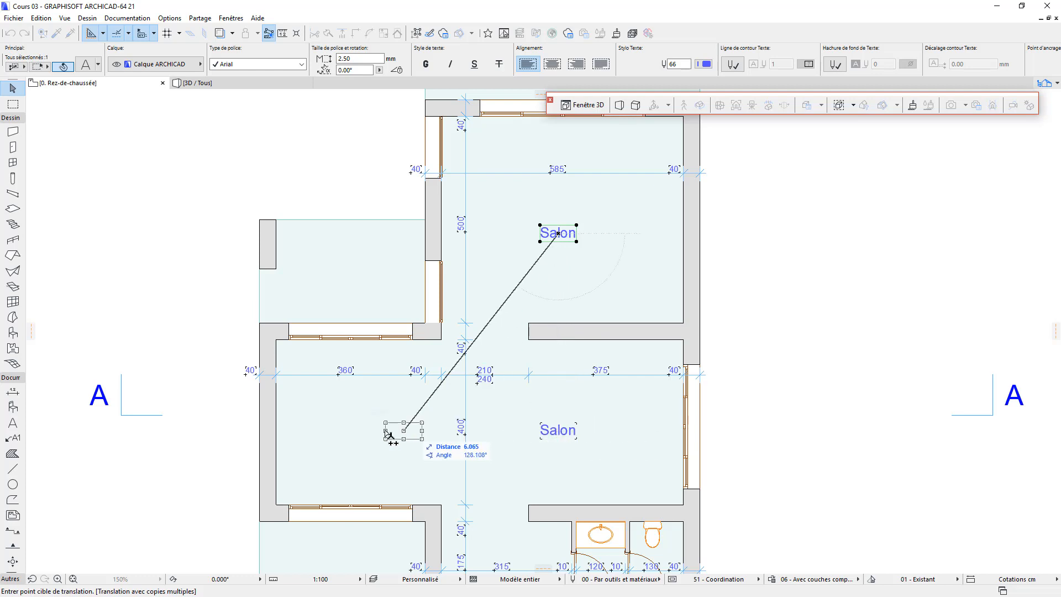
left_click(351, 442)
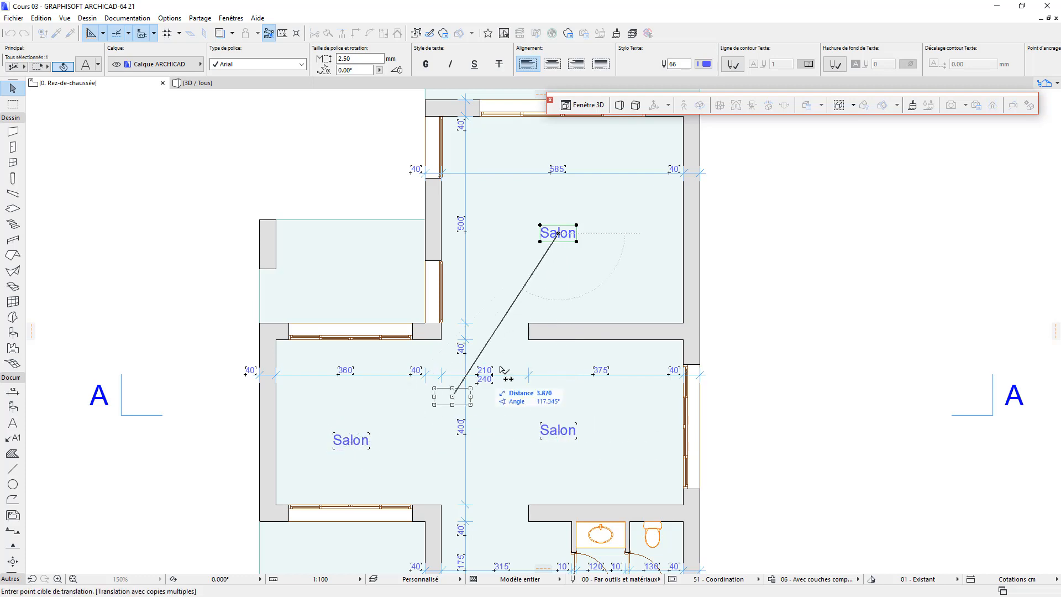
key("Escape")
key("Escape")
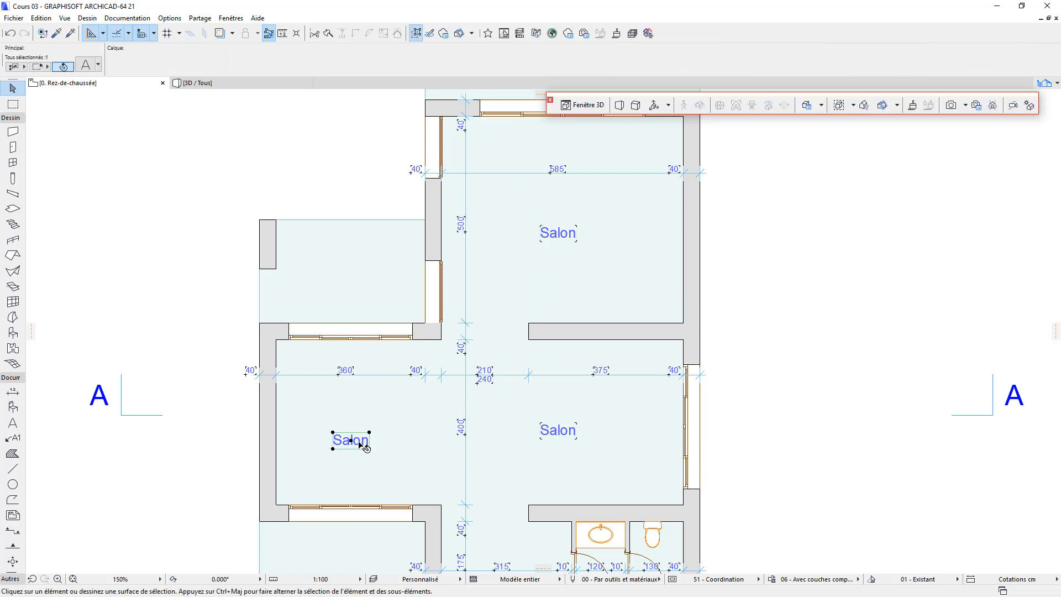
Change the copied label in the western part of the middle room to "Salle a manger"
double_click(361, 445)
type("S")
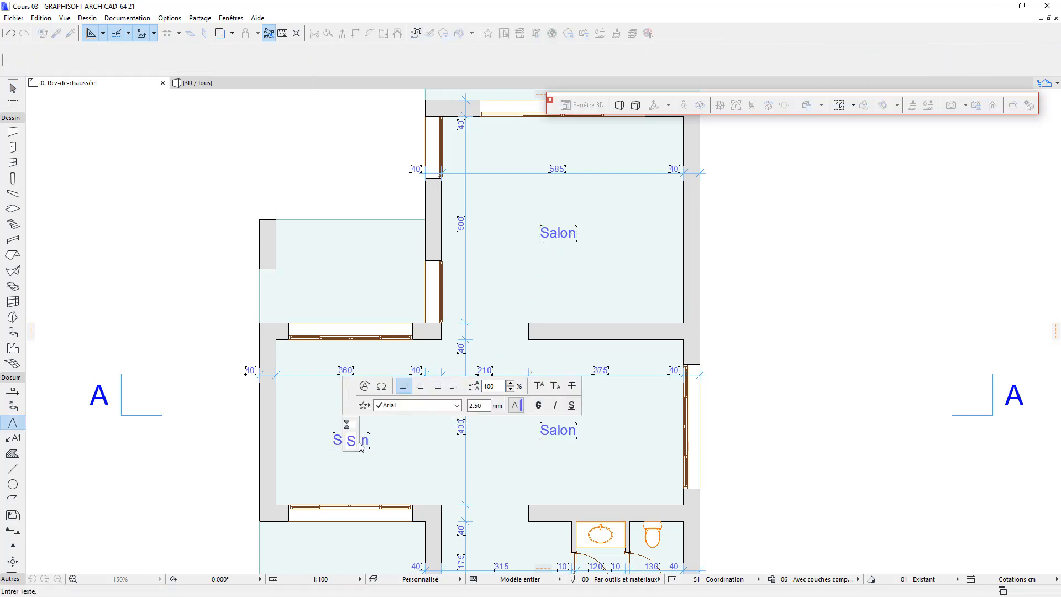
type("alle a manger")
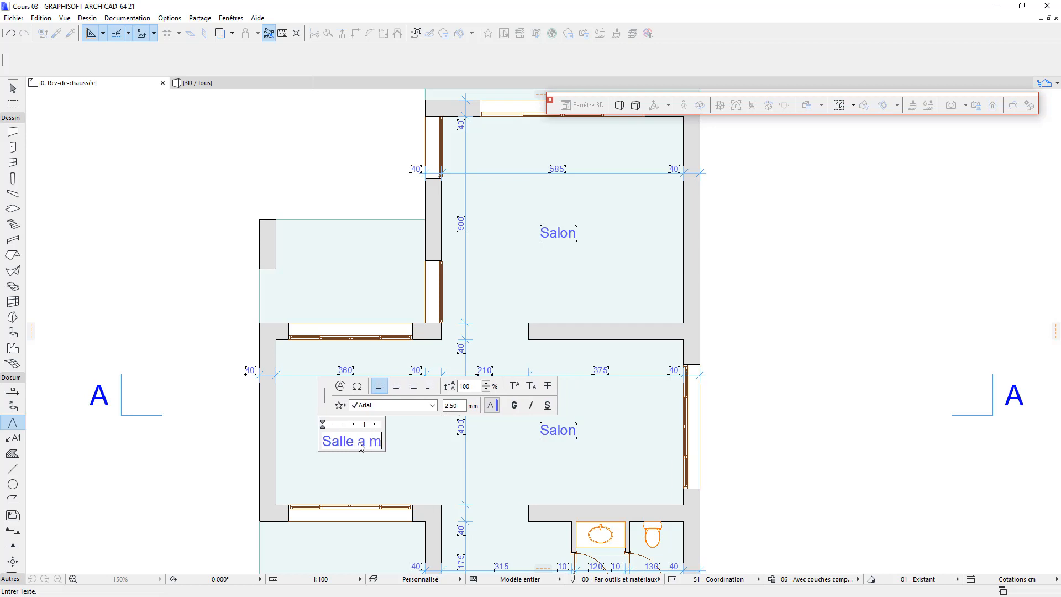
left_click(831, 482)
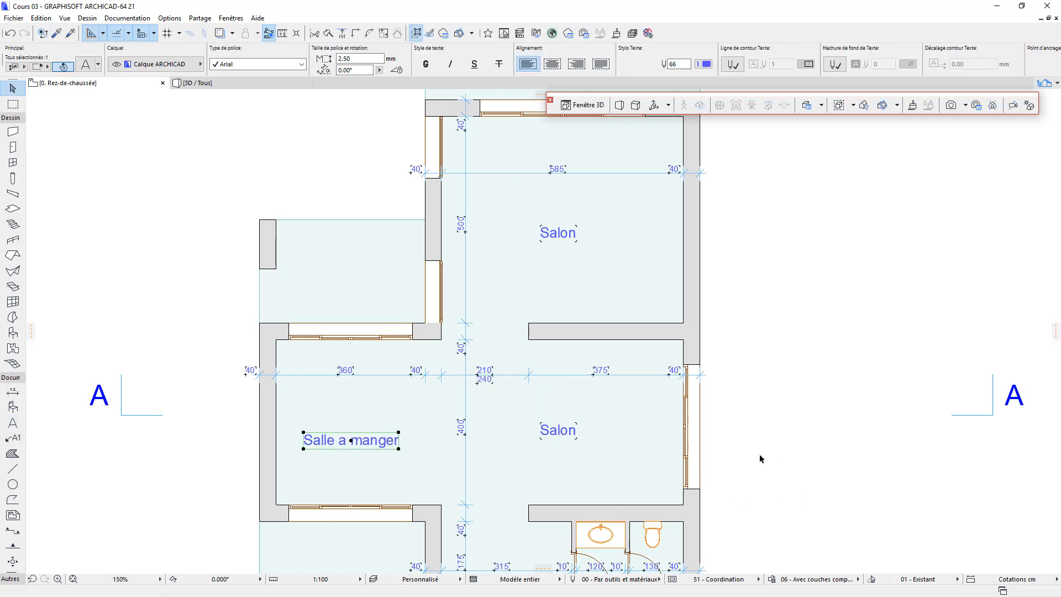
left_click(760, 459)
Copy the "Salle a manger" label onto the terrace north of that room and change the copy's text to "Terrasse"
scroll(473, 237, "down", 4)
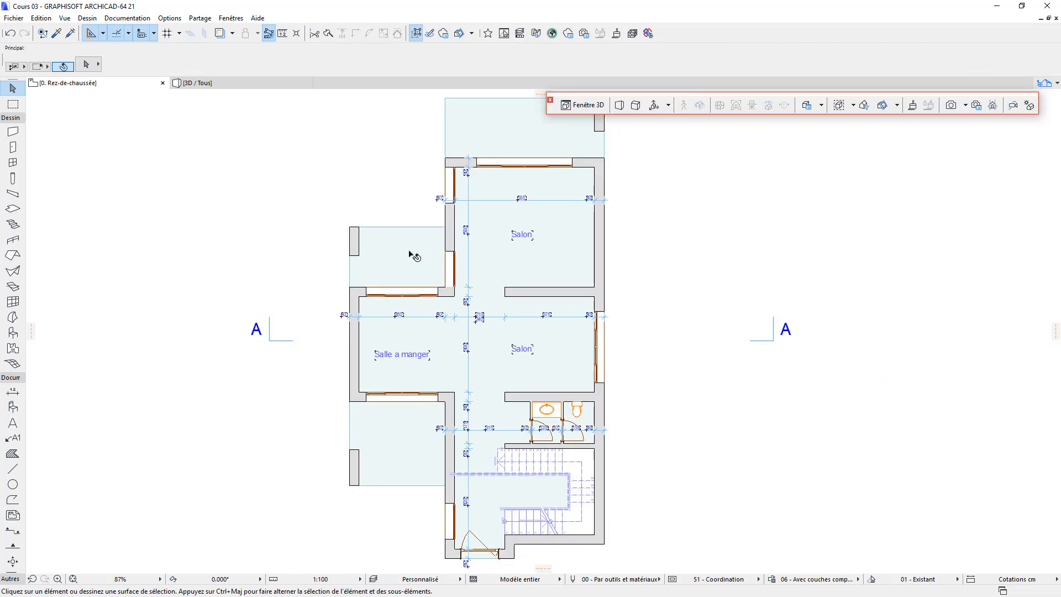
left_click(403, 354)
left_click_drag(403, 354, 413, 255)
double_click(414, 255)
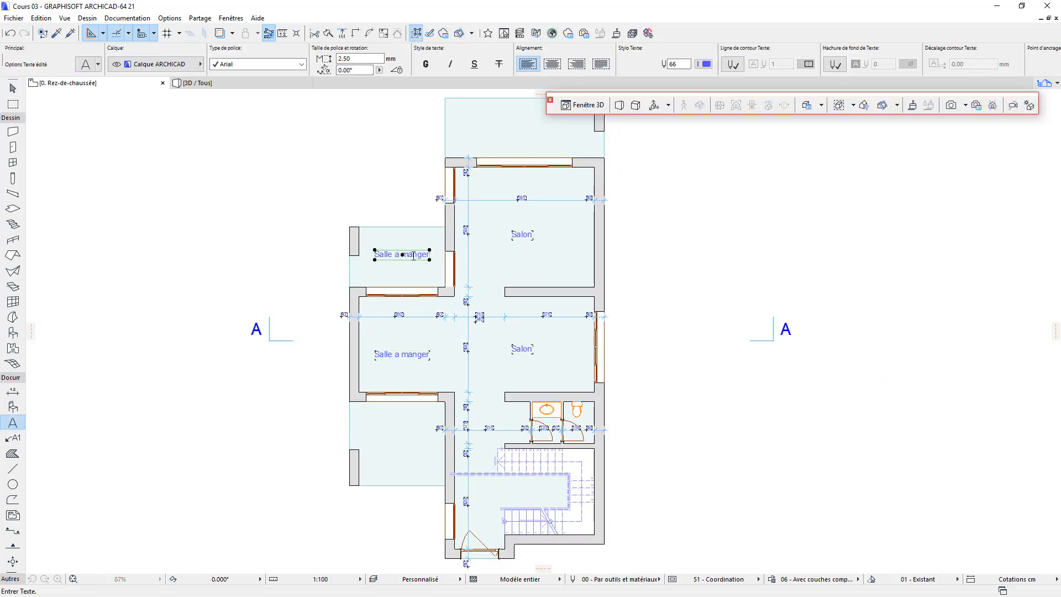
key("ctrl+a")
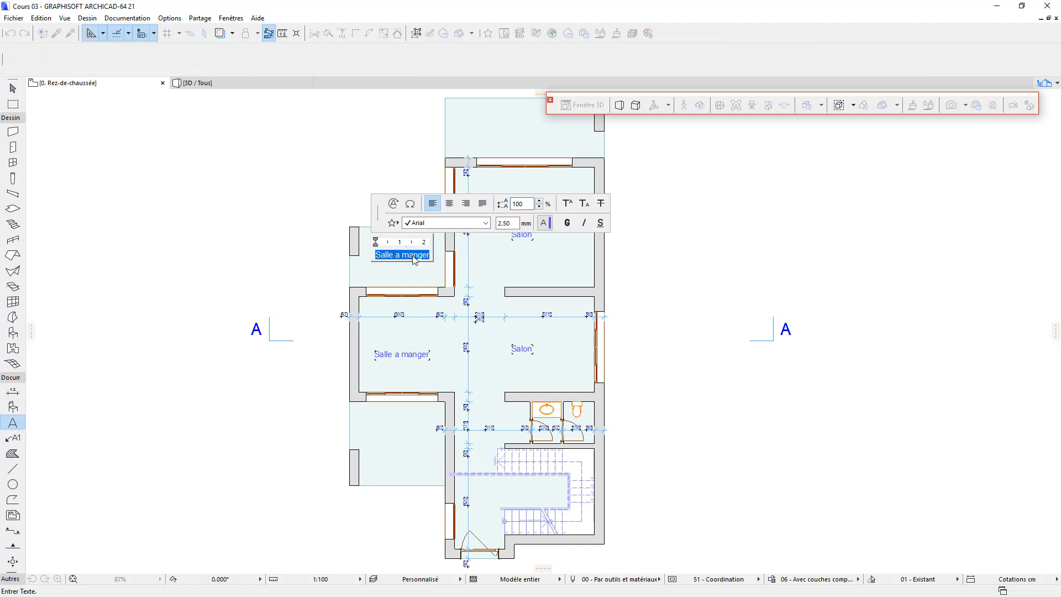
type("Terrasse")
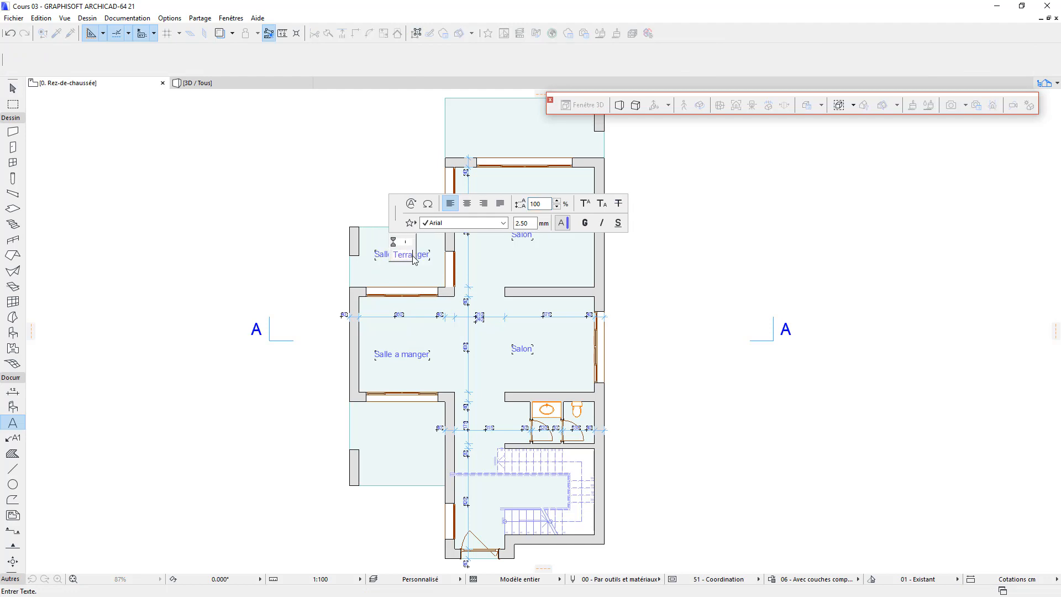
left_click(691, 345)
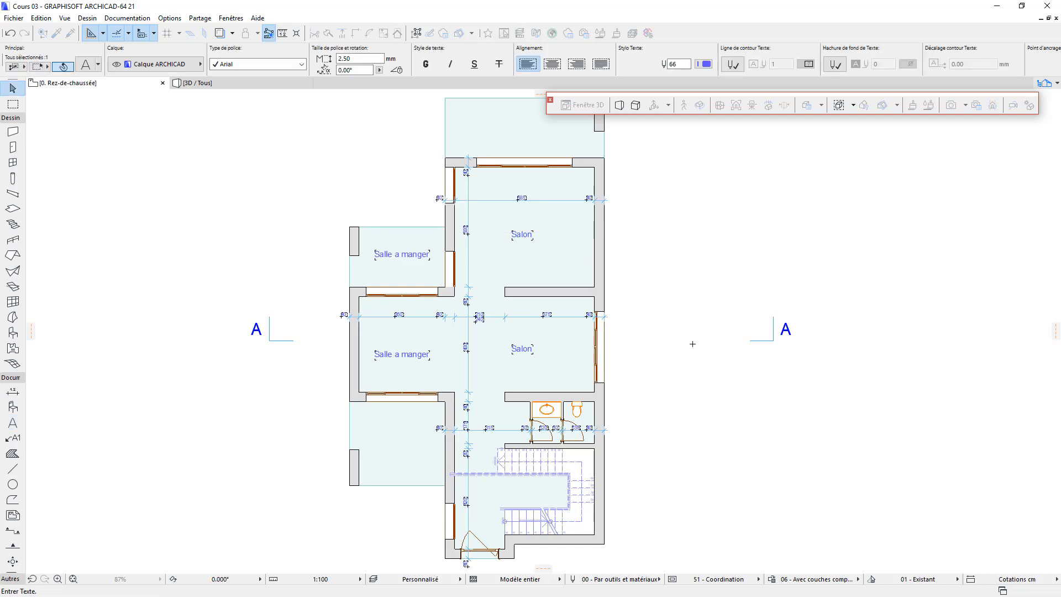
left_click(671, 307)
Copy the "Terrasse" label onto the terrace north of the living room and the one south of the dining room
middle_click_drag(583, 327, 515, 376)
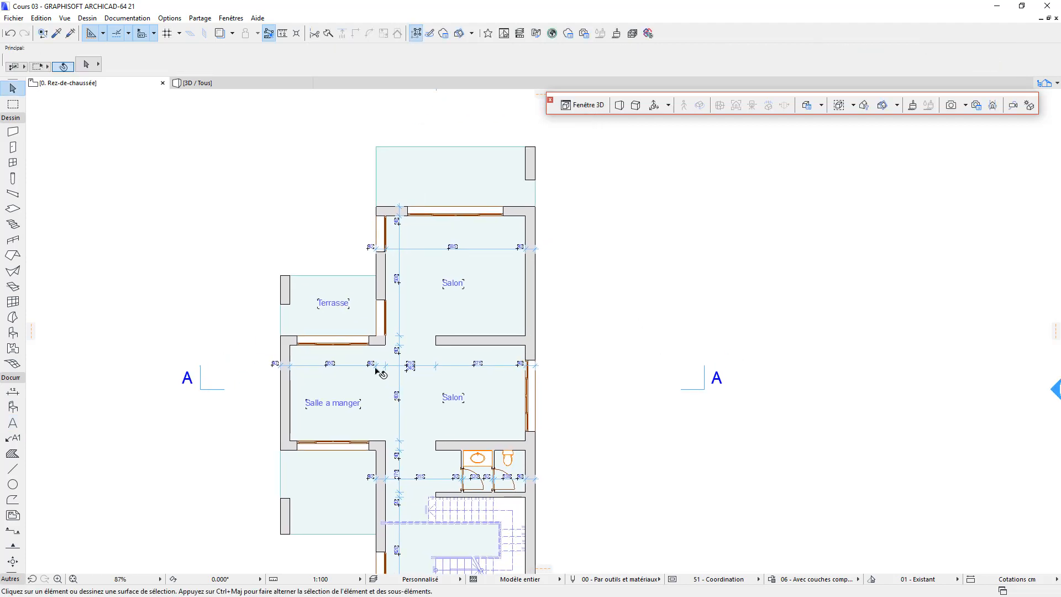
left_click(333, 303)
left_click_drag(333, 303, 457, 180)
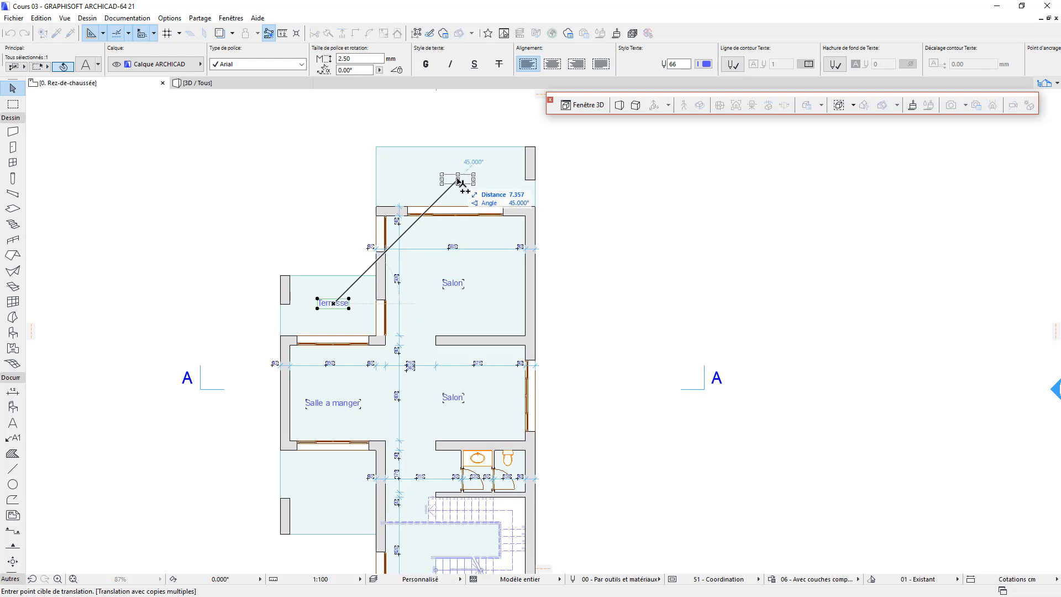
left_click(458, 181)
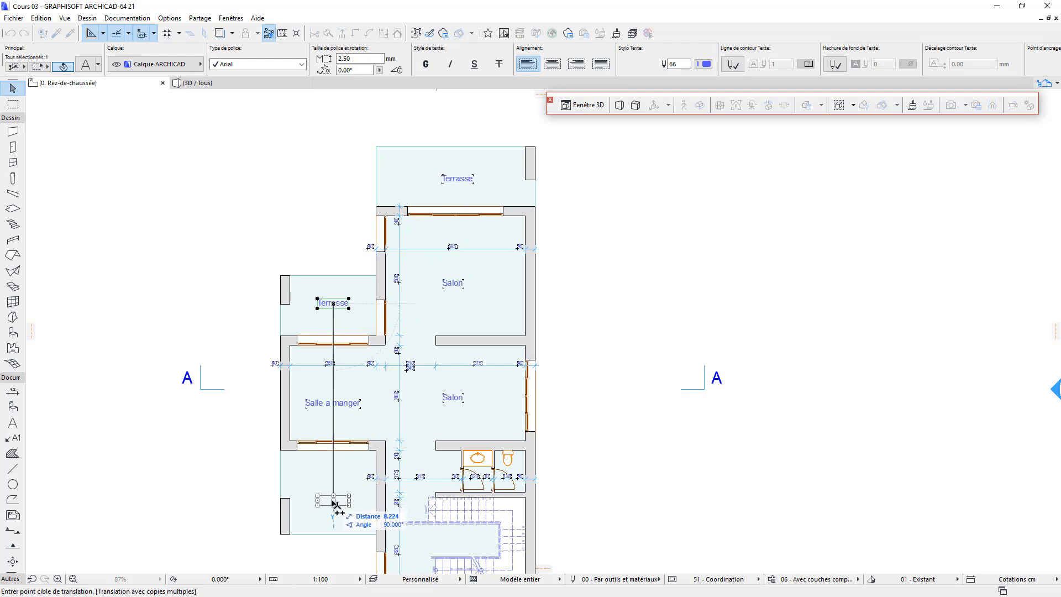
left_click(335, 497)
scroll(646, 342, "down", 2)
middle_click_drag(636, 312, 623, 176)
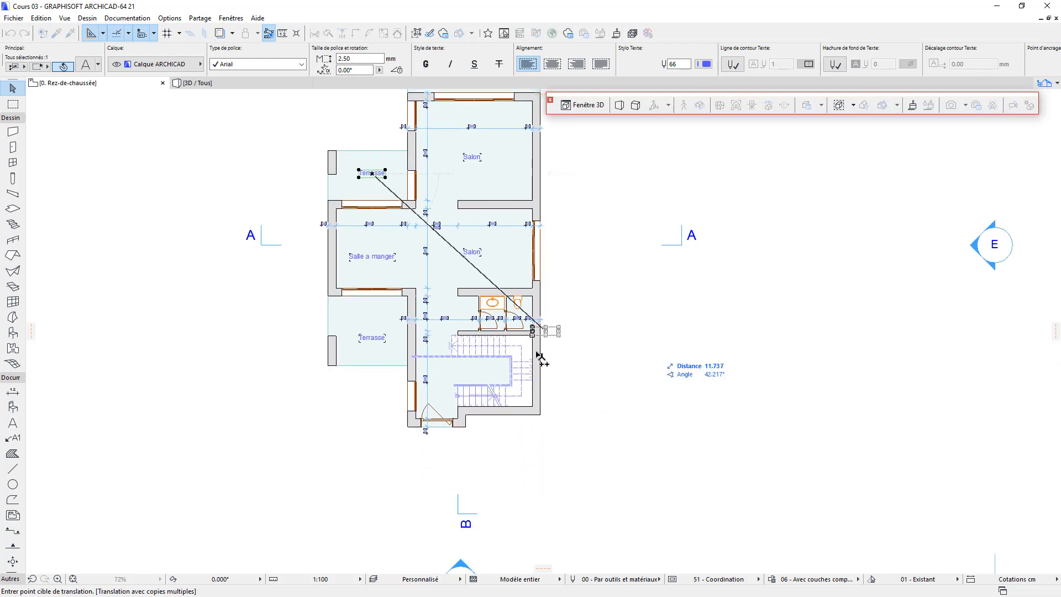
scroll(445, 458, "up", 1)
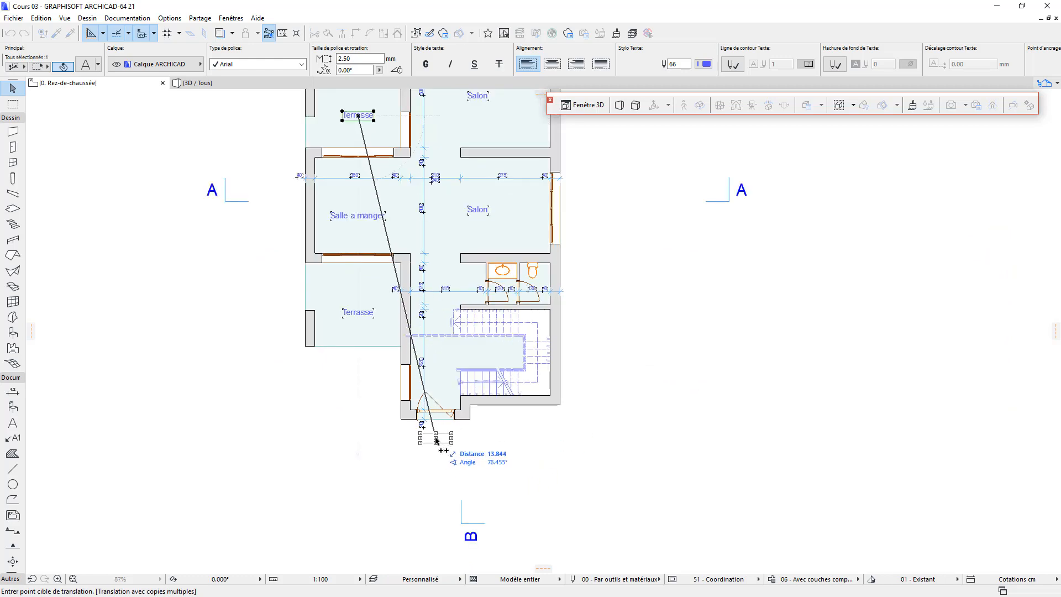
key("Escape")
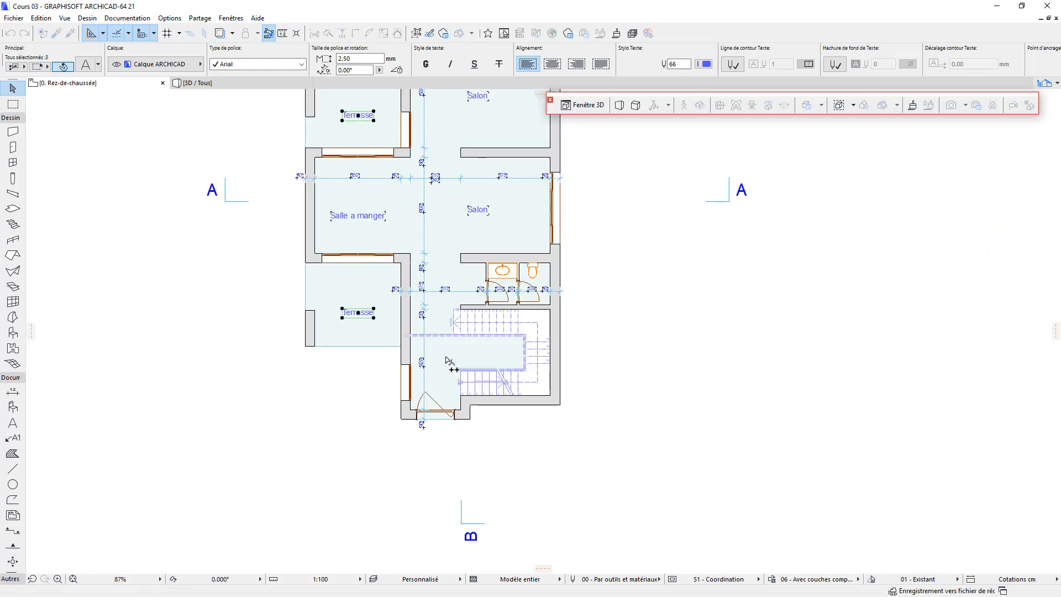
key("Escape")
left_click_drag(645, 347, 692, 396)
scroll(680, 397, "down", 2)
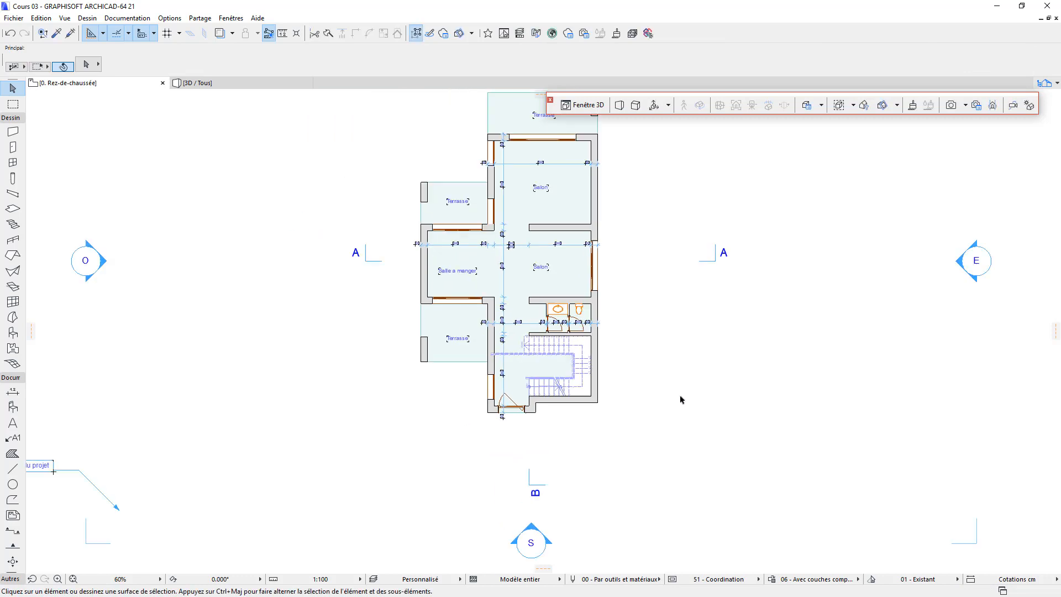
Open the "1. Etage 1er" floor plan
middle_click_drag(680, 398, 616, 461)
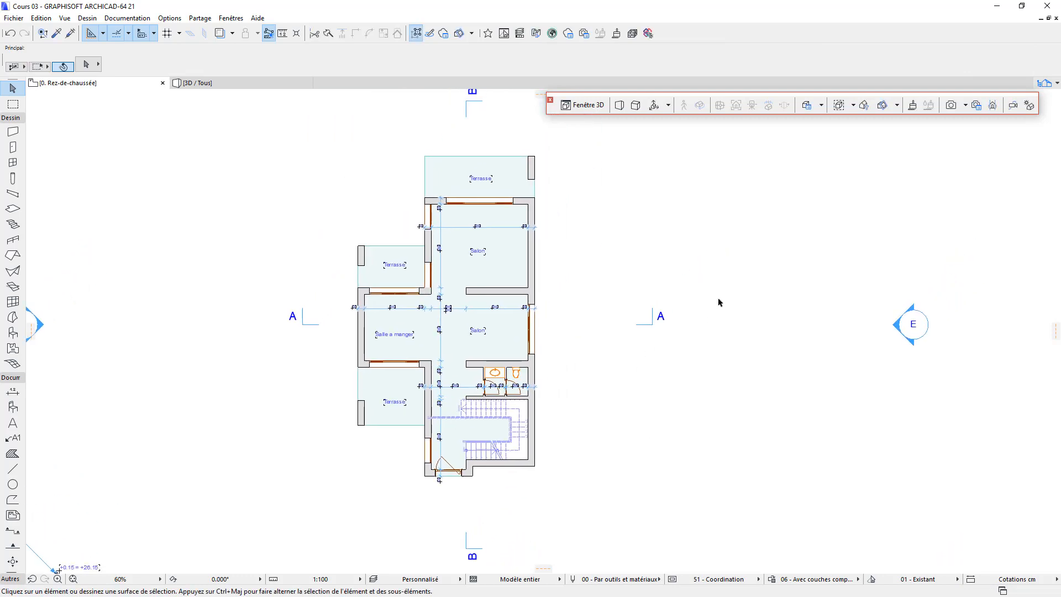
left_click(1044, 83)
left_click(945, 141)
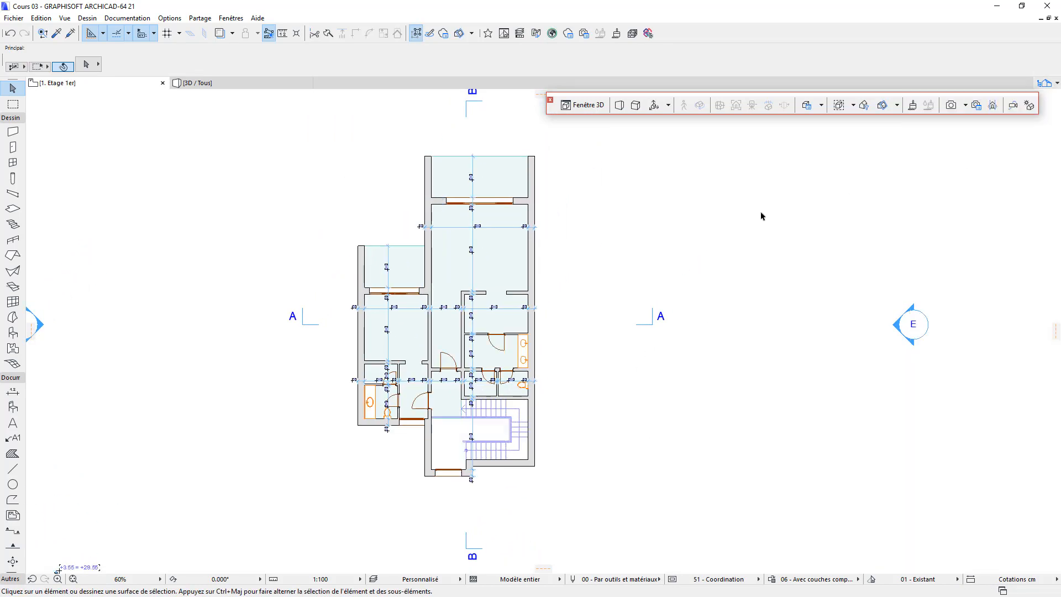
Place a "Chambre" text label in the large room south of the northern terrace
scroll(489, 296, "up", 3)
scroll(516, 350, "up", 1)
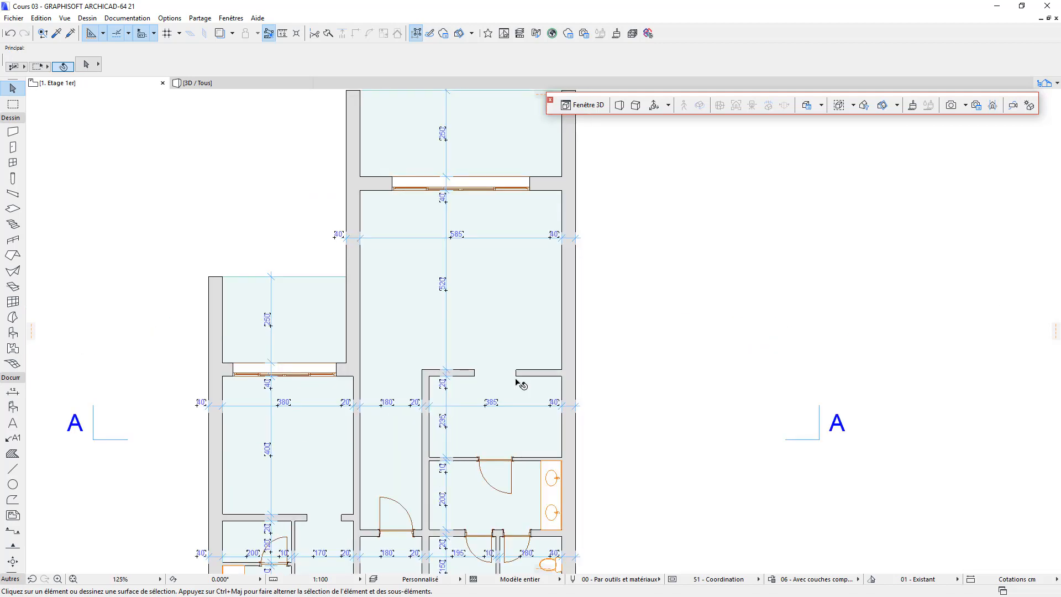
left_click(13, 423)
left_click(475, 287)
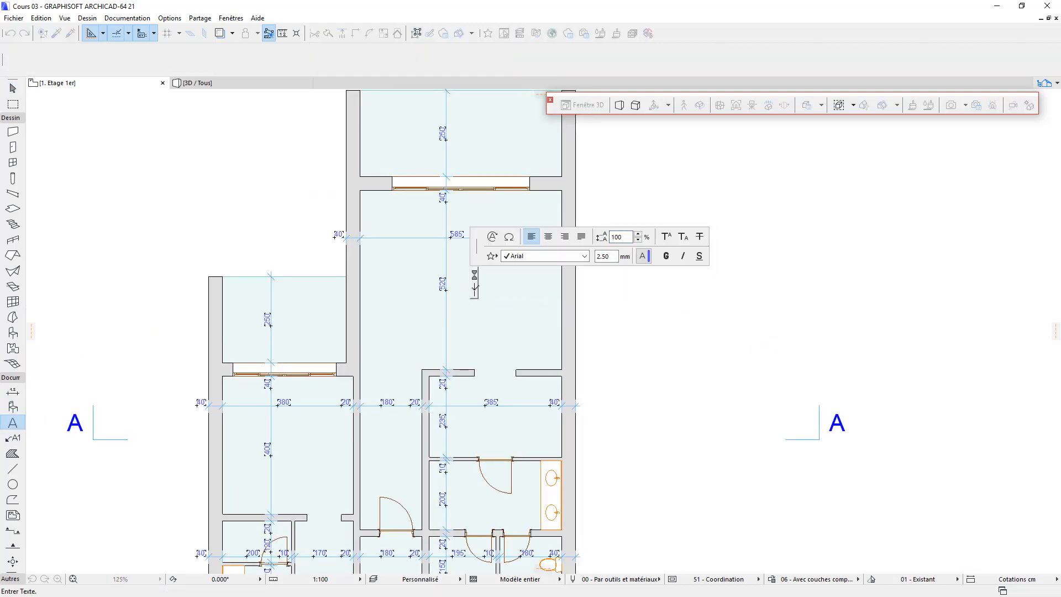
type("Cha")
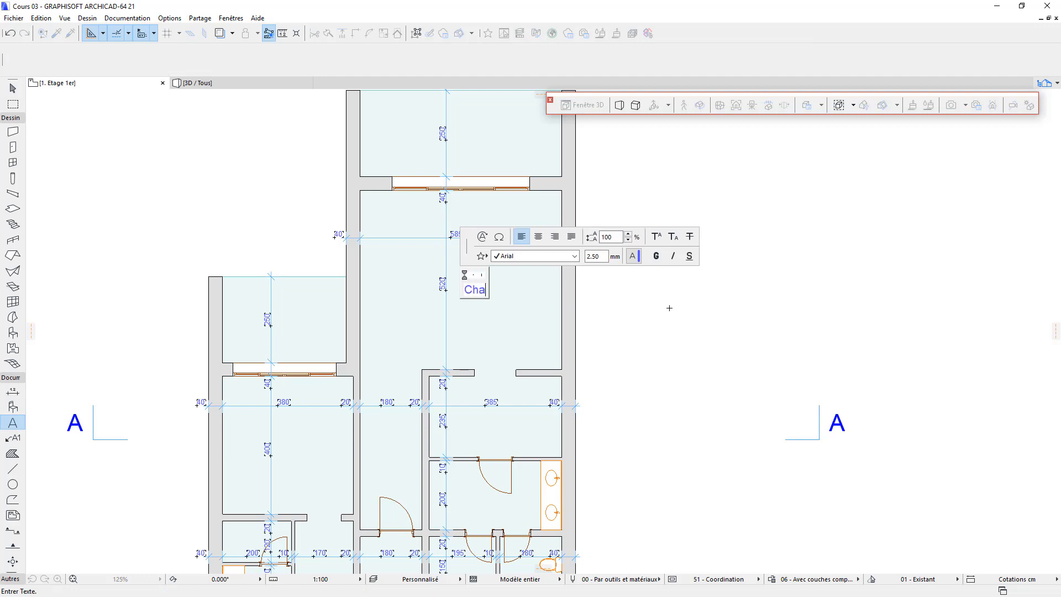
type("mbre")
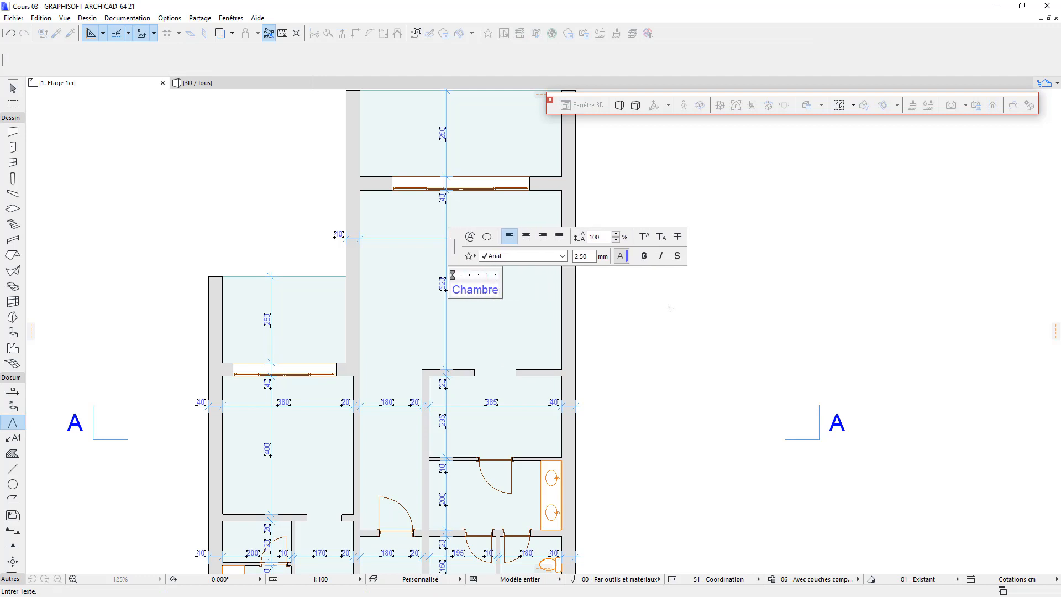
left_click(682, 359)
scroll(579, 353, "down", 1)
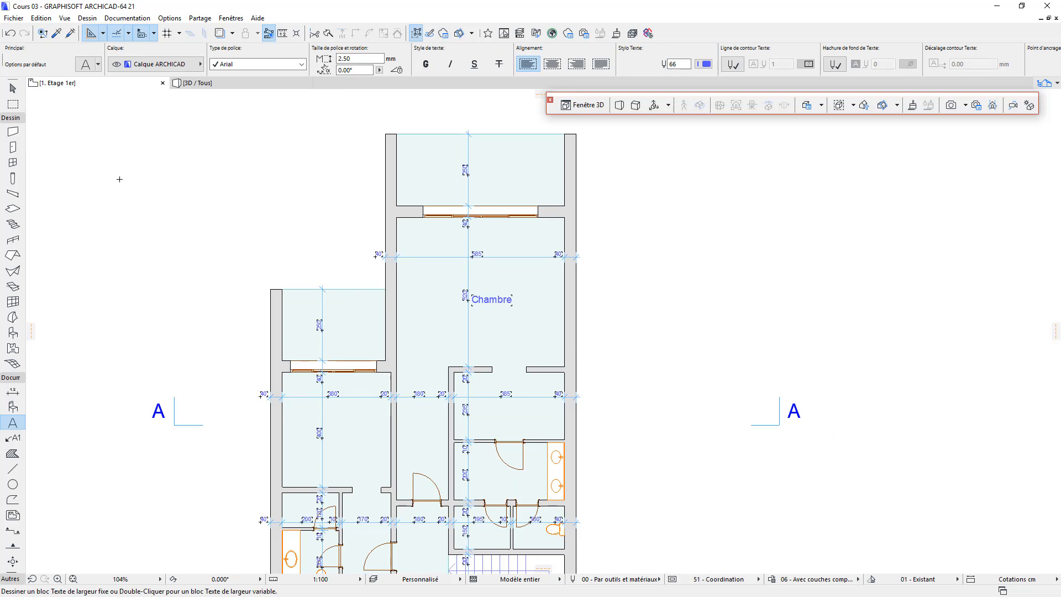
Copy the "Chambre" label into the bedroom of the west wing
left_click(13, 89)
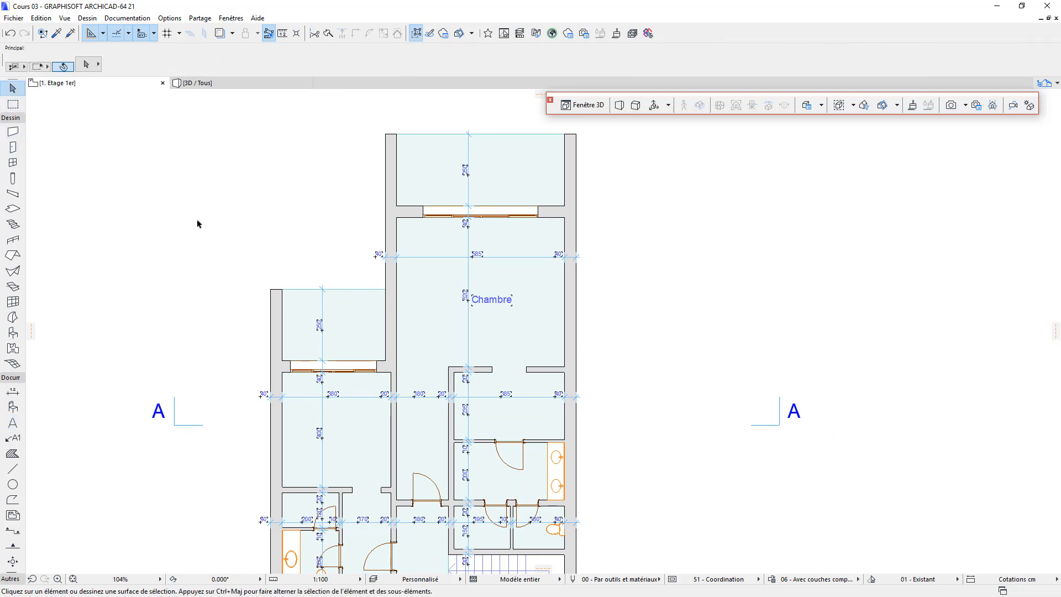
left_click(492, 299)
left_click_drag(491, 300, 352, 432)
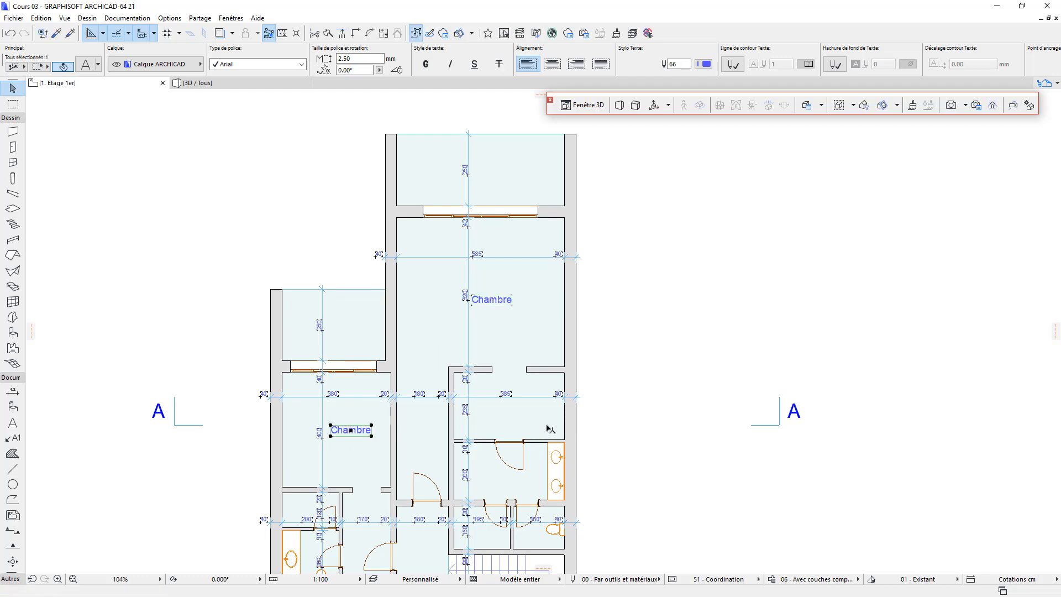
Copy the large room's "Chambre" label onto the northern terrace and change the copy's text to "Terrasse"
left_click_drag(492, 301, 492, 172, "ctrl")
double_click(496, 172)
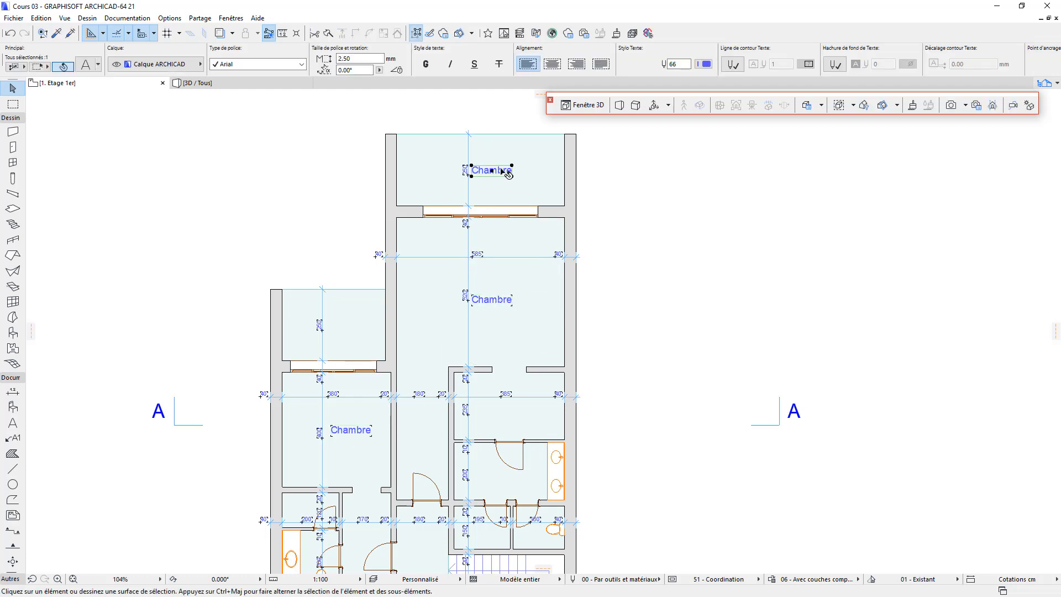
type("Terras")
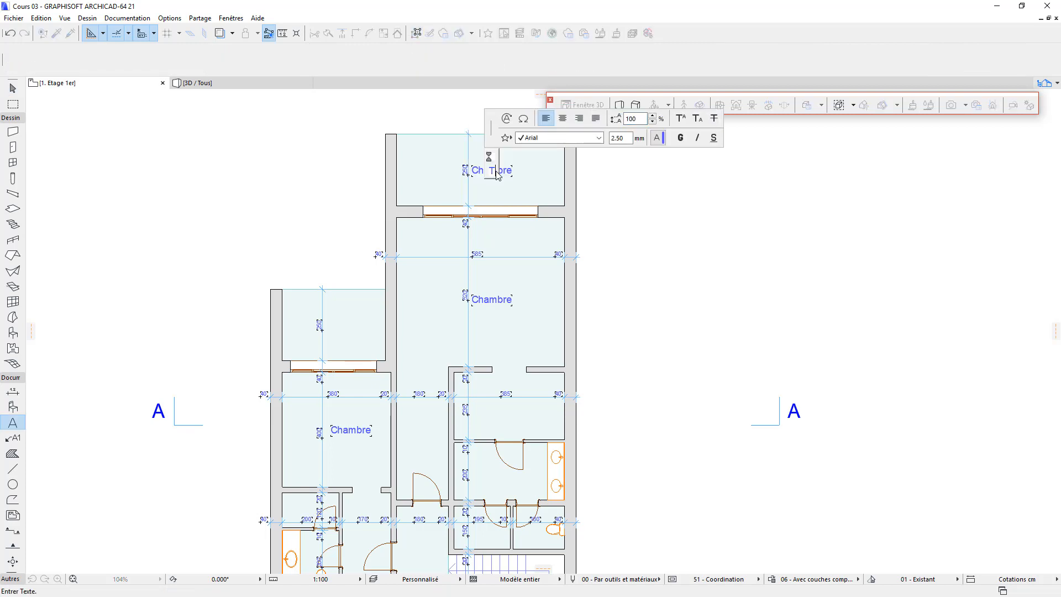
type("se")
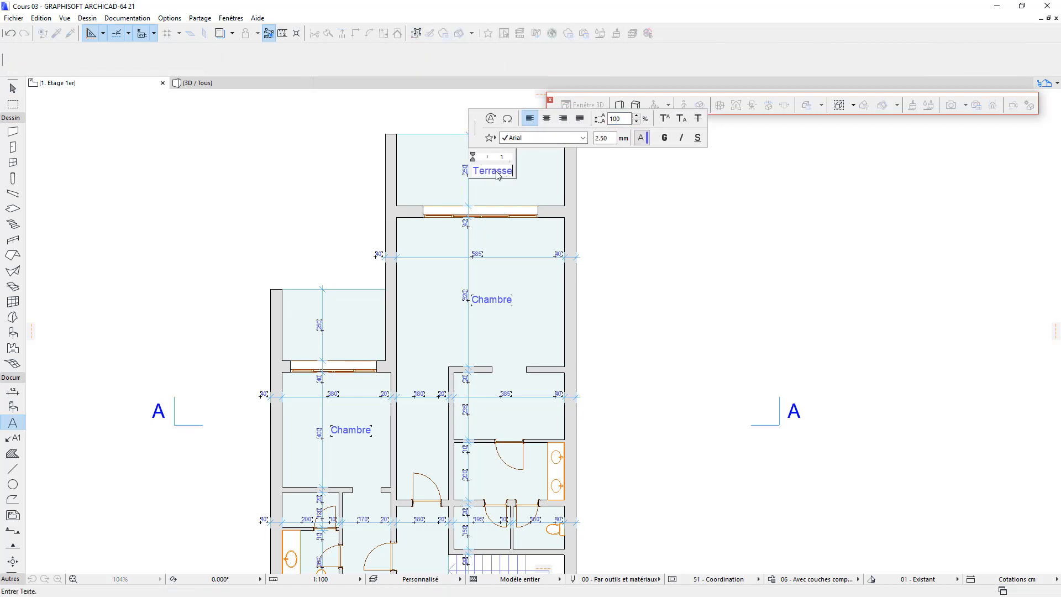
left_click(639, 247)
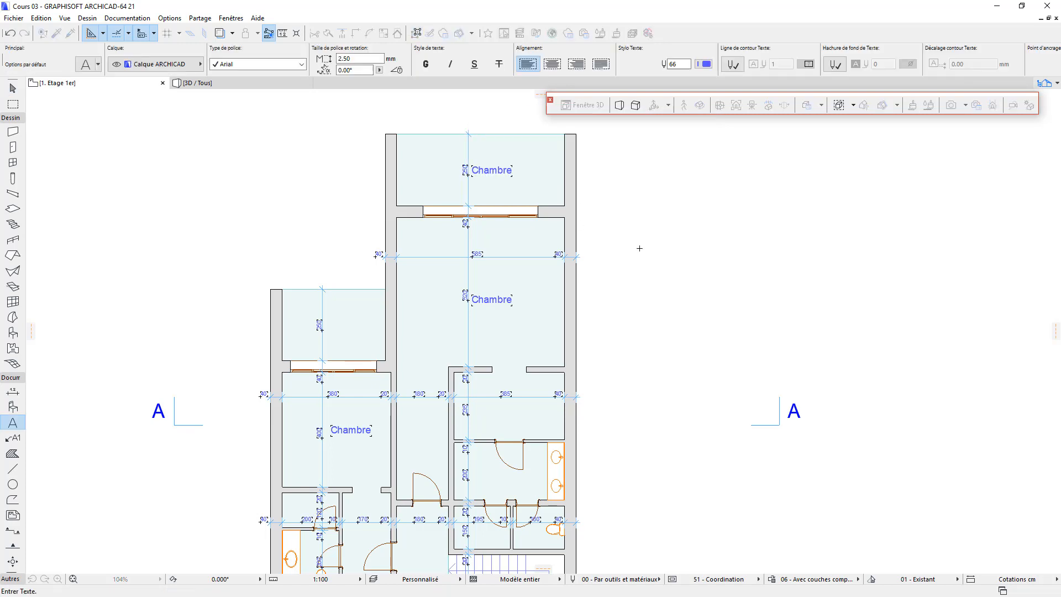
Copy the "Terrasse" label onto the terrace of the west wing
left_click(493, 171)
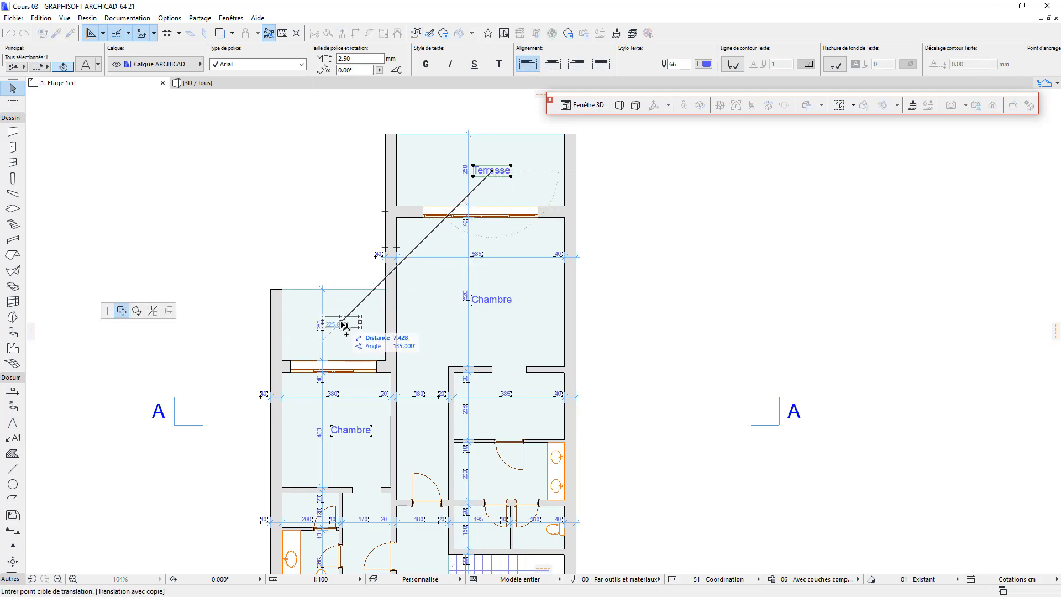
left_click(342, 323)
left_click(677, 291)
scroll(677, 292, "down", 4)
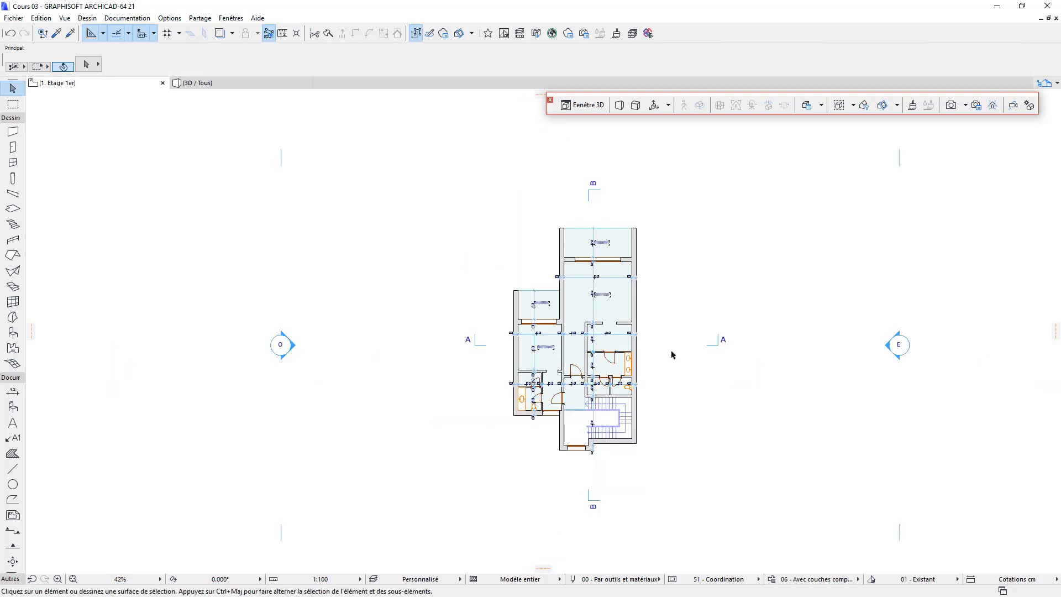
middle_click_drag(672, 353, 594, 353)
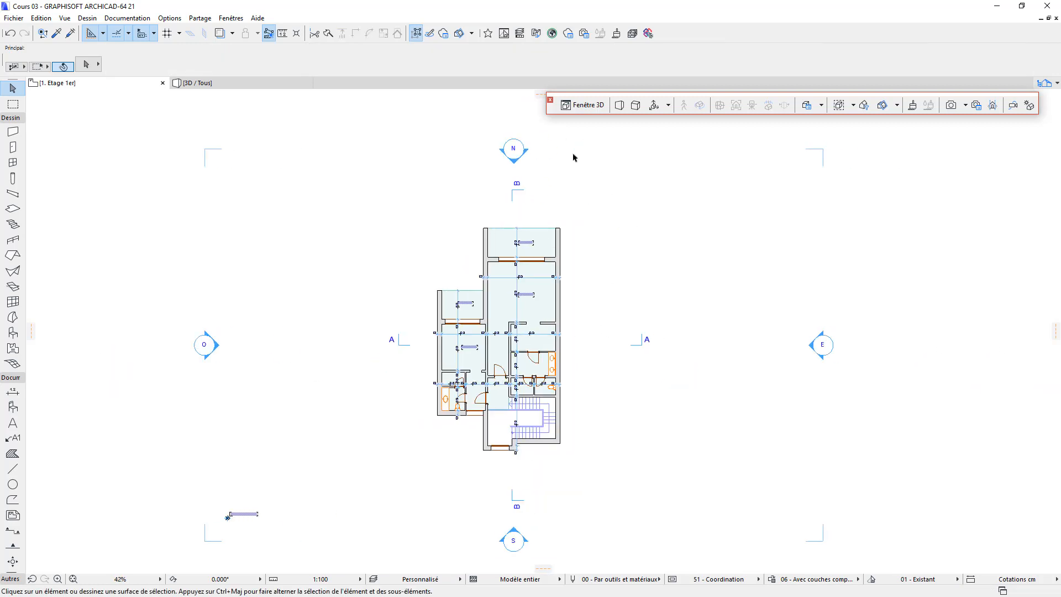
Open the "2. Toiture" story and show "1. Etage 1er" as its trace reference
left_click(1057, 84)
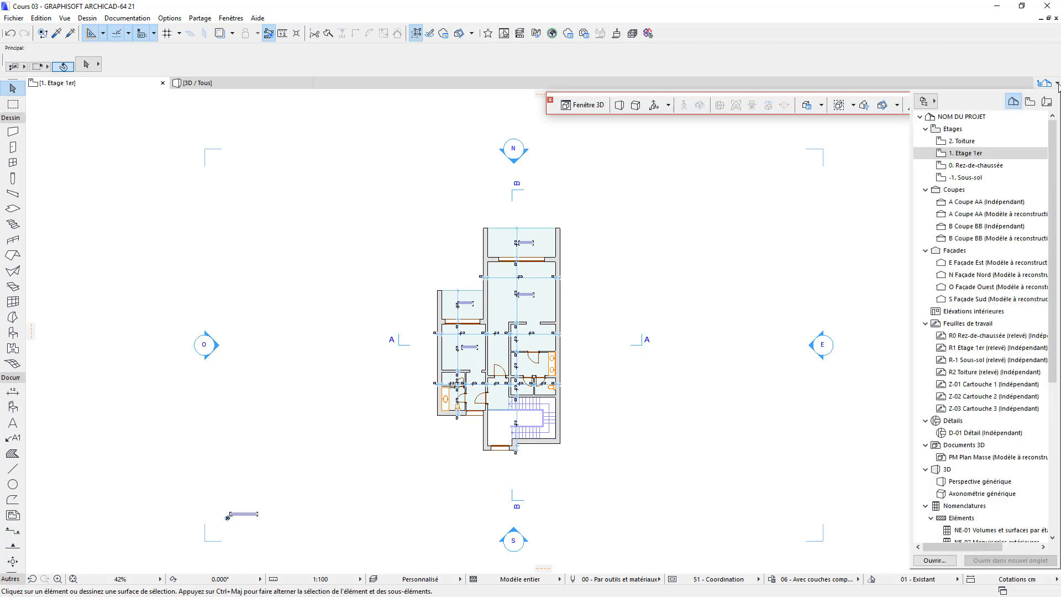
double_click(989, 144)
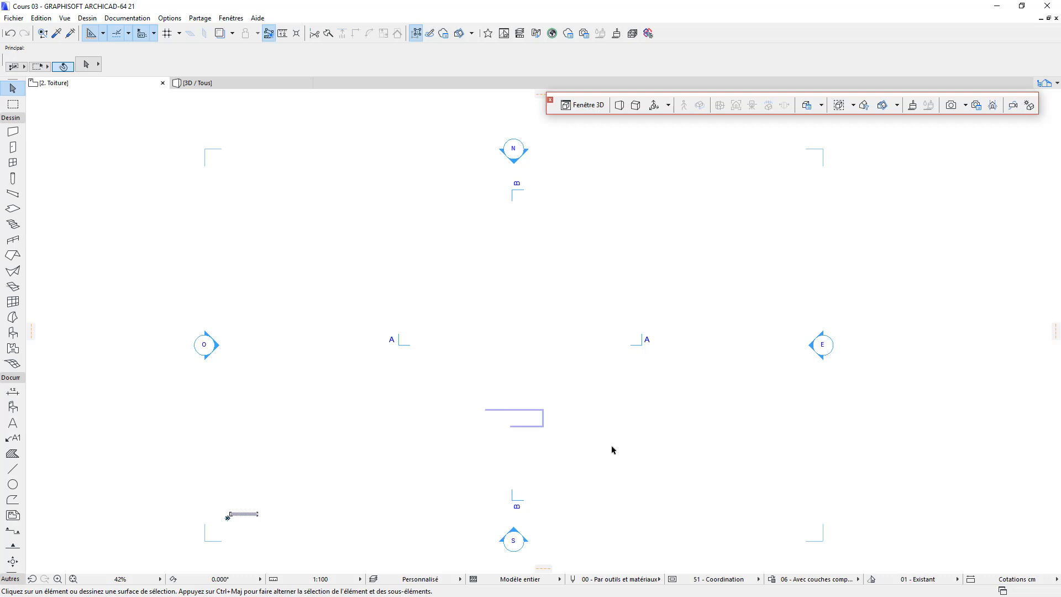
left_click(1056, 84)
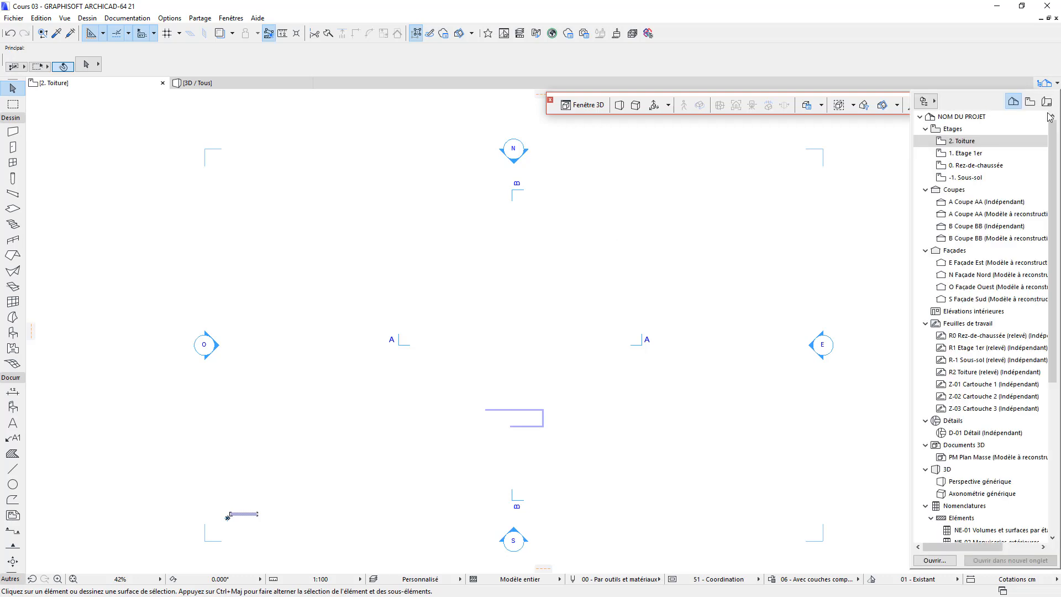
right_click(964, 157)
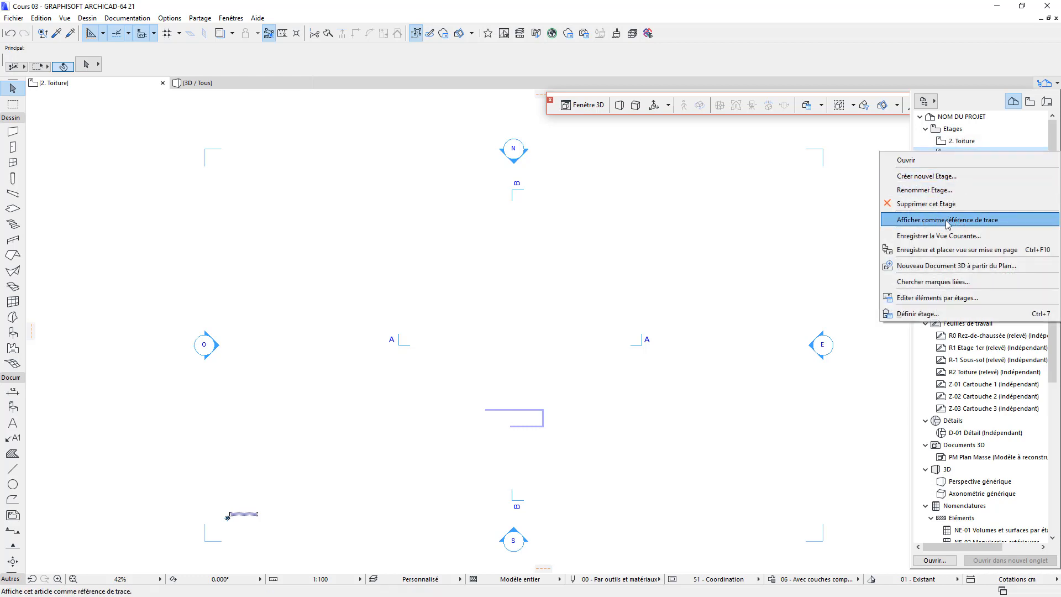
left_click(989, 220)
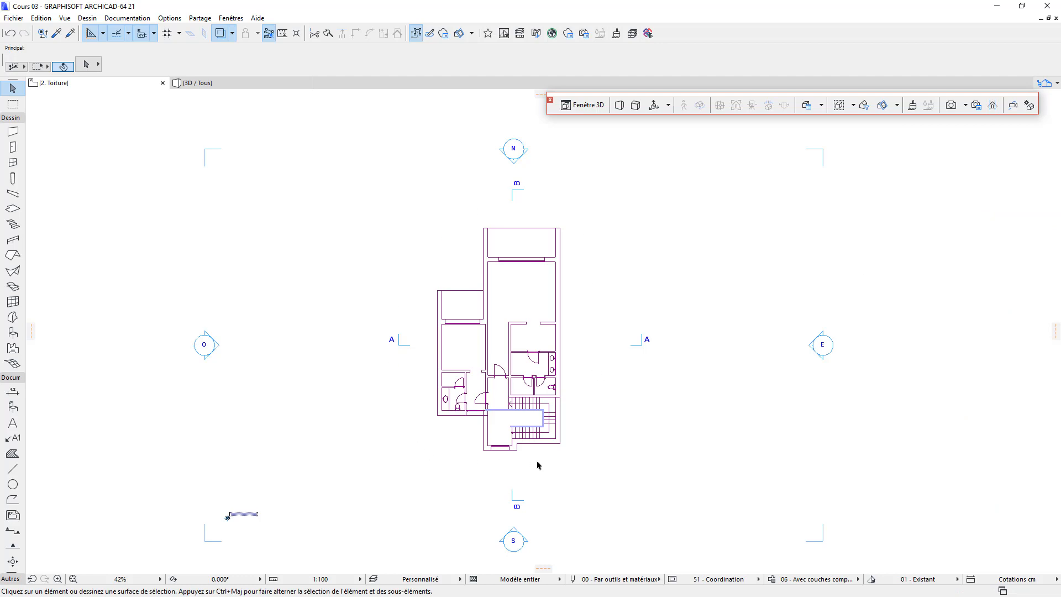
scroll(523, 324, "up", 1)
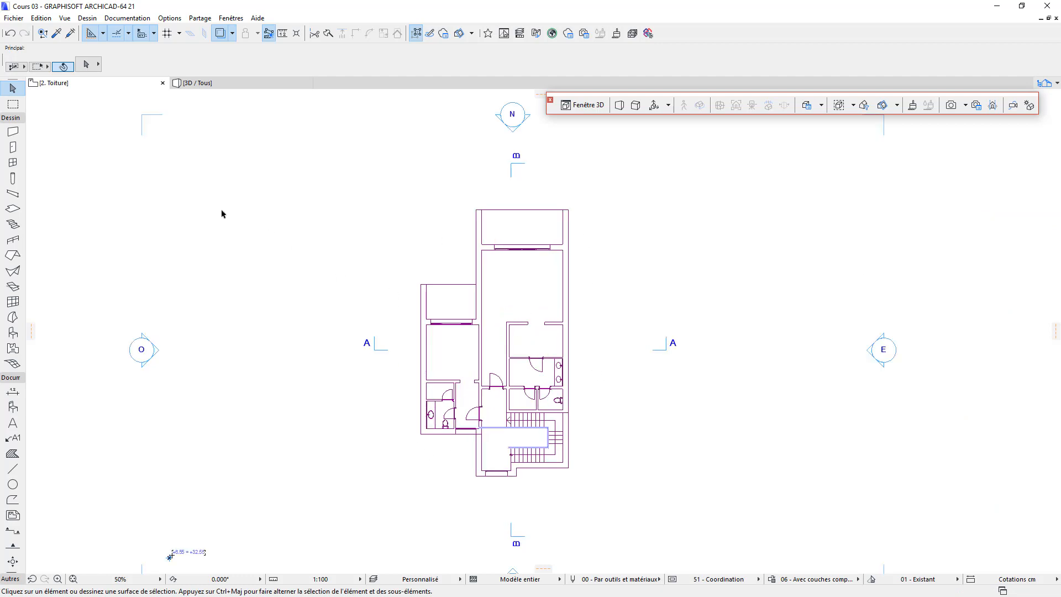
Set the height of new exterior walls to 0.6 m for the roof parapet
left_click(13, 132)
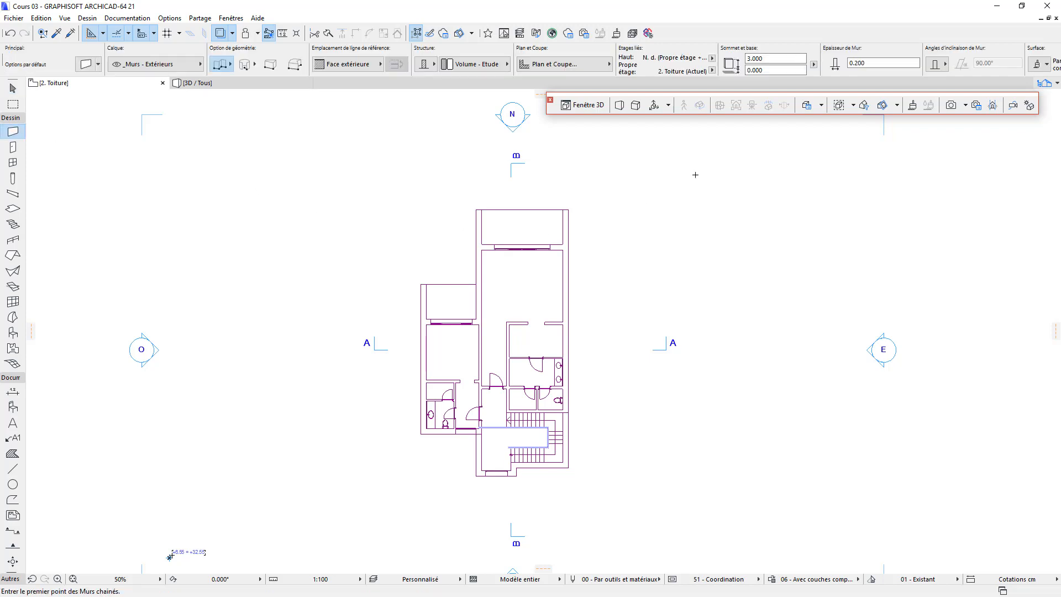
left_click(789, 58)
type(".6")
key("Return")
left_click(907, 65)
Start a chained parapet wall at the building's northwest corner and trace it around the west wing's outer edge to the stairwell block
scroll(485, 244, "up", 4)
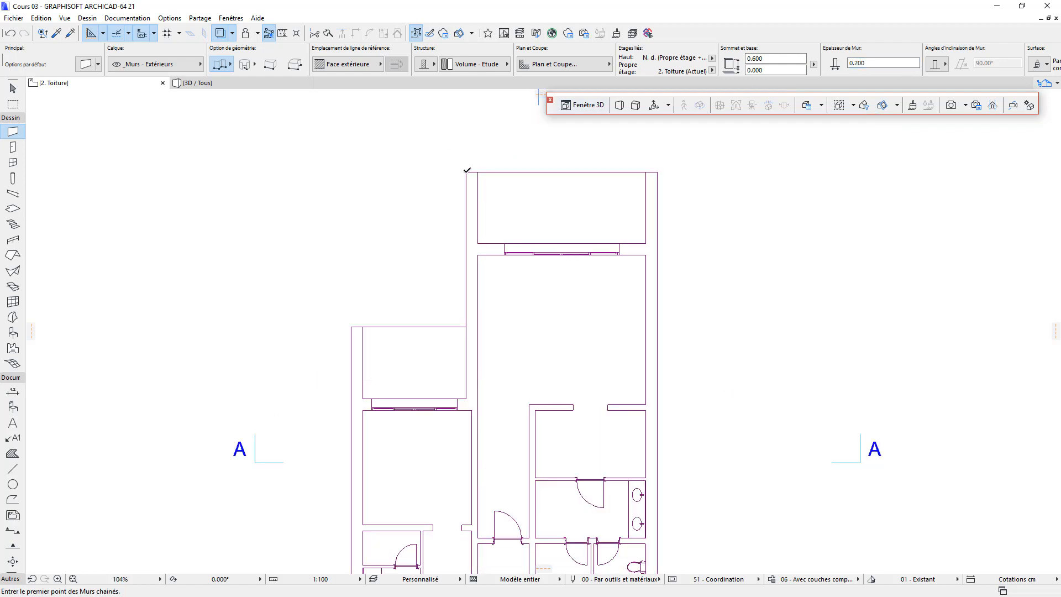
left_click(466, 172)
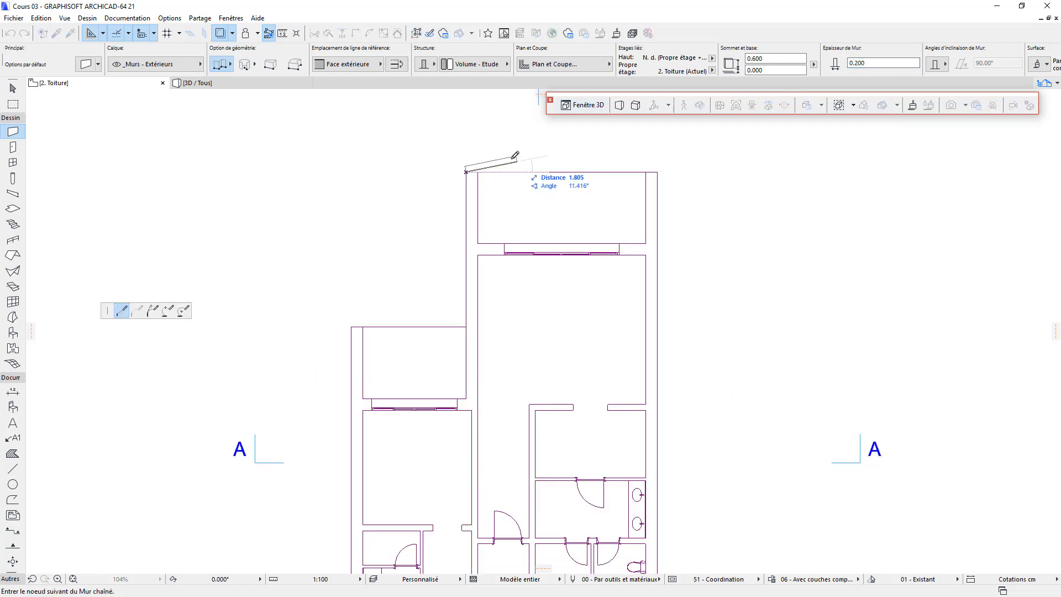
left_click(467, 326)
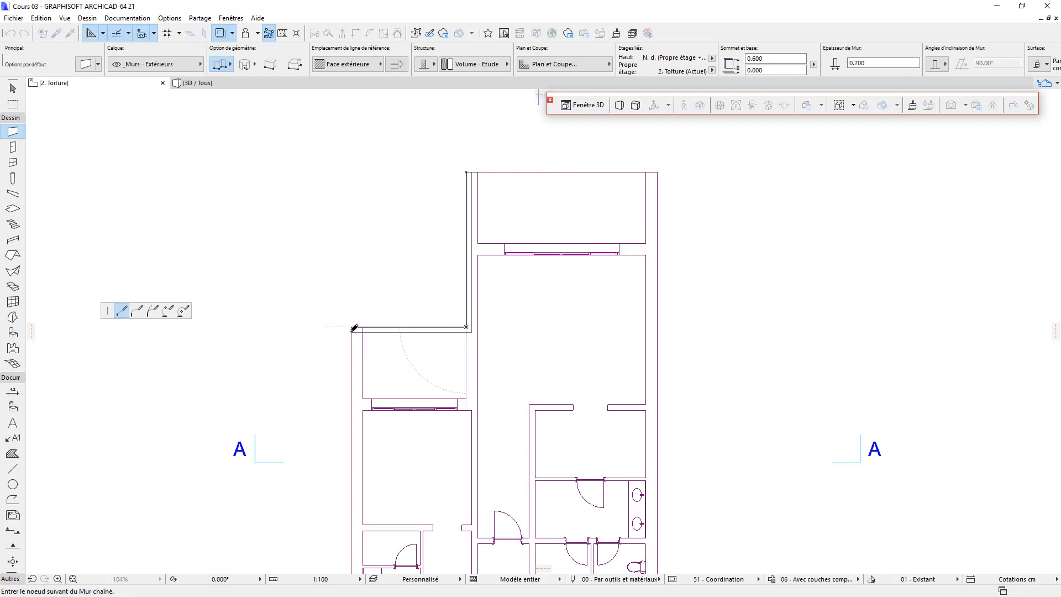
left_click(354, 328)
scroll(355, 328, "down", 4)
scroll(353, 332, "up", 6)
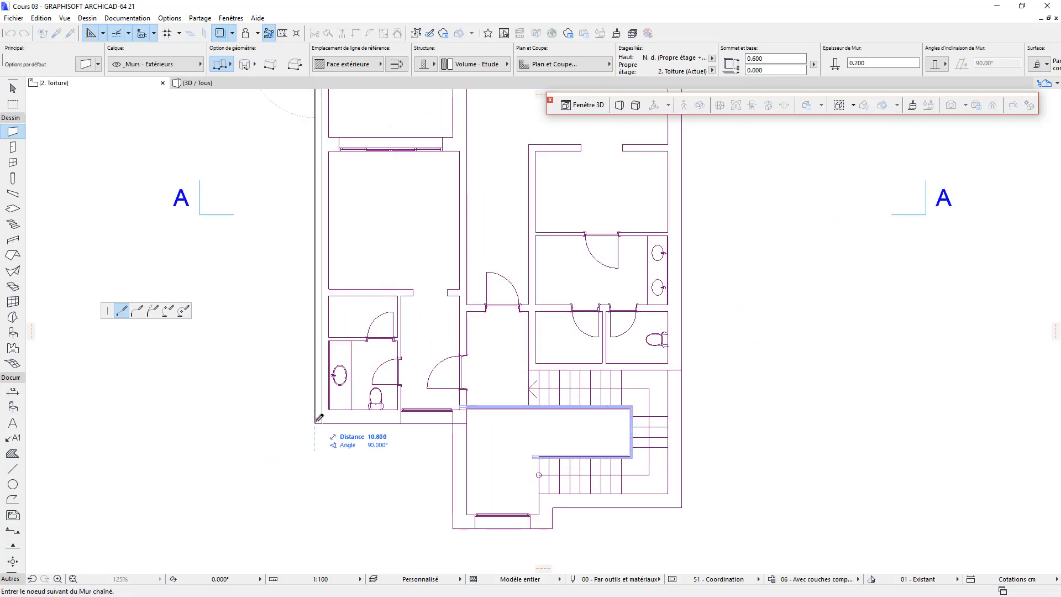
left_click(316, 422)
left_click(453, 424)
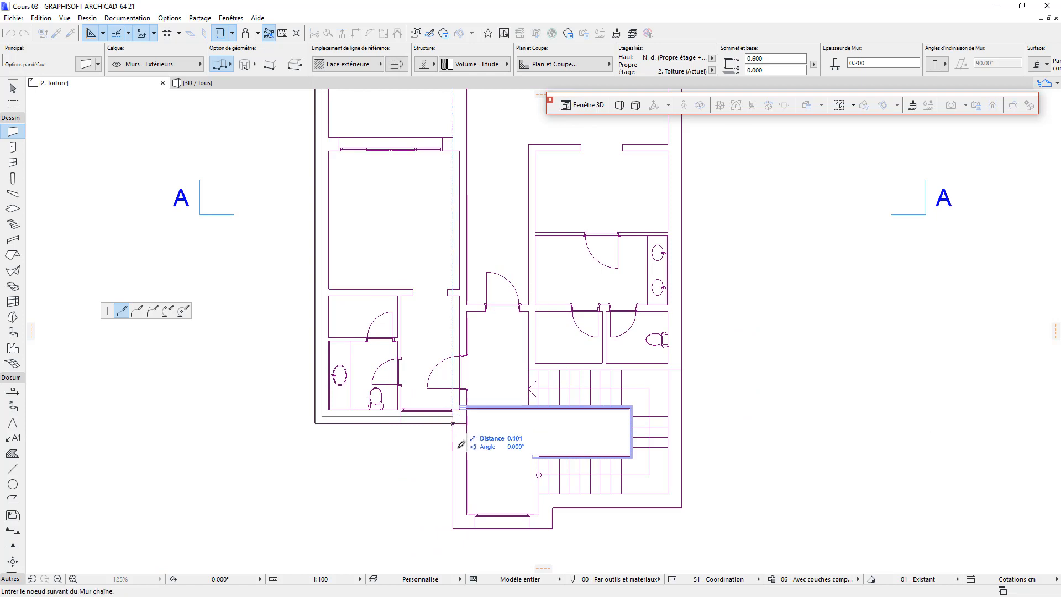
Continue the parapet wall along the outline's south, east and north sides and close it at its starting corner
left_click(452, 528)
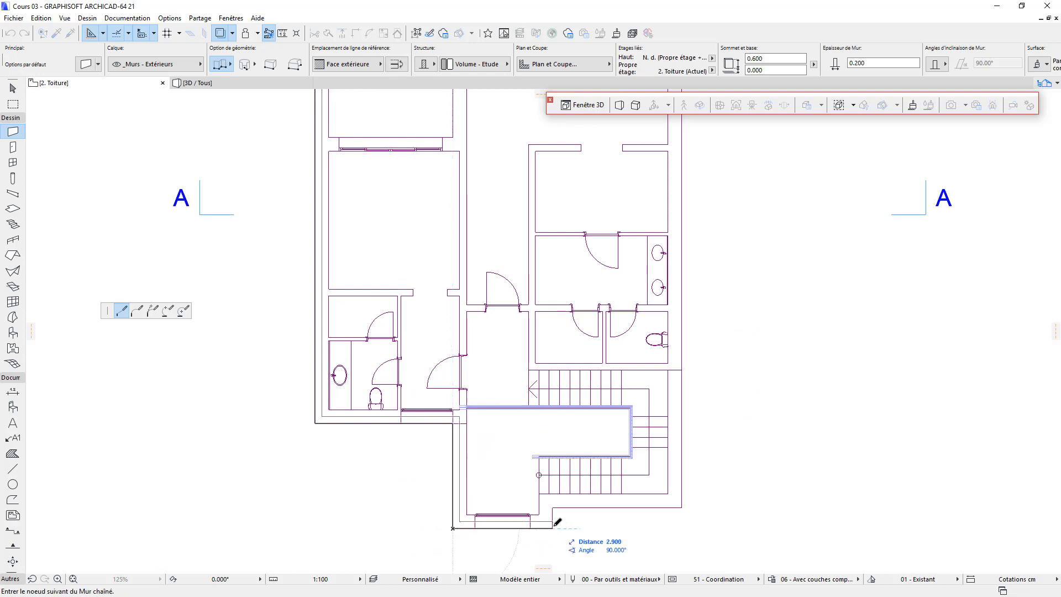
left_click(553, 528)
left_click(552, 507)
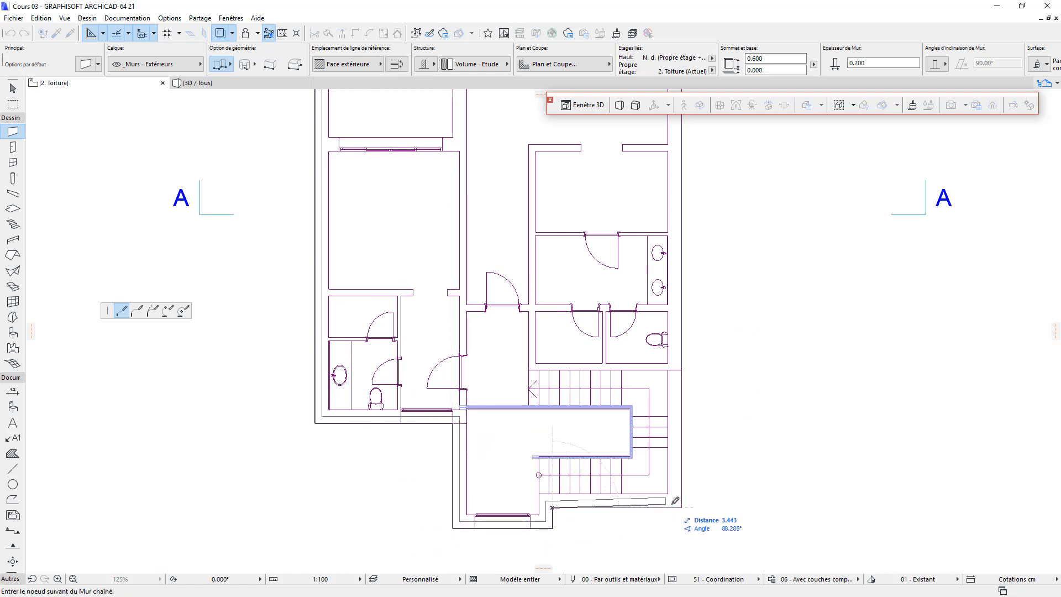
left_click(681, 507)
scroll(722, 357, "down", 3)
middle_click_drag(727, 322, 697, 500)
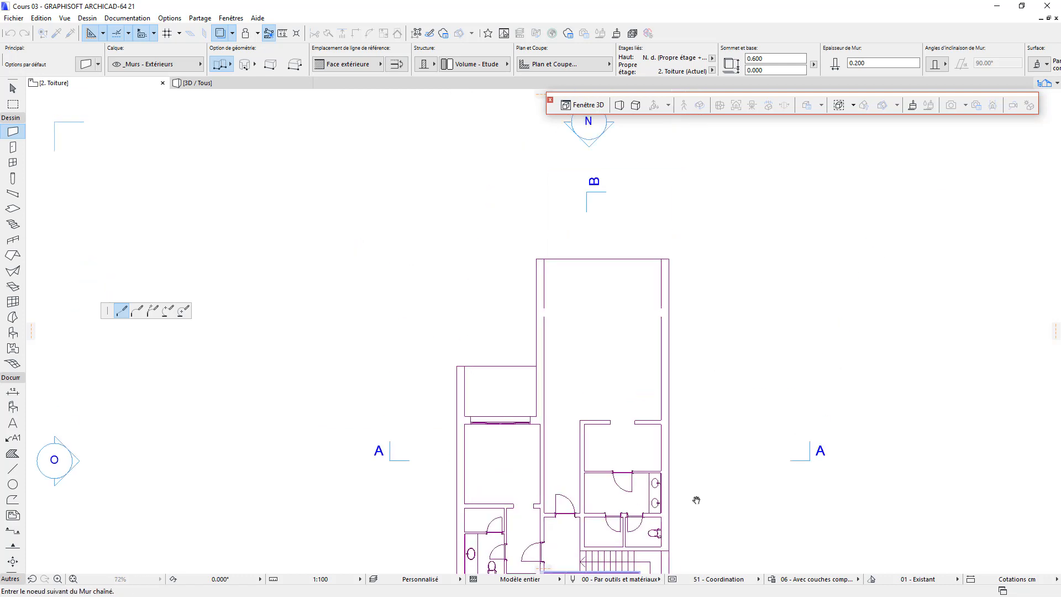
left_click(665, 286)
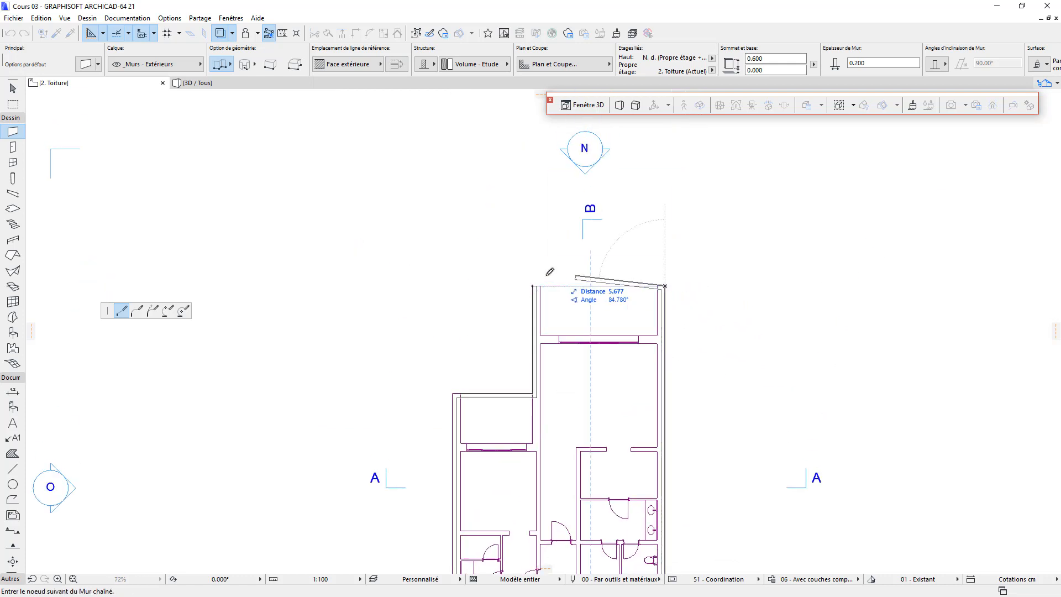
left_click(533, 285)
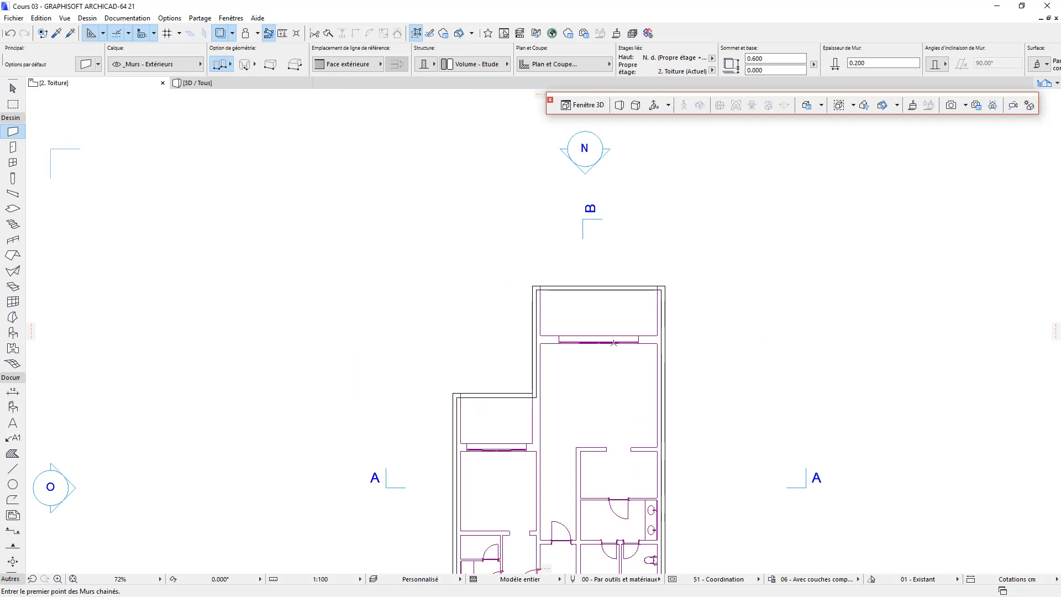
scroll(613, 343, "down", 5)
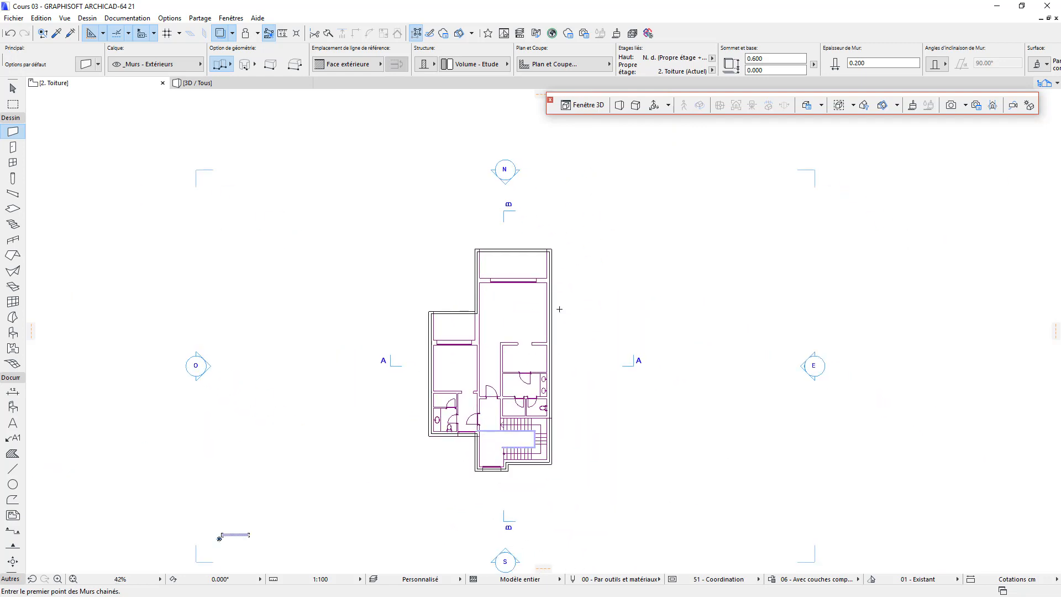
Set "1. Etage 1er" as the trace reference of the roof plan and switch the trace display off
left_click(1057, 83)
right_click(970, 154)
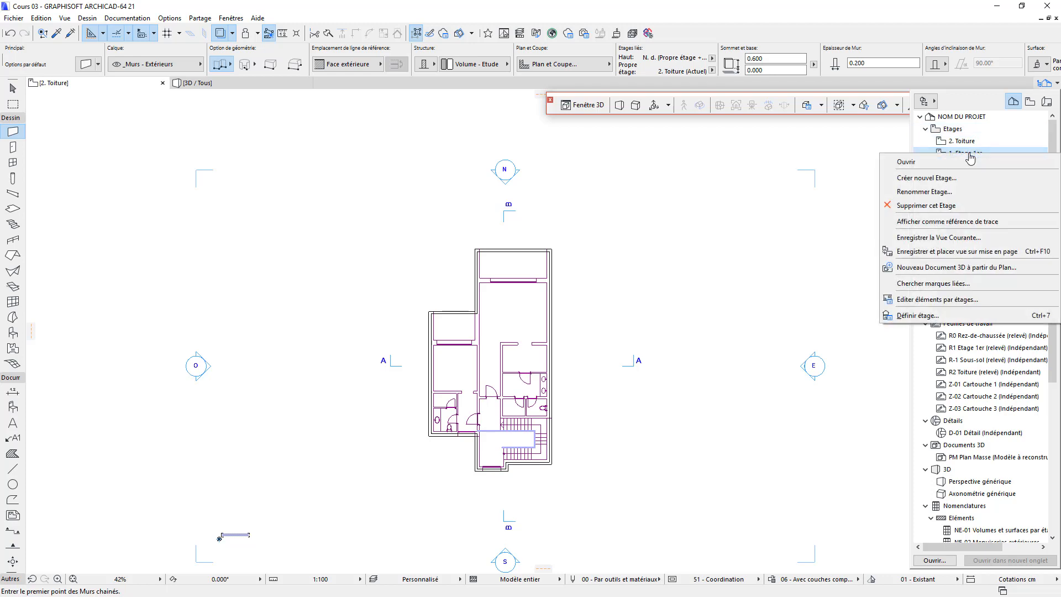
left_click(940, 222)
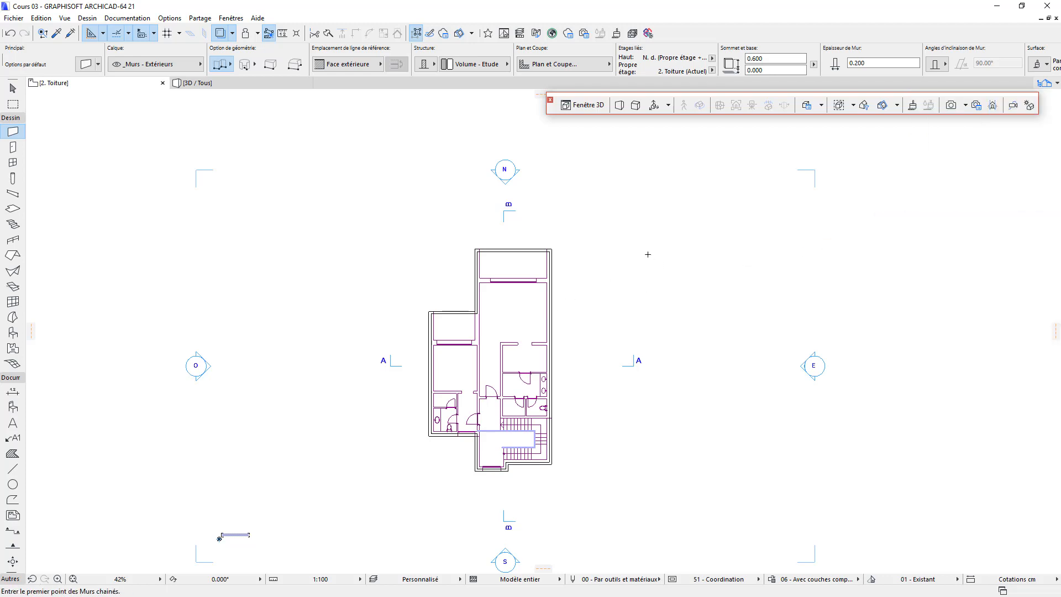
key("alt+F2")
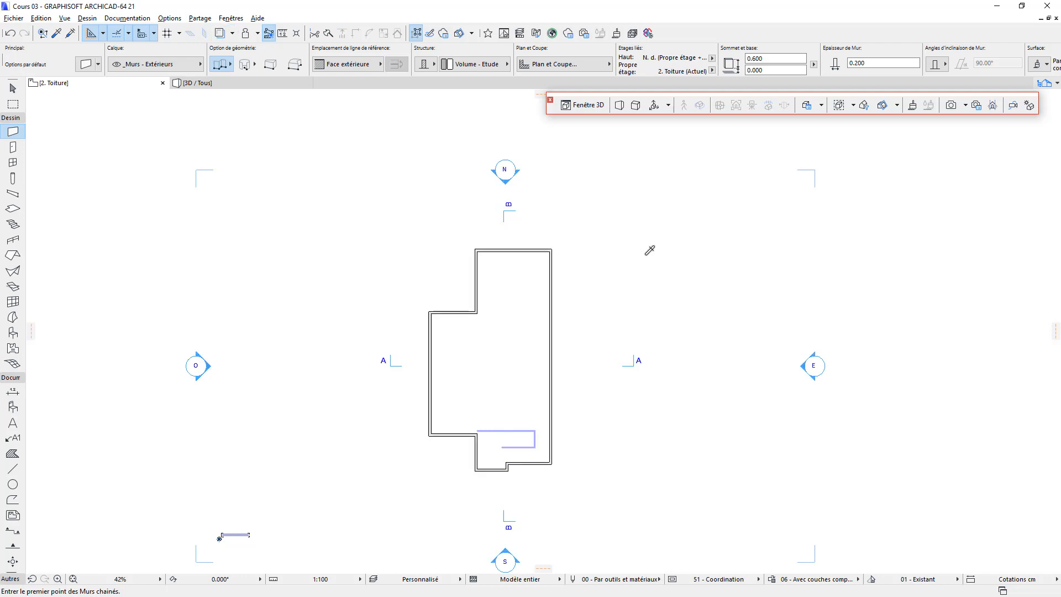
key("alt+F2")
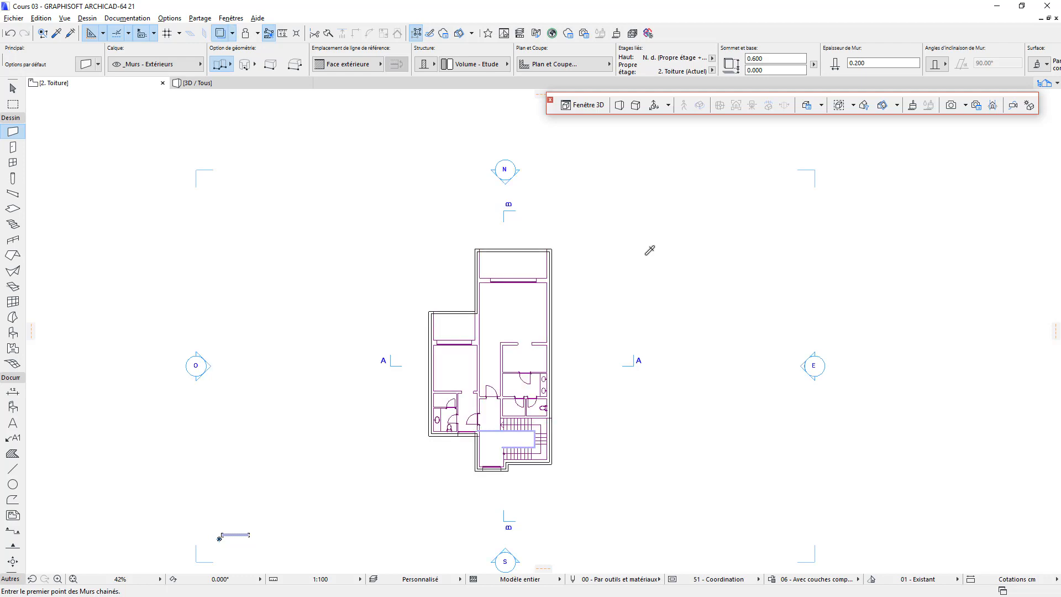
key("alt+F2")
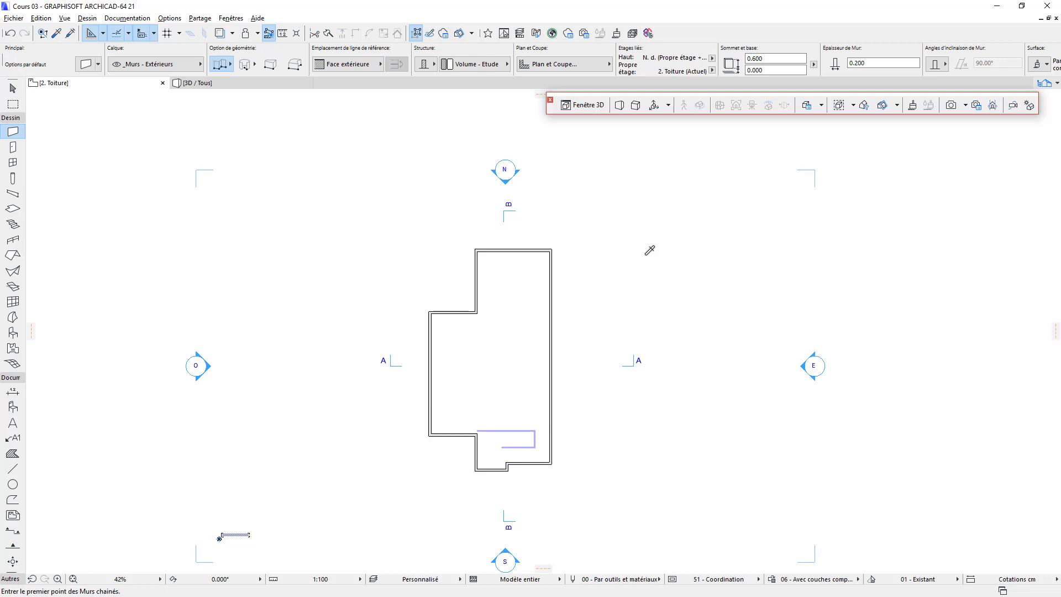
Create a roof slab following the outline of the parapet walls and view it in 3D
left_click(12, 210)
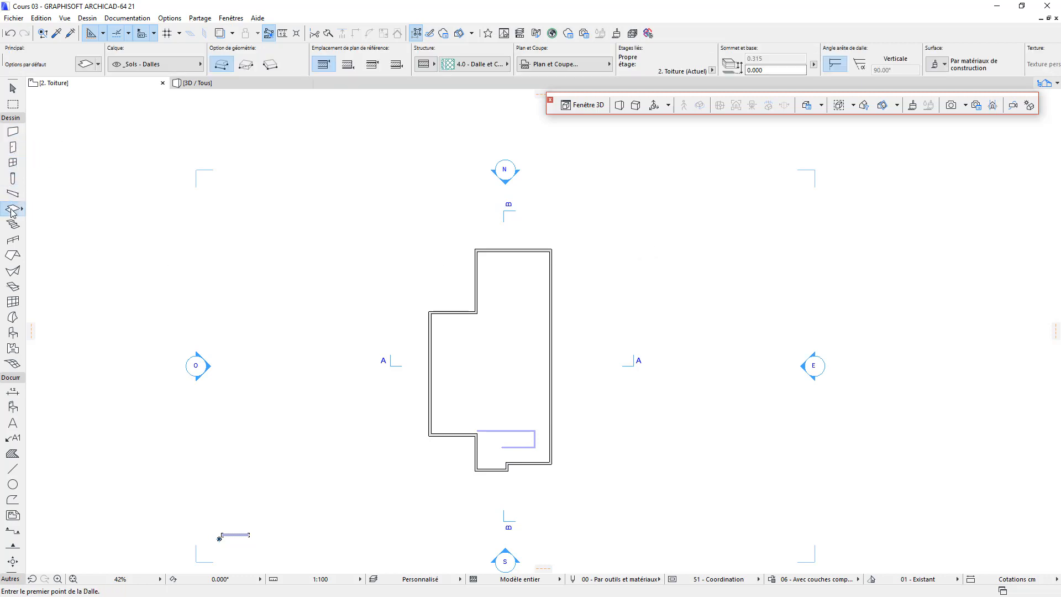
left_click(553, 317)
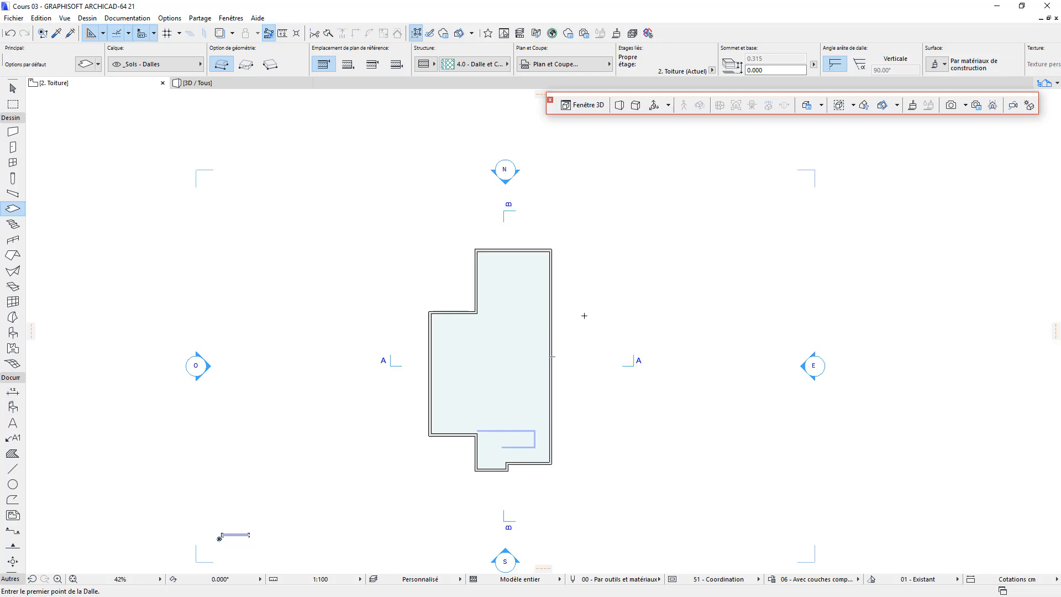
left_click(235, 84)
scroll(611, 322, "down", 1)
middle_click_drag(612, 326, 599, 447)
Override the roof slab's edge surface with "Enduit - Blanc nature" in the 3D view
left_click(13, 89)
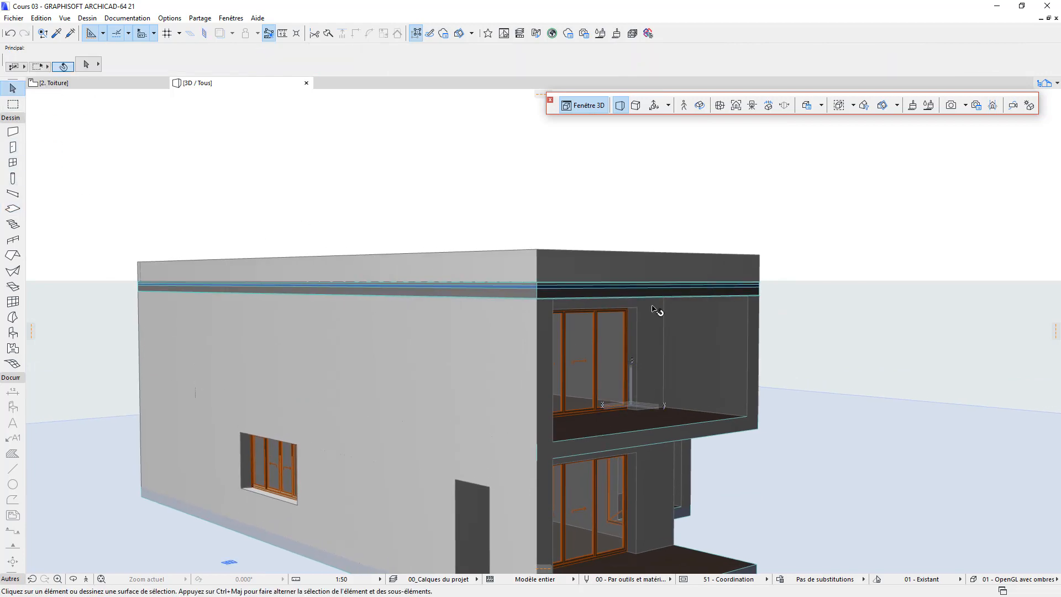
scroll(611, 217, "up", 5)
left_click(613, 217)
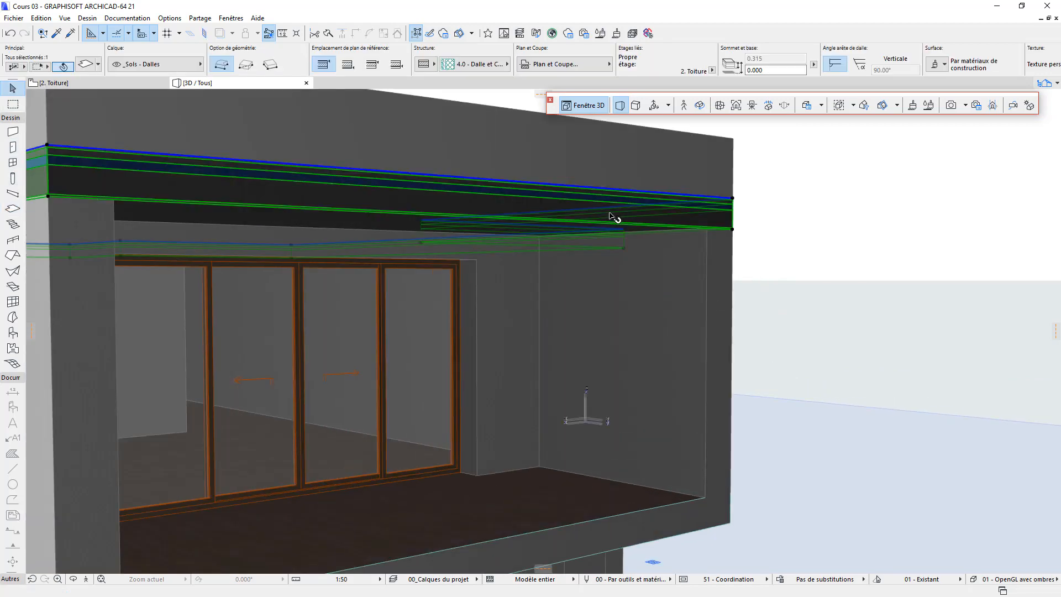
left_click(936, 64)
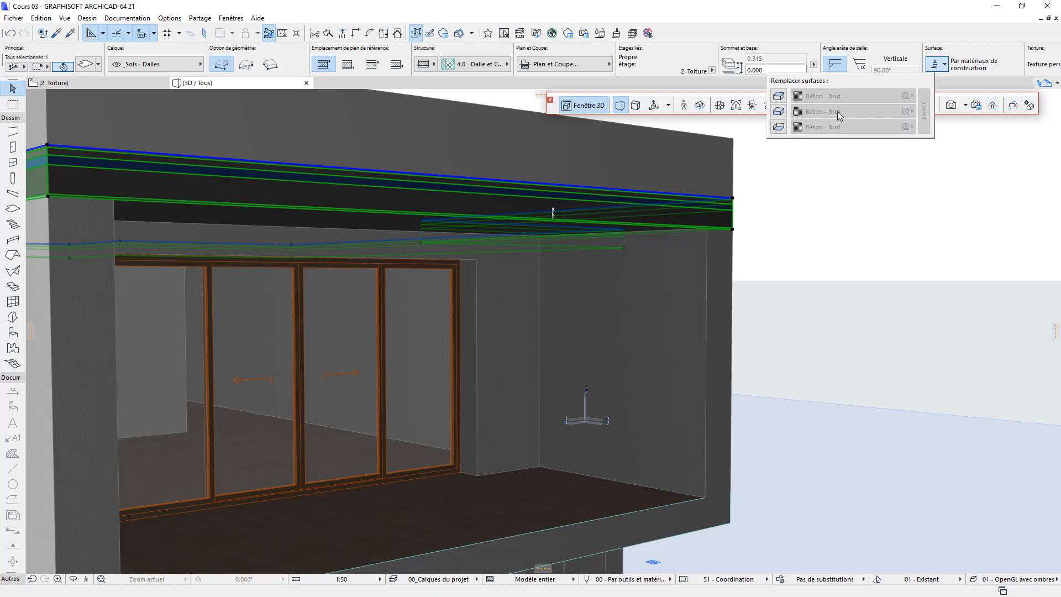
left_click(779, 111)
left_click(851, 111)
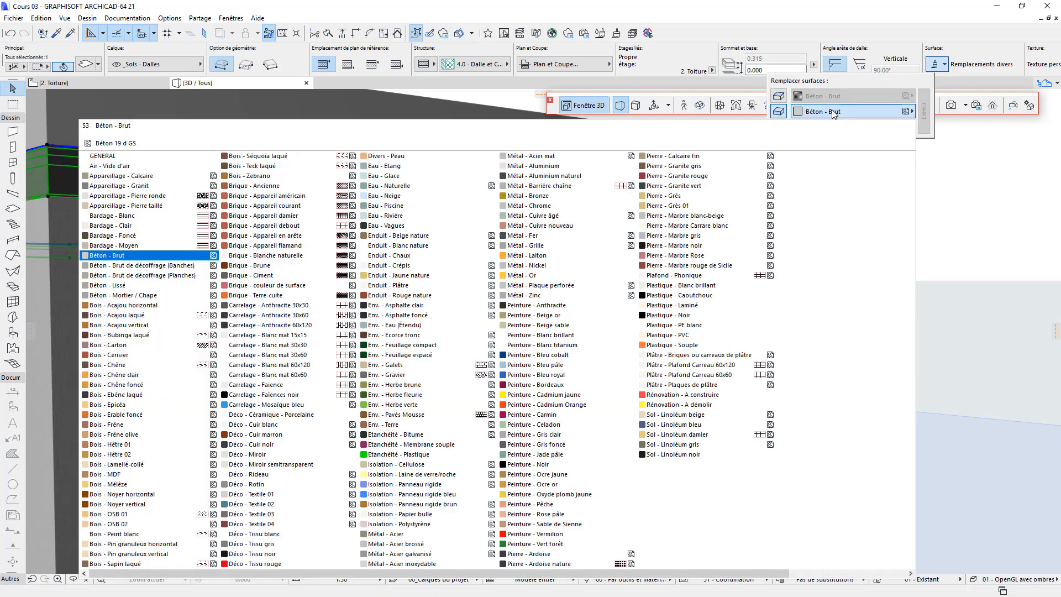
left_click(429, 247)
left_click(839, 203)
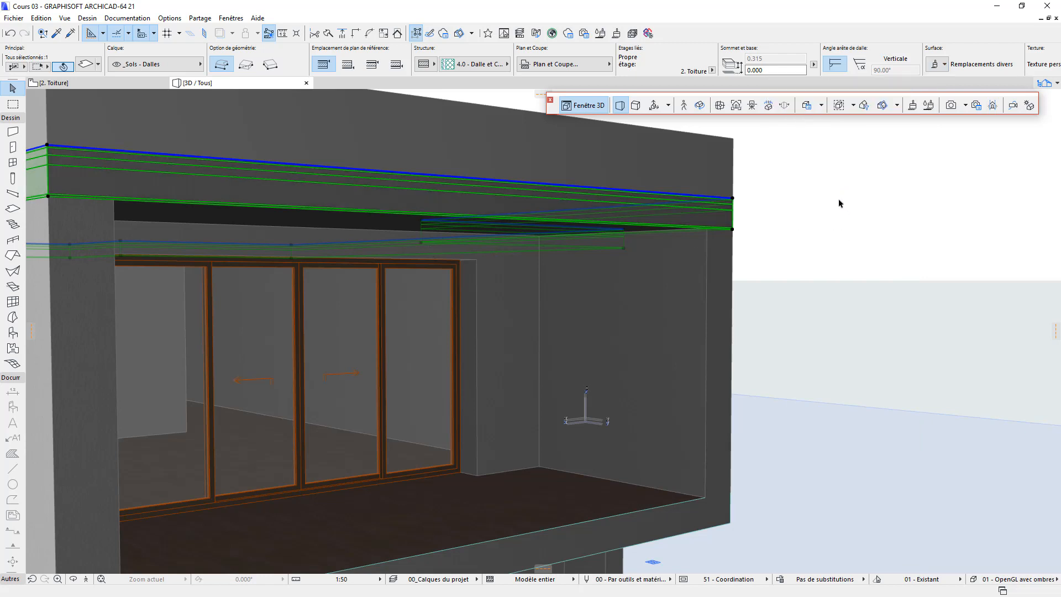
left_click(838, 204)
Override the roof slab's top surface with "Carrelage - Anthracite 30x30" and check the finish around the building
scroll(831, 218, "down", 8)
middle_click_drag(879, 344, 535, 363)
left_click_drag(535, 363, 480, 364, "shift")
mouse_move(903, 375)
middle_mouse_down("shift")
mouse_move(715, 388)
mouse_move(682, 453)
mouse_move(648, 479)
mouse_move(592, 434)
middle_mouse_up("shift")
mouse_move(849, 420)
middle_mouse_down("shift")
mouse_move(681, 440)
mouse_move(613, 461)
middle_mouse_up("shift")
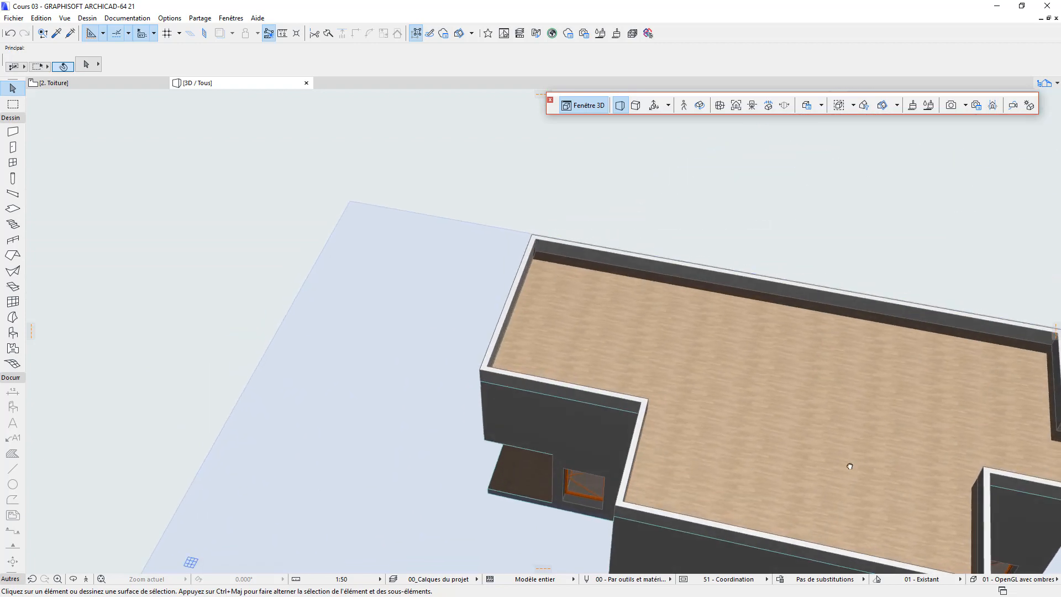
middle_click_drag(849, 466, 619, 302)
mouse_move(776, 313)
middle_mouse_down("shift")
mouse_move(868, 327)
mouse_move(813, 304)
mouse_move(703, 355)
middle_mouse_up("shift")
left_click(570, 336)
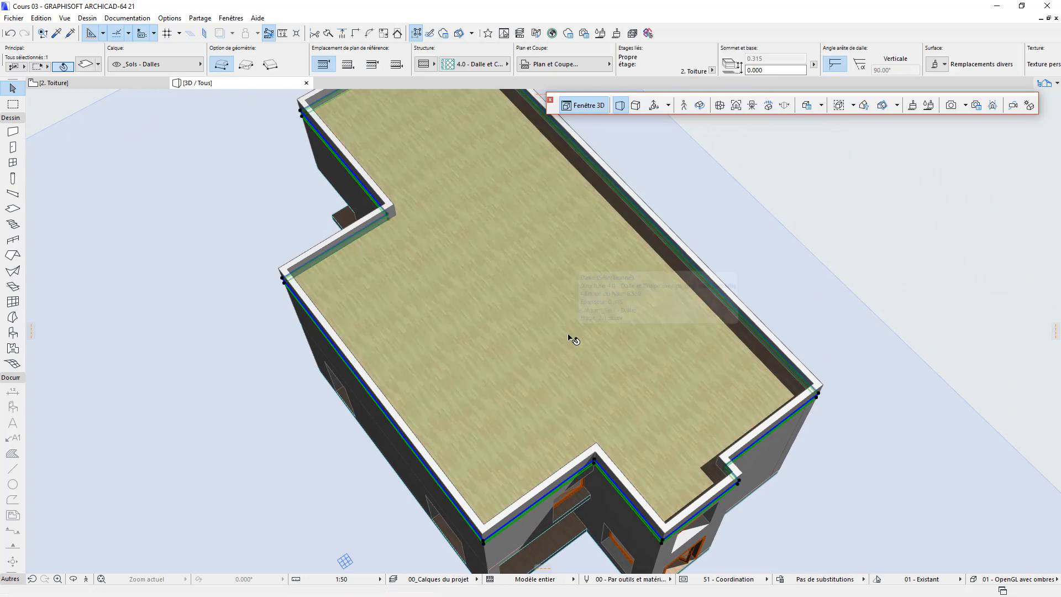
left_click(938, 63)
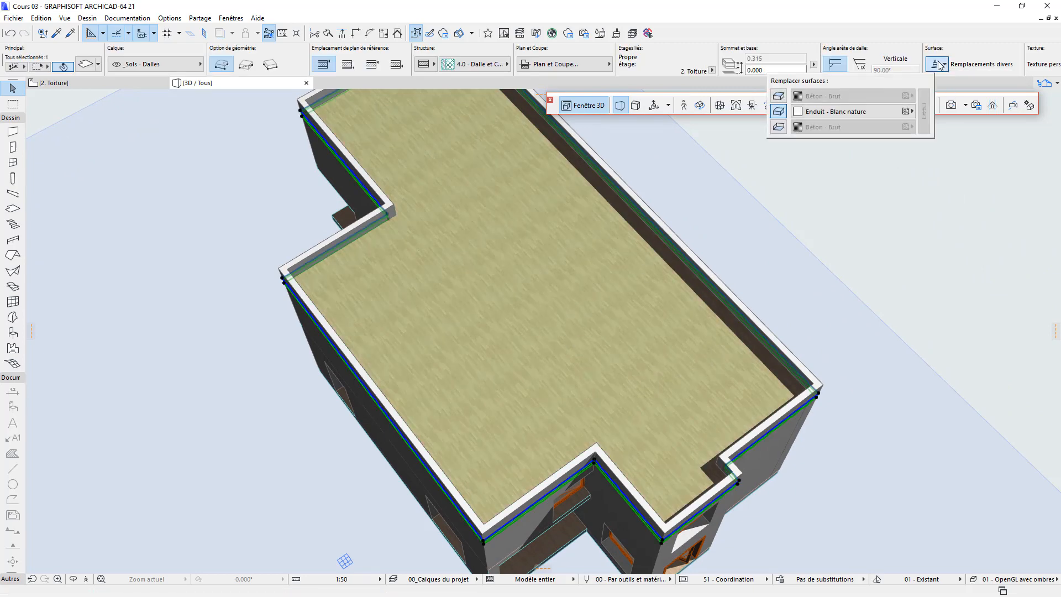
left_click(780, 97)
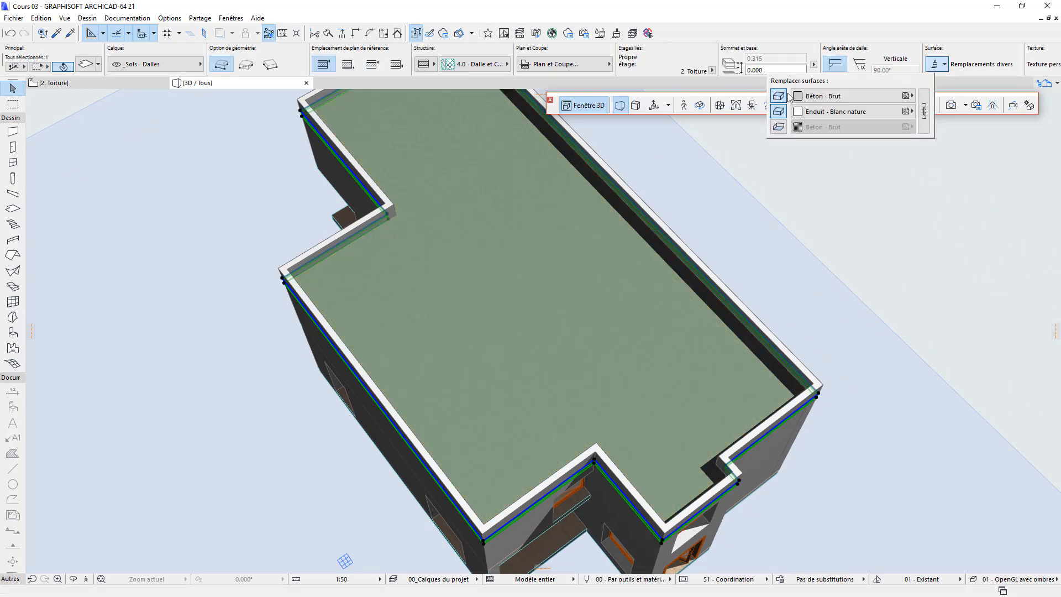
left_click(845, 97)
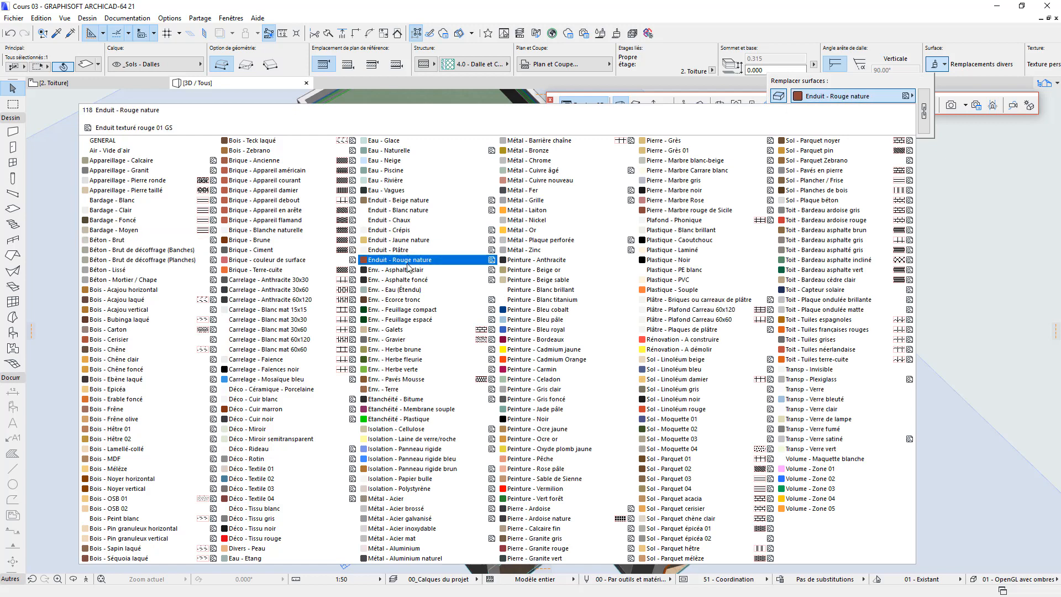
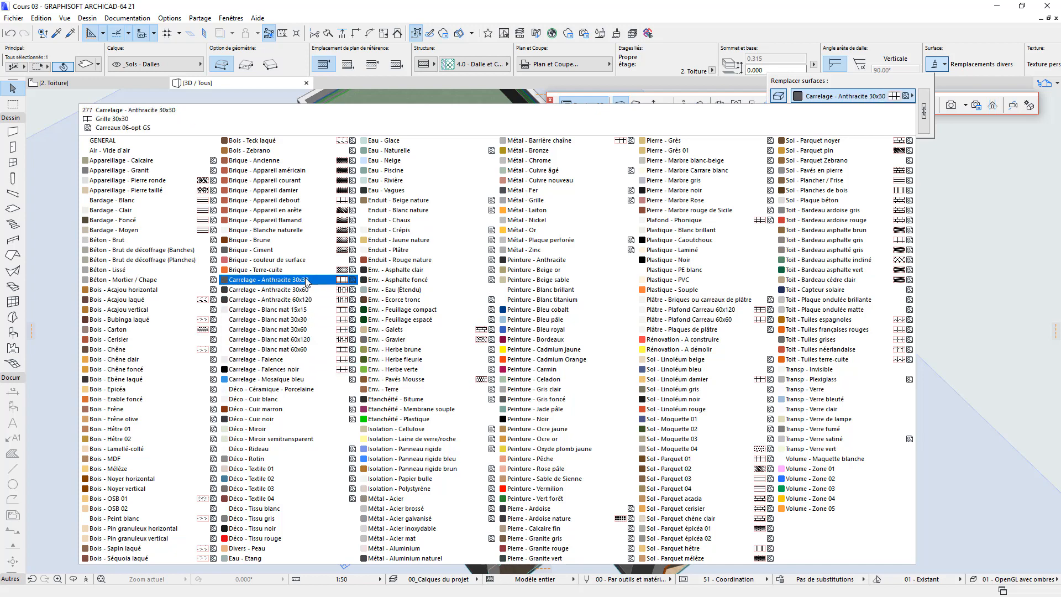
left_click(306, 281)
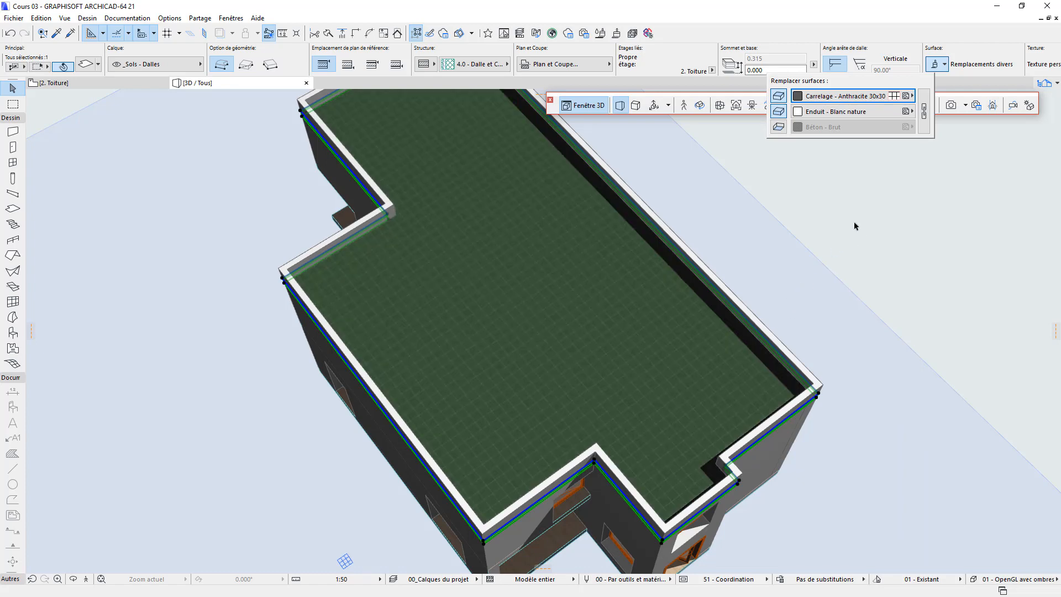
left_click(854, 224)
scroll(616, 414, "down", 4)
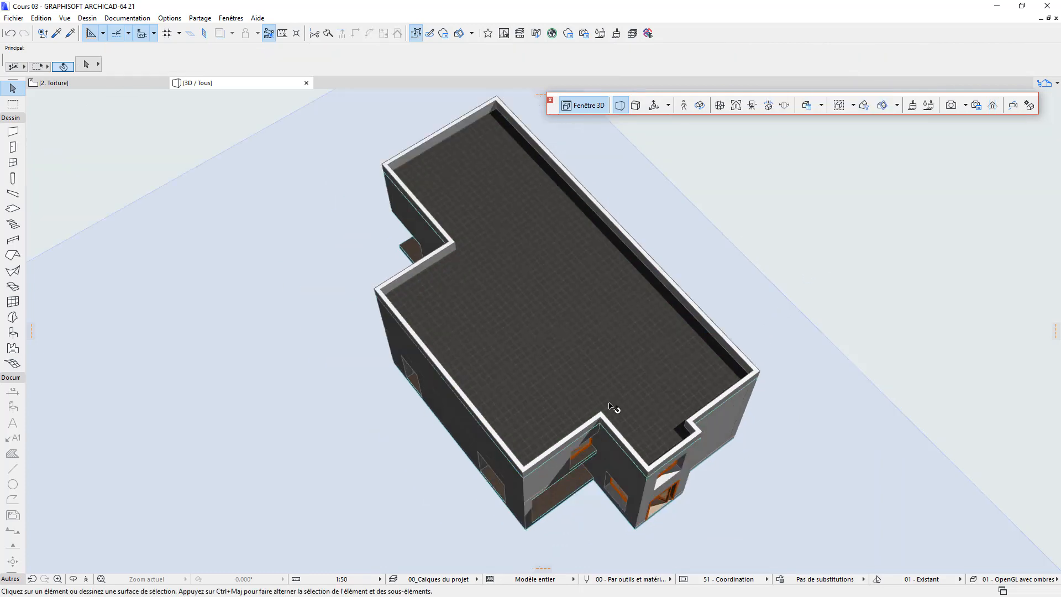
left_click_drag(646, 450, 256, 230)
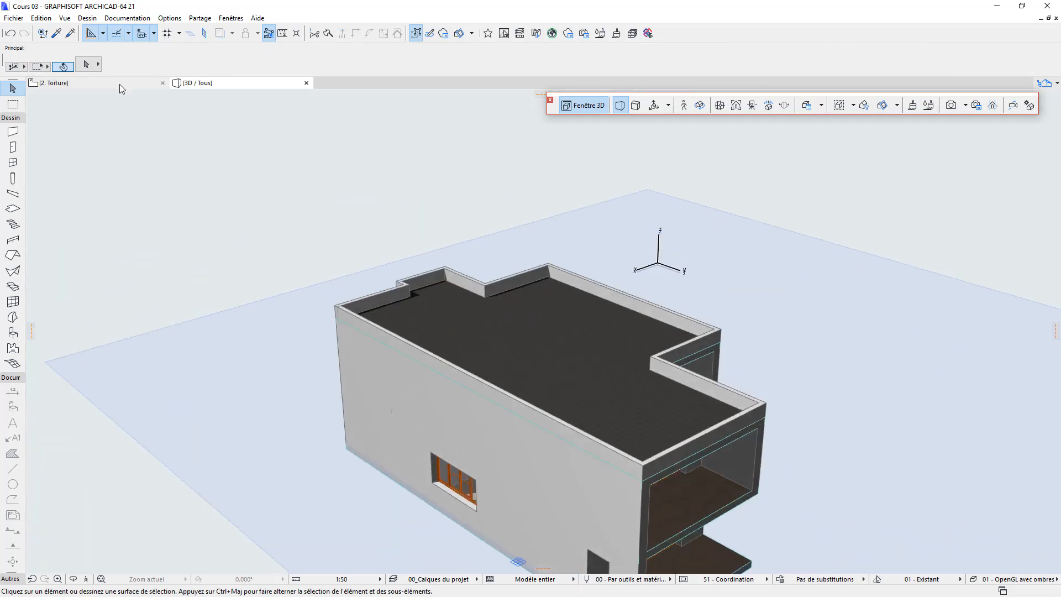
Open section B-B from its section line on the roof plan with the current view settings and examine the roof level
left_click(119, 85)
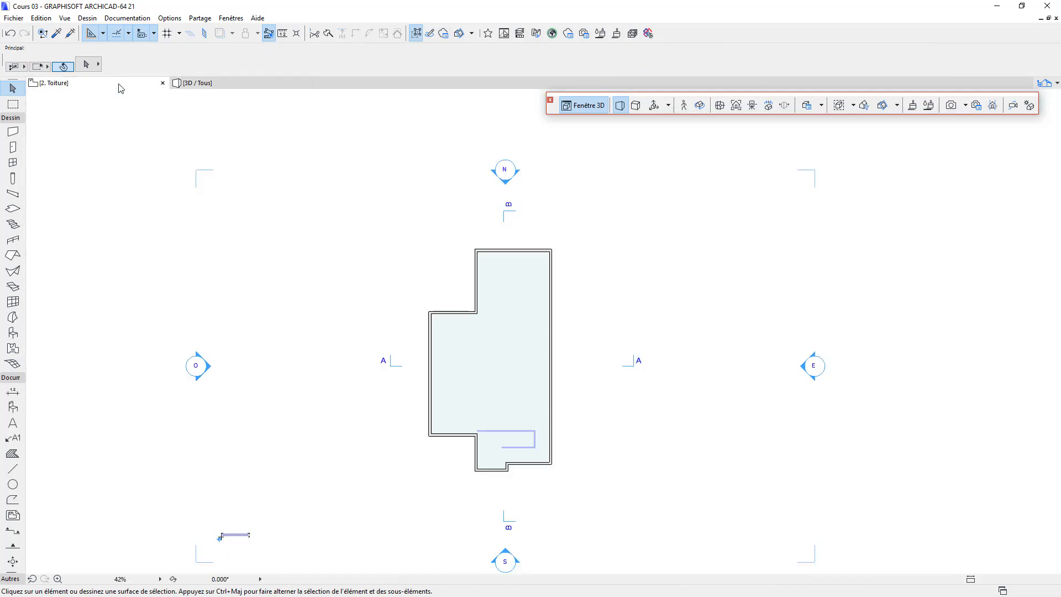
left_click(503, 226)
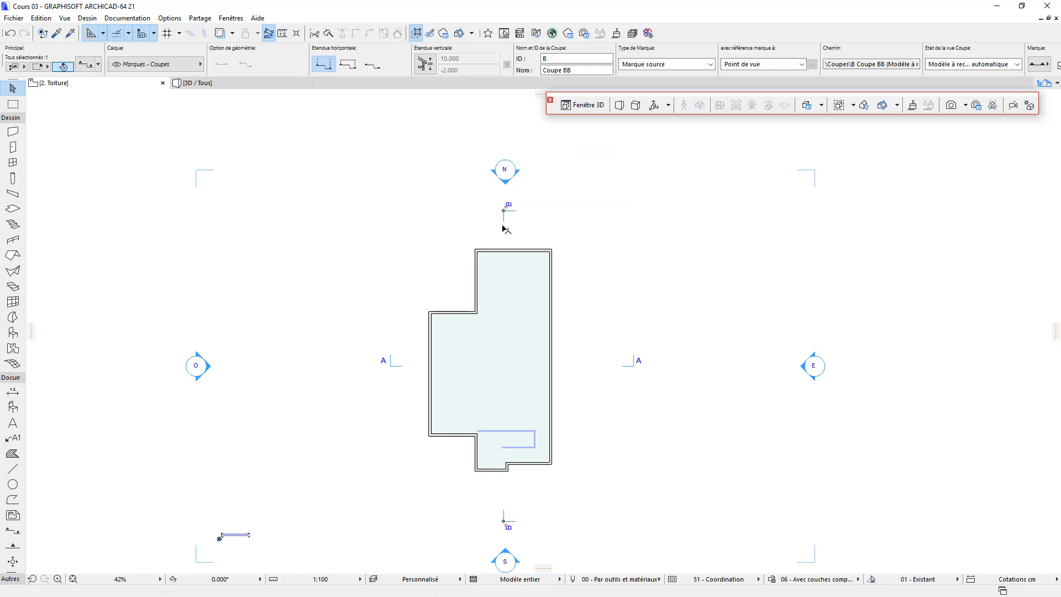
right_click(503, 226)
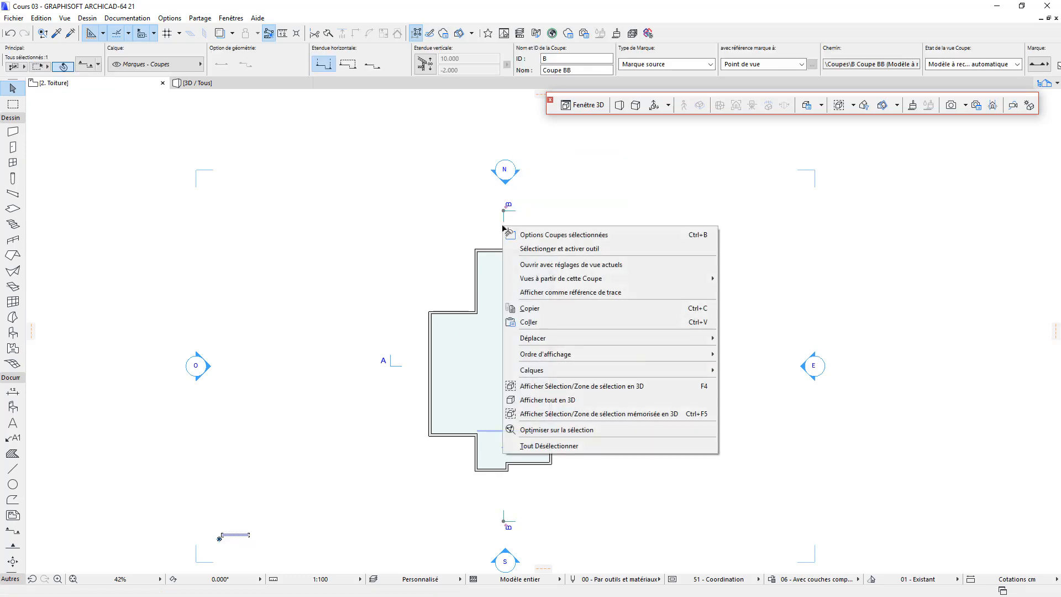
left_click(577, 266)
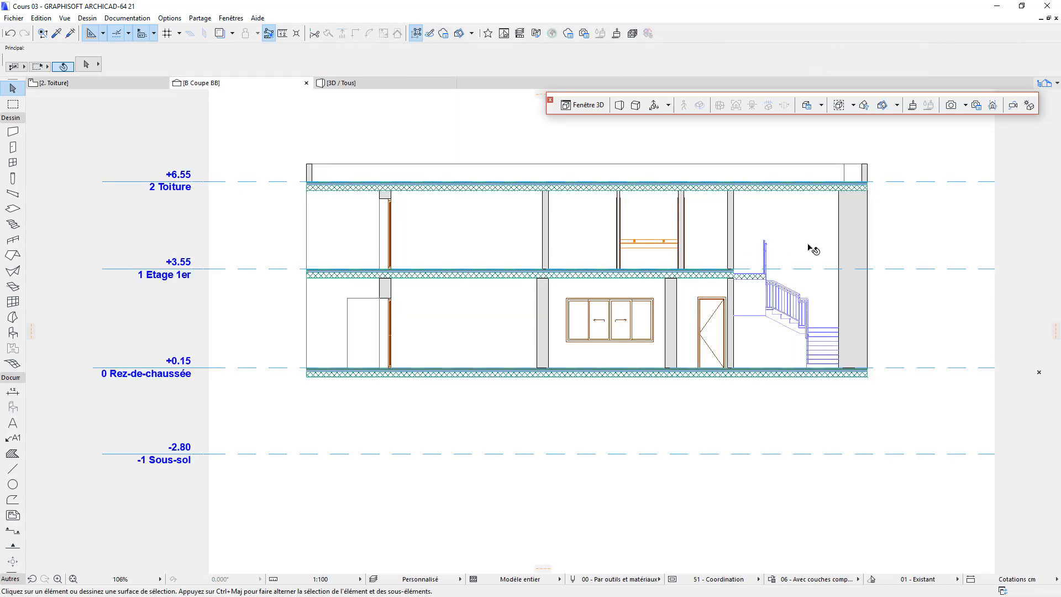
middle_click(916, 249)
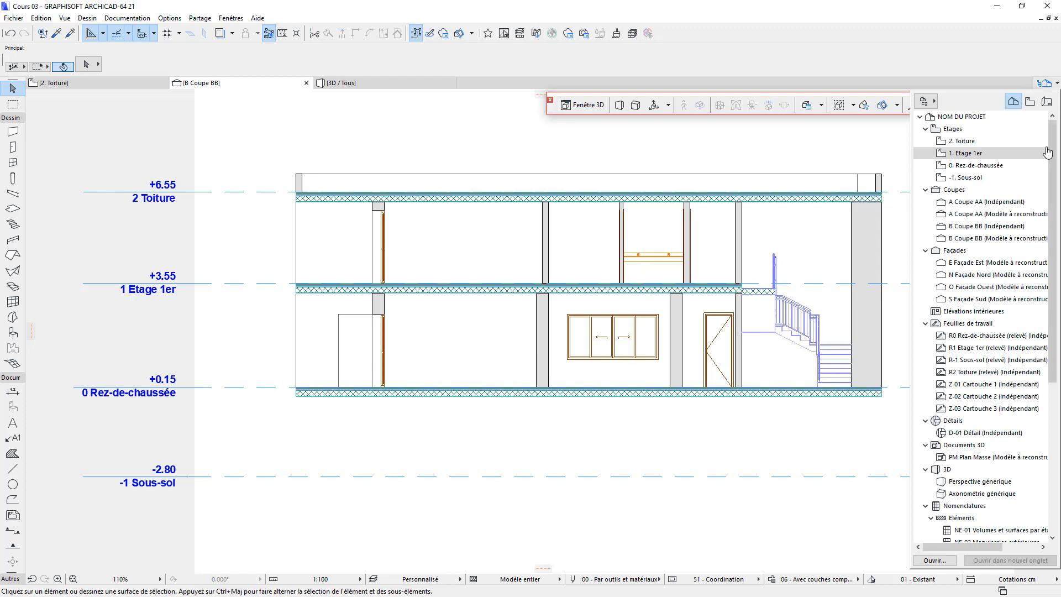
Open the independent version of section "B Coupe BB" and close it
double_click(989, 230)
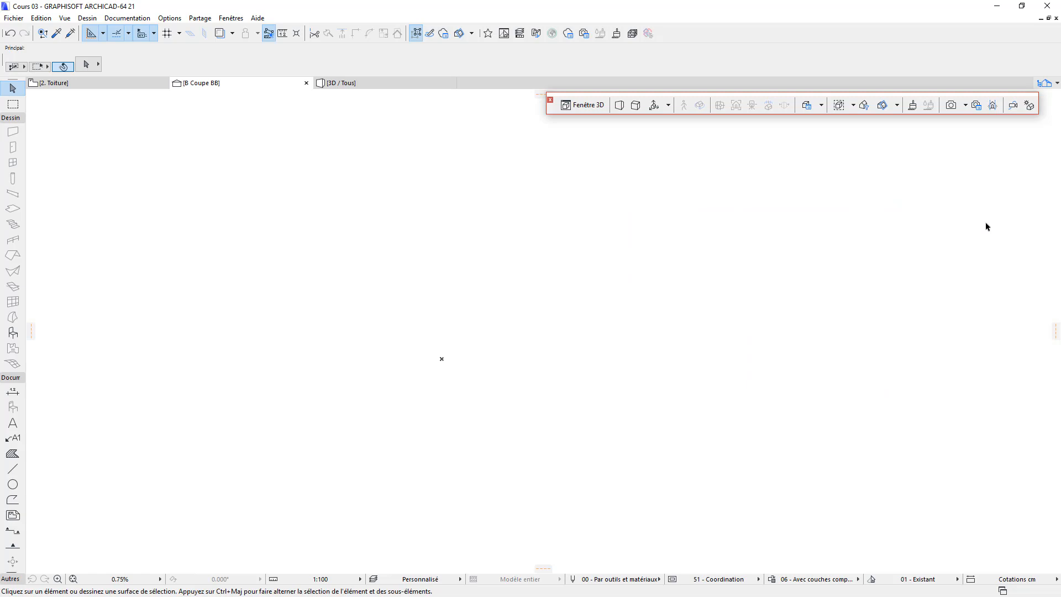
left_click(306, 82)
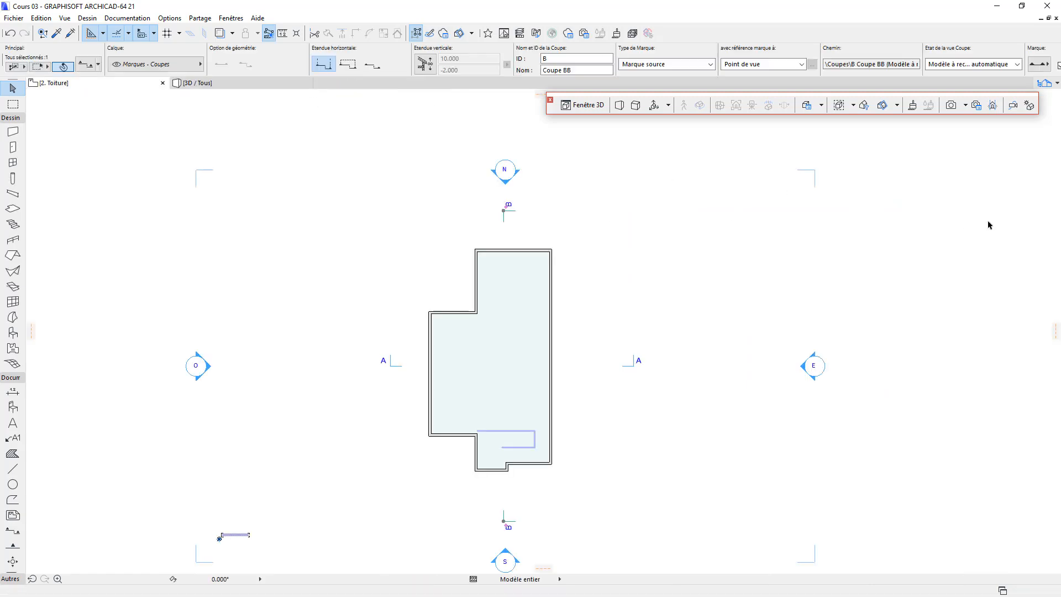
Open section A-A from its section line on the roof plan with the current view settings and examine the whole section
left_click(604, 307)
left_click(626, 367)
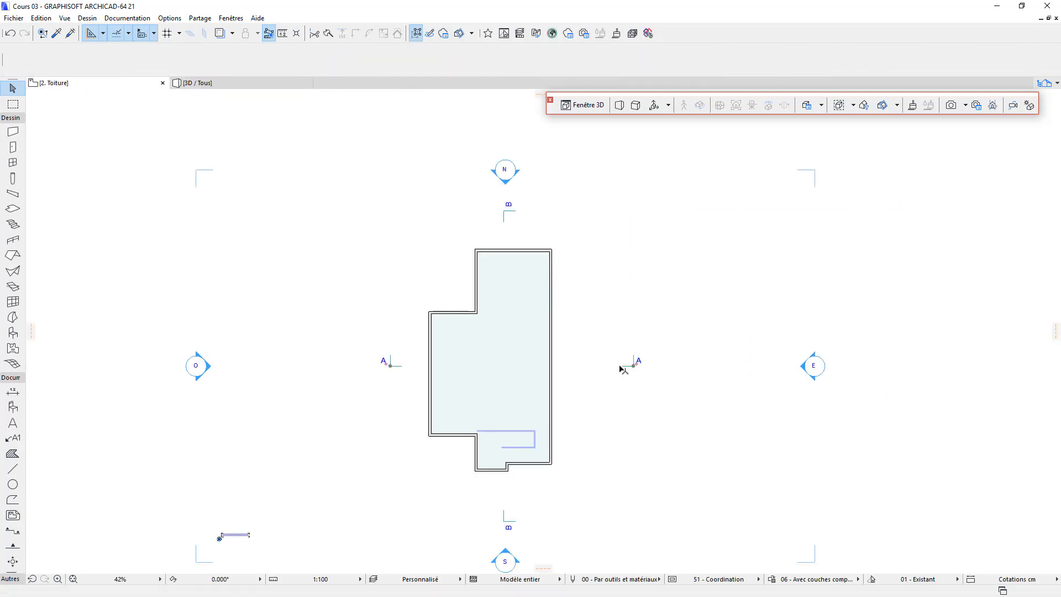
right_click(624, 369)
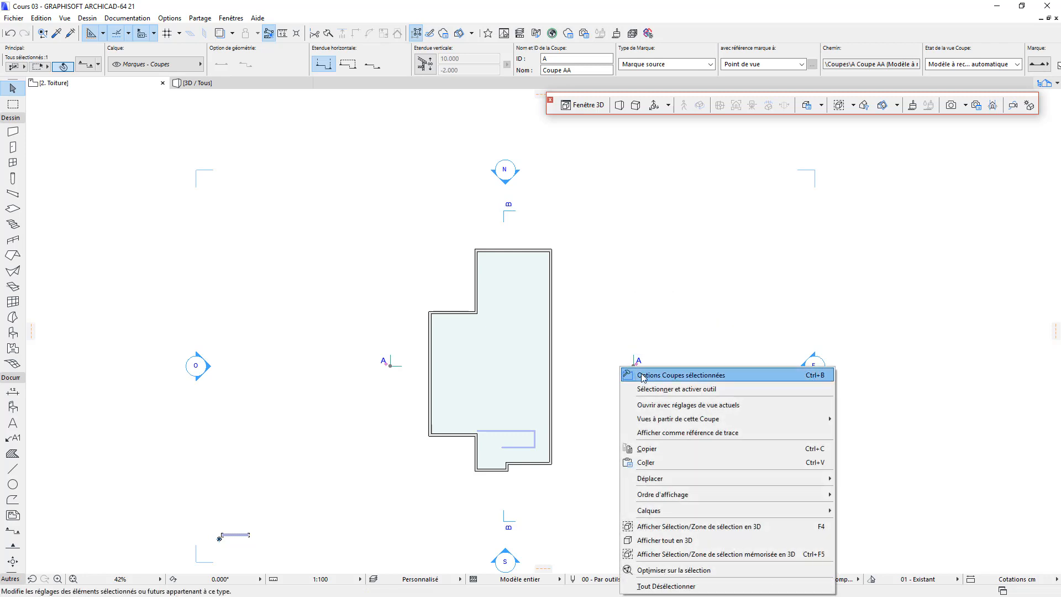
left_click(687, 405)
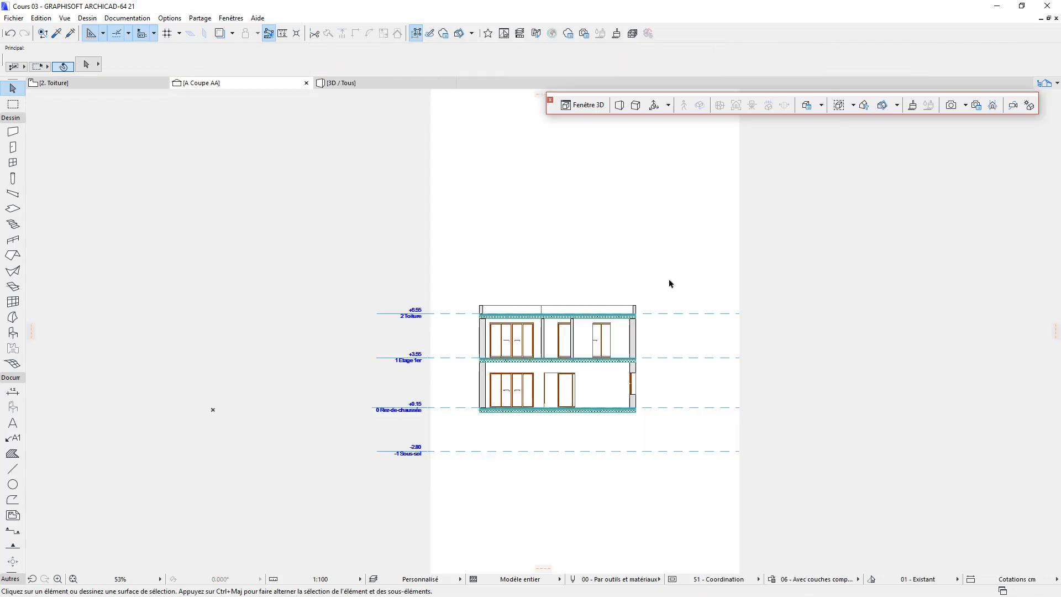
double_click(669, 280)
left_click(673, 286)
middle_click(674, 287)
middle_click(673, 287)
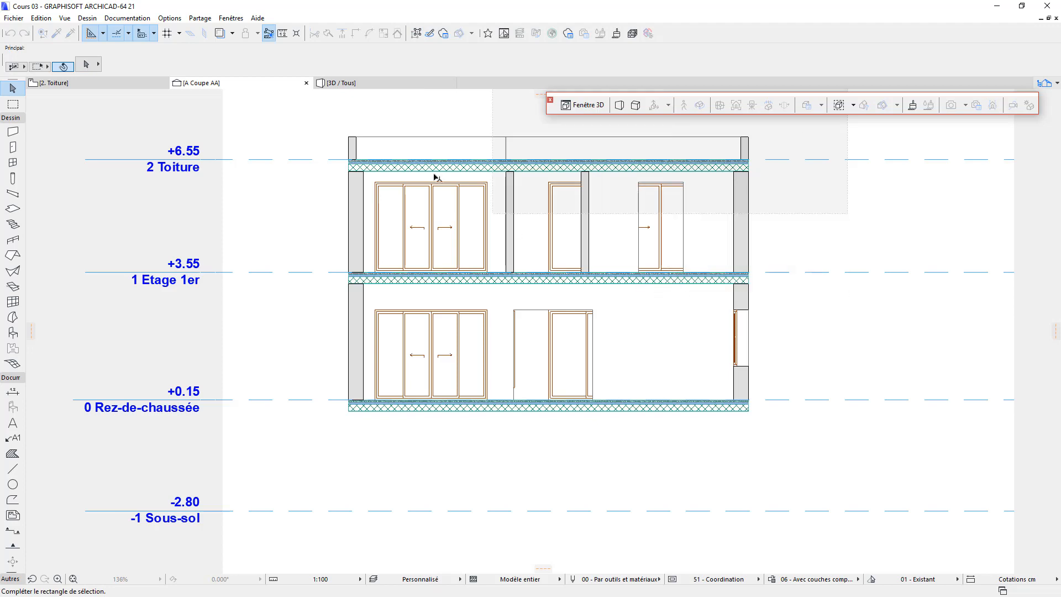
left_click(877, 202)
Select the A-A section line on the roof plan and unlock its "Marques - Coupes" layer
left_click(134, 82)
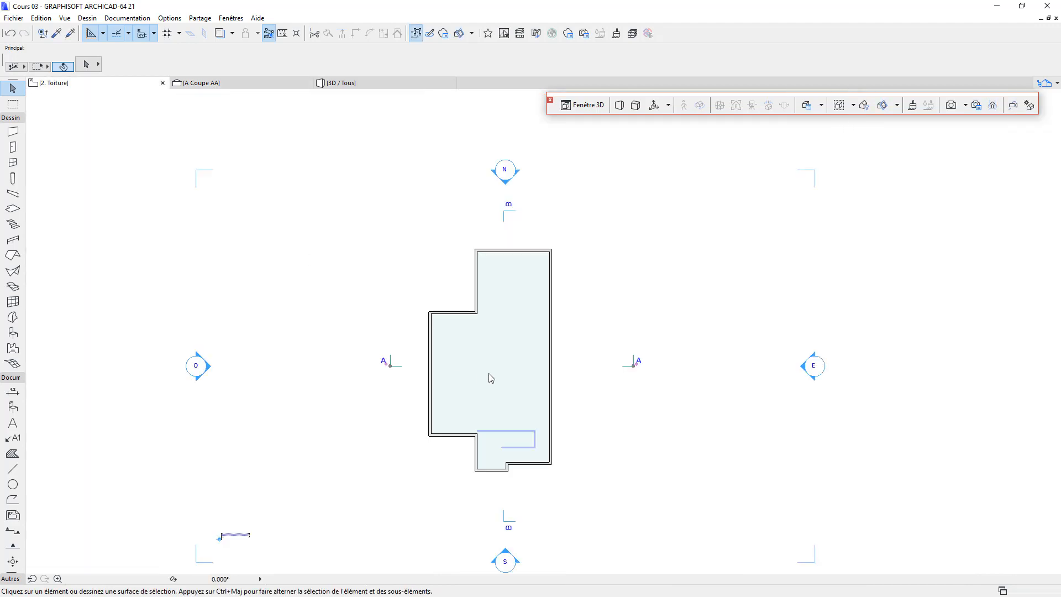
left_click(491, 378)
scroll(510, 471, "up", 2)
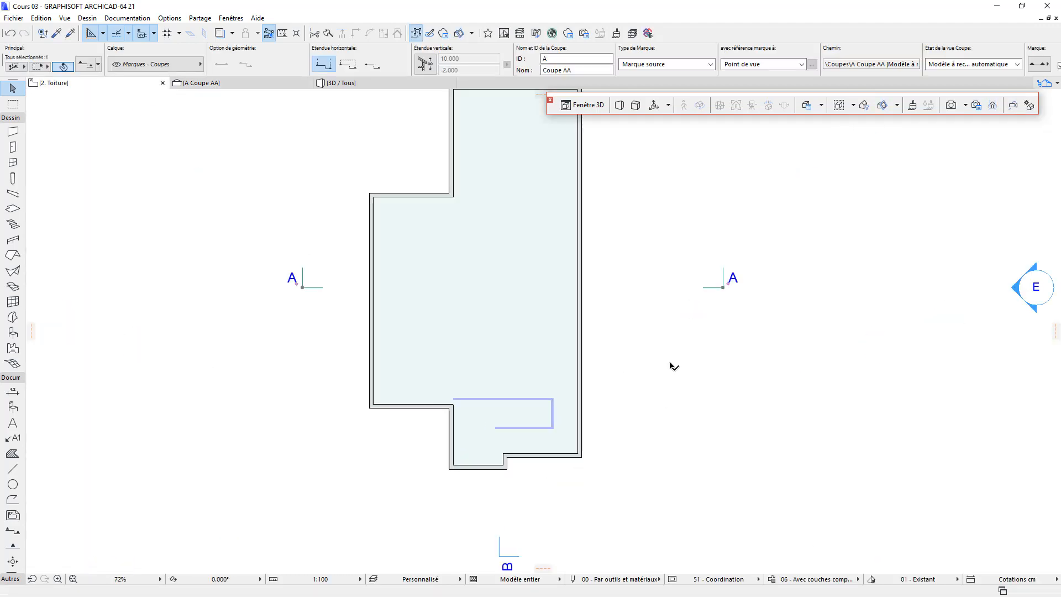
right_click(713, 288)
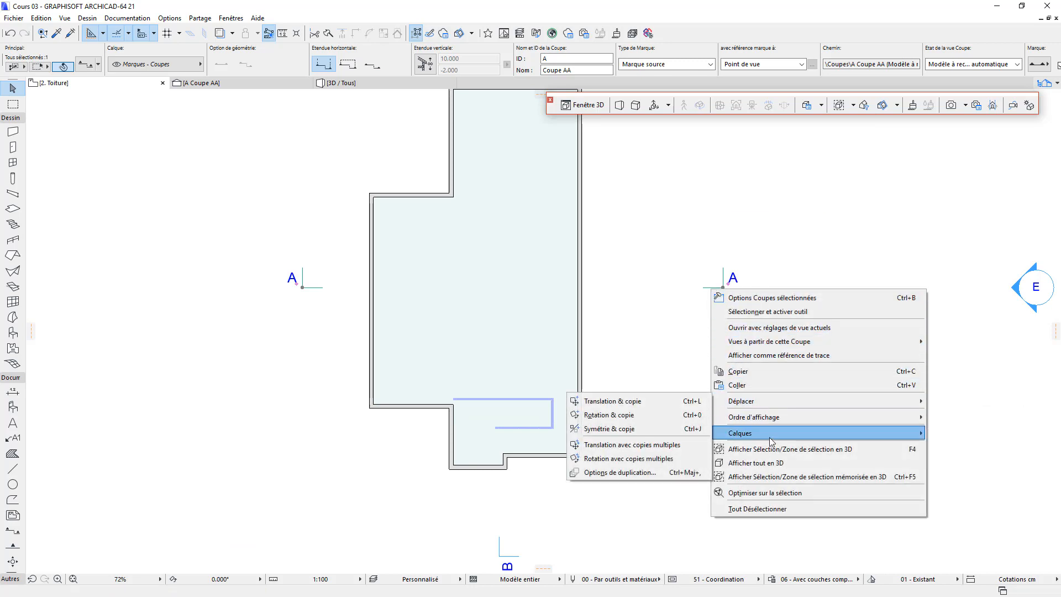
mouse_move(772, 435)
left_click(967, 433)
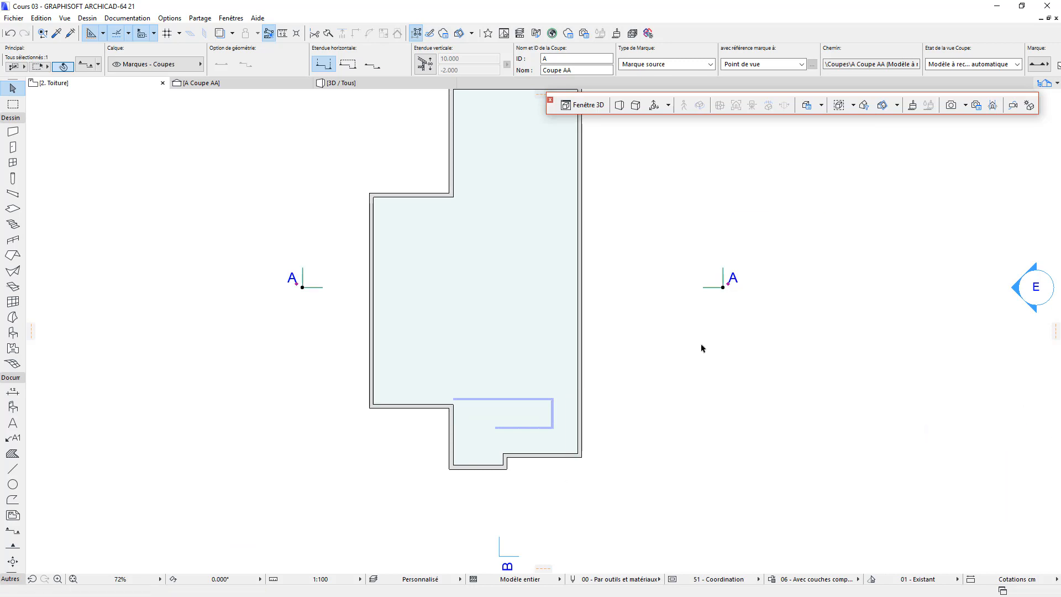
Break the A-A section line, shifting its east part south through the staircase and placing the jog inside the building near the B-B axis
left_click(652, 287)
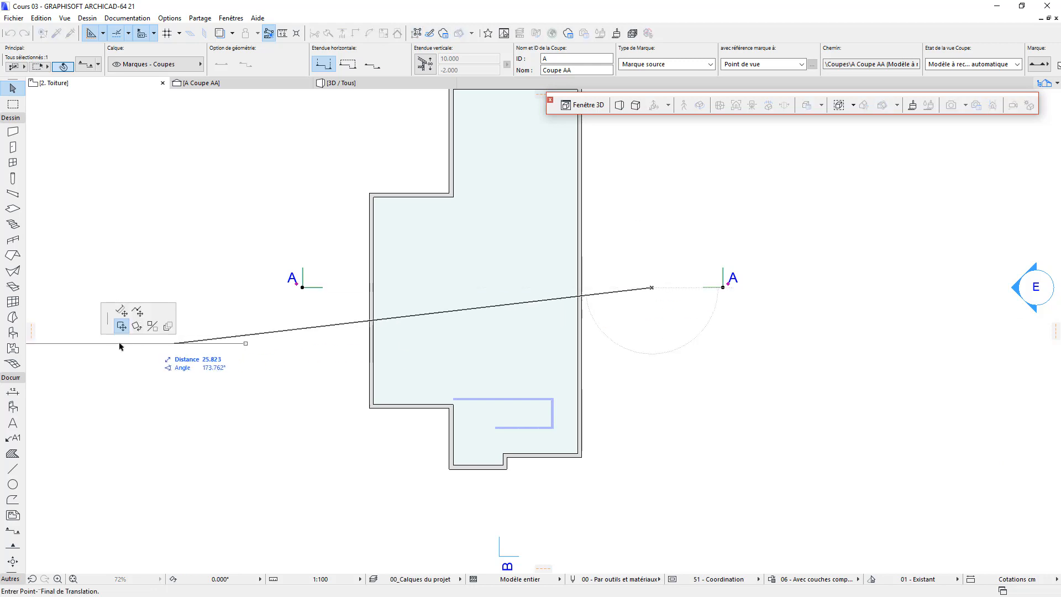
left_click(137, 311)
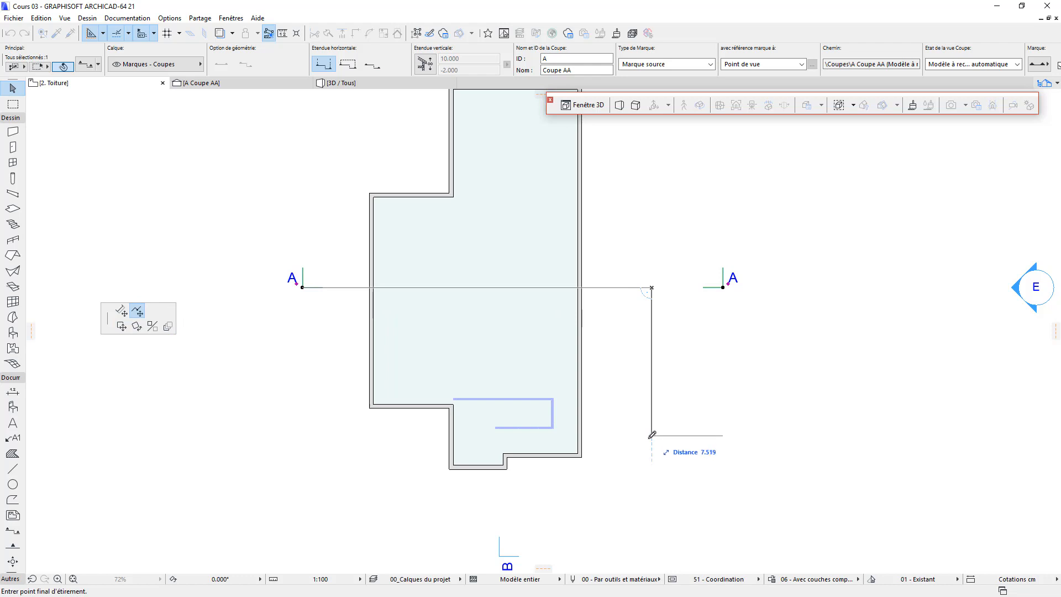
left_click(653, 441)
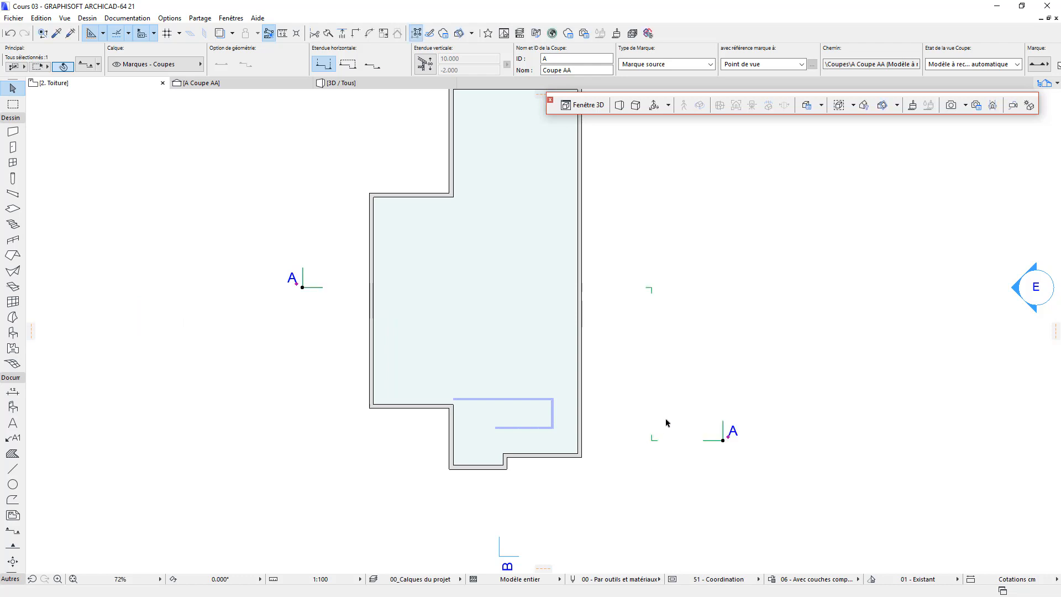
left_click(653, 359)
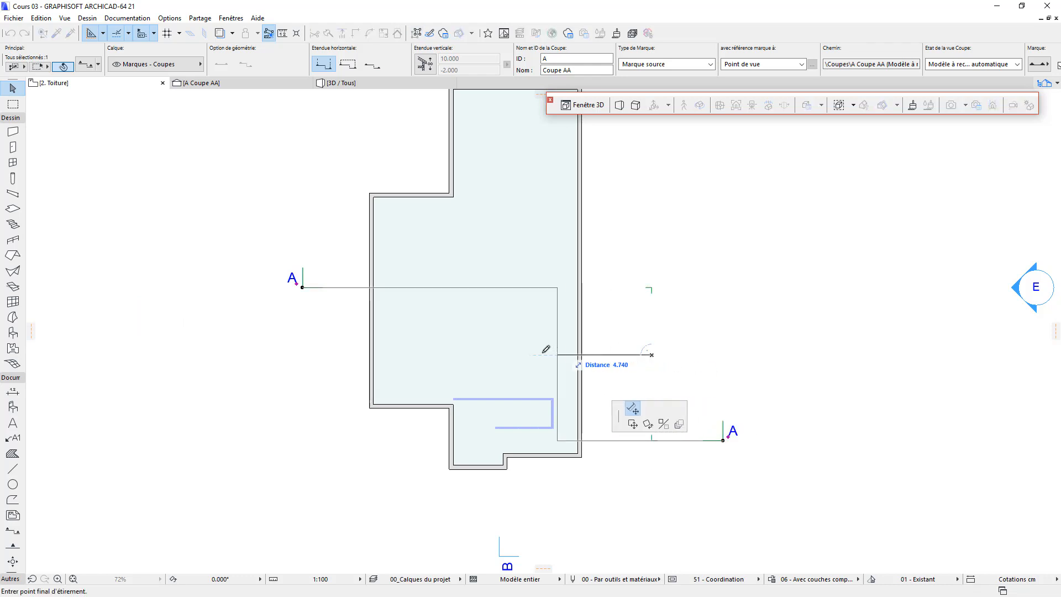
left_click(476, 356)
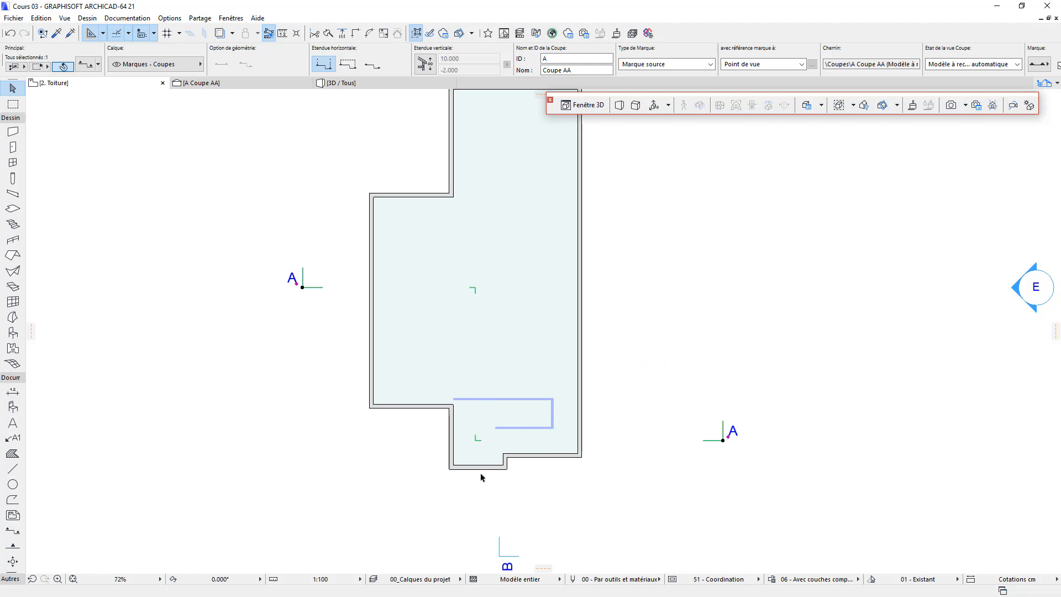
Shorten the A-A section line by pulling its east end closer to the building, and deselect it
left_click(723, 441)
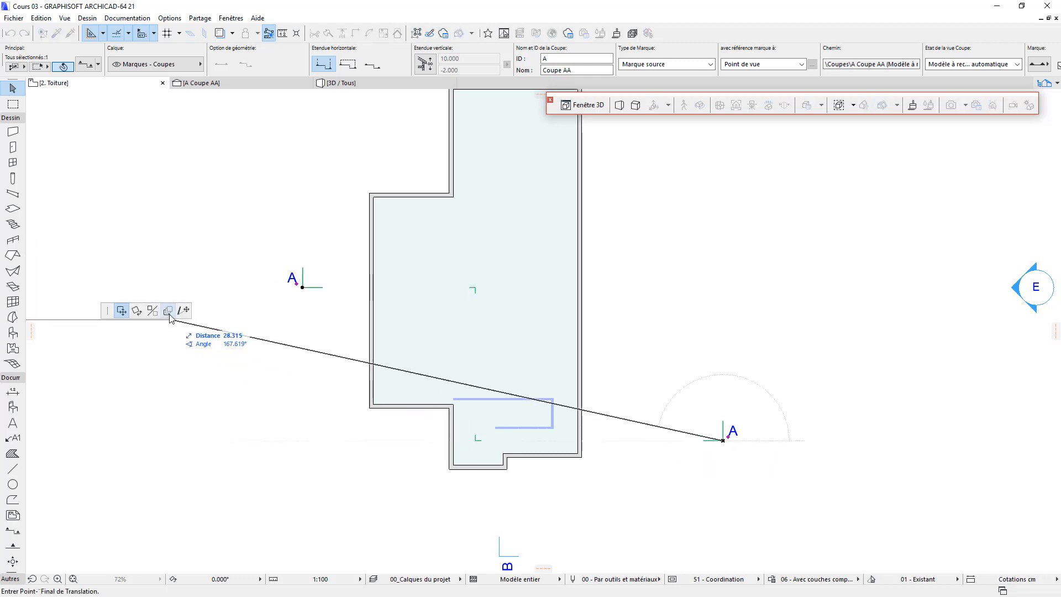
left_click(184, 310)
left_click(683, 440)
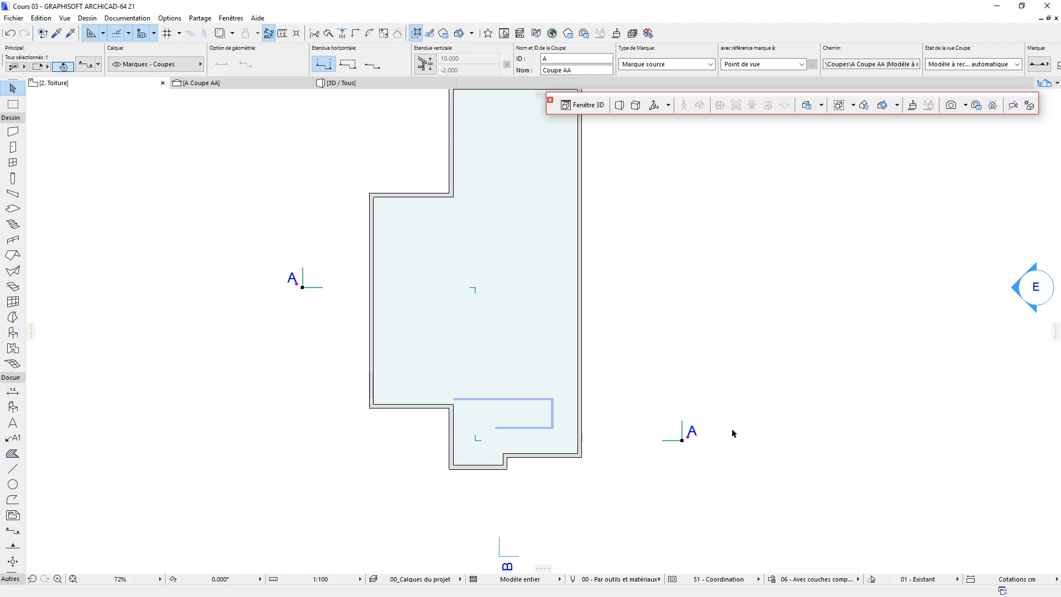
scroll(734, 433, "down", 2)
middle_click_drag(723, 431, 704, 454)
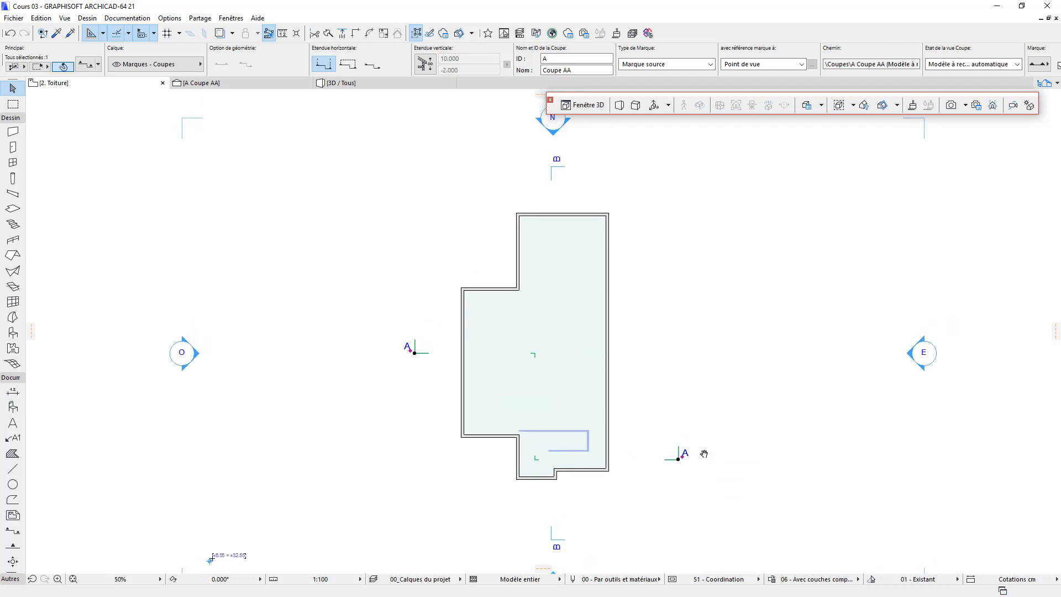
left_click(714, 414)
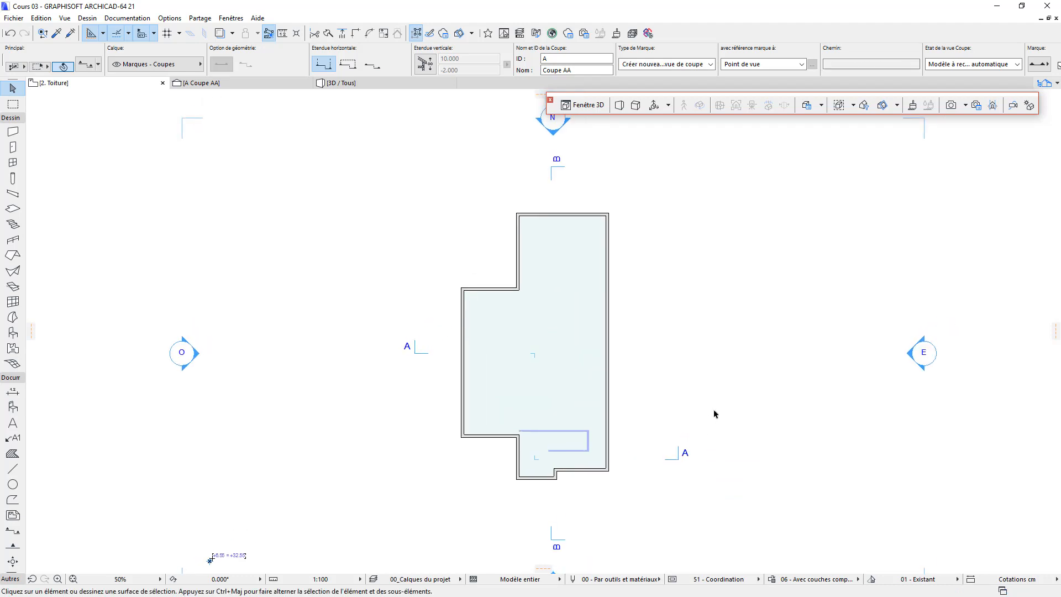
Open the stepped section A-A from its section line with the current view settings and examine the staircase
right_click(668, 465)
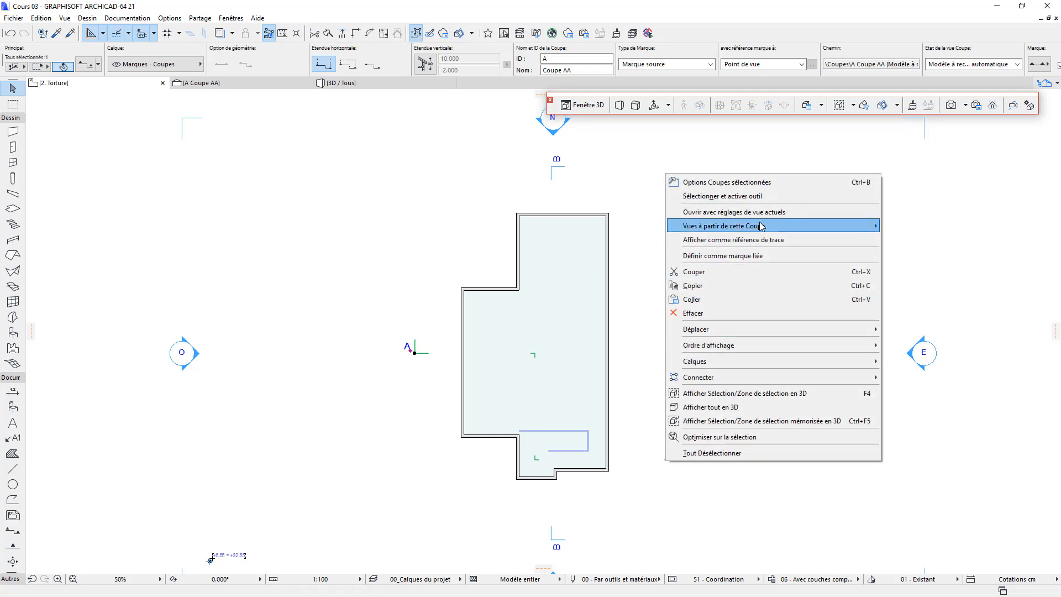
mouse_move(753, 226)
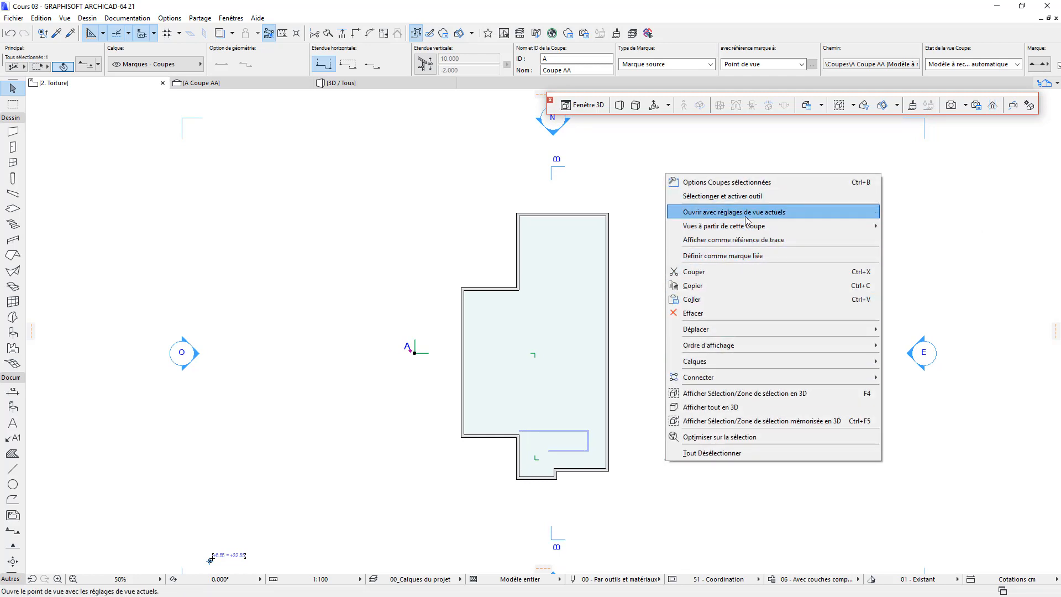
left_click(747, 220)
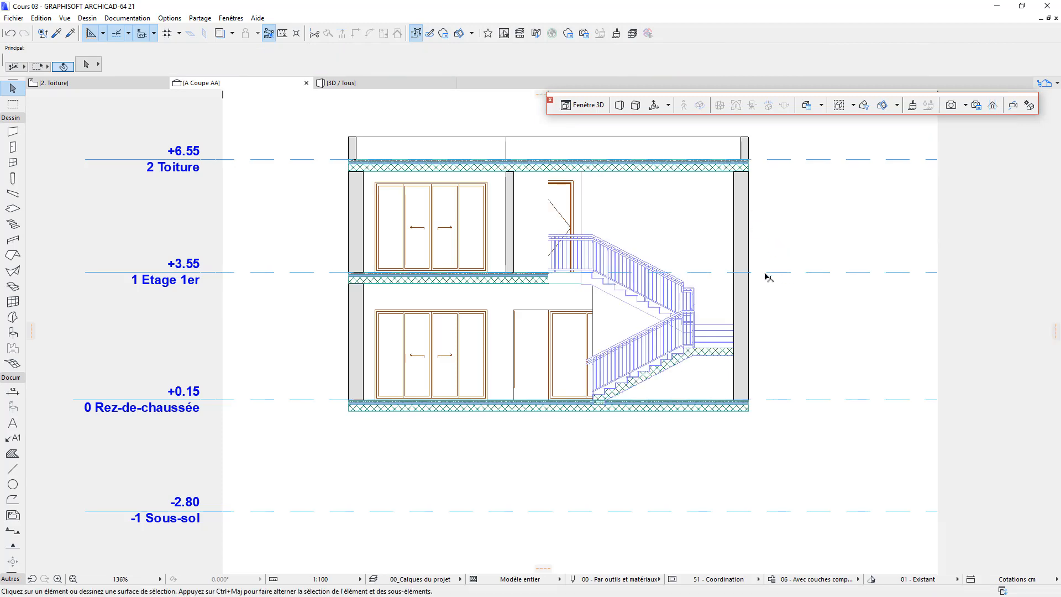
scroll(768, 276, "up", 3)
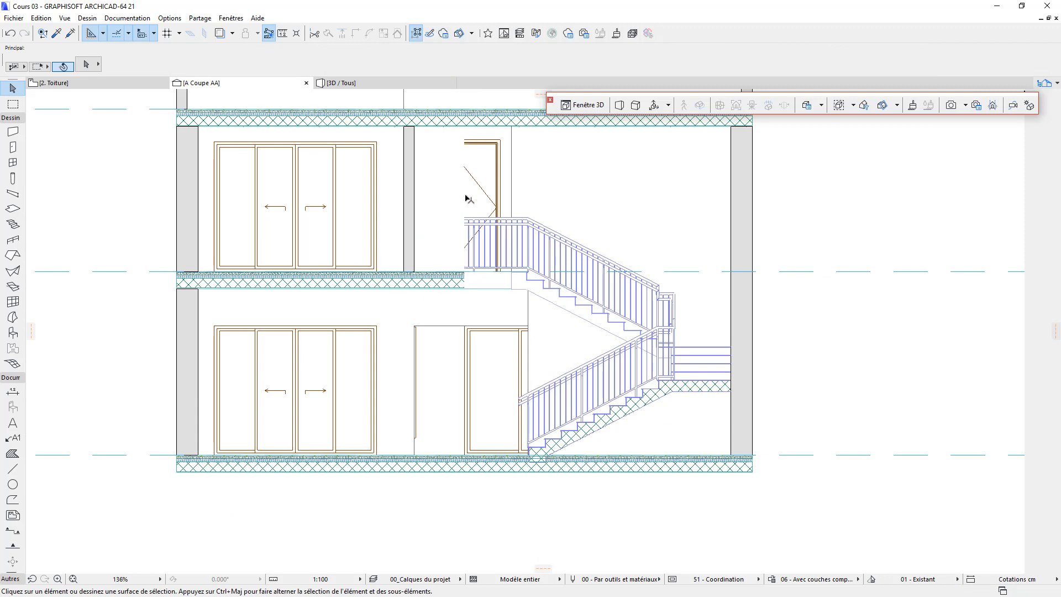
scroll(466, 200, "down", 2)
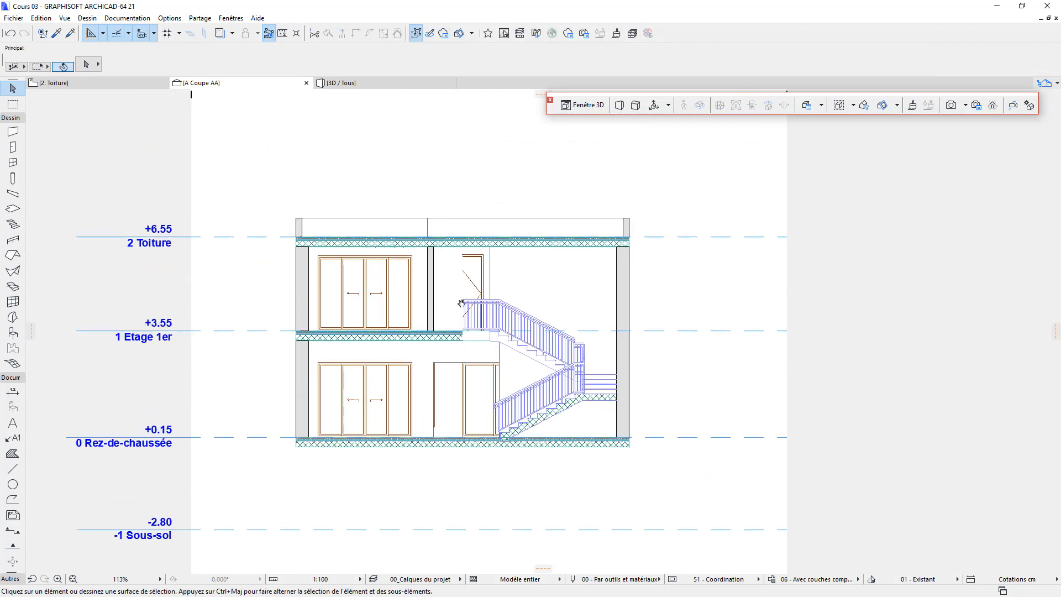
Try section A-A's break line near the upper-floor partition and across the upper stair flight
left_click(463, 203)
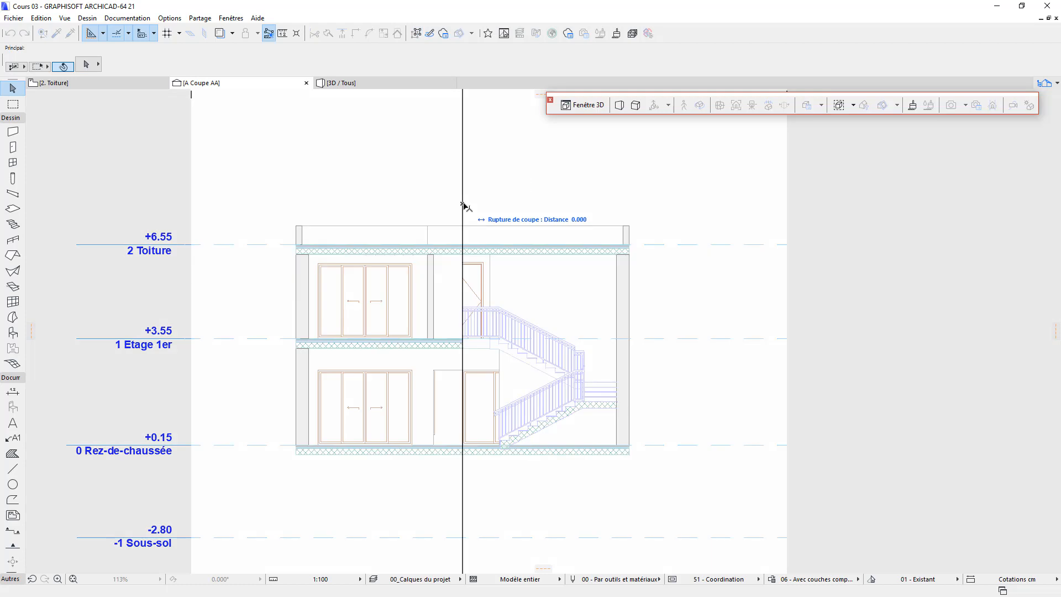
left_click(445, 204)
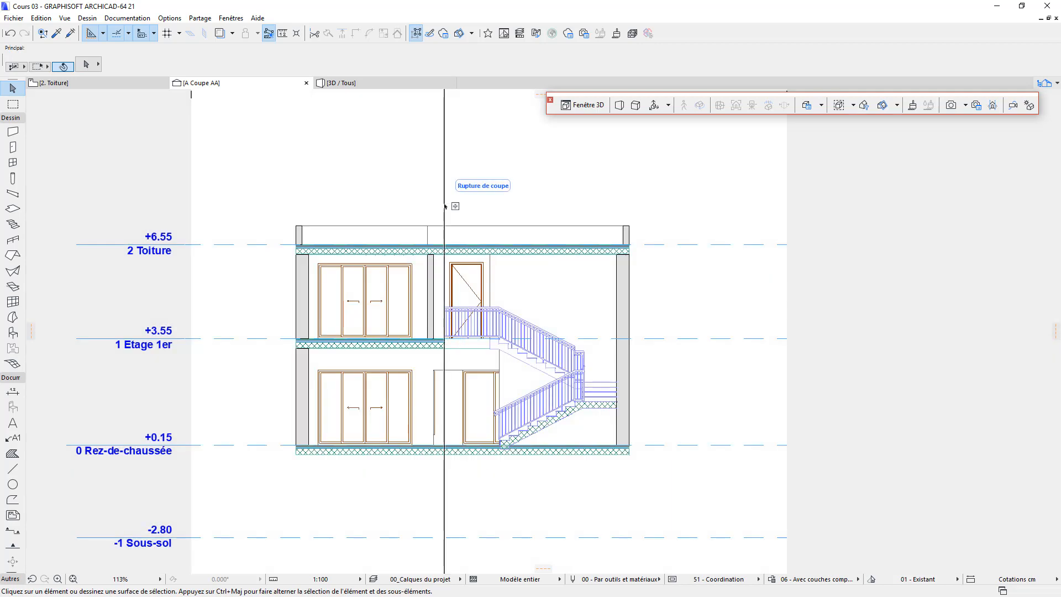
left_click(445, 205)
left_click(508, 204)
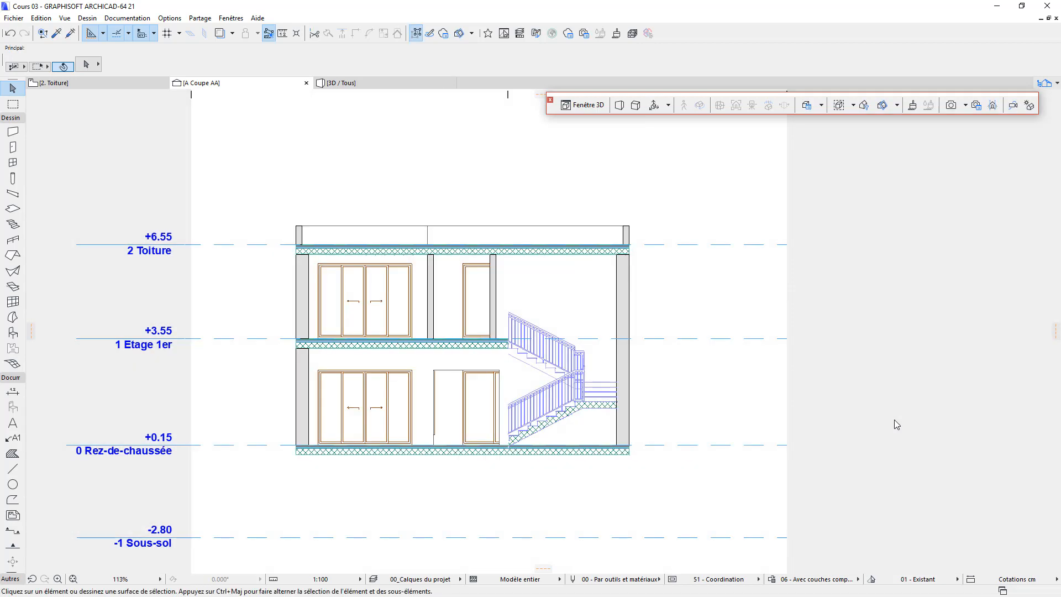
Move section A-A's break line to just before the upper-floor door so the full staircase is cut, and return to the roof plan
left_click(508, 178)
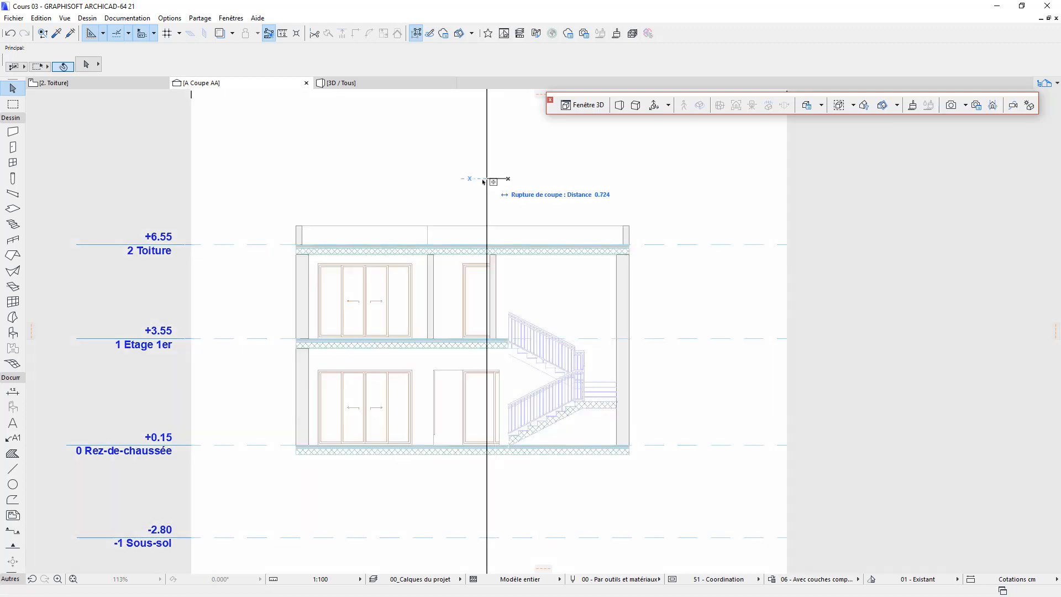
left_click(448, 178)
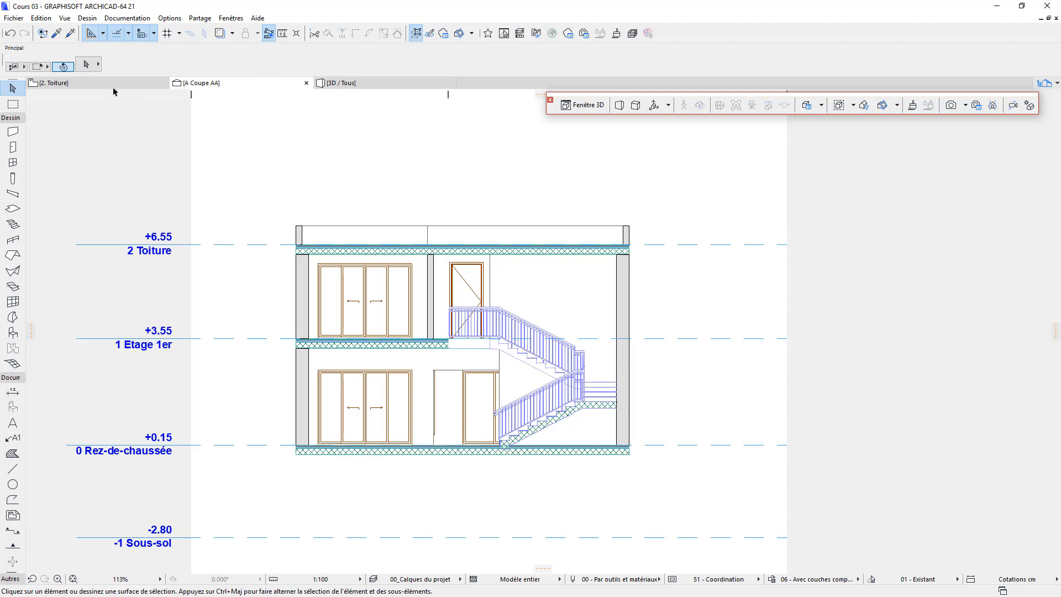
left_click(97, 84)
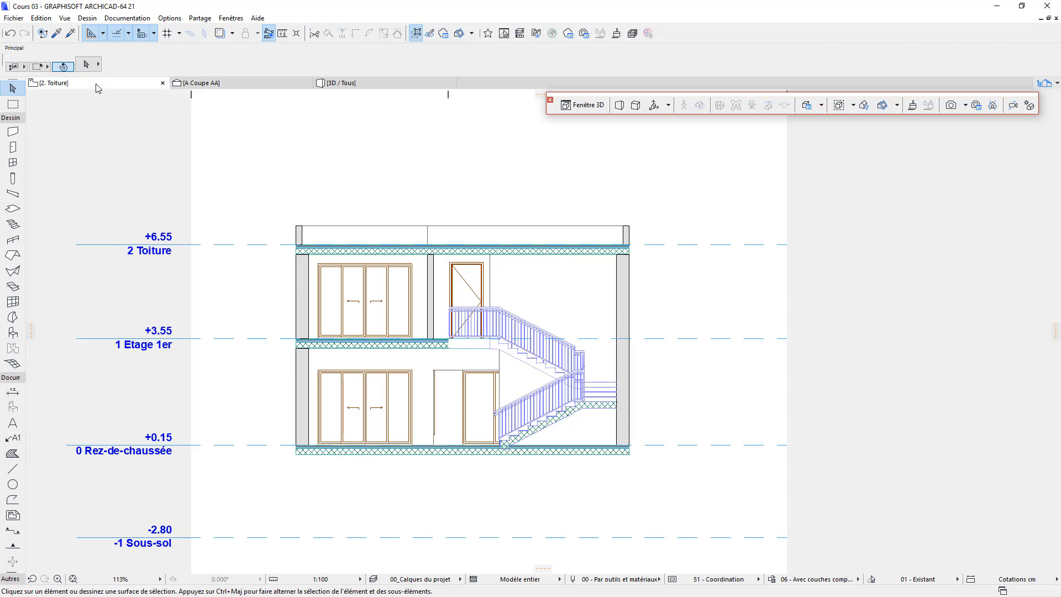